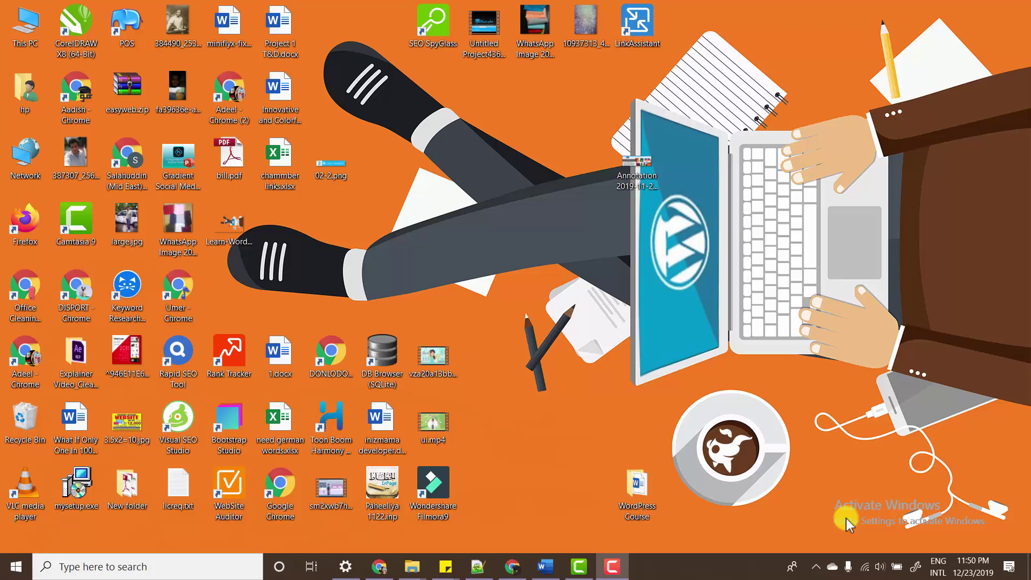
- Open a Chrome window and search Google for W3T (w3tech)
{"action": "left_click", "coordinate": [511, 567]}
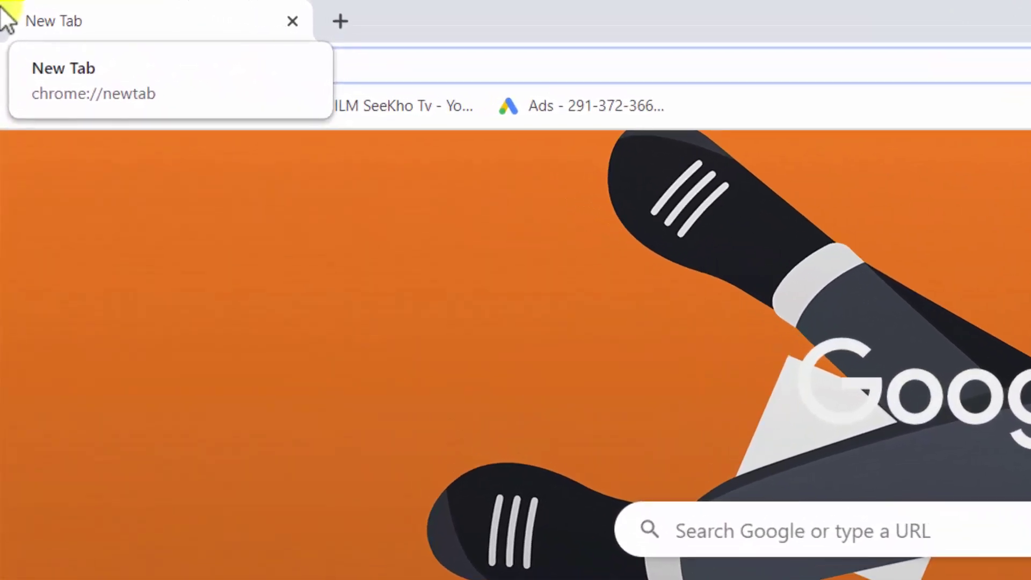
{"action": "type", "text": "W3T"}
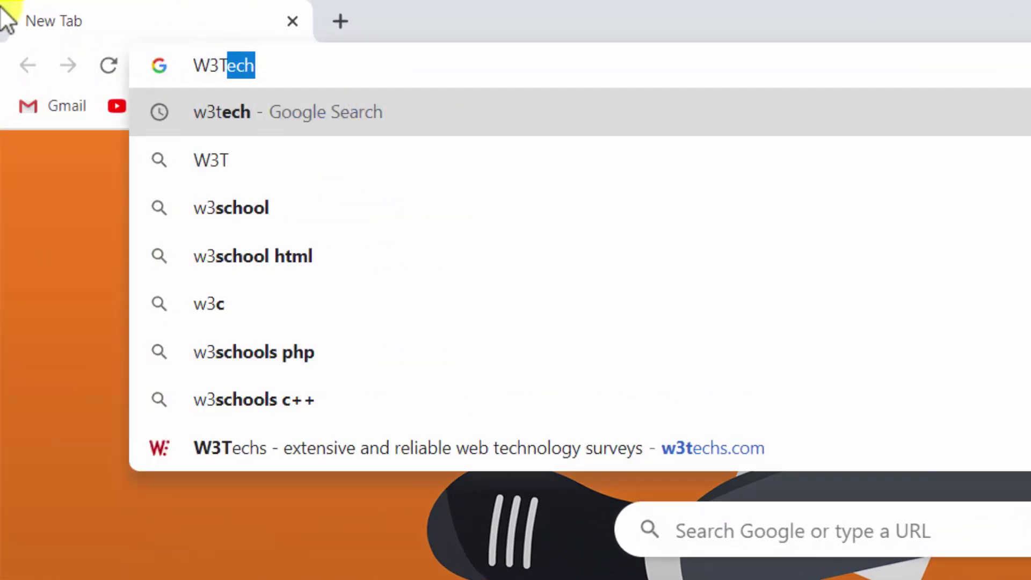
{"action": "key", "text": "Return"}
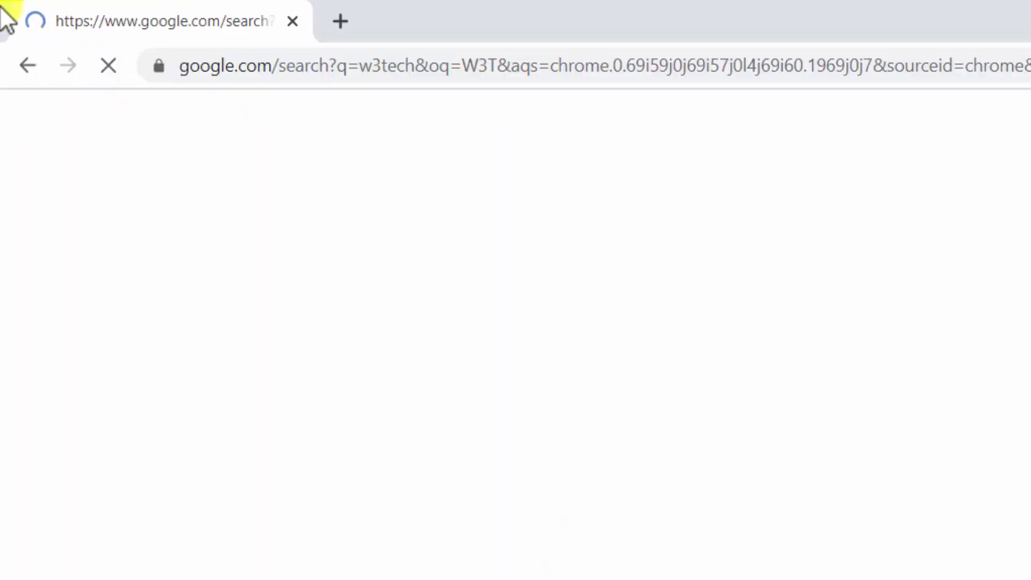
- Load wordpress.org in a second tab
{"action": "key", "text": "ctrl+t"}
{"action": "type", "text": "WORDP"}
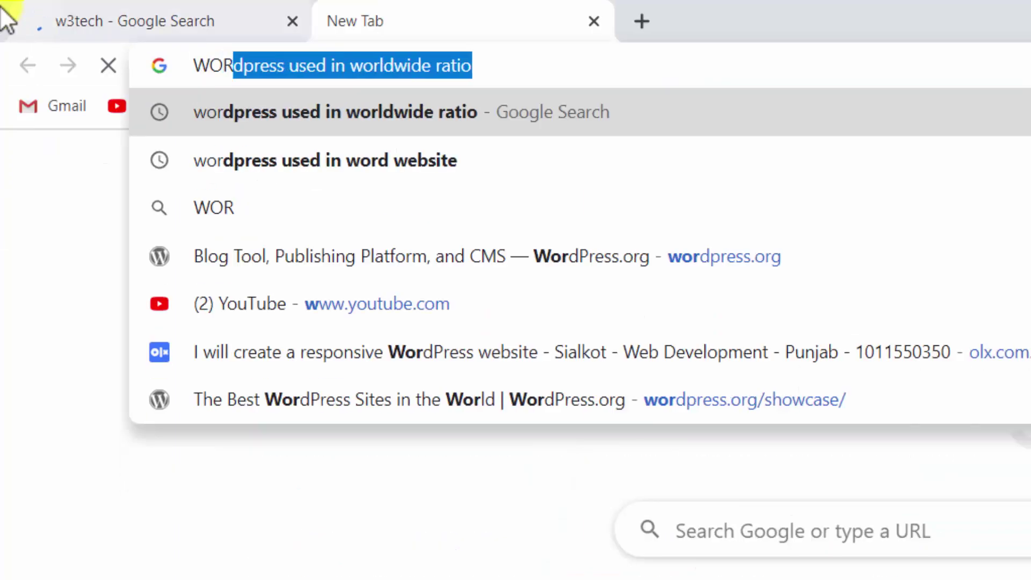
{"action": "type", "text": "R"}
{"action": "key", "text": "BackSpace"}
{"action": "key", "text": "BackSpace"}
{"action": "type", "text": "DPRESS."}
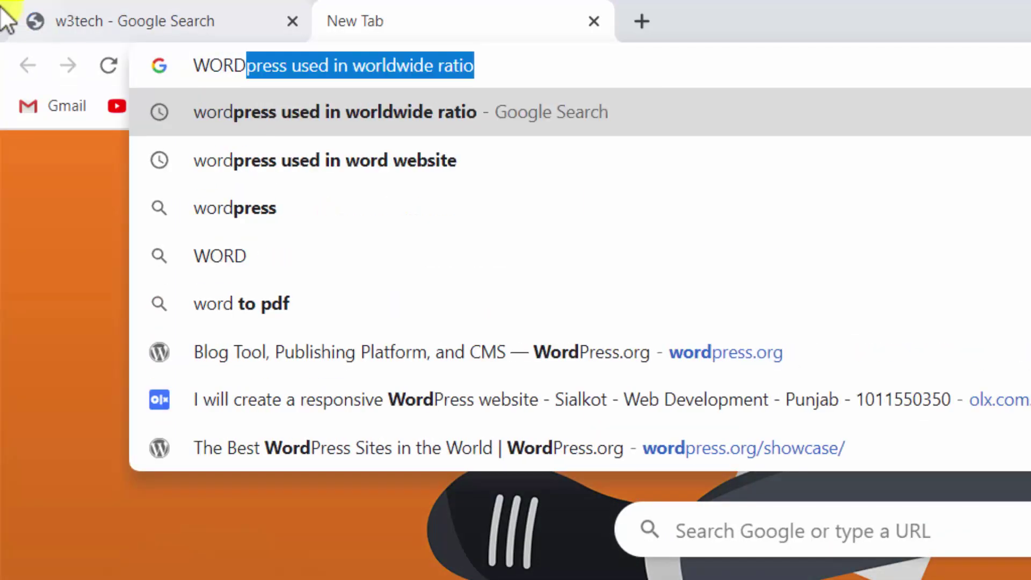
{"action": "type", "text": "ORG"}
{"action": "key", "text": "Return"}
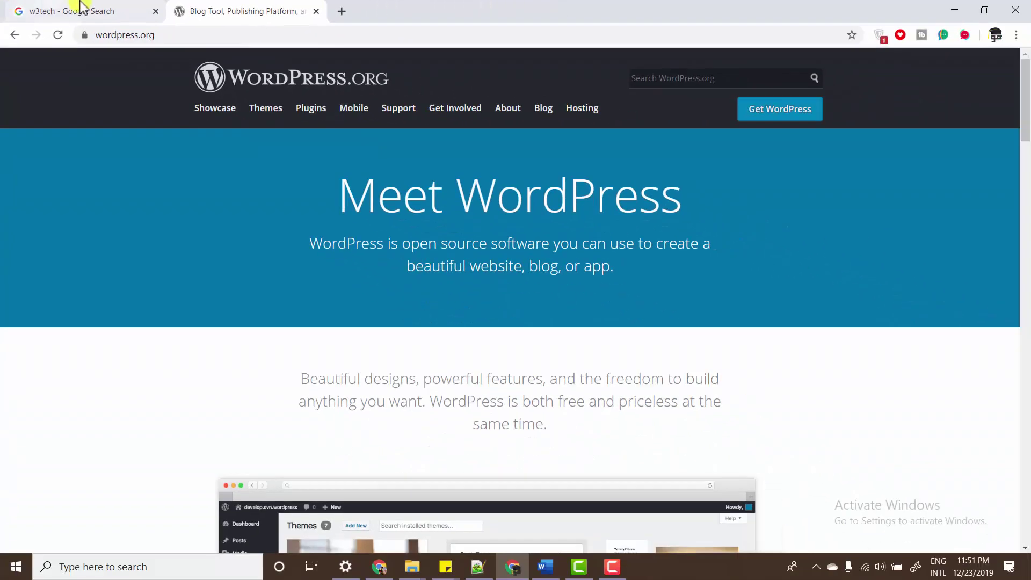
- Open the W3Techs website from the w3tech search results
{"action": "left_click", "coordinate": [80, 9]}
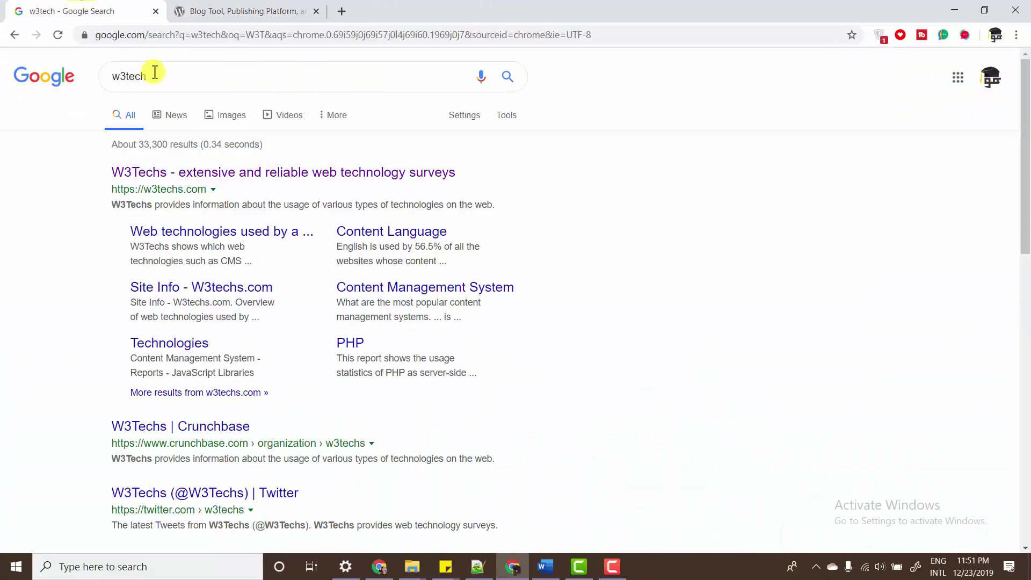
{"action": "left_click", "coordinate": [159, 183]}
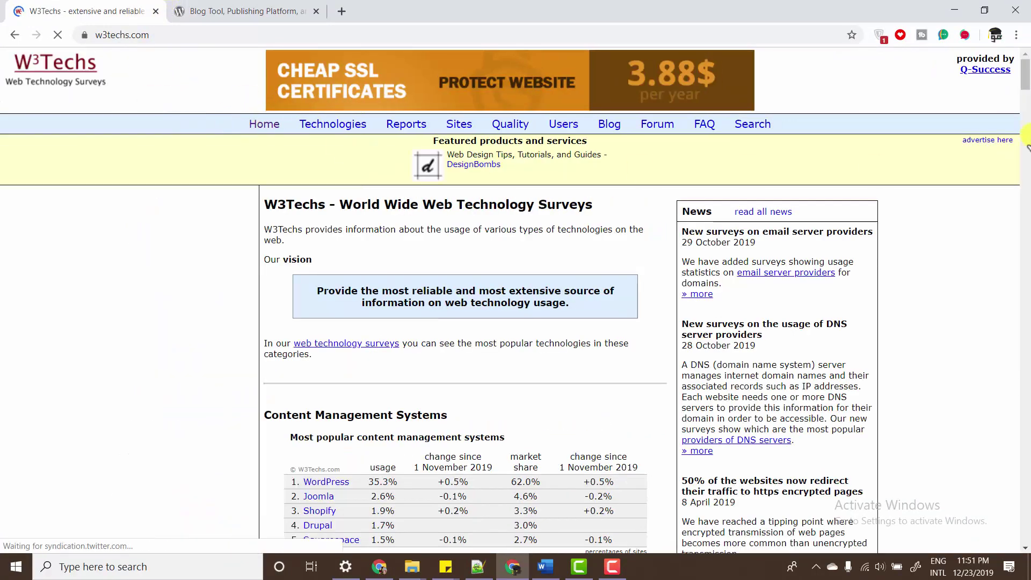
{"action": "left_click", "coordinate": [235, 9]}
{"action": "left_click", "coordinate": [110, 7]}
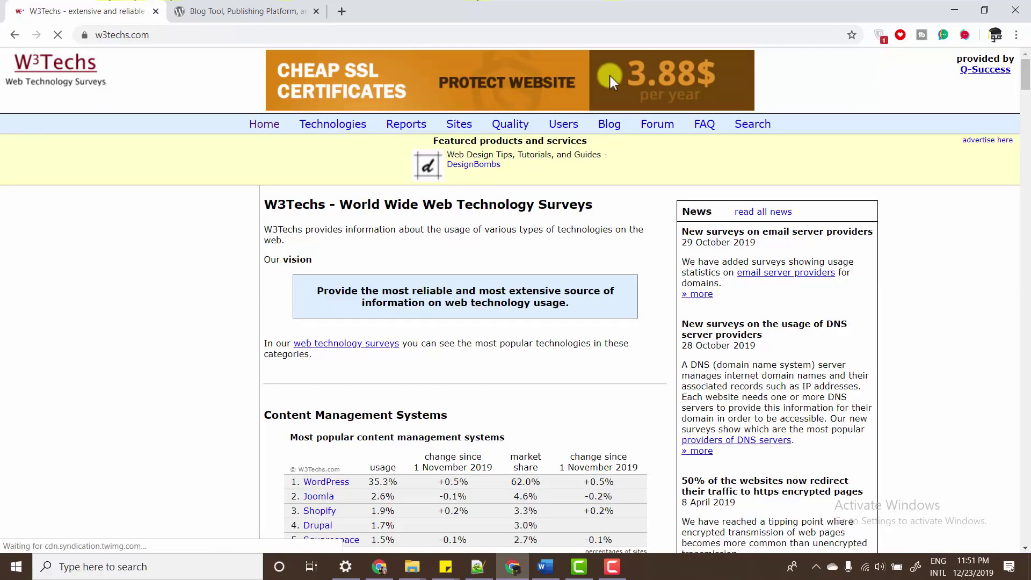
- Scroll W3Techs down to the Content Management Systems table and highlight its heading
{"action": "scroll", "coordinate": [1026, 80], "scroll_direction": "down", "scroll_amount": 2}
{"action": "scroll", "coordinate": [1025, 80], "scroll_direction": "down", "scroll_amount": 2}
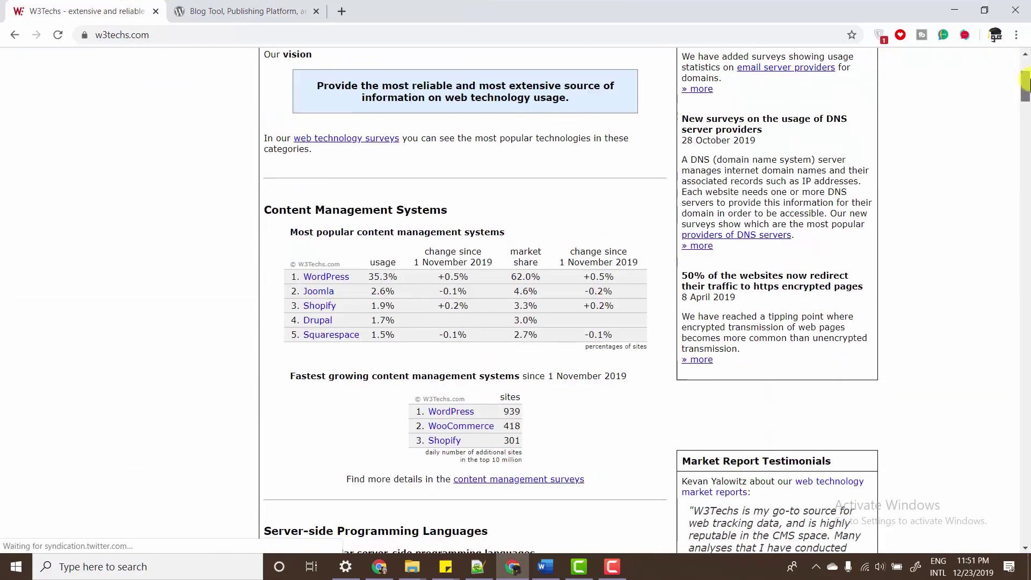
{"action": "scroll", "coordinate": [1025, 81], "scroll_direction": "up", "scroll_amount": 2}
{"action": "scroll", "coordinate": [1026, 83], "scroll_direction": "down", "scroll_amount": 2}
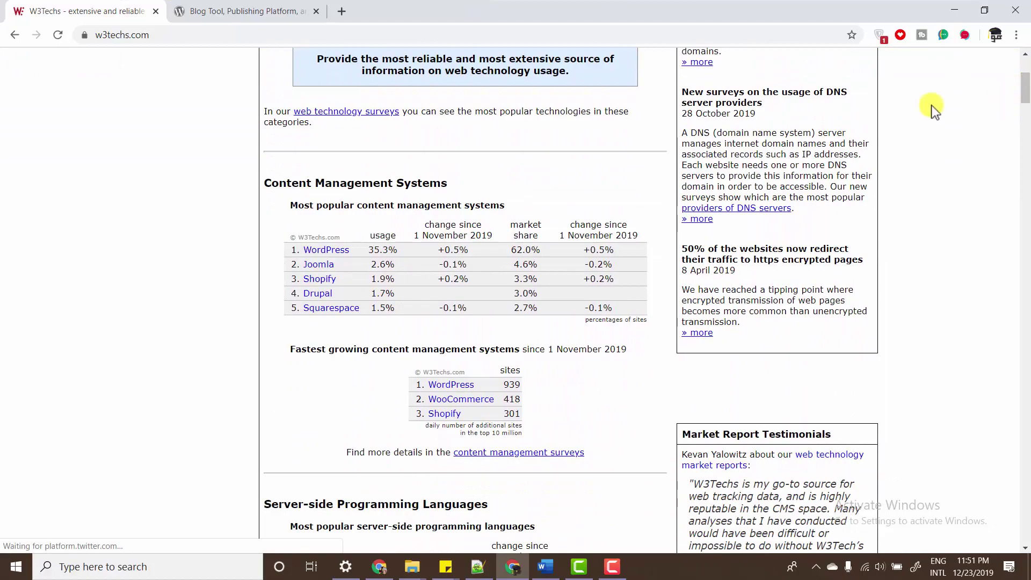
{"action": "left_click_drag", "start_coordinate": [266, 183], "coordinate": [471, 185]}
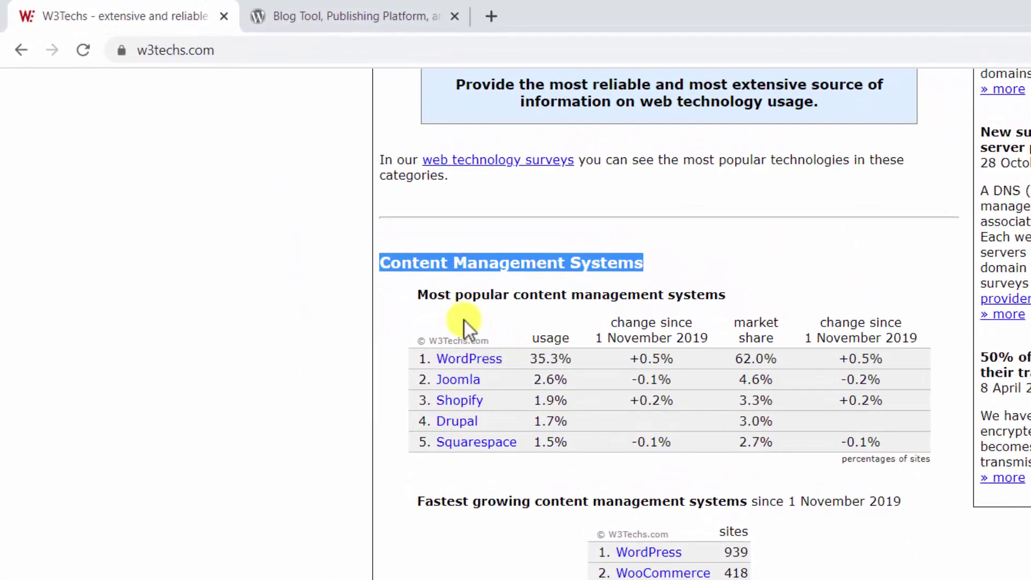
{"action": "left_click_drag", "start_coordinate": [433, 355], "coordinate": [510, 361]}
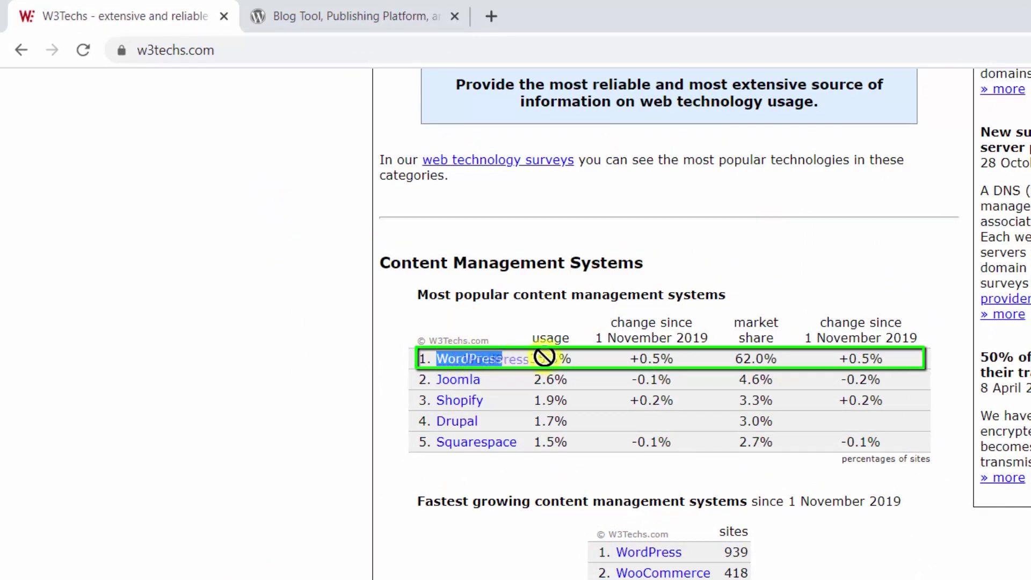
{"action": "left_click", "coordinate": [572, 359]}
{"action": "left_click_drag", "start_coordinate": [573, 358], "coordinate": [528, 364]}
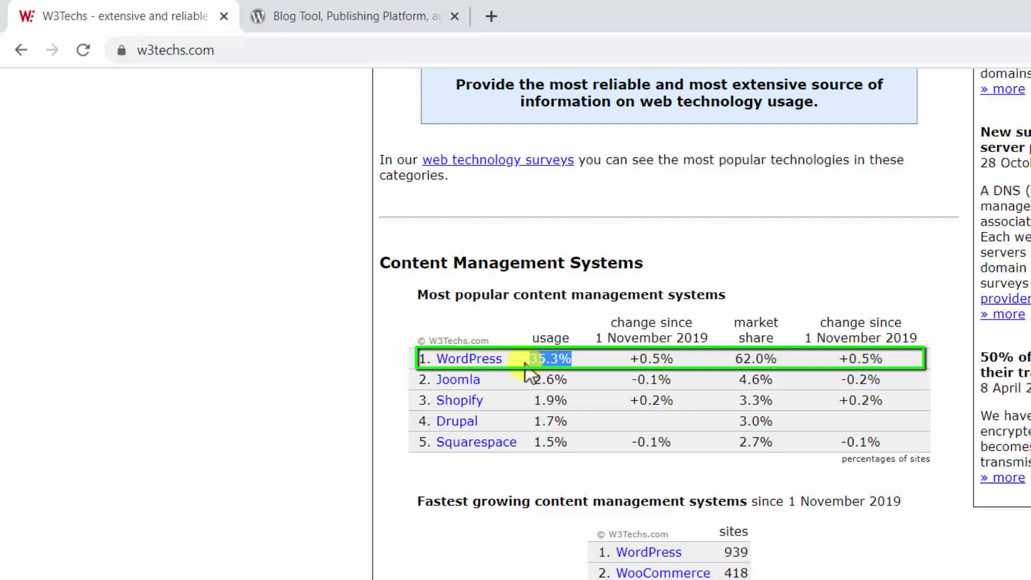
{"action": "left_click", "coordinate": [637, 359]}
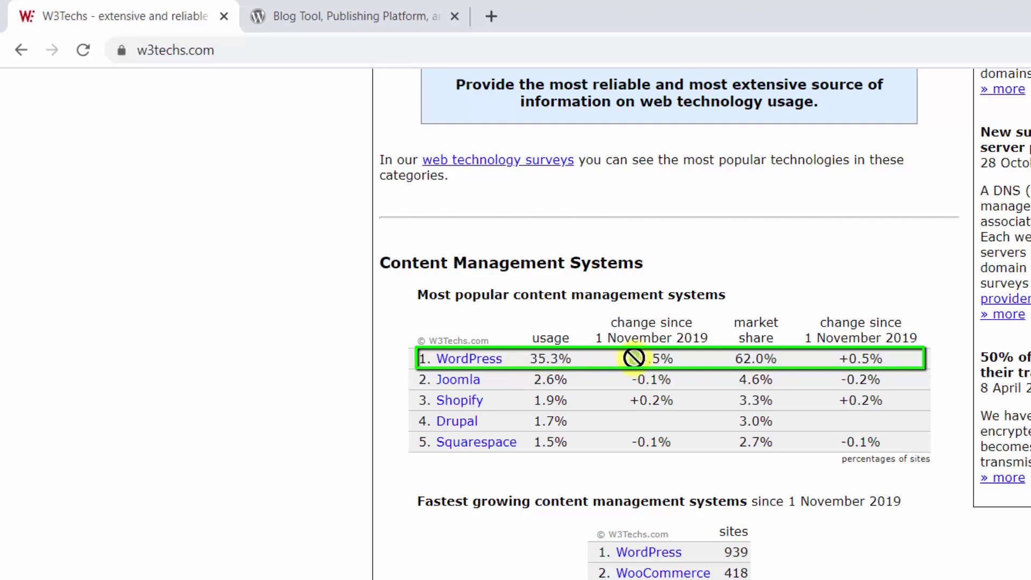
{"action": "left_click_drag", "start_coordinate": [627, 359], "coordinate": [679, 359]}
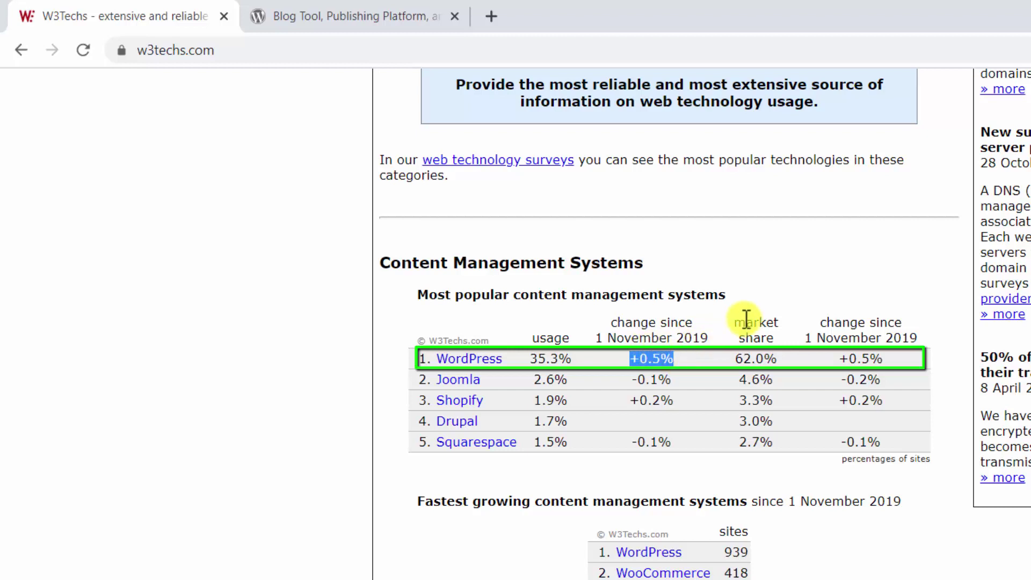
{"action": "left_click_drag", "start_coordinate": [740, 321], "coordinate": [782, 376]}
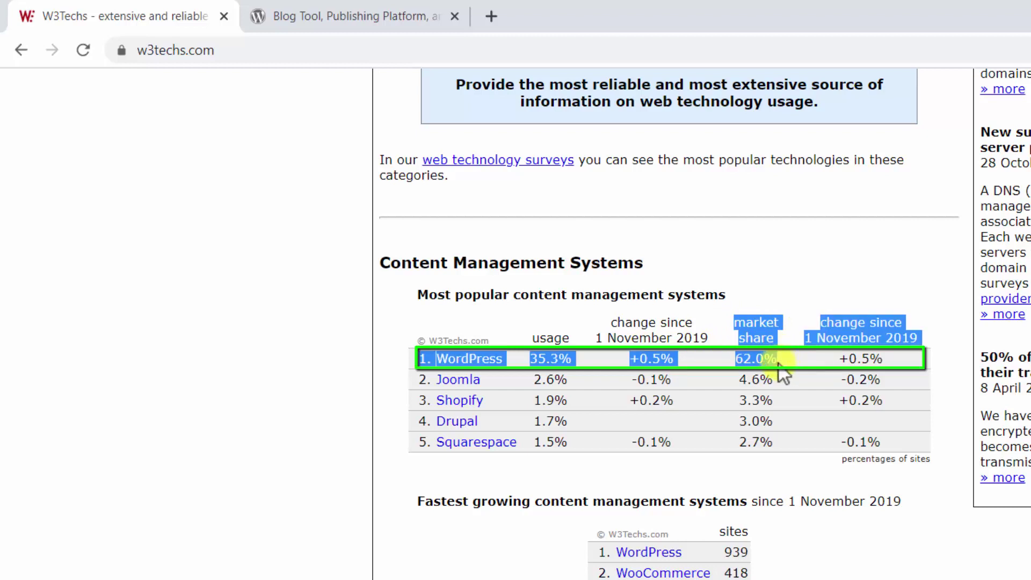
{"action": "left_click", "coordinate": [778, 363]}
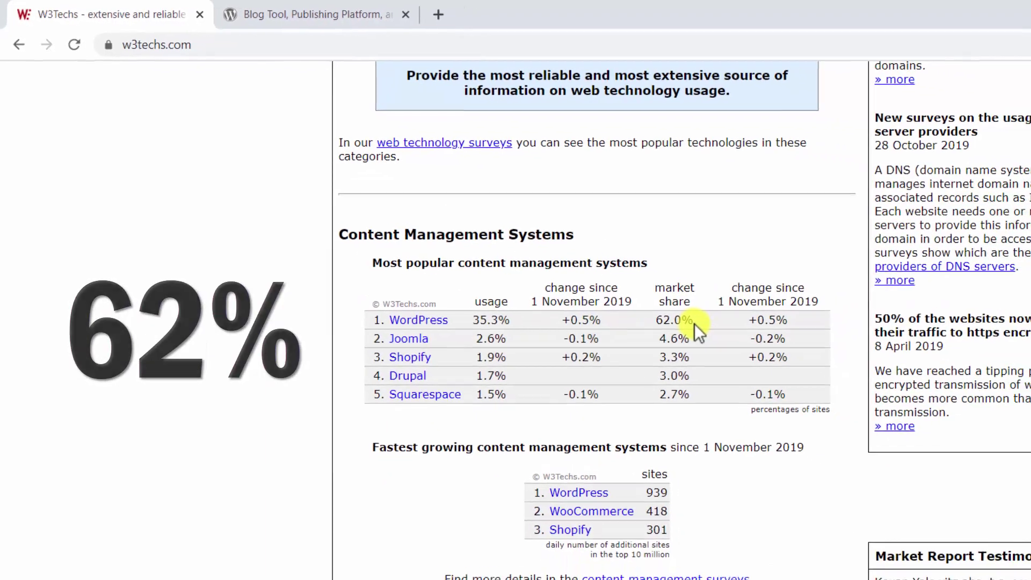
{"action": "scroll", "coordinate": [1024, 89], "scroll_direction": "down", "scroll_amount": 2}
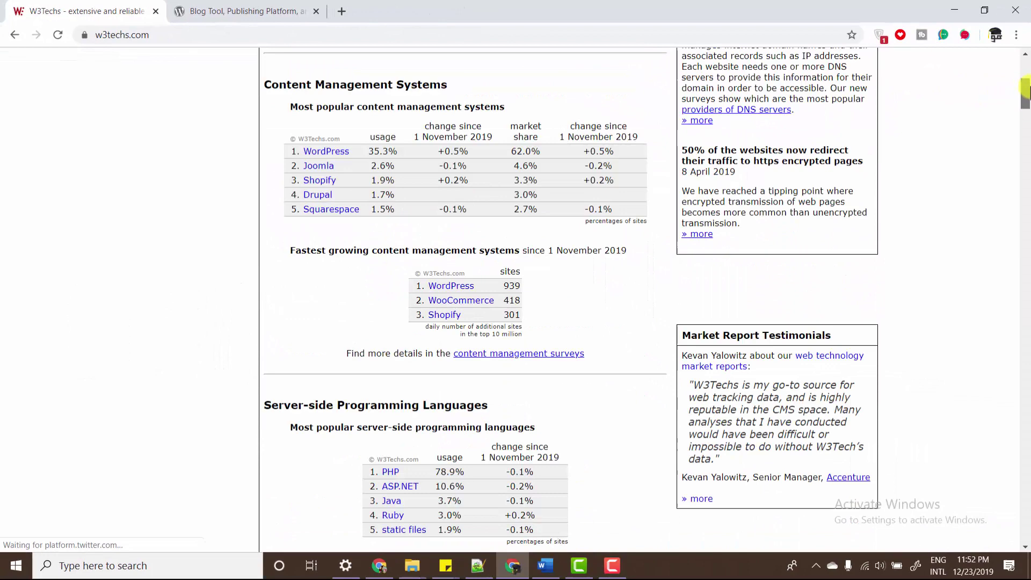
{"action": "scroll", "coordinate": [1024, 89], "scroll_direction": "down", "scroll_amount": 2}
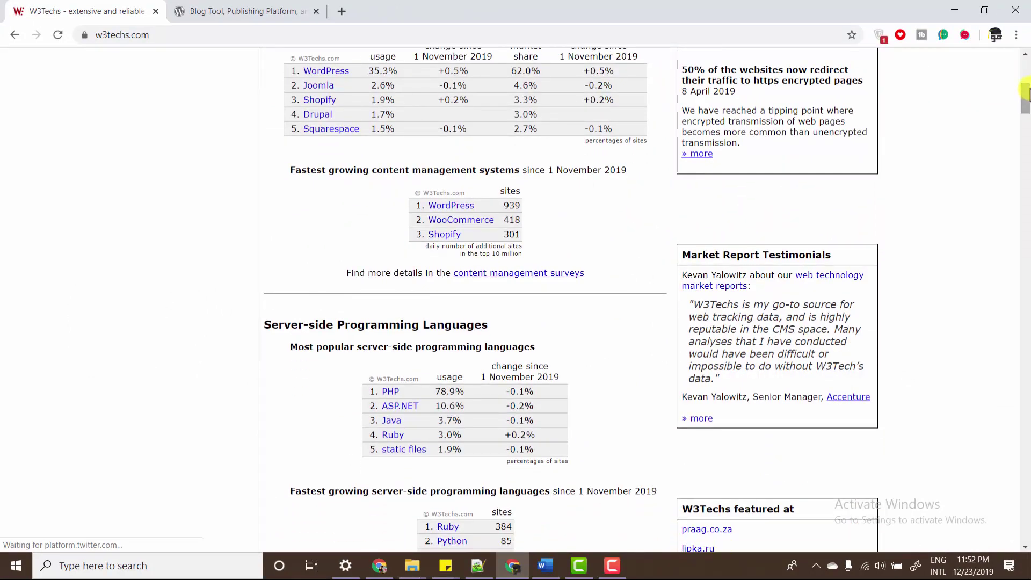
{"action": "scroll", "coordinate": [1024, 89], "scroll_direction": "up", "scroll_amount": 15}
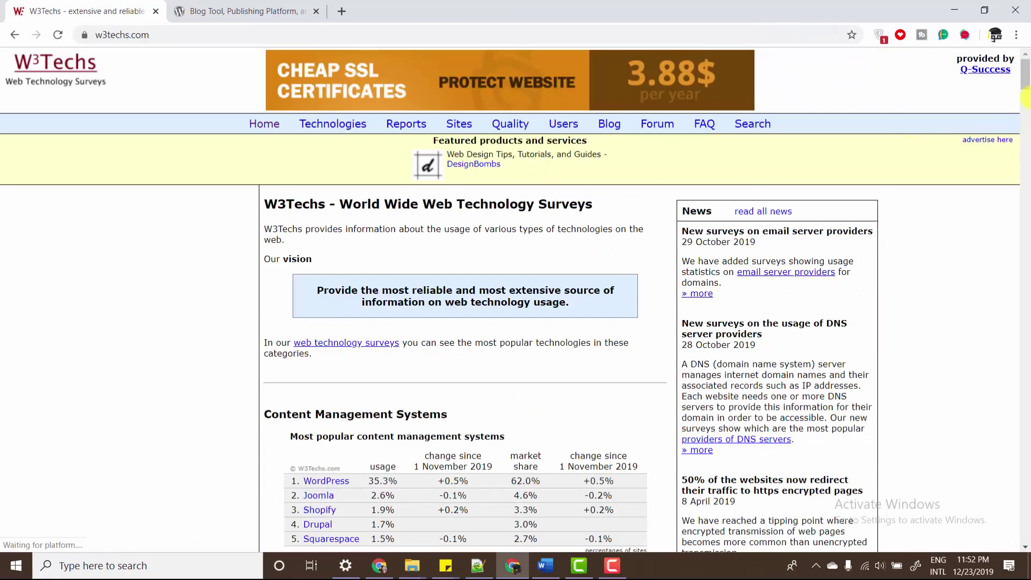
{"action": "scroll", "coordinate": [1024, 72], "scroll_direction": "down", "scroll_amount": 1}
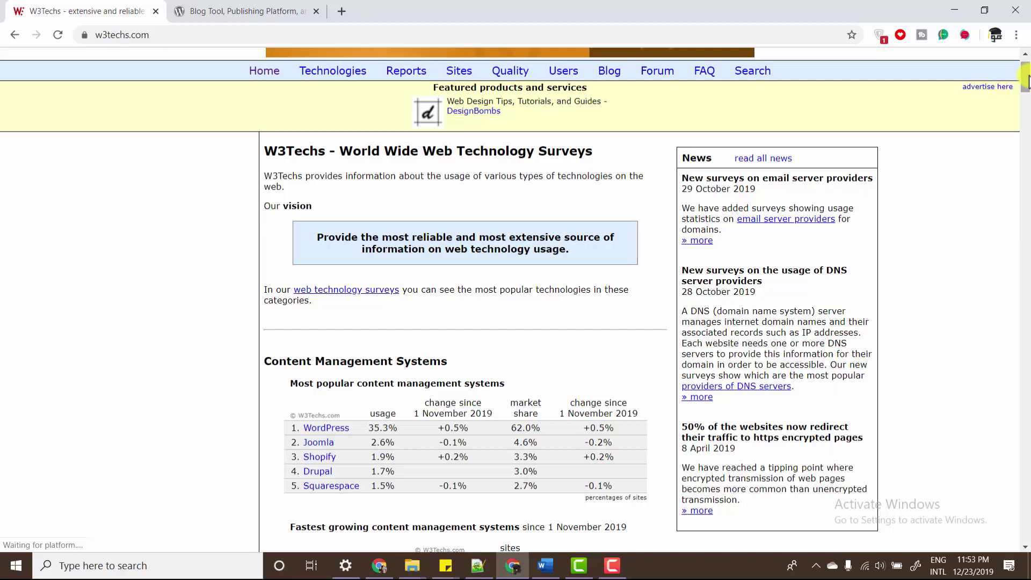
- Scroll wordpress.org to Powerful Features, highlighting Responsive Mobile Sites and Manage on the Go
{"action": "left_click", "coordinate": [228, 6]}
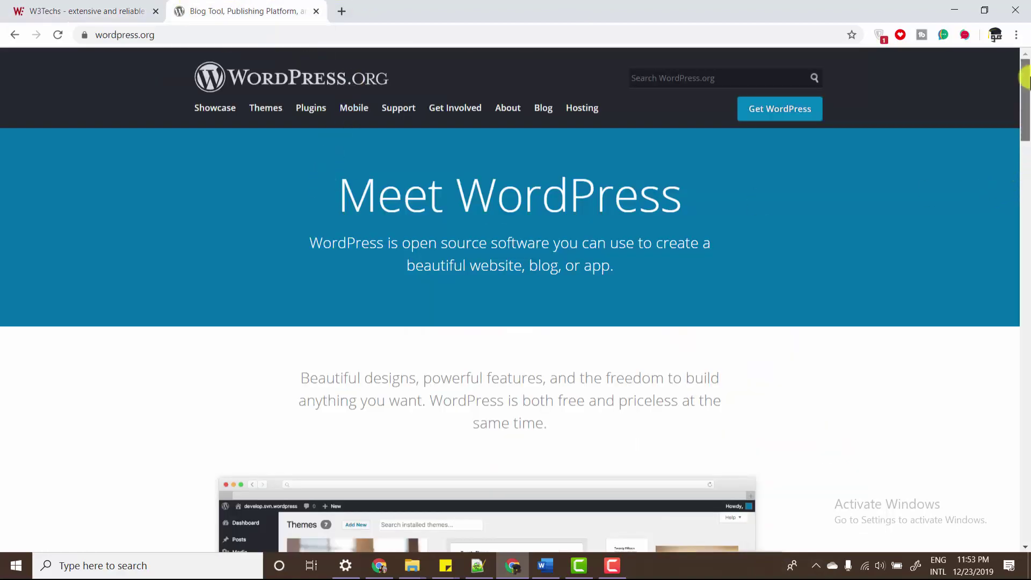
{"action": "left_click_drag", "start_coordinate": [1026, 78], "coordinate": [1026, 315]}
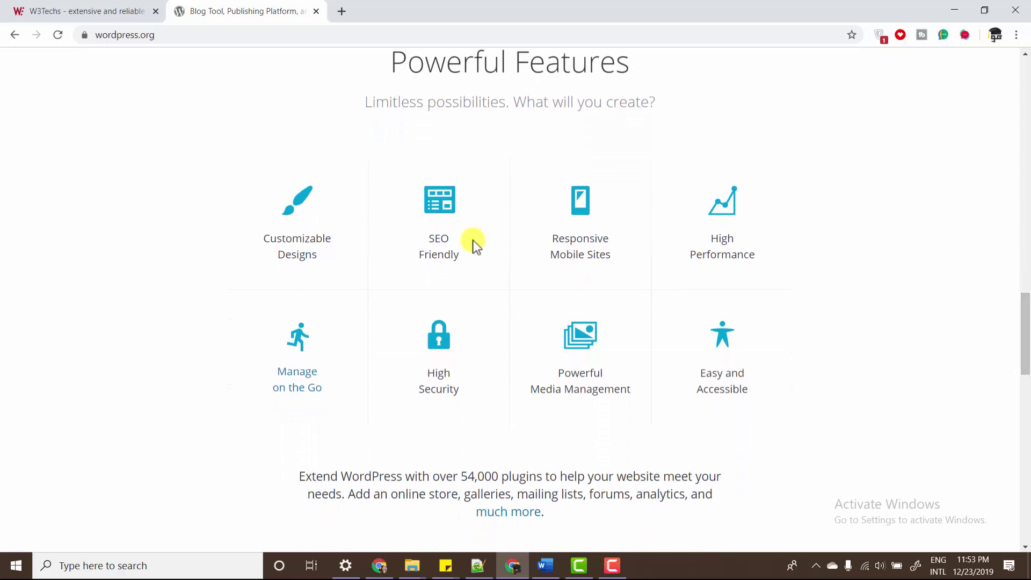
{"action": "left_click", "coordinate": [563, 246]}
{"action": "left_click_drag", "start_coordinate": [576, 255], "coordinate": [677, 267]}
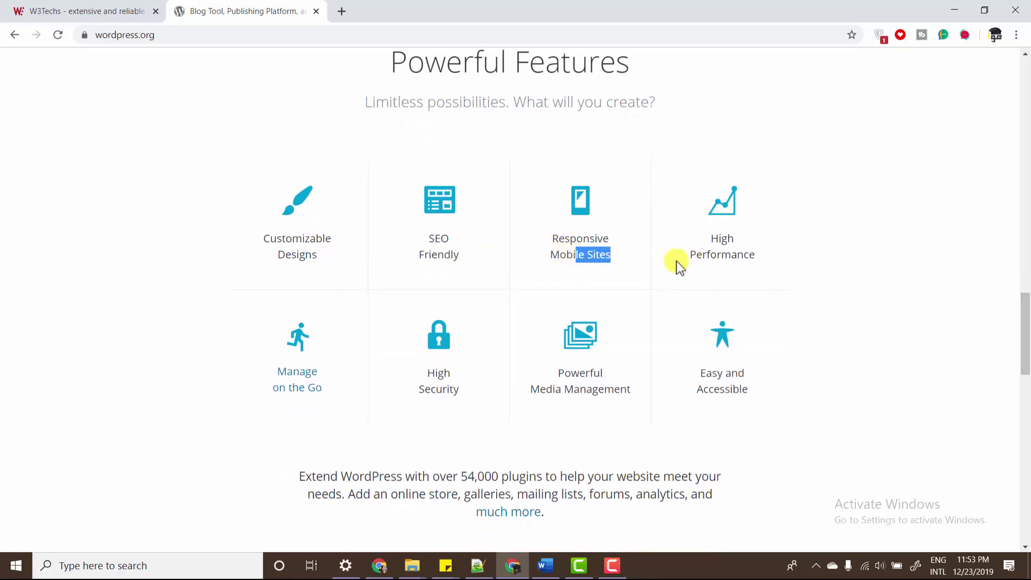
{"action": "left_click_drag", "start_coordinate": [332, 388], "coordinate": [257, 373]}
{"action": "left_click", "coordinate": [334, 389]}
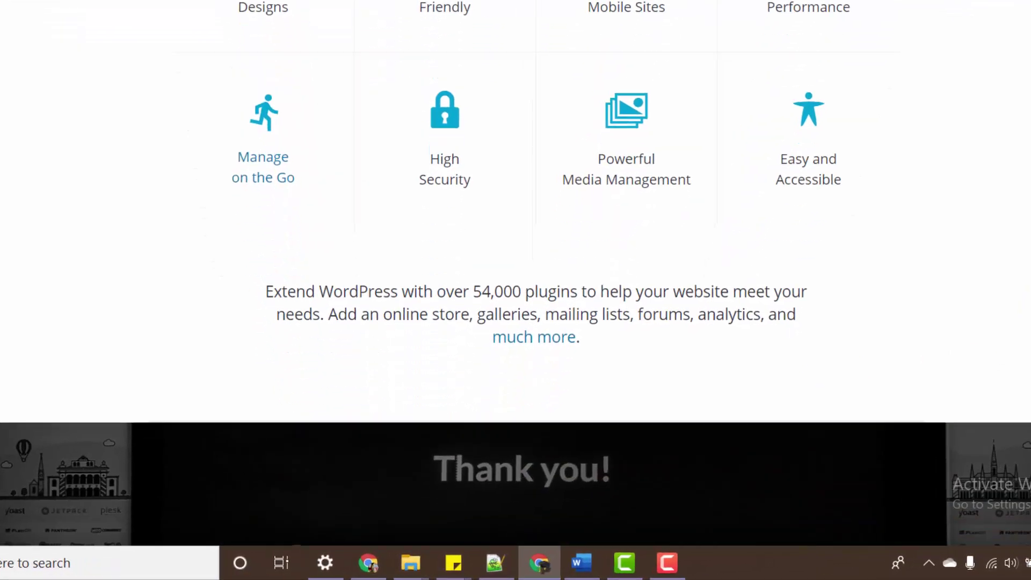
- Highlight the 54,000 plugins figure and scroll down to Get Started with WordPress
{"action": "scroll", "coordinate": [515, 269], "scroll_direction": "down", "scroll_amount": 2}
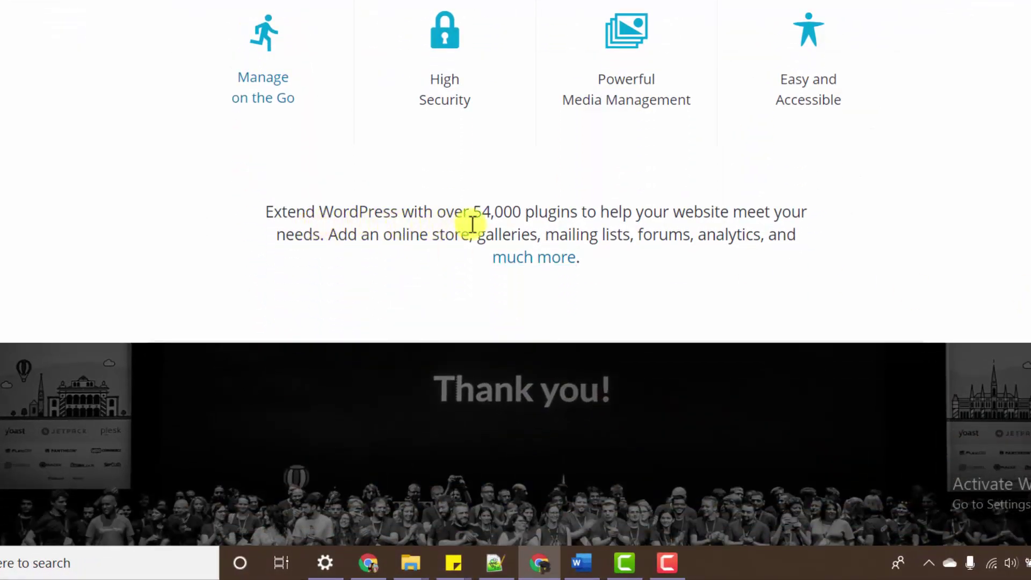
{"action": "left_click_drag", "start_coordinate": [472, 214], "coordinate": [528, 207]}
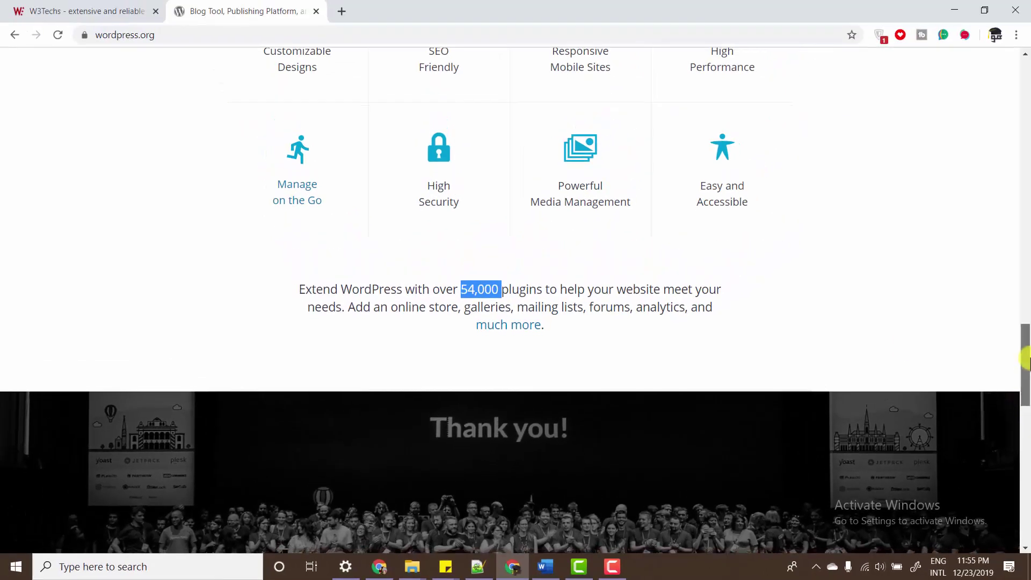
{"action": "left_click_drag", "start_coordinate": [1029, 357], "coordinate": [1029, 358]}
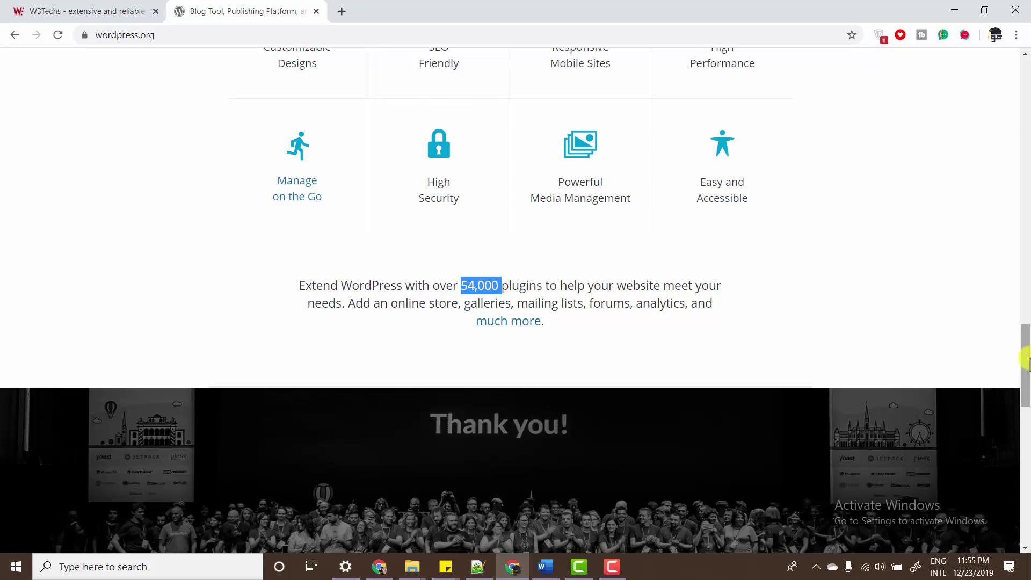
{"action": "left_click_drag", "start_coordinate": [1026, 359], "coordinate": [1026, 458]}
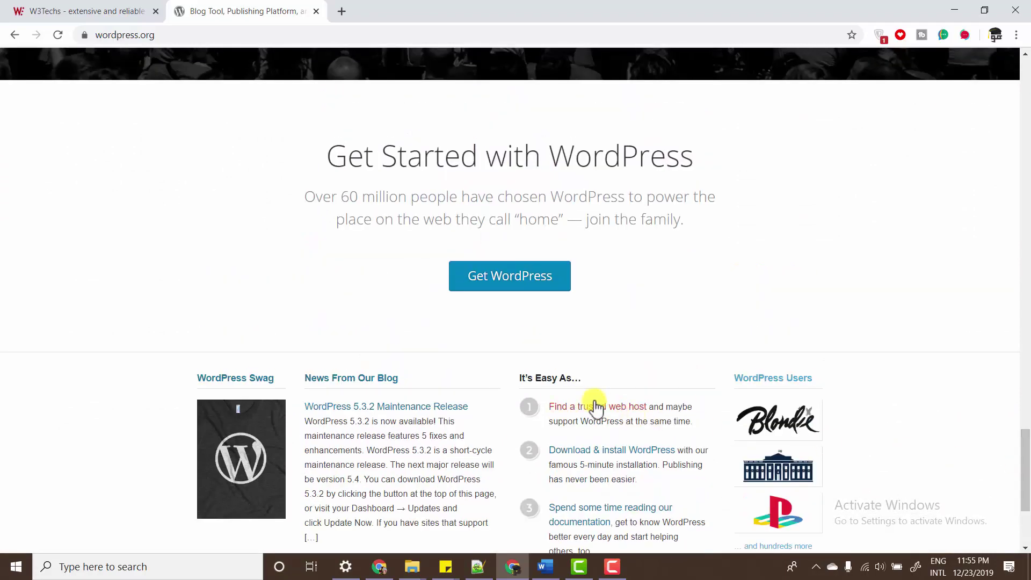
- Go to the Get WordPress page and download the WordPress 5.3.2 zip
{"action": "left_click", "coordinate": [528, 283]}
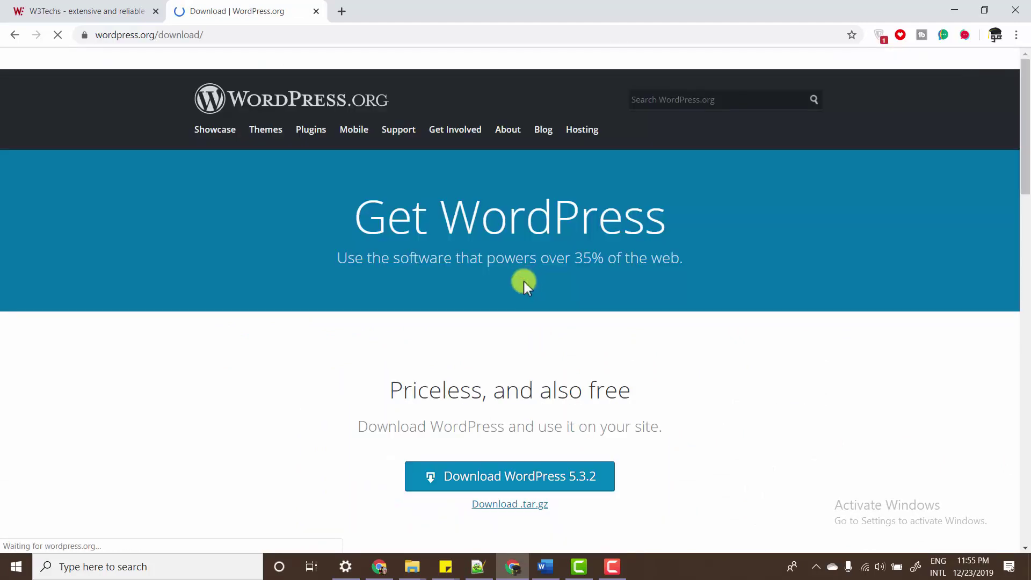
{"action": "left_click_drag", "start_coordinate": [1025, 129], "coordinate": [1012, 198]}
{"action": "left_click", "coordinate": [592, 215]}
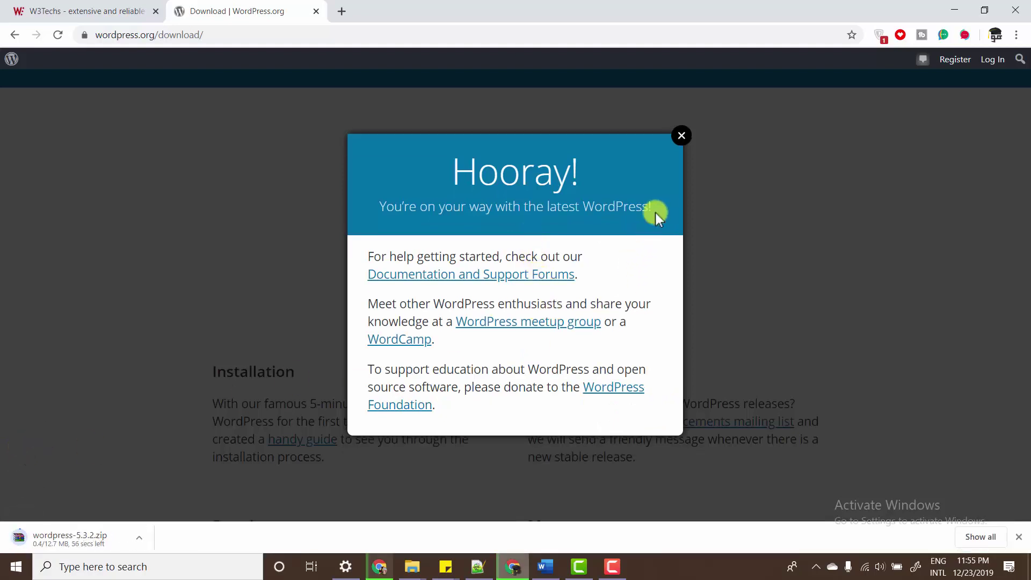
- Close the Hooray message and scroll down the download page
{"action": "left_click", "coordinate": [681, 135]}
{"action": "left_click_drag", "start_coordinate": [1025, 191], "coordinate": [1026, 217]}
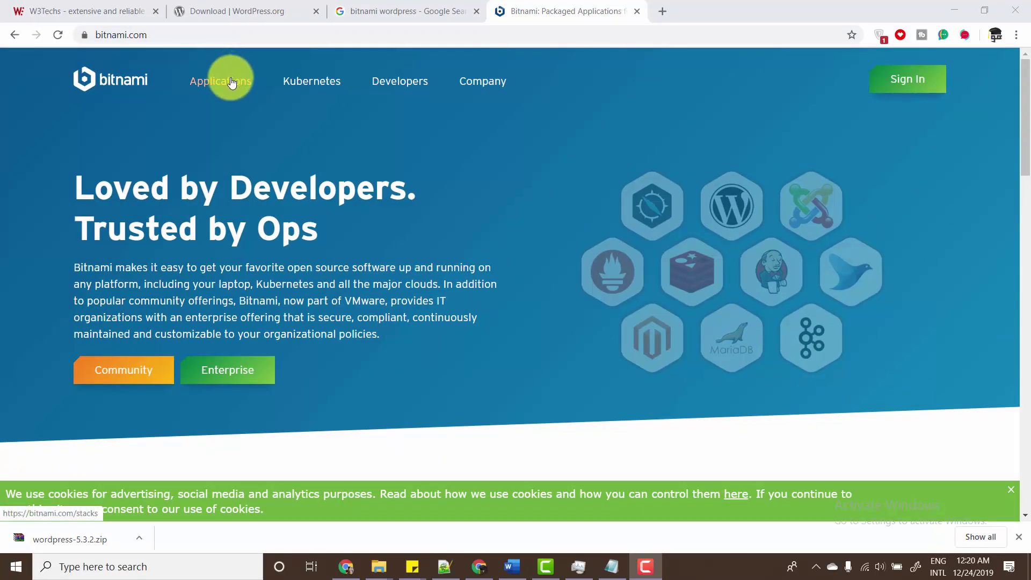
- Scroll back up the Bitnami homepage to its intro
{"action": "left_click_drag", "start_coordinate": [1028, 110], "coordinate": [1018, 57]}
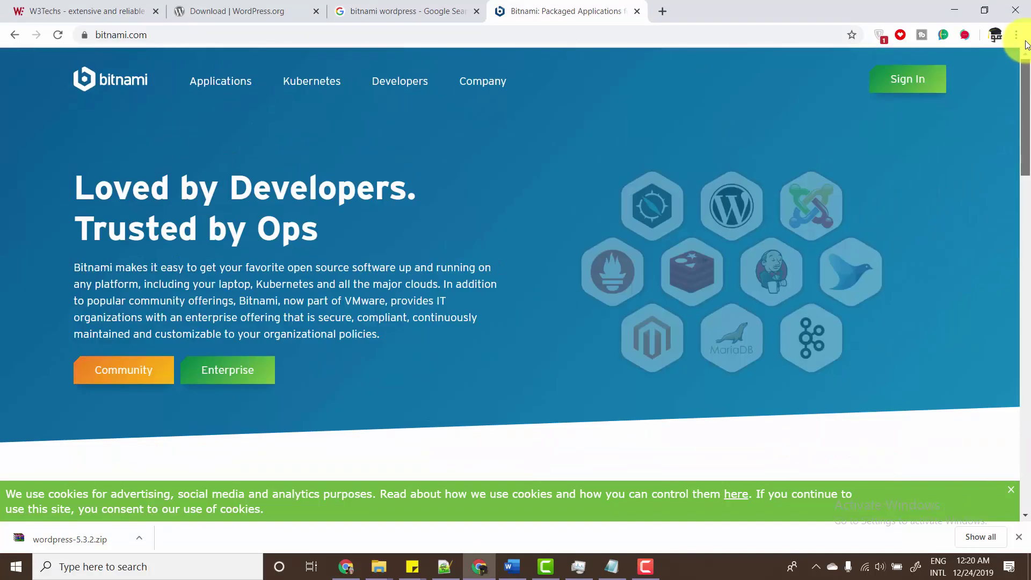
- Browse Bitnami's Applications catalog and open the WordPress stack page
{"action": "left_click", "coordinate": [213, 83]}
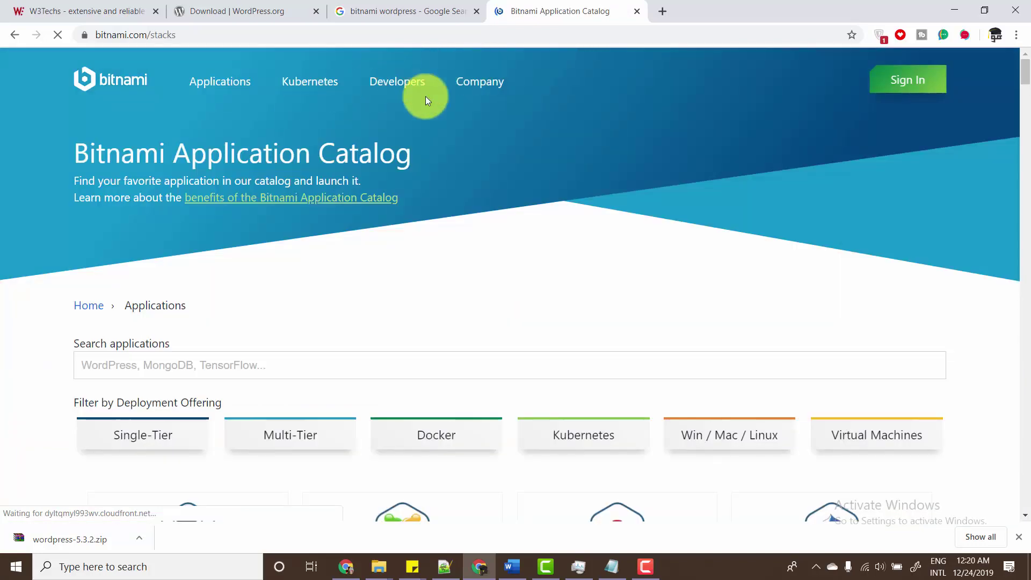
{"action": "left_click_drag", "start_coordinate": [1025, 66], "coordinate": [1025, 80]}
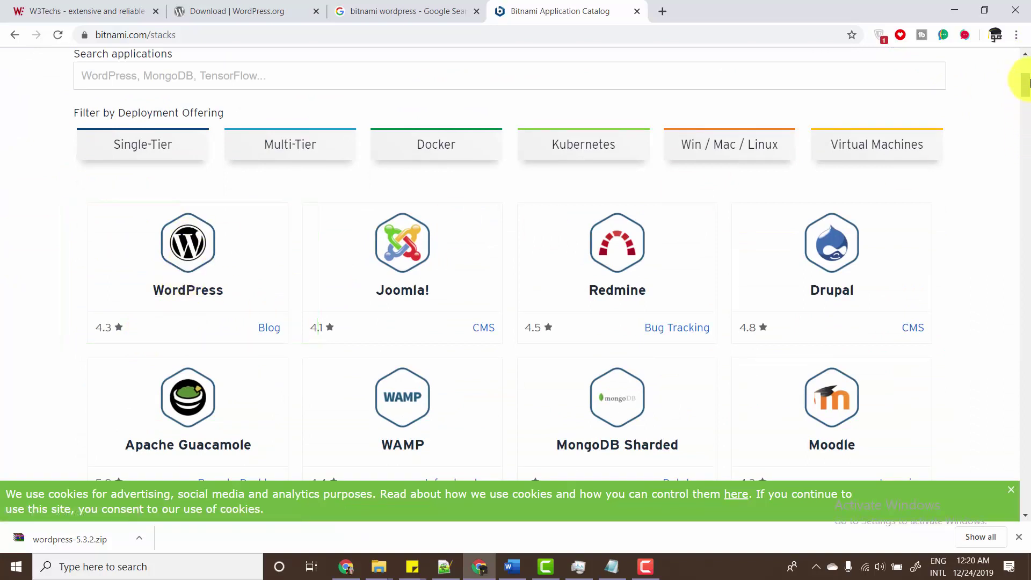
{"action": "mouse_move", "coordinate": [1025, 83]}
{"action": "left_mouse_down"}
{"action": "mouse_move", "coordinate": [1026, 118]}
{"action": "mouse_move", "coordinate": [1026, 76]}
{"action": "left_mouse_up"}
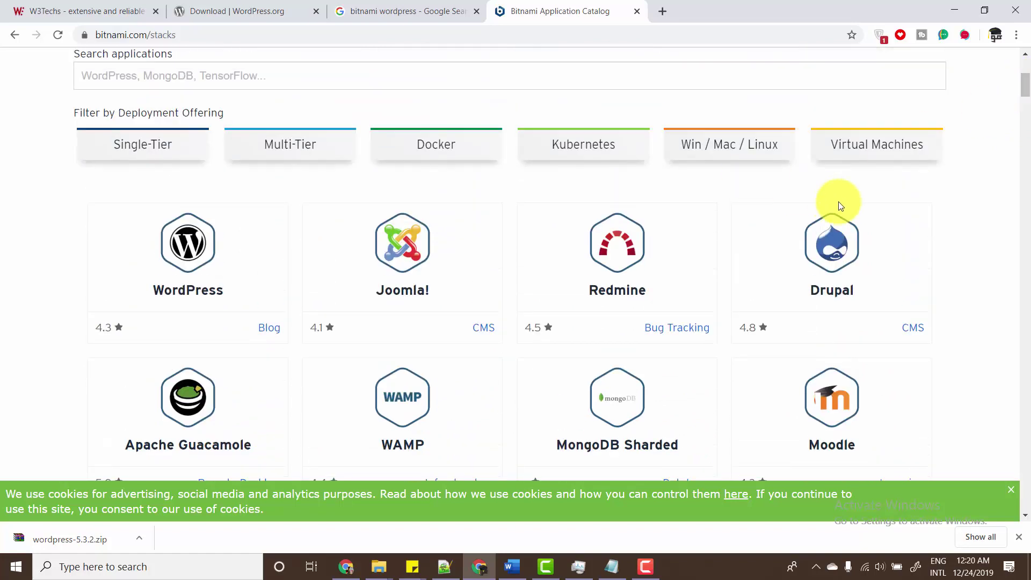
{"action": "left_click", "coordinate": [187, 255]}
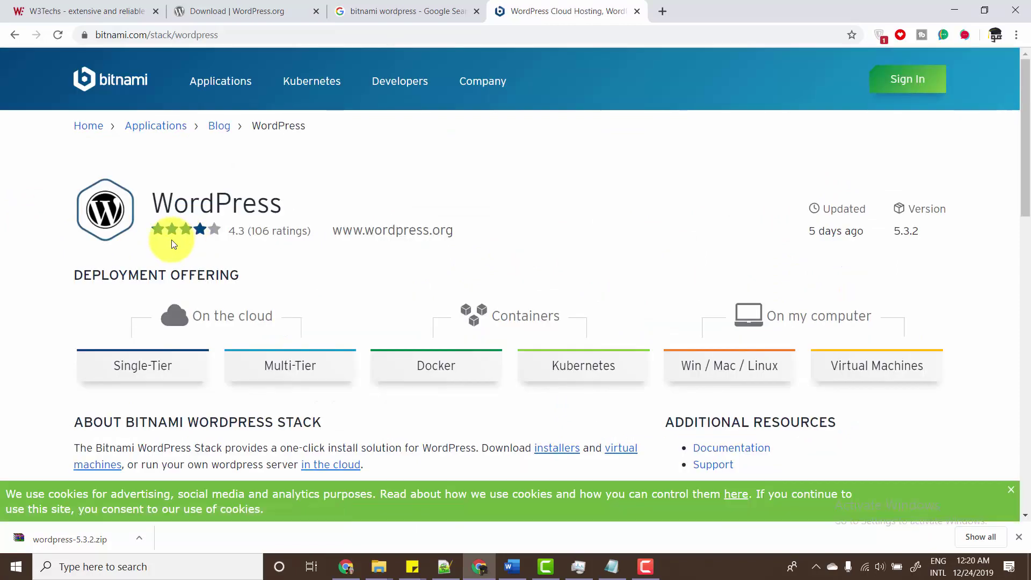
- Highlight the On the cloud, Containers and On my computer options, then choose Win / Mac / Linux
{"action": "left_click_drag", "start_coordinate": [1023, 109], "coordinate": [1024, 130]}
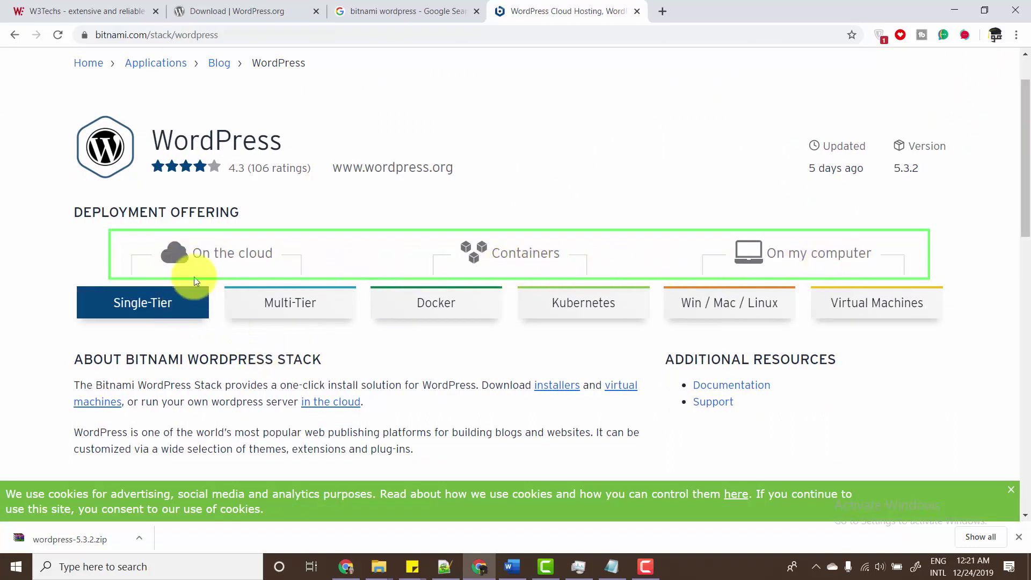
{"action": "left_click_drag", "start_coordinate": [196, 255], "coordinate": [274, 254]}
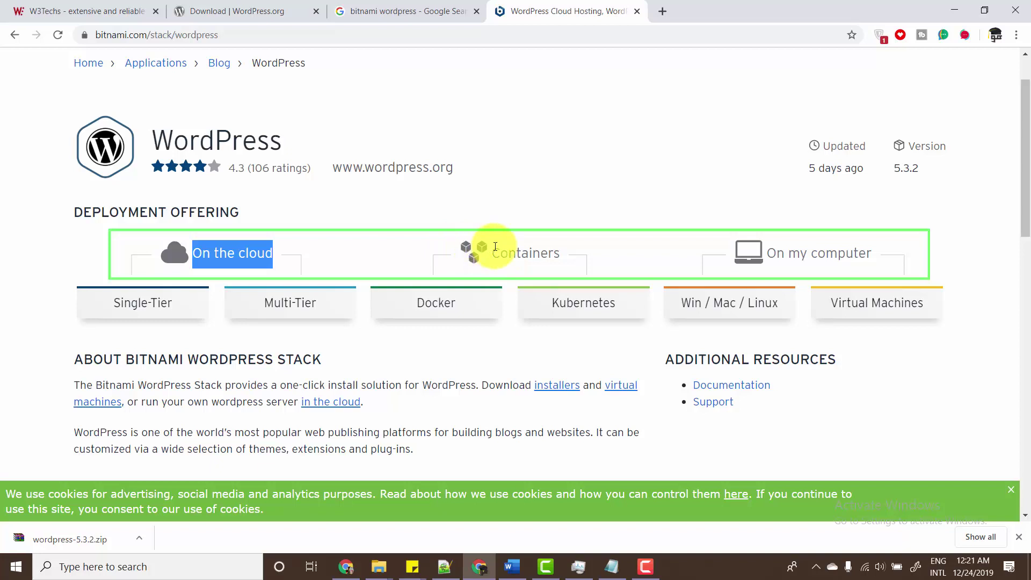
{"action": "left_click_drag", "start_coordinate": [491, 253], "coordinate": [558, 250]}
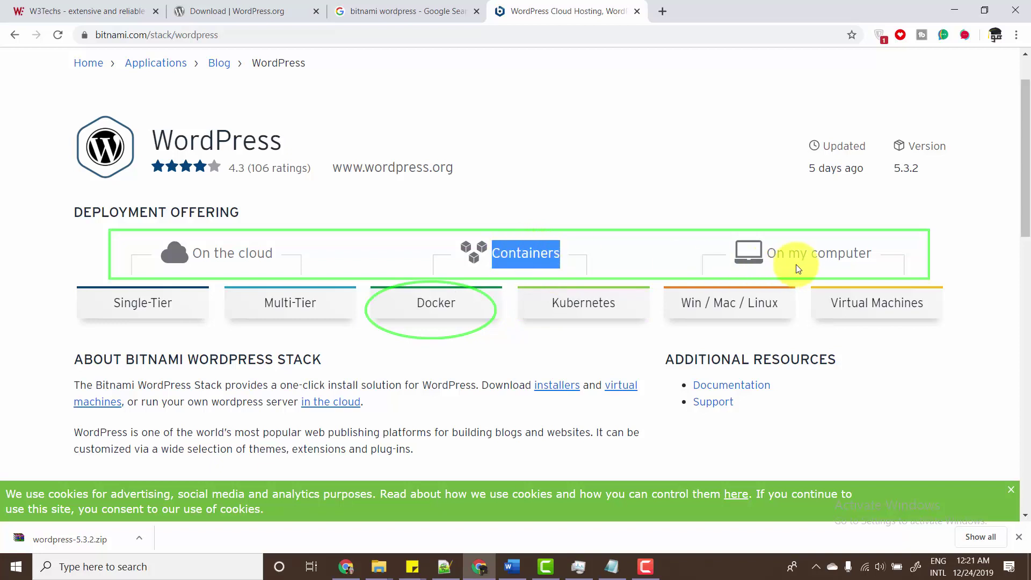
{"action": "mouse_move", "coordinate": [776, 253]}
{"action": "left_mouse_down"}
{"action": "mouse_move", "coordinate": [873, 255]}
{"action": "mouse_move", "coordinate": [782, 255]}
{"action": "left_mouse_up"}
{"action": "left_click", "coordinate": [845, 255]}
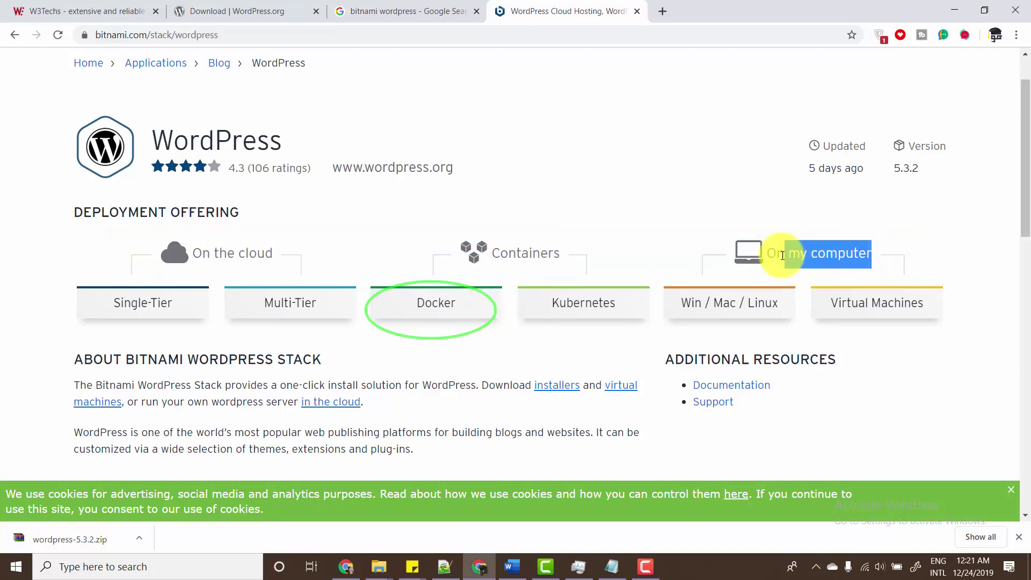
{"action": "left_click", "coordinate": [717, 305]}
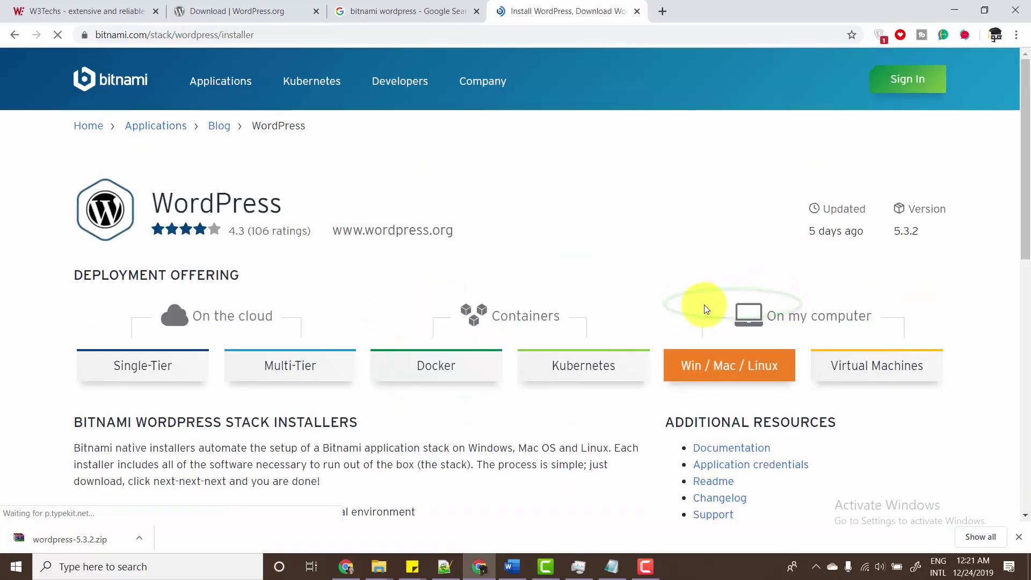
- Download the WordPress Windows 64-bit installer without signing in, then close the Bitnami tab
{"action": "left_click_drag", "start_coordinate": [1025, 121], "coordinate": [987, 309]}
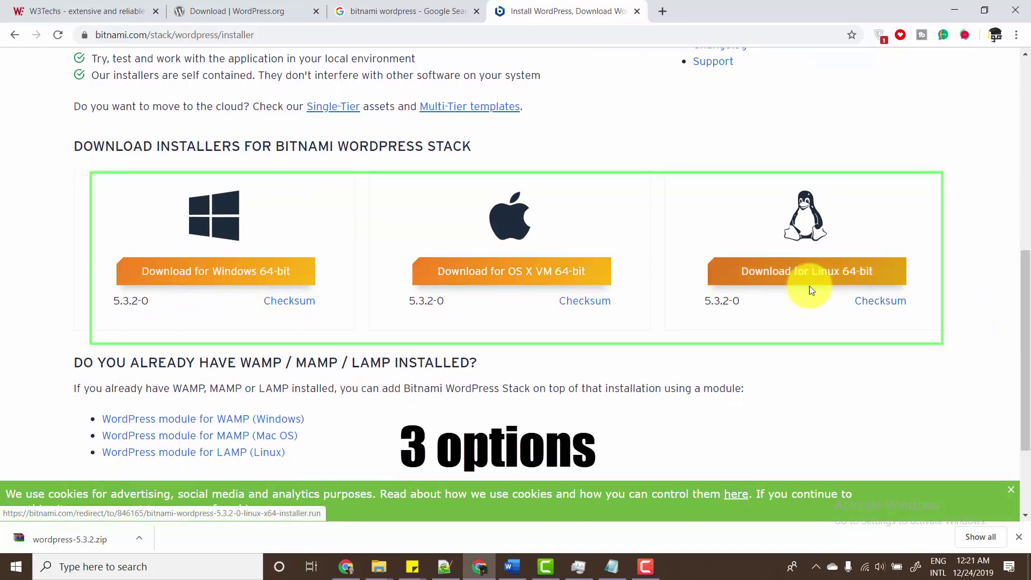
{"action": "left_click", "coordinate": [241, 272]}
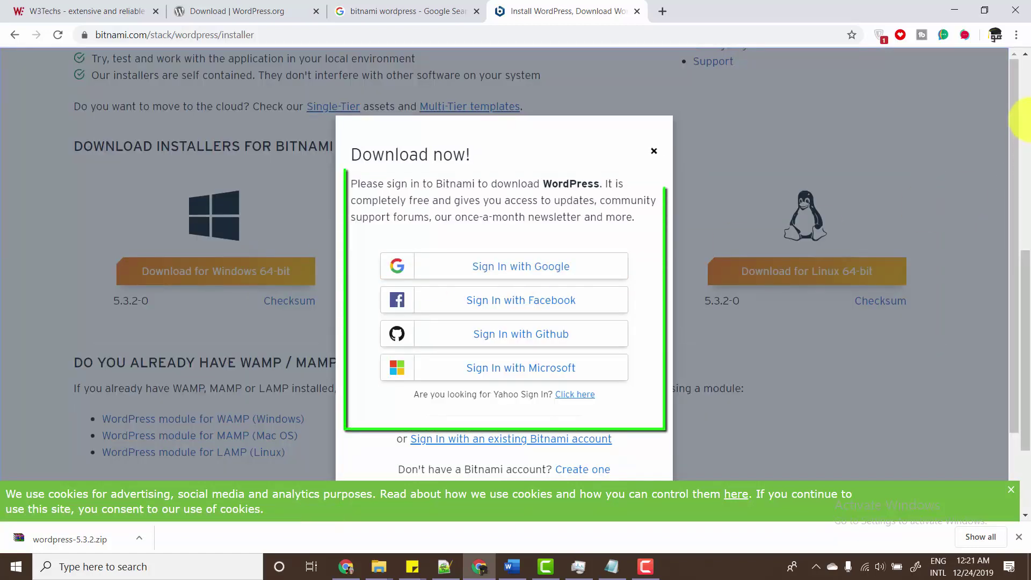
{"action": "scroll", "coordinate": [1026, 125], "scroll_direction": "up", "scroll_amount": 6}
{"action": "scroll", "coordinate": [1015, 150], "scroll_direction": "down", "scroll_amount": 3}
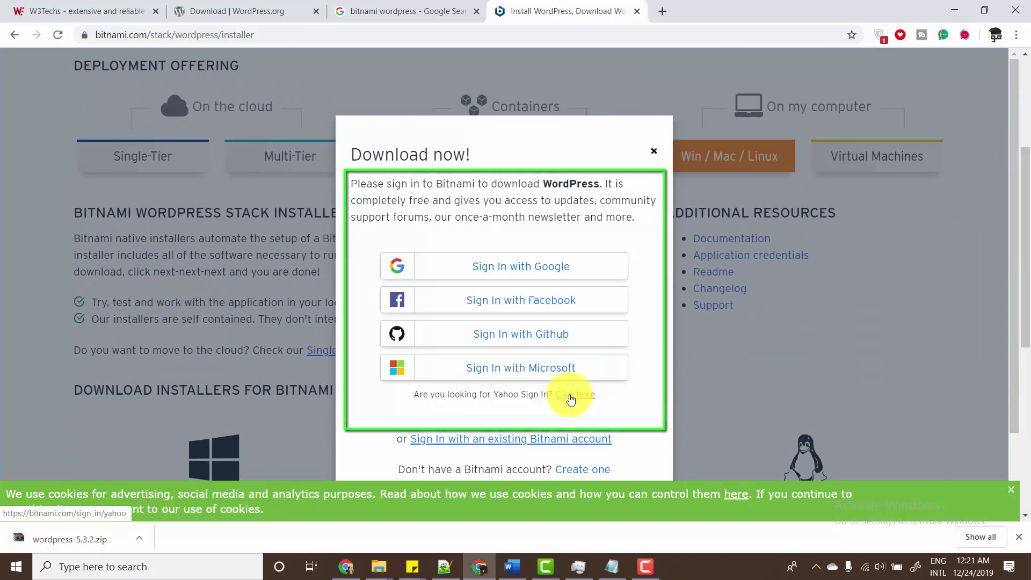
{"action": "scroll", "coordinate": [562, 413], "scroll_direction": "down", "scroll_amount": 2}
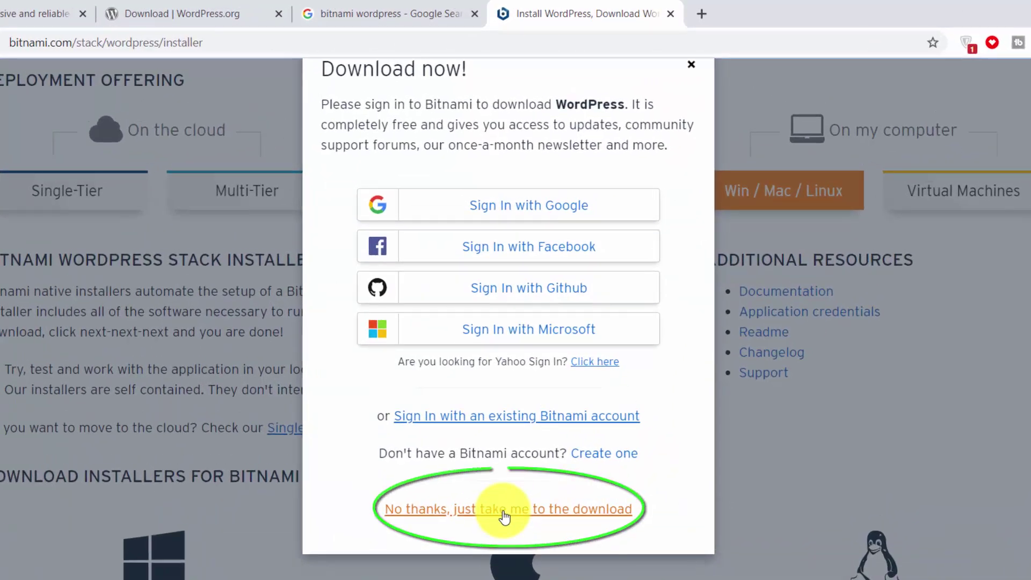
{"action": "left_click", "coordinate": [504, 511]}
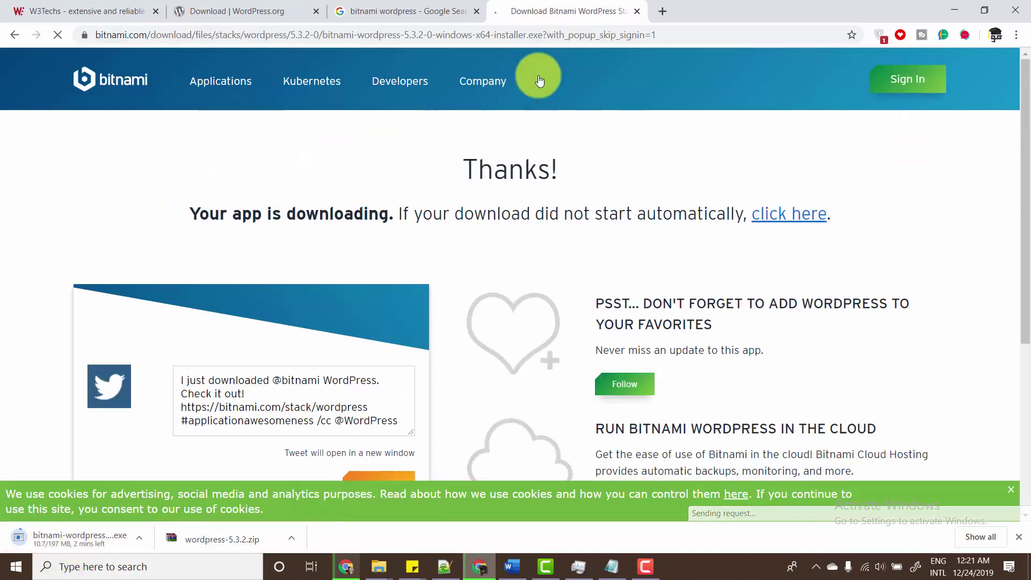
{"action": "left_click", "coordinate": [635, 12]}
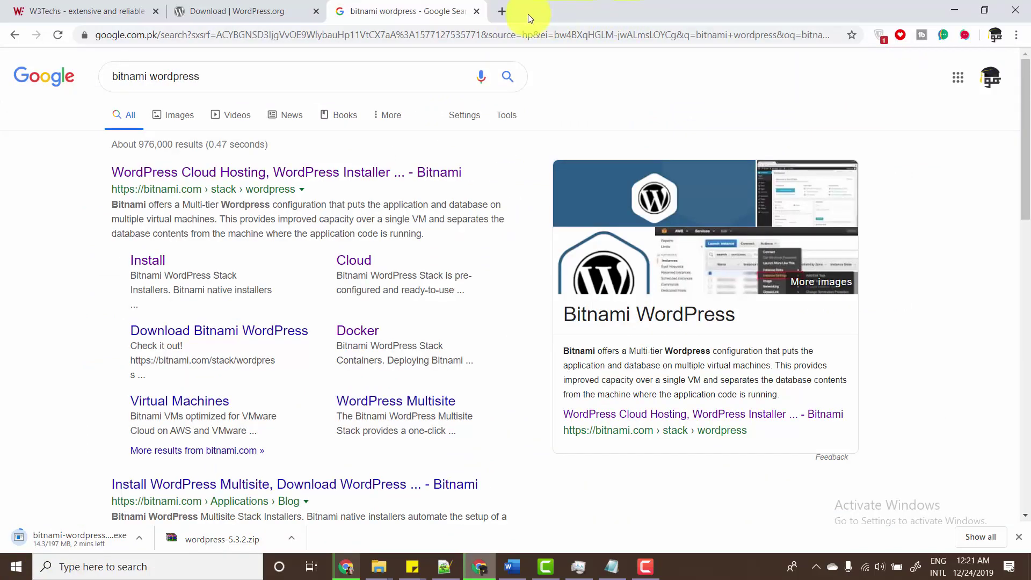
- Search Google for 'xampp download' in a new tab
{"action": "left_click", "coordinate": [503, 11]}
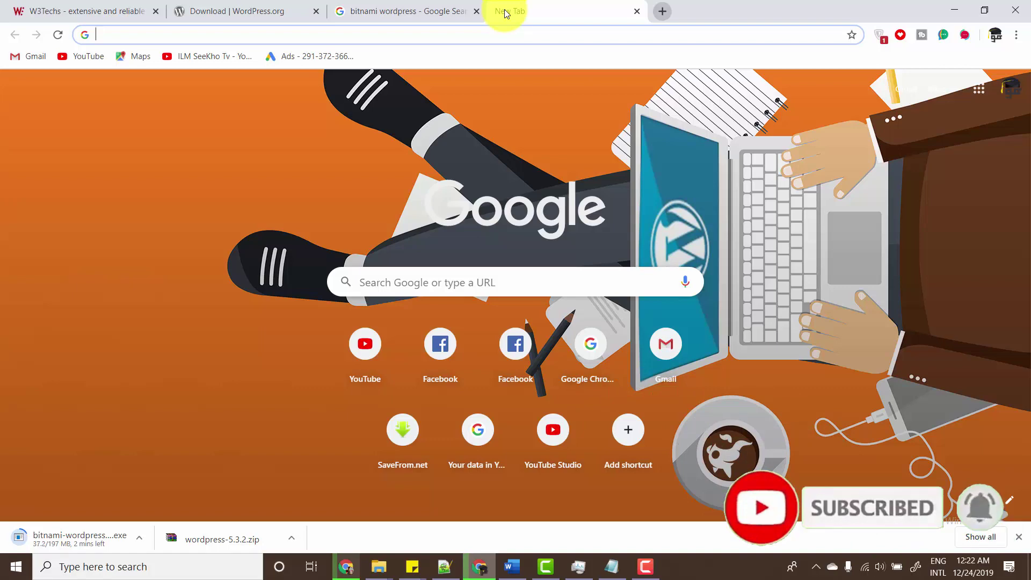
{"action": "type", "text": "xamm"}
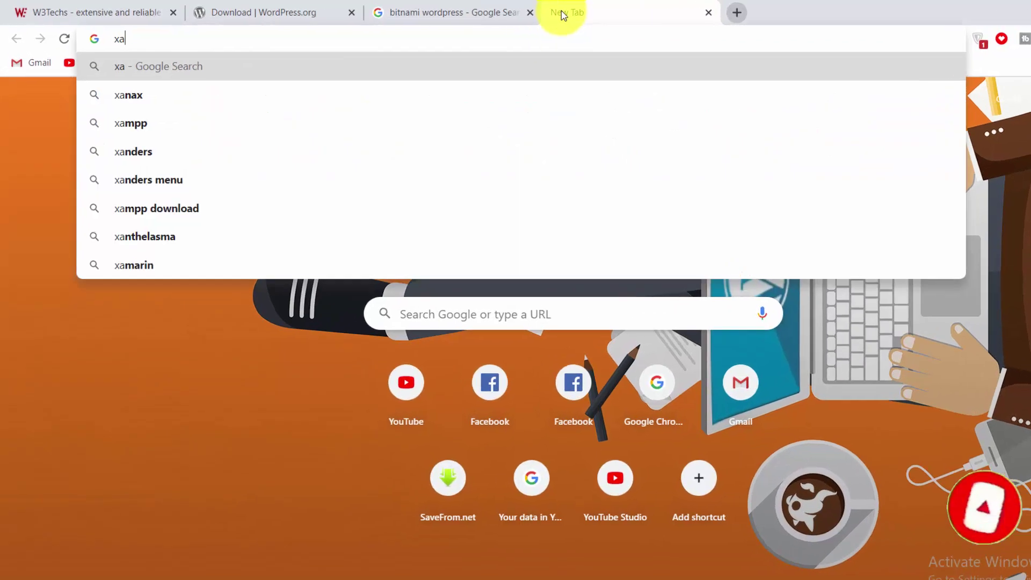
{"action": "type", "text": "p"}
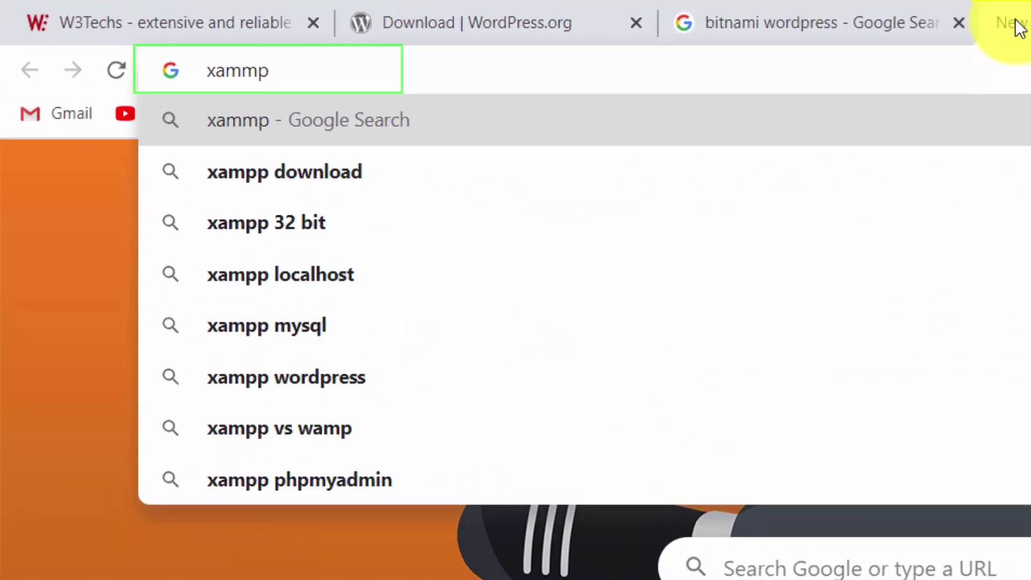
{"action": "key", "text": "Down"}
{"action": "key", "text": "Return"}
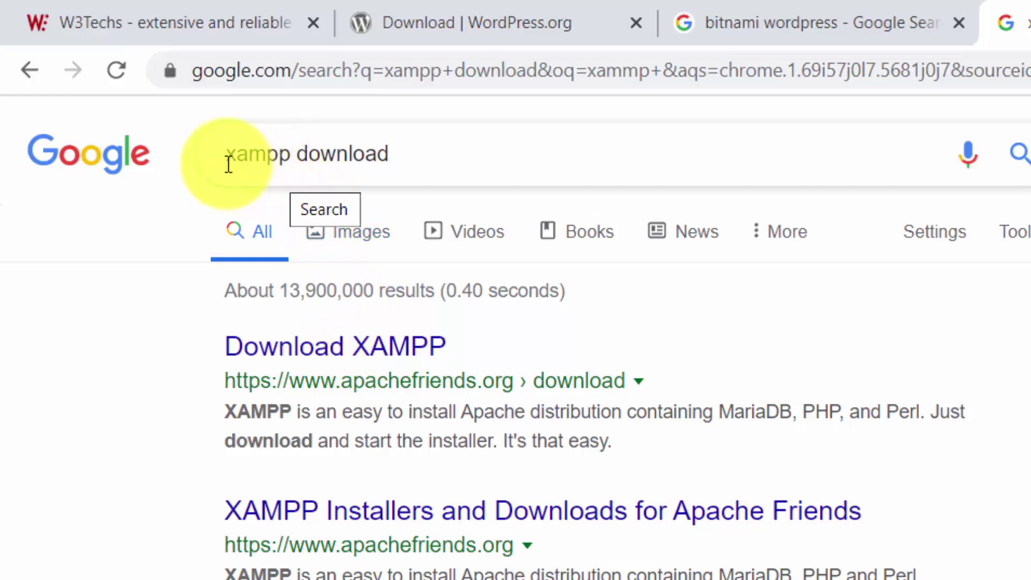
- Open the 'Download XAMPP' result on apachefriends.org
{"action": "left_click_drag", "start_coordinate": [230, 154], "coordinate": [239, 156]}
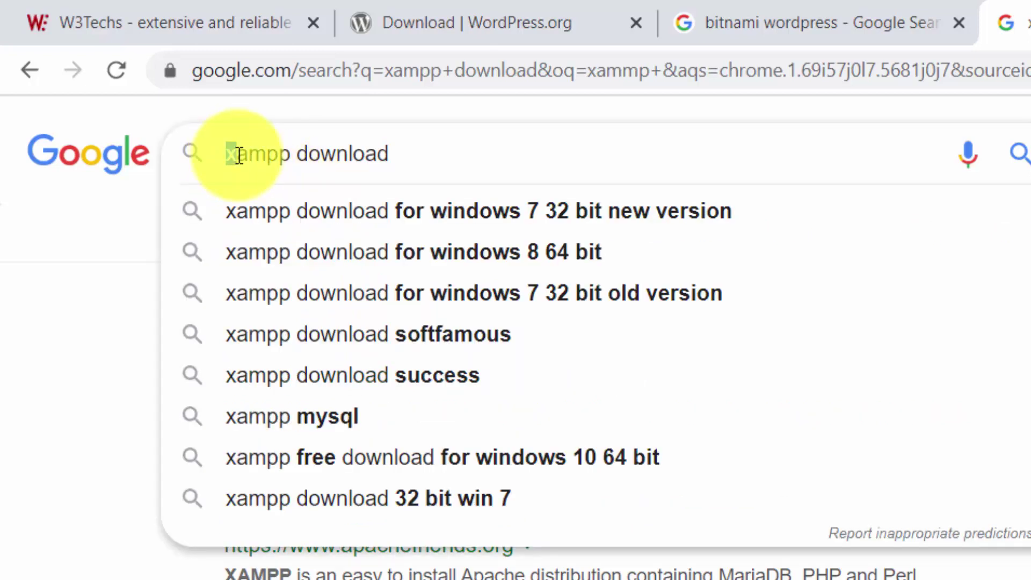
{"action": "left_click", "coordinate": [268, 161]}
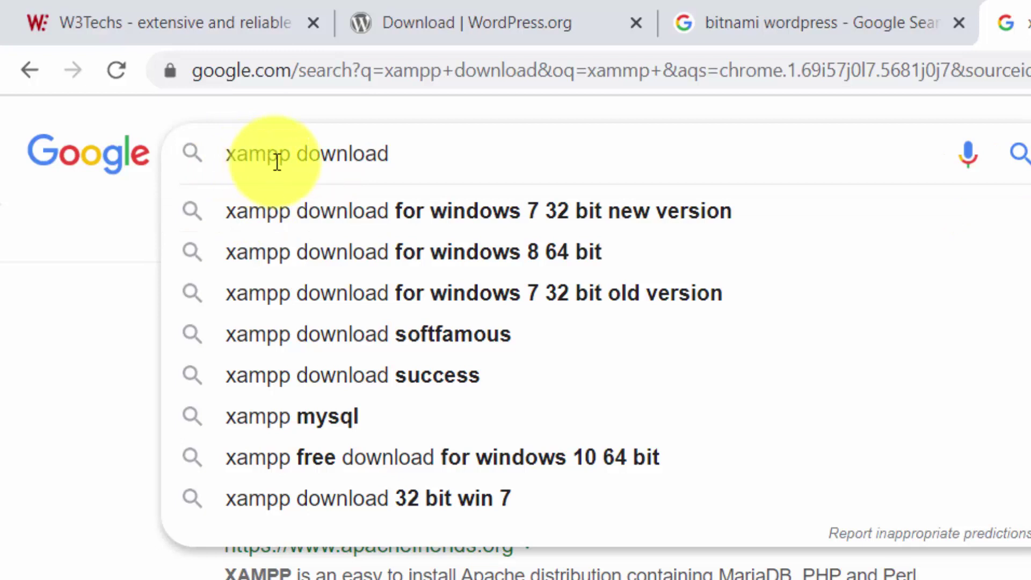
{"action": "left_click_drag", "start_coordinate": [278, 157], "coordinate": [268, 156]}
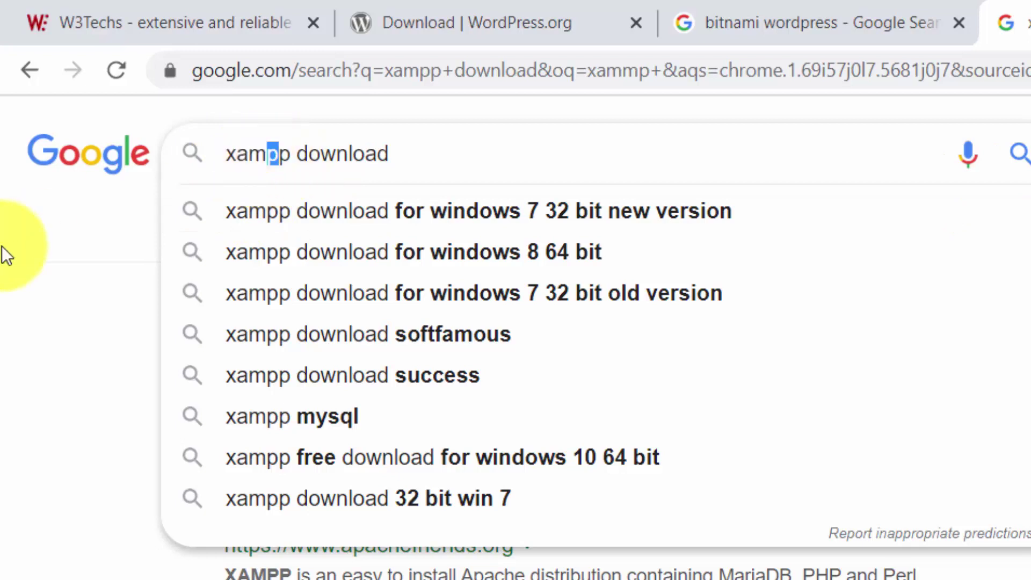
{"action": "left_click", "coordinate": [1, 246]}
{"action": "left_click", "coordinate": [350, 363]}
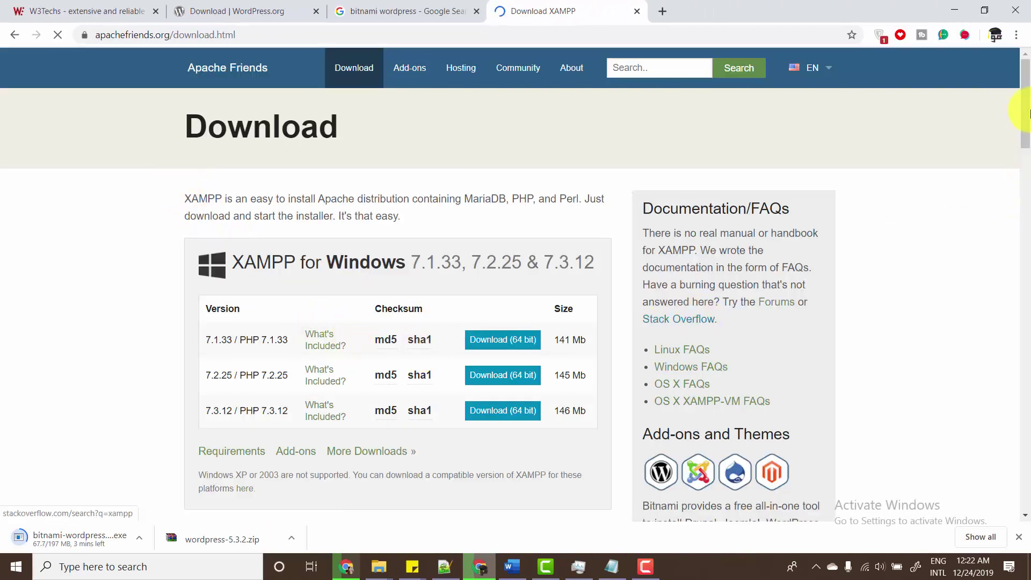
- Download the XAMPP 7.3.12 Windows 64-bit installer
{"action": "left_click_drag", "start_coordinate": [1022, 115], "coordinate": [1027, 129]}
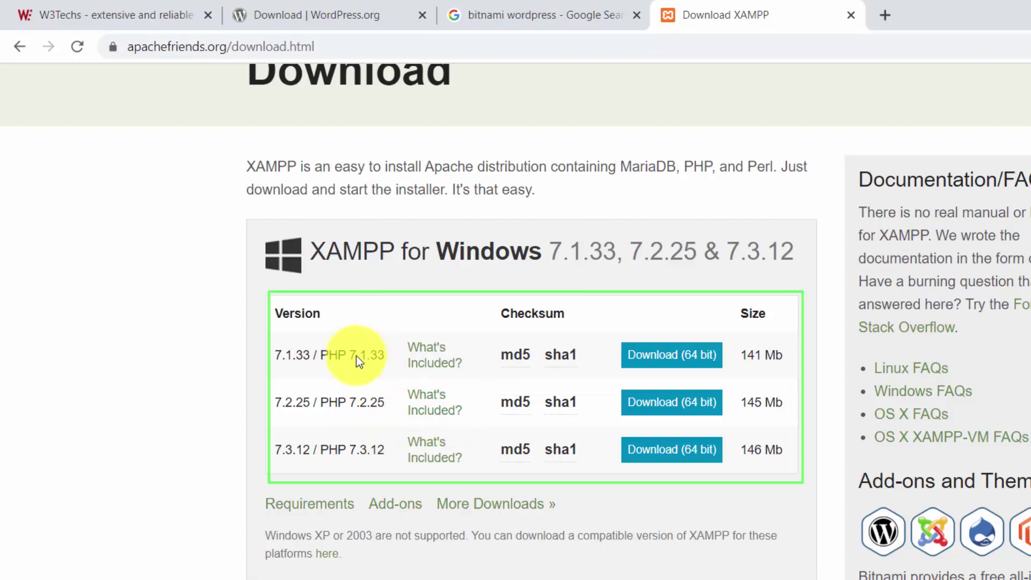
{"action": "left_click_drag", "start_coordinate": [320, 355], "coordinate": [272, 349]}
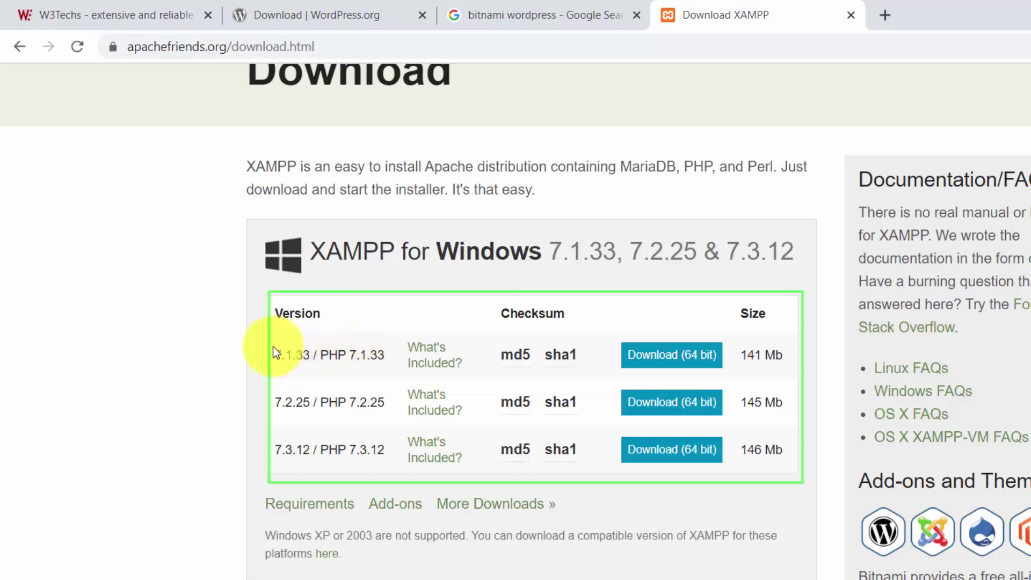
{"action": "left_click_drag", "start_coordinate": [356, 401], "coordinate": [384, 456]}
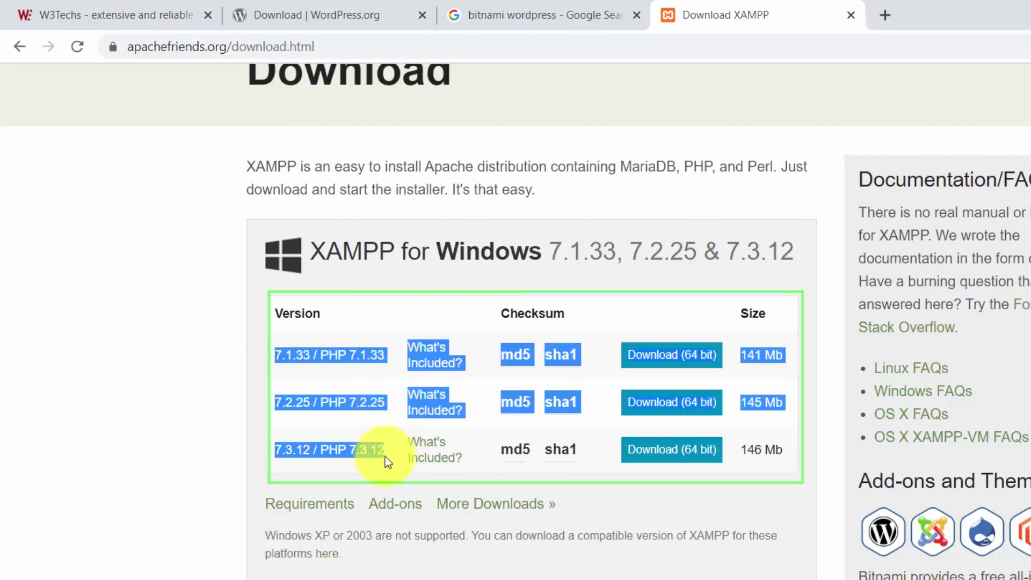
{"action": "left_click", "coordinate": [214, 395]}
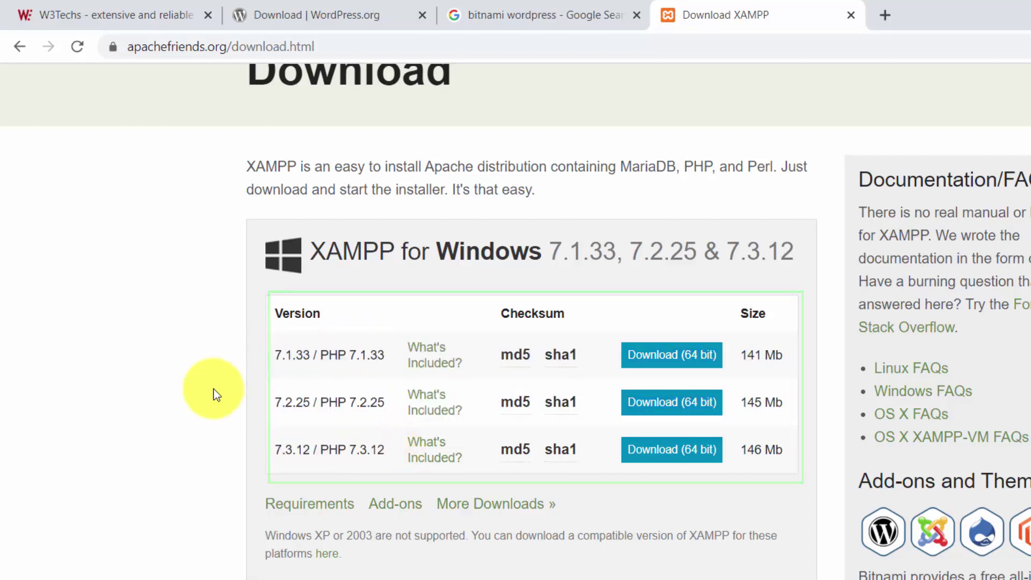
{"action": "left_click", "coordinate": [677, 464]}
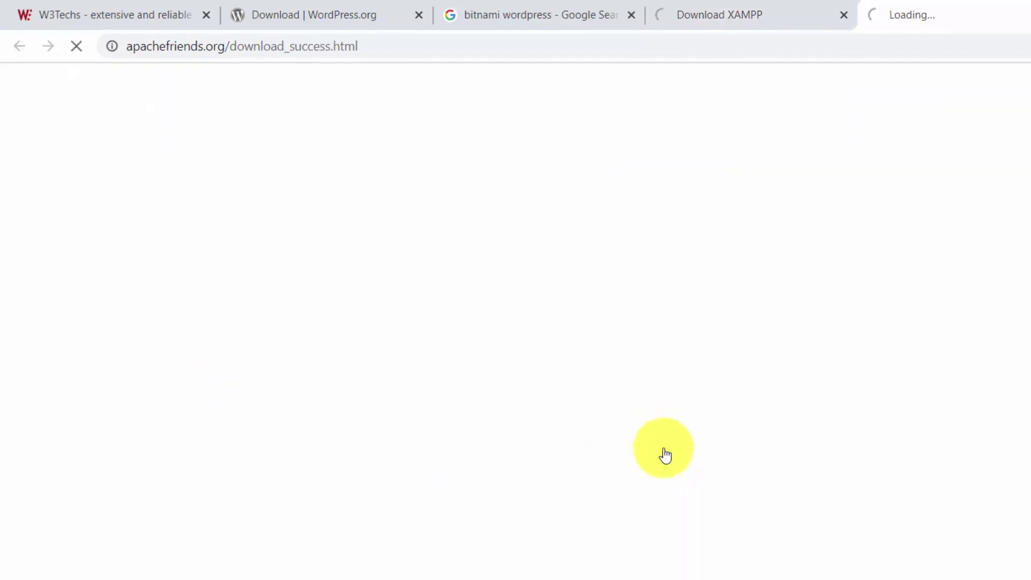
- Close the XAMPP Download Success and Download XAMPP tabs, returning to bitnami wordpress results
{"action": "left_click", "coordinate": [743, 7]}
{"action": "left_click", "coordinate": [914, 5]}
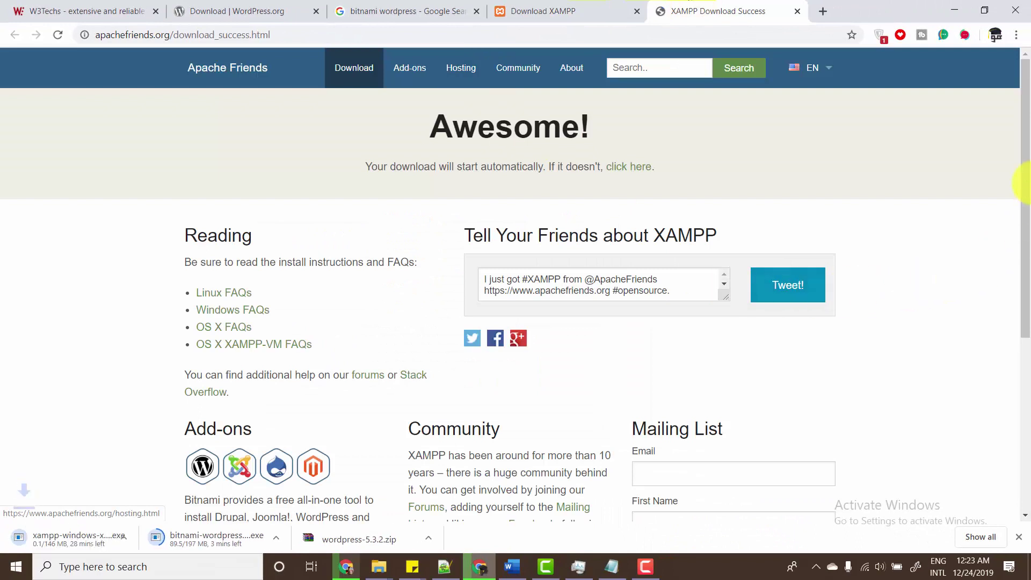
{"action": "left_click_drag", "start_coordinate": [1024, 160], "coordinate": [1025, 190]}
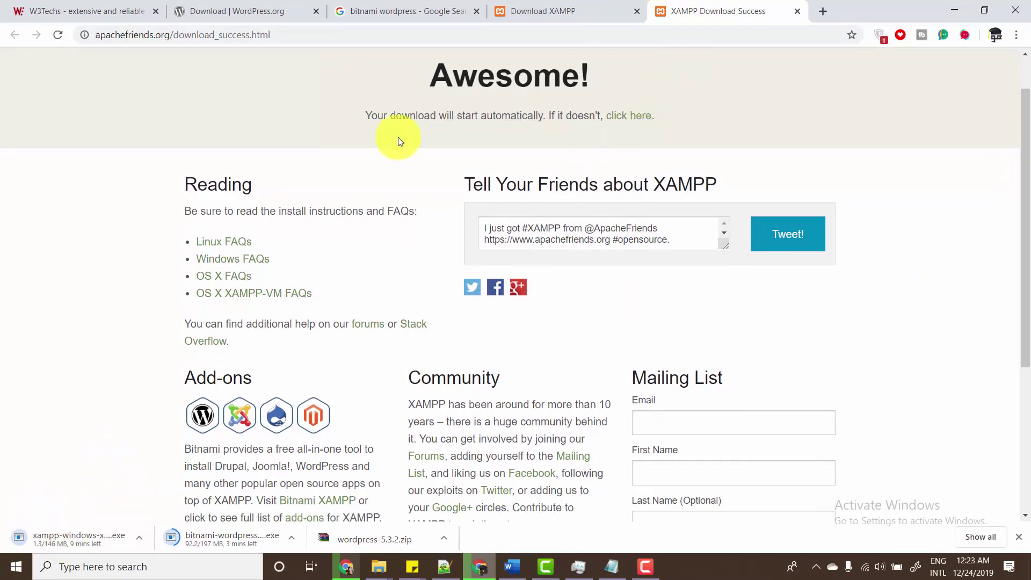
{"action": "left_click", "coordinate": [795, 11]}
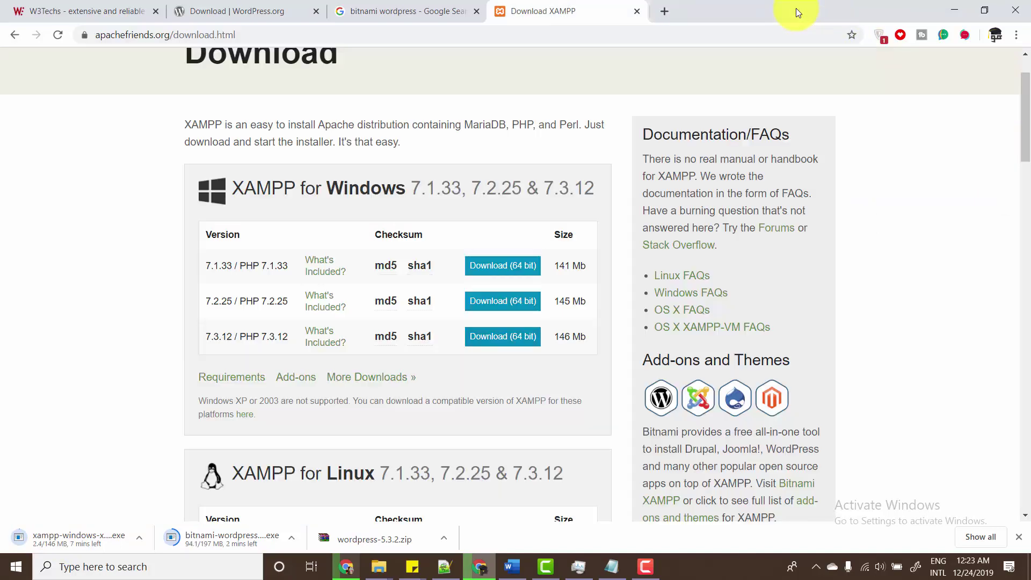
{"action": "left_click", "coordinate": [637, 11]}
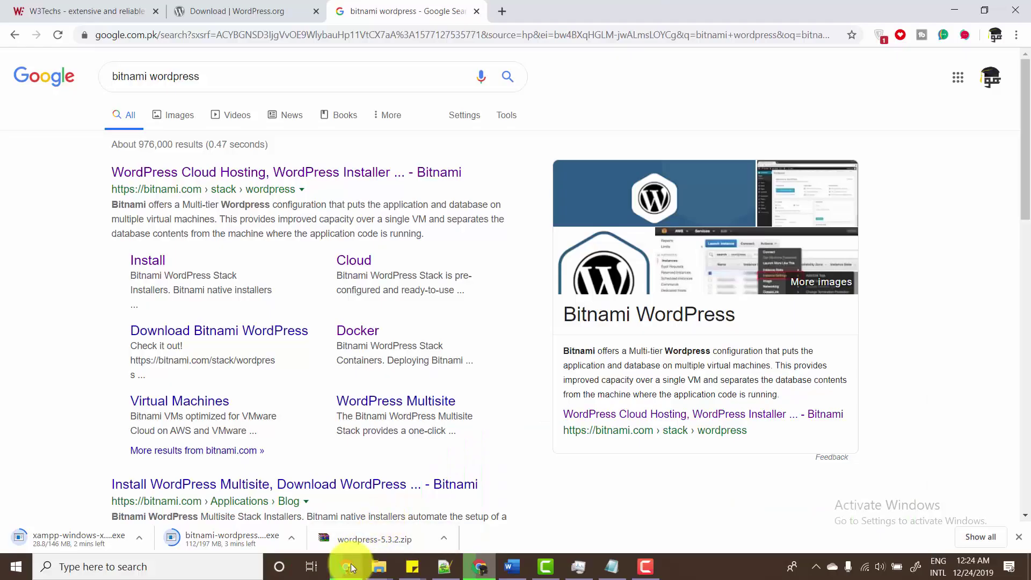
- Bring up the other Chrome window, close its TheWindowsClub article tab, and maximize it
{"action": "left_click", "coordinate": [350, 568]}
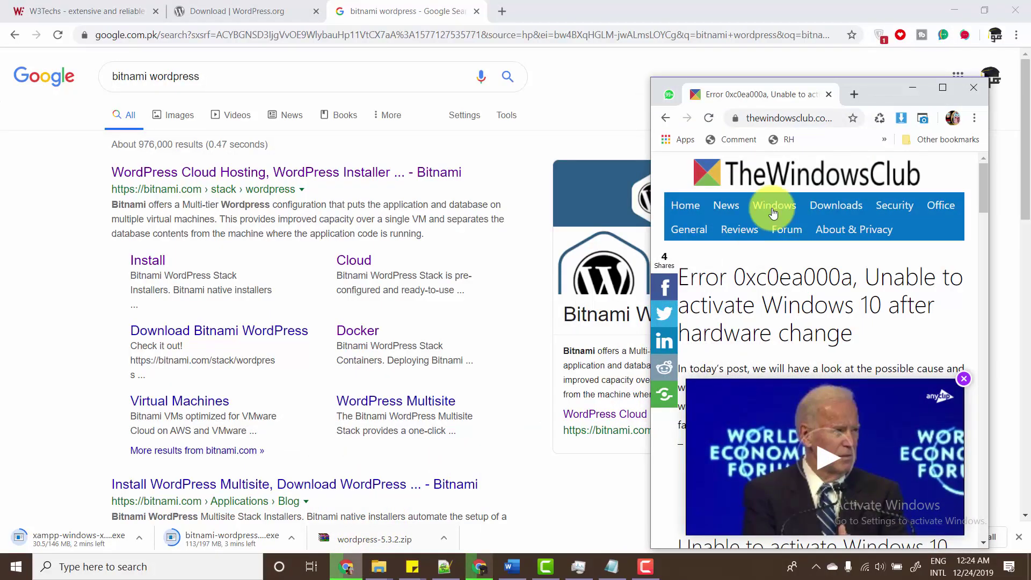
{"action": "left_click", "coordinate": [828, 95]}
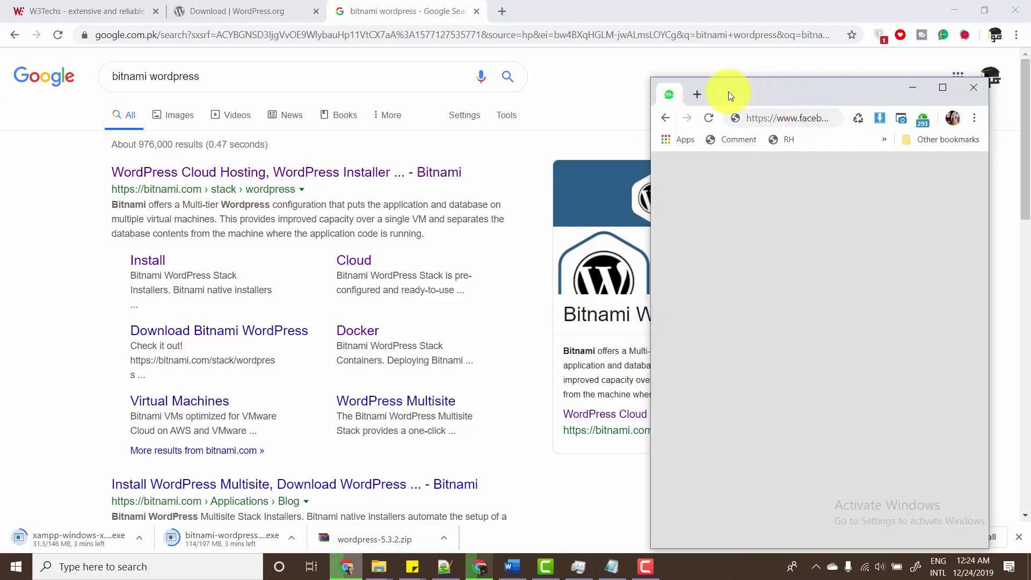
{"action": "double_click", "coordinate": [756, 91]}
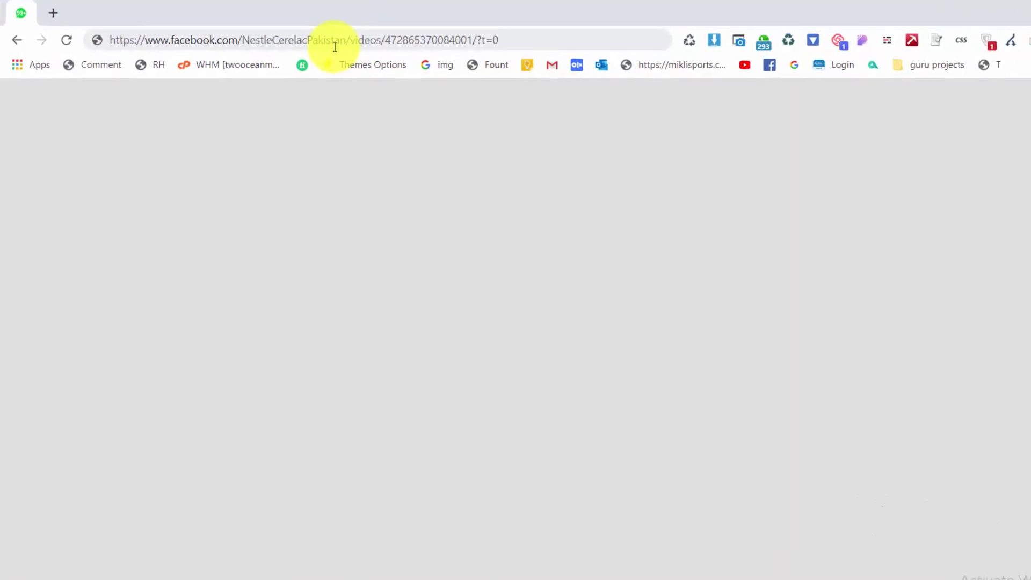
- Enter the address two.com.pk/ in a new tab without loading it
{"action": "left_click", "coordinate": [334, 47]}
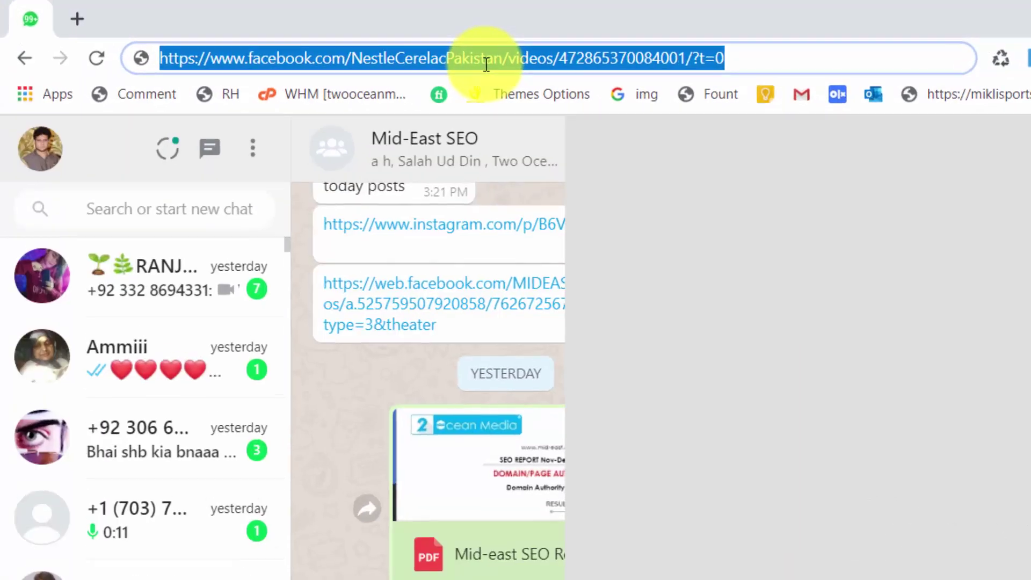
{"action": "type", "text": "two.co"}
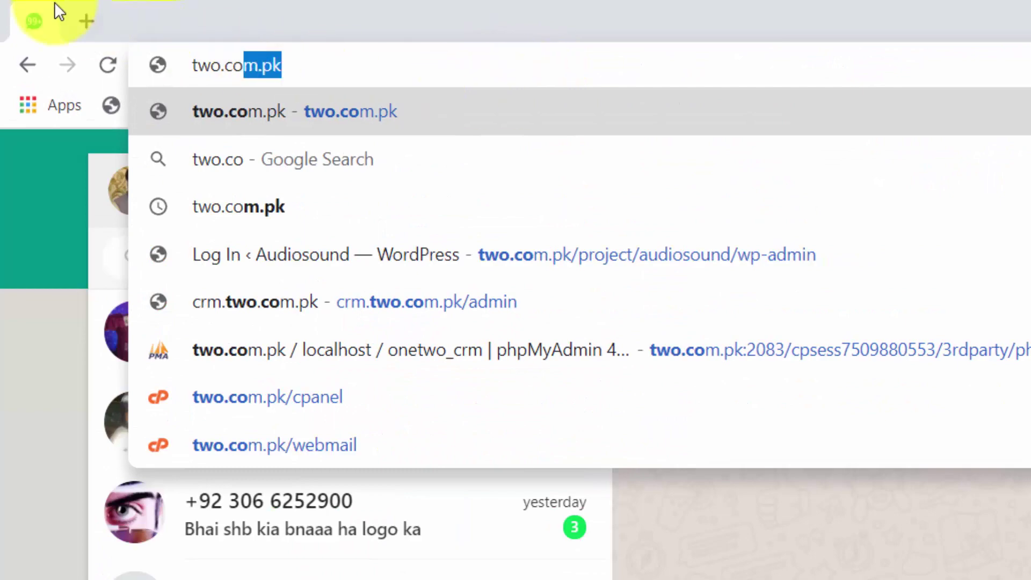
{"action": "left_click", "coordinate": [85, 21]}
{"action": "type", "text": "twi"}
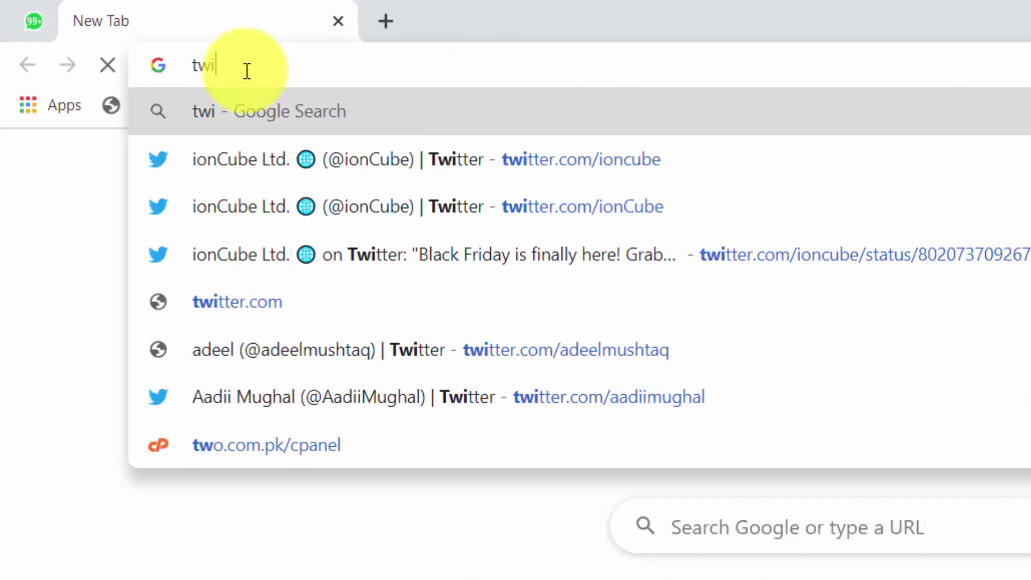
{"action": "key", "text": "BackSpace"}
{"action": "type", "text": "o.com.pk/"}
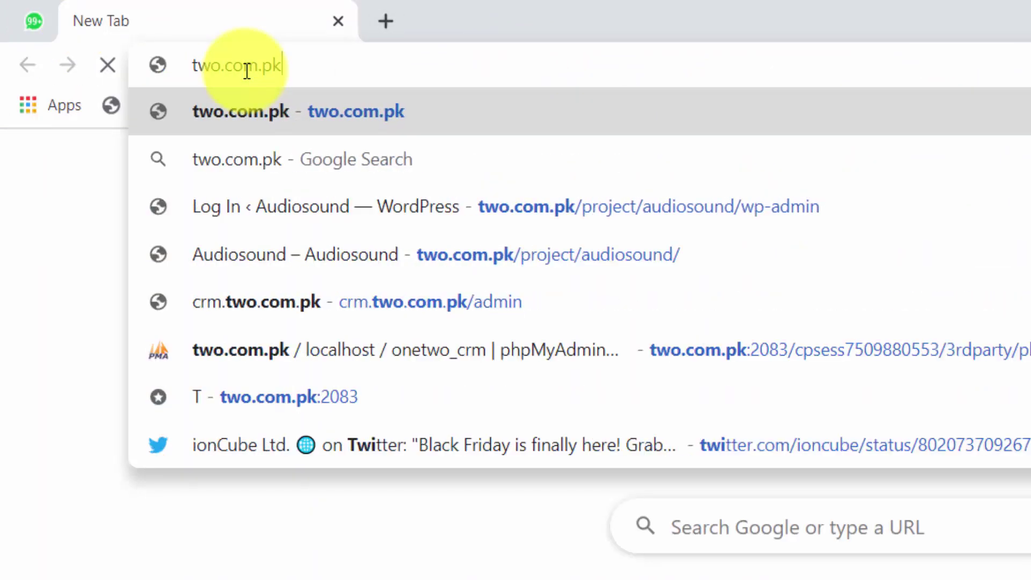
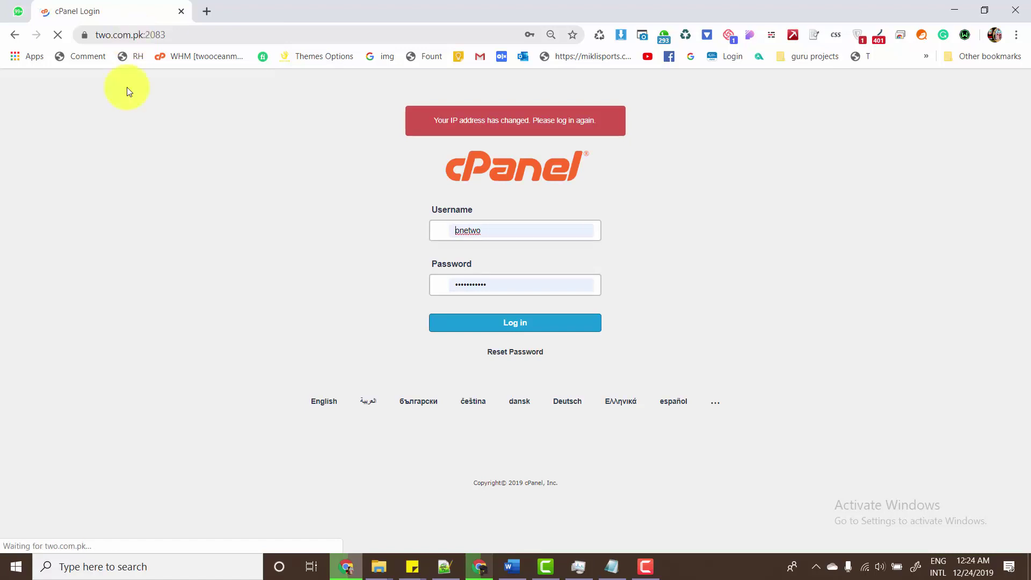
- Log in to the cPanel account and bring the WordPress Course Word document forward
{"action": "left_click", "coordinate": [486, 327]}
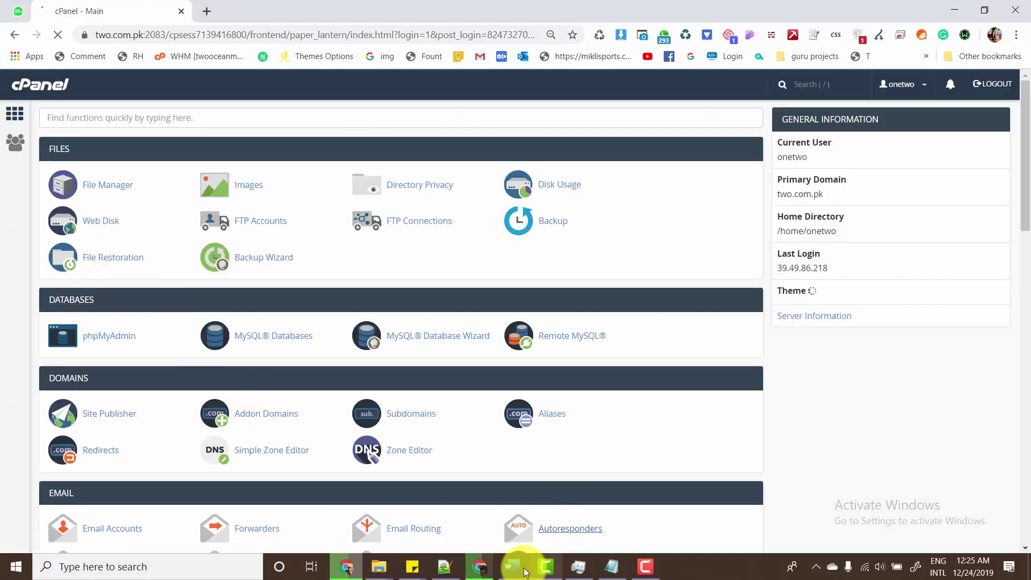
{"action": "left_click", "coordinate": [513, 567]}
- Start a numbered list in Word with Bitnami, Xammp and Cpanel
{"action": "left_click_drag", "start_coordinate": [352, 8], "coordinate": [669, 123]}
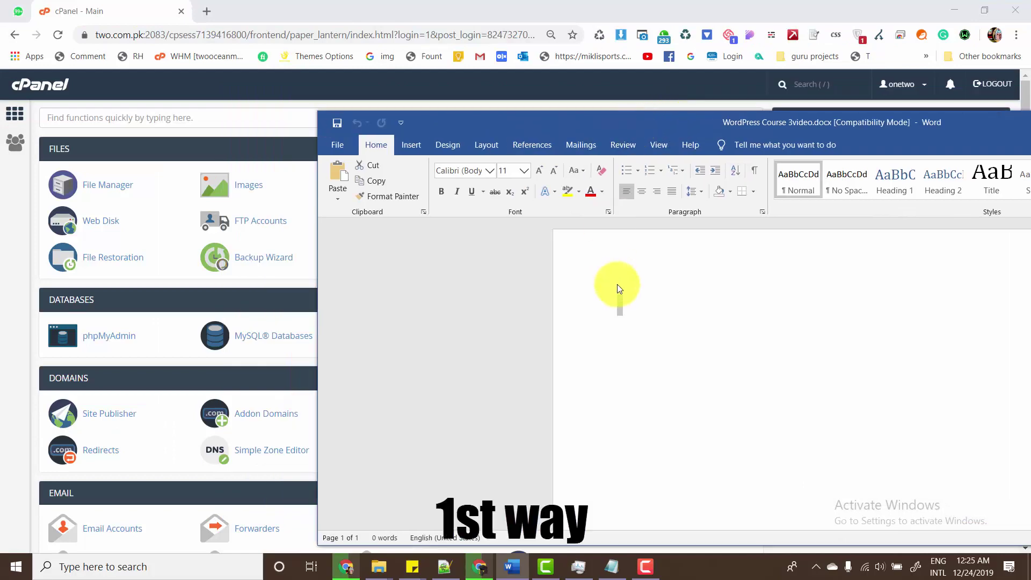
{"action": "type", "text": "10"}
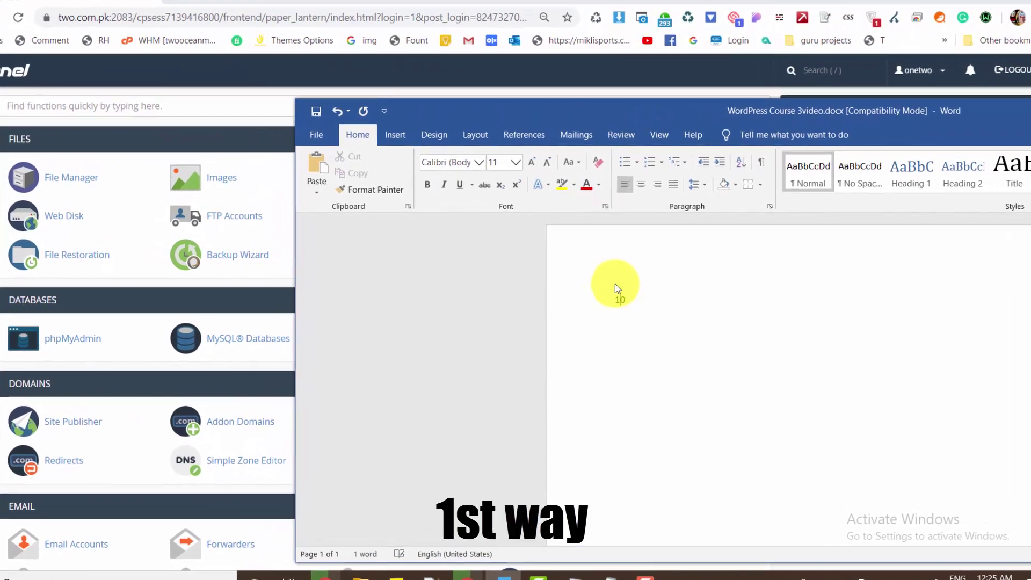
{"action": "key", "text": "BackSpace"}
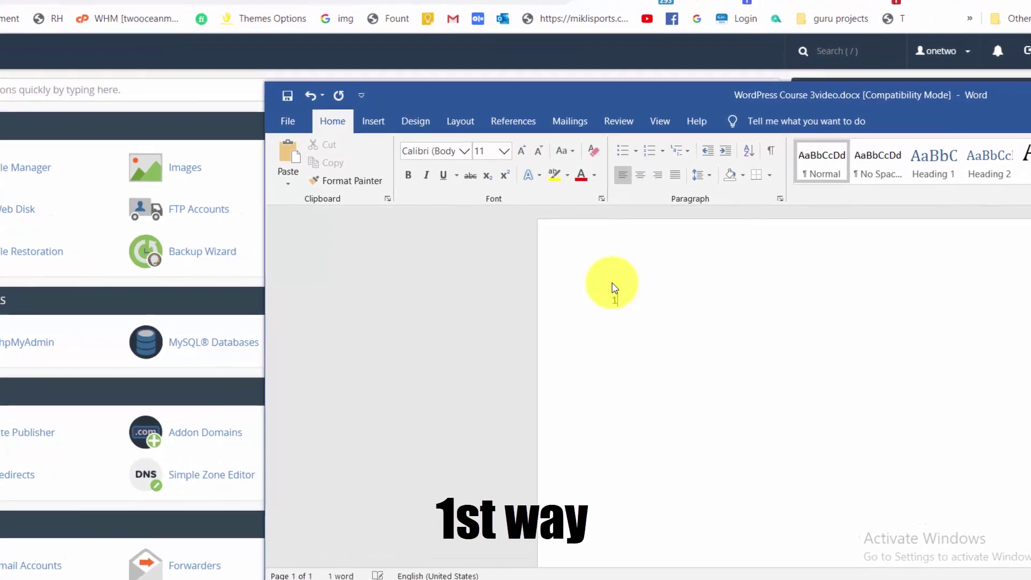
{"action": "type", "text": ") Bit"}
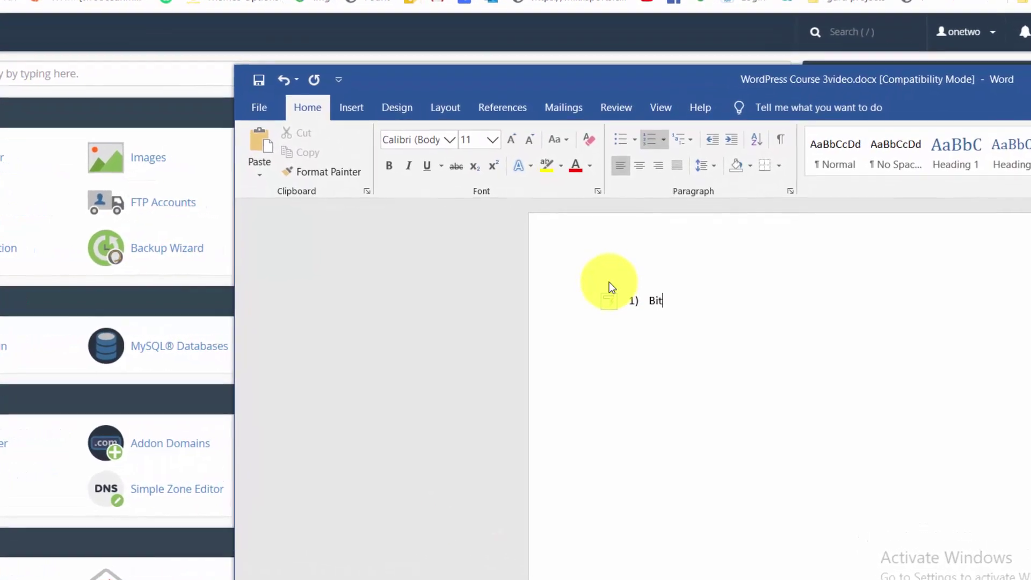
{"action": "type", "text": "nami"}
{"action": "key", "text": "Return"}
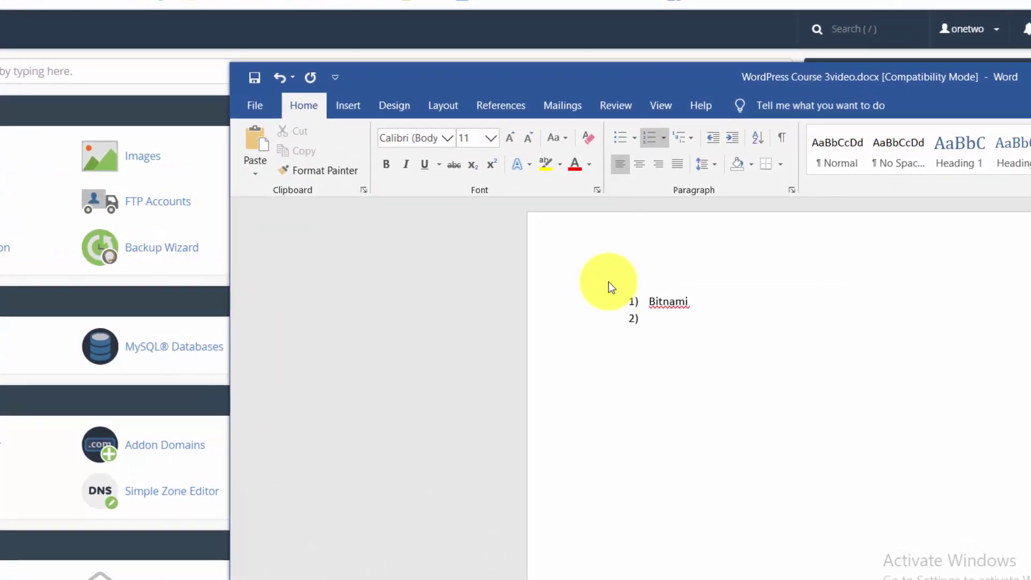
{"action": "type", "text": "Xammp"}
{"action": "key", "text": "Return"}
{"action": "type", "text": "C"}
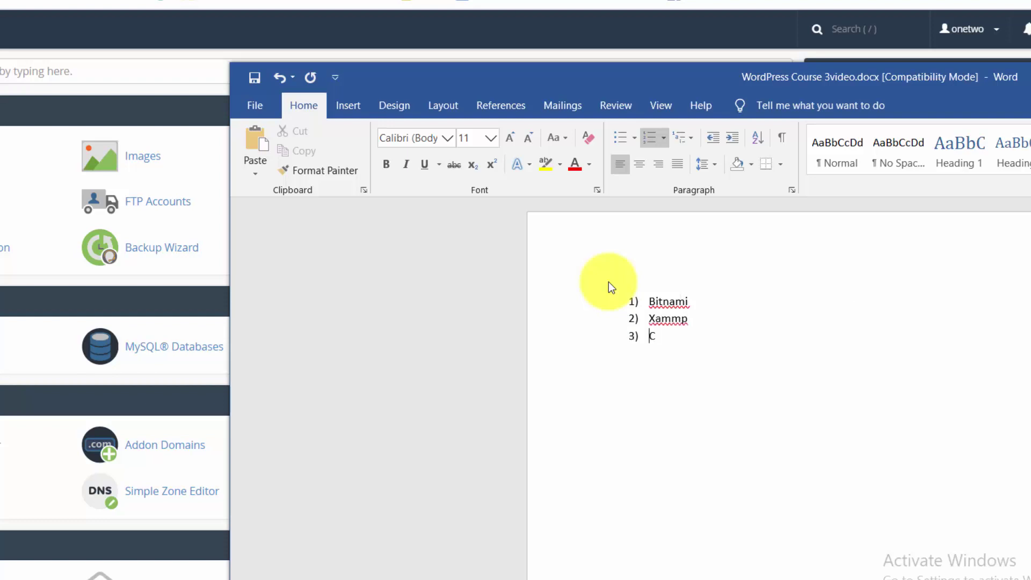
{"action": "type", "text": "panel"}
{"action": "key", "text": "Return"}
- Add '1 click application' and 'VIA FTP' as list items four and five
{"action": "key", "text": "BackSpace"}
{"action": "key", "text": "BackSpace"}
{"action": "key", "text": "BackSpace"}
{"action": "key", "text": "BackSpace"}
{"action": "type", "text": "1"}
{"action": "key", "text": "alt"}
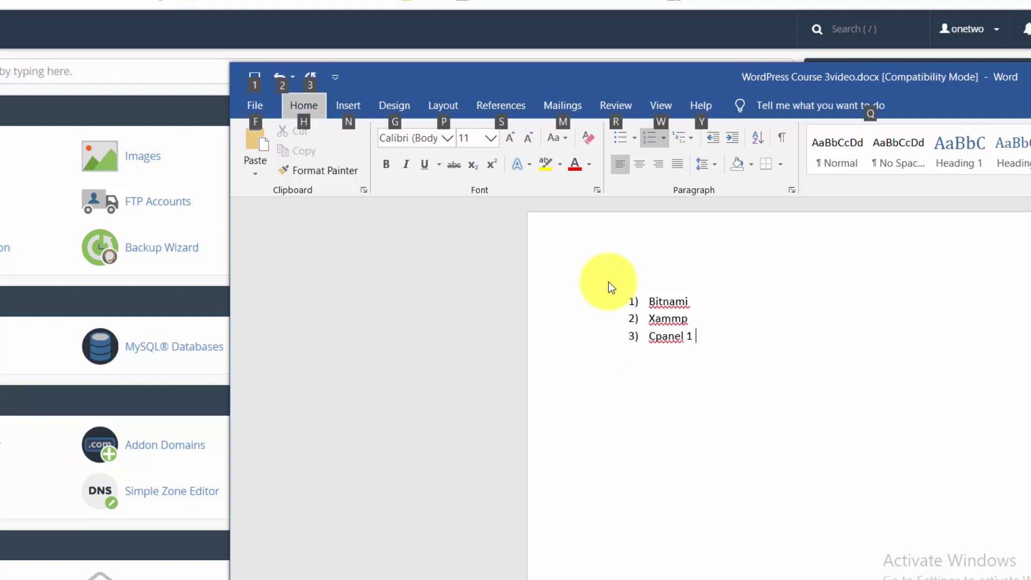
{"action": "left_click", "coordinate": [694, 331]}
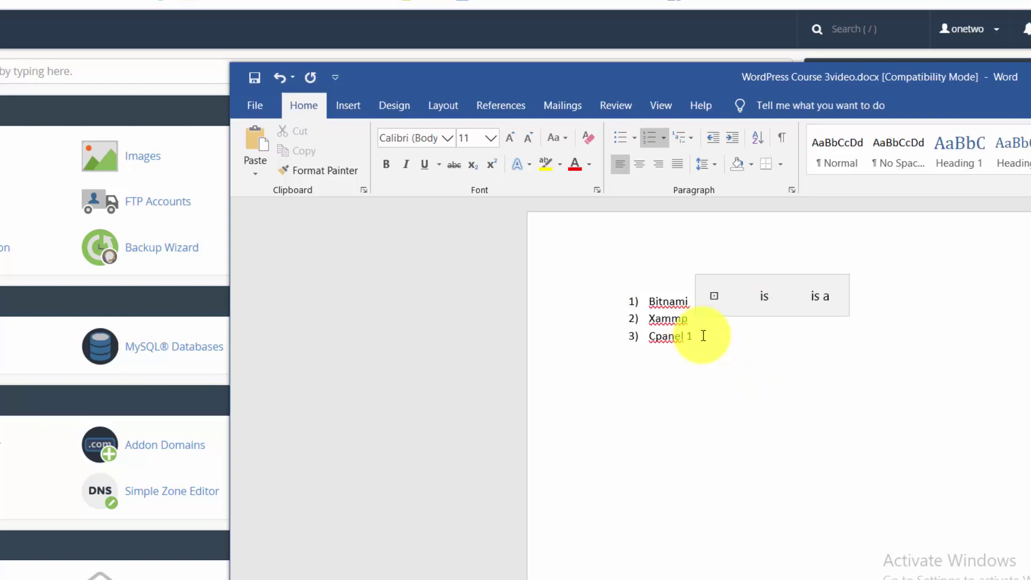
{"action": "type", "text": "c"}
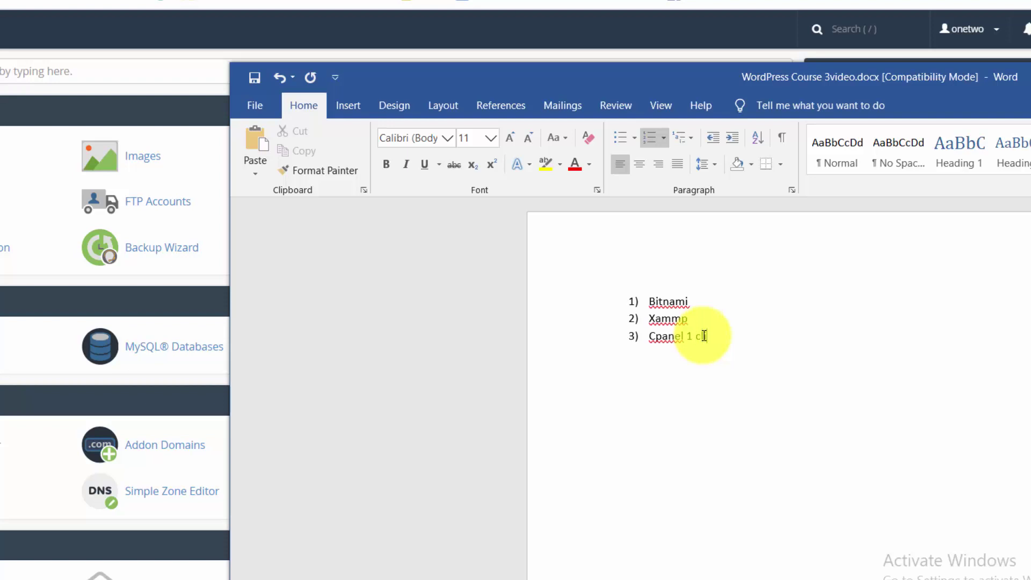
{"action": "type", "text": "lick application"}
{"action": "left_click", "coordinate": [686, 336]}
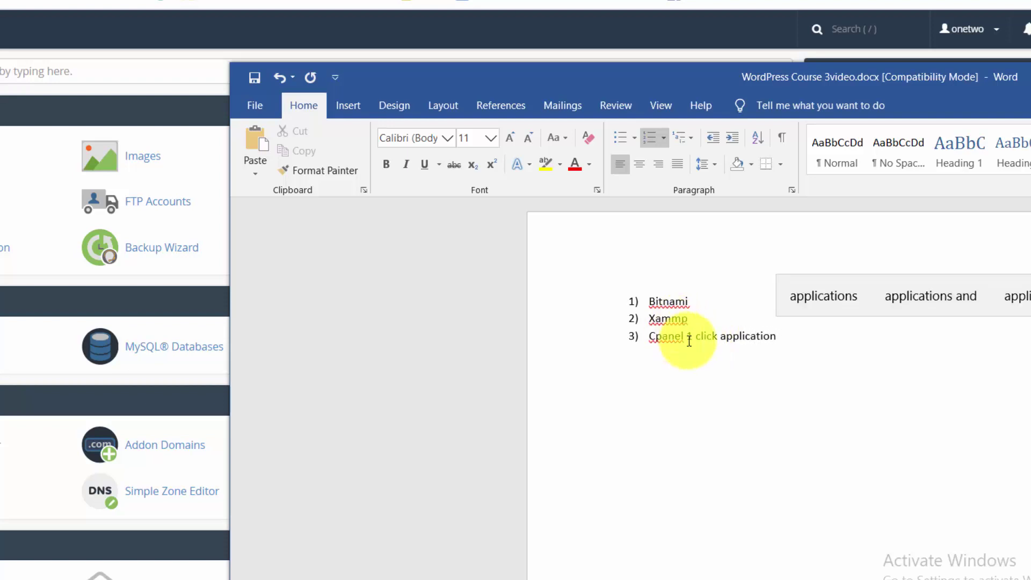
{"action": "key", "text": "Return"}
{"action": "left_click", "coordinate": [761, 357]}
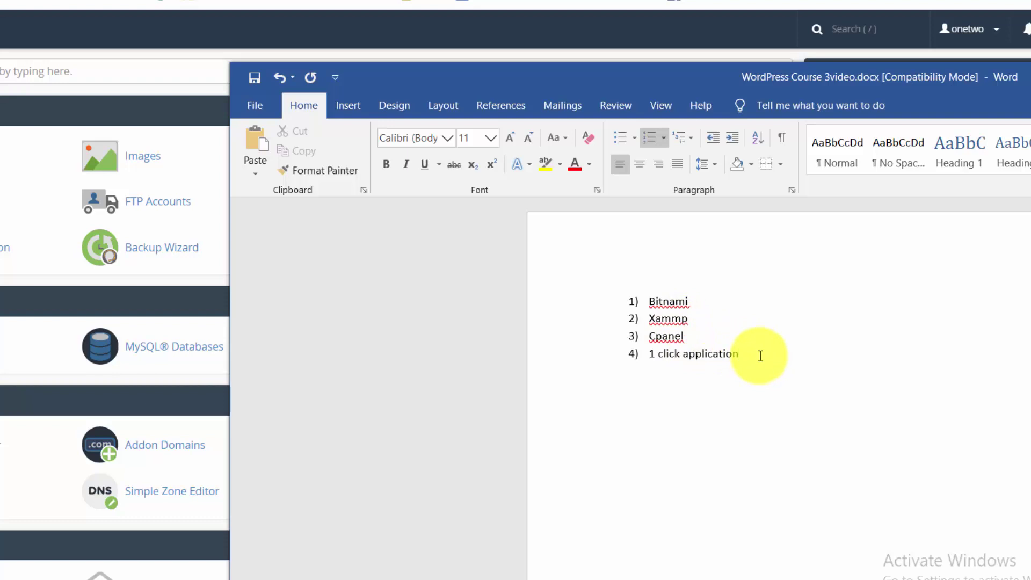
{"action": "key", "text": "Return"}
{"action": "type", "text": "VIA "}
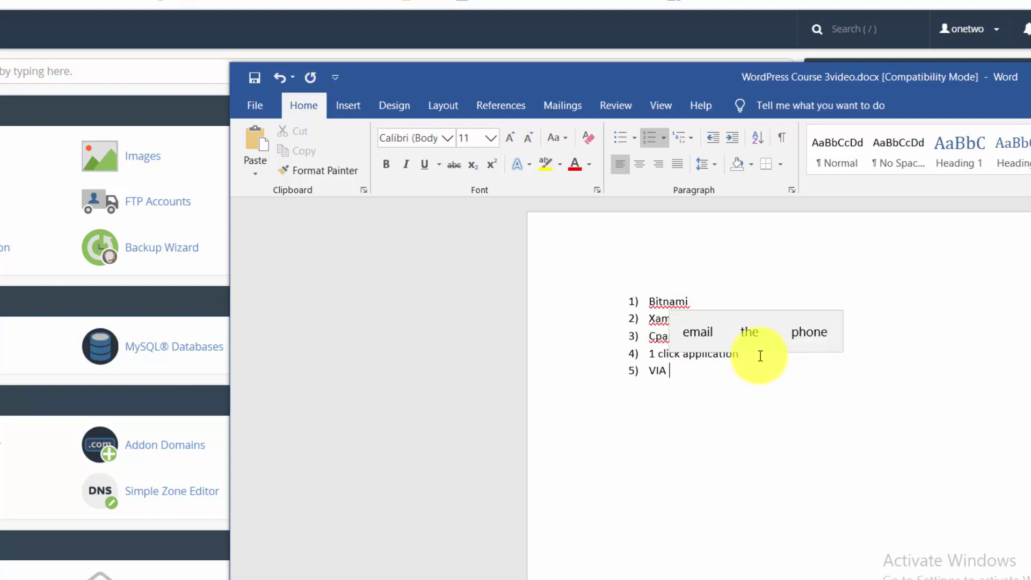
{"action": "type", "text": "FTP"}
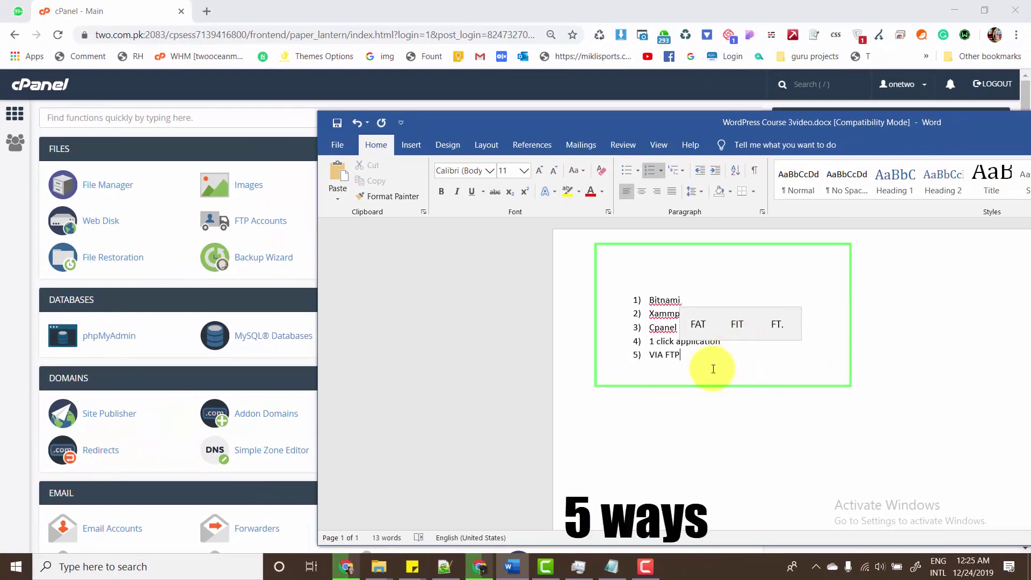
- Shorten the fifth list item from 'VIA FTP' to 'FTP'
{"action": "left_click_drag", "start_coordinate": [713, 363], "coordinate": [616, 300]}
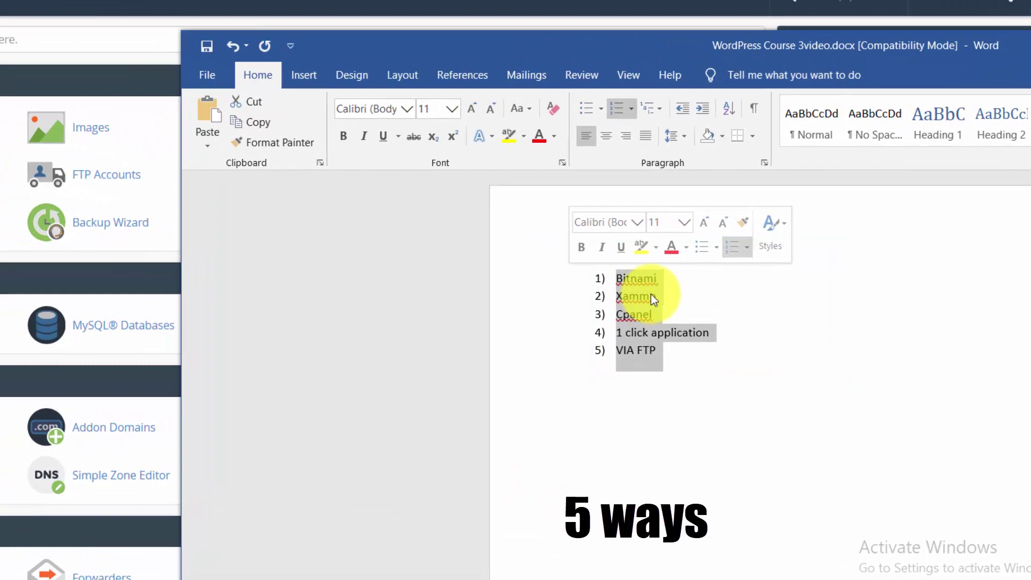
{"action": "left_click_drag", "start_coordinate": [680, 313], "coordinate": [648, 299]}
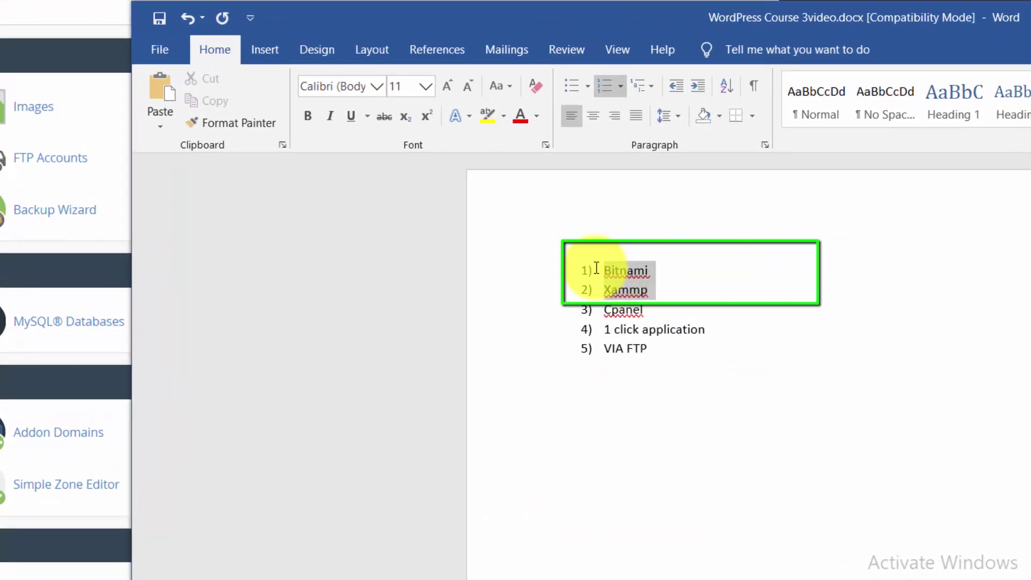
{"action": "left_click_drag", "start_coordinate": [655, 363], "coordinate": [598, 317]}
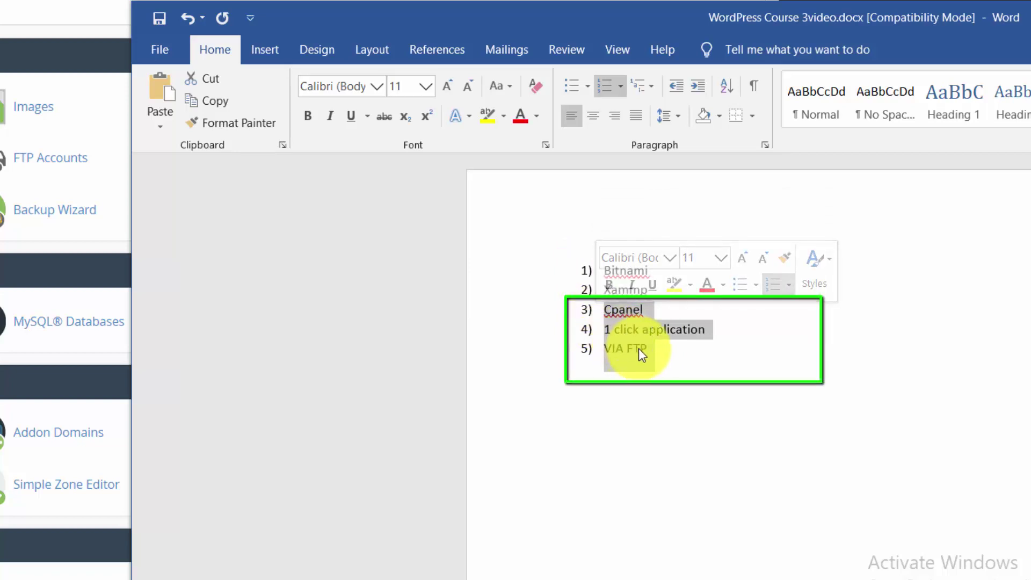
{"action": "left_click", "coordinate": [652, 349]}
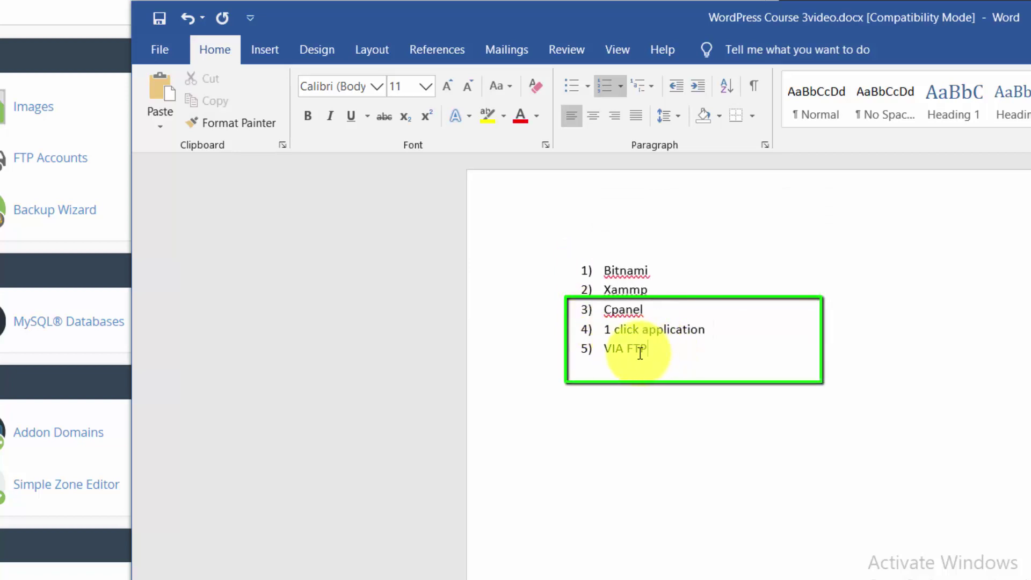
{"action": "left_click_drag", "start_coordinate": [595, 354], "coordinate": [597, 315]}
{"action": "key", "text": "Delete"}
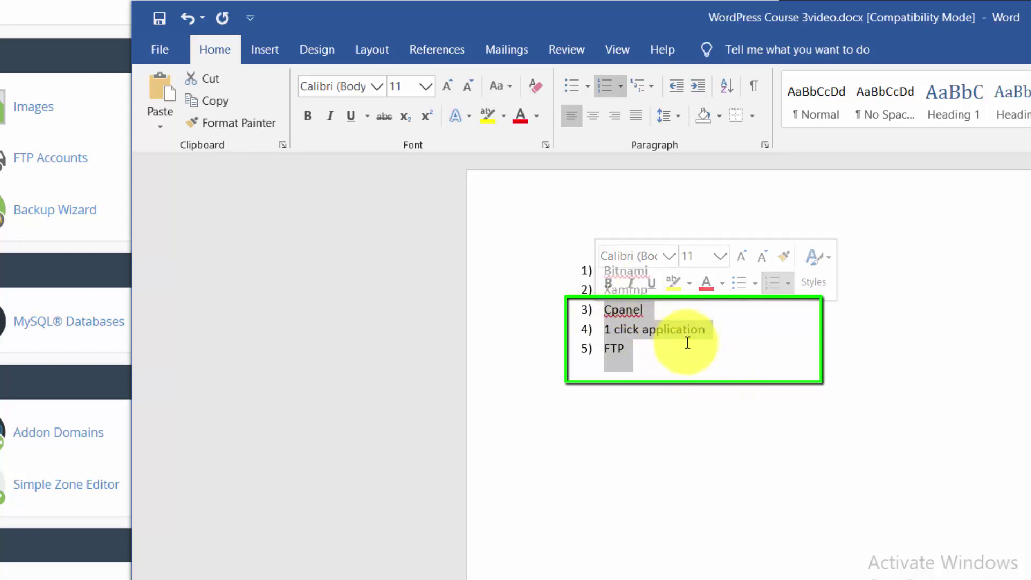
- Reselect the list items in groups, then start an empty sixth item after FTP
{"action": "left_click", "coordinate": [666, 292]}
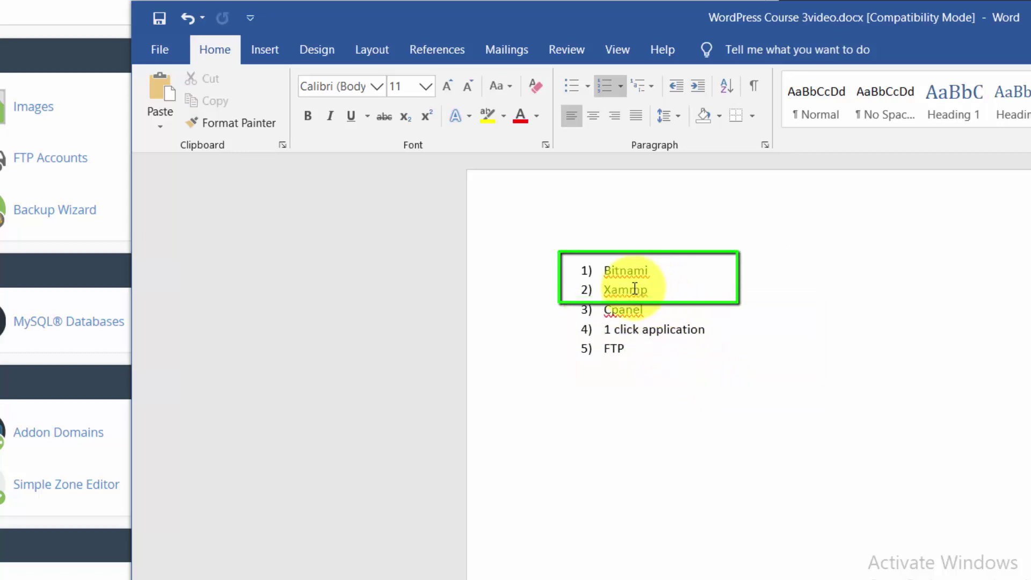
{"action": "left_click_drag", "start_coordinate": [659, 289], "coordinate": [591, 270]}
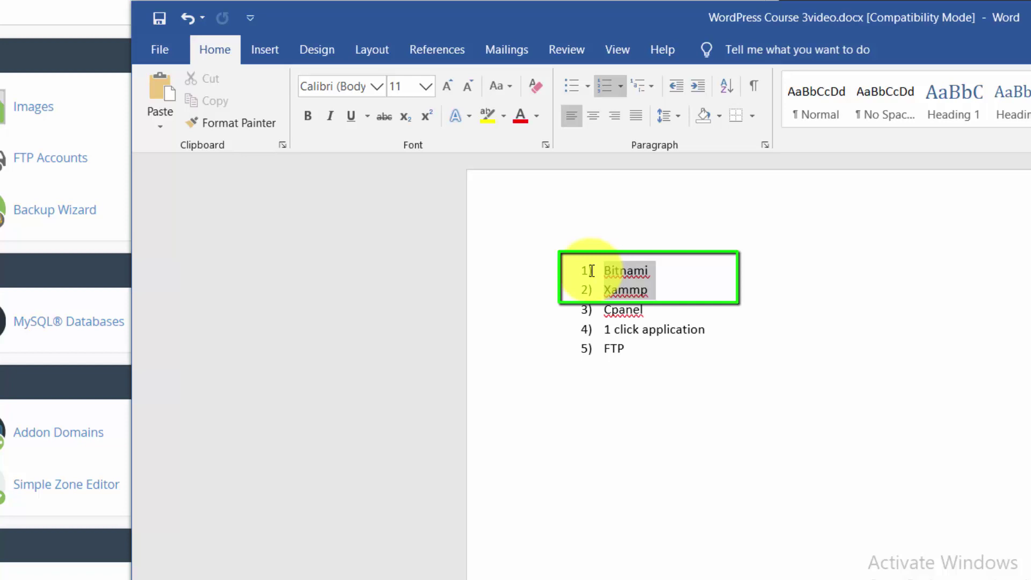
{"action": "left_click_drag", "start_coordinate": [591, 270], "coordinate": [591, 271]}
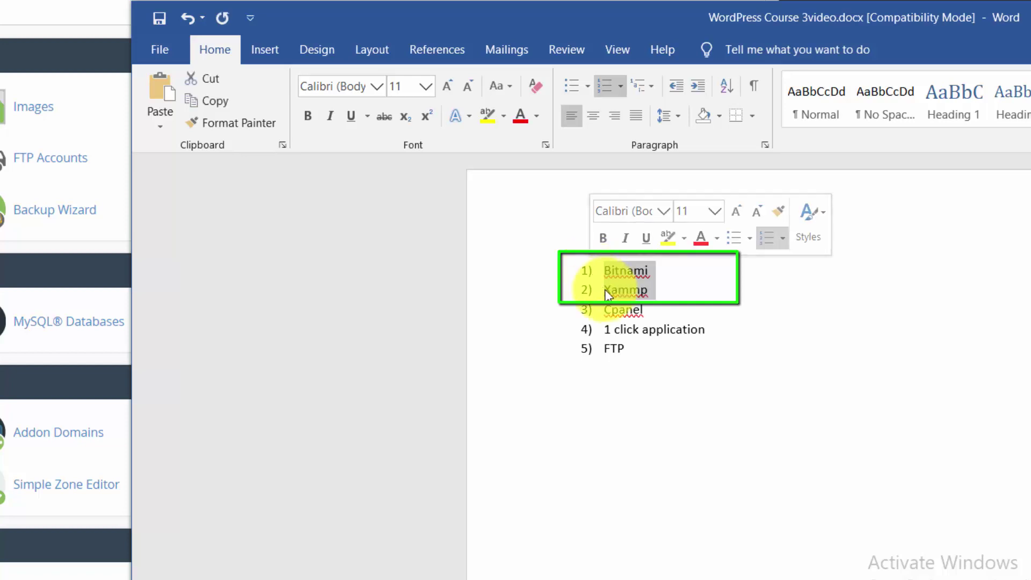
{"action": "left_click", "coordinate": [659, 295]}
{"action": "left_click_drag", "start_coordinate": [658, 290], "coordinate": [603, 272]}
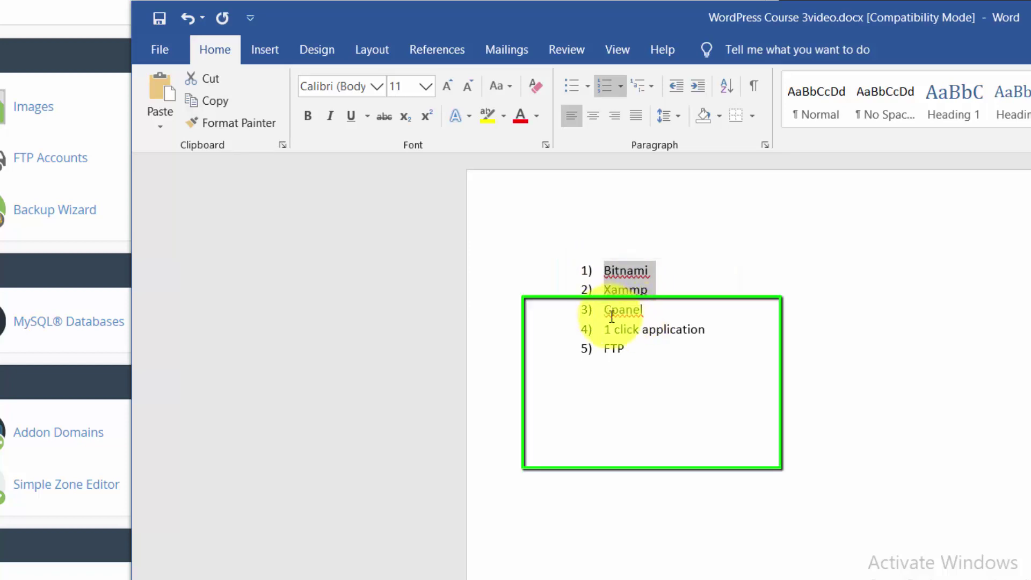
{"action": "left_click_drag", "start_coordinate": [612, 317], "coordinate": [637, 352]}
{"action": "left_click", "coordinate": [637, 353]}
{"action": "key", "text": "Return"}
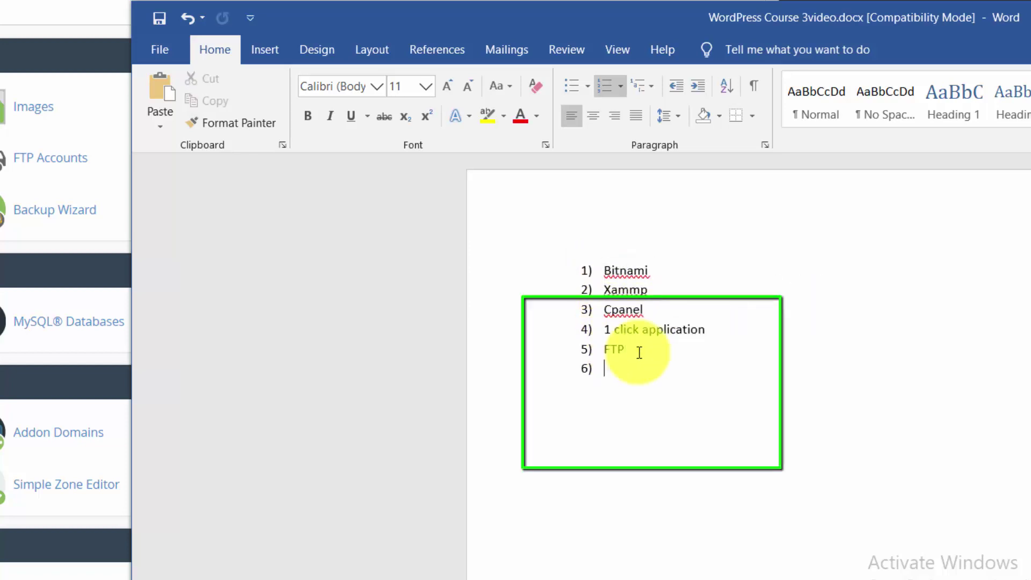
- End the list and add a 'Migration' heading with 'Local server to Online or Domain' below it
{"action": "key", "text": "Return"}
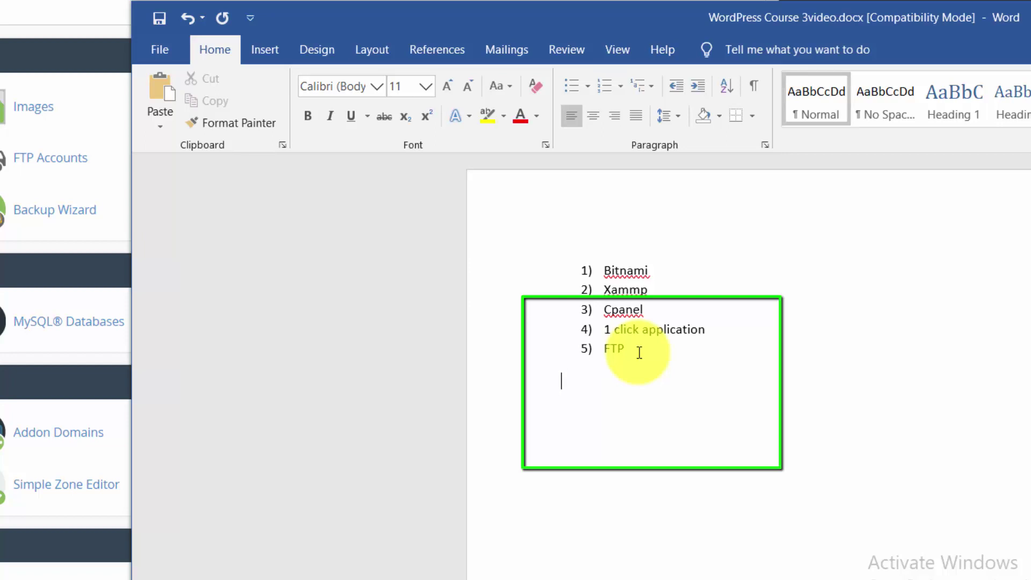
{"action": "type", "text": "Migr"}
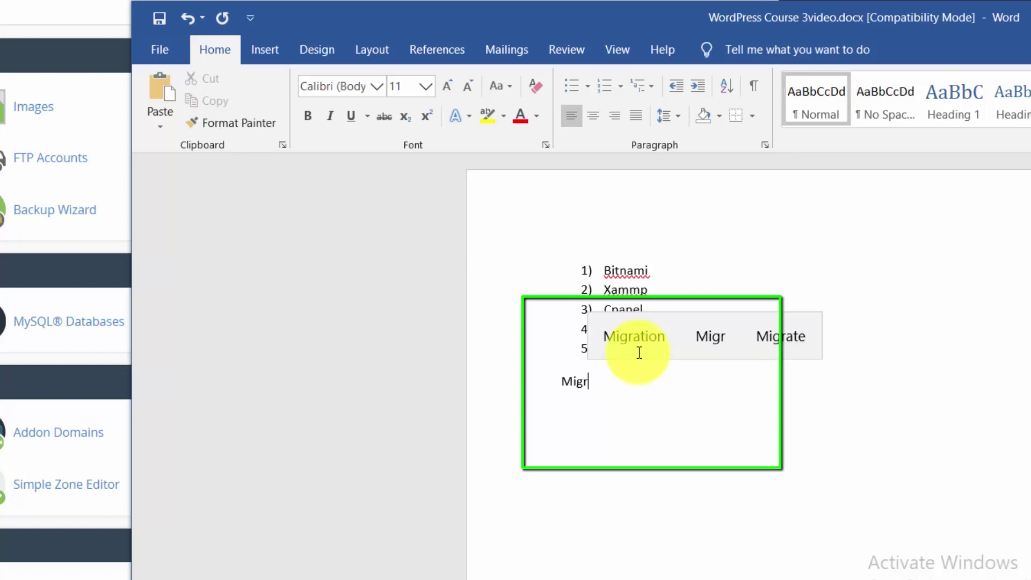
{"action": "type", "text": "ation"}
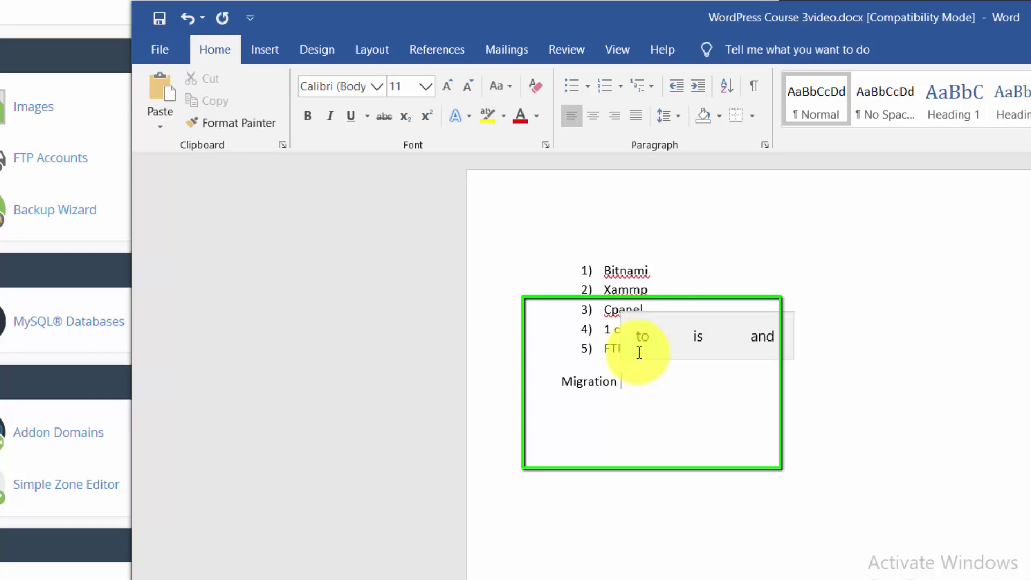
{"action": "key", "text": "Return"}
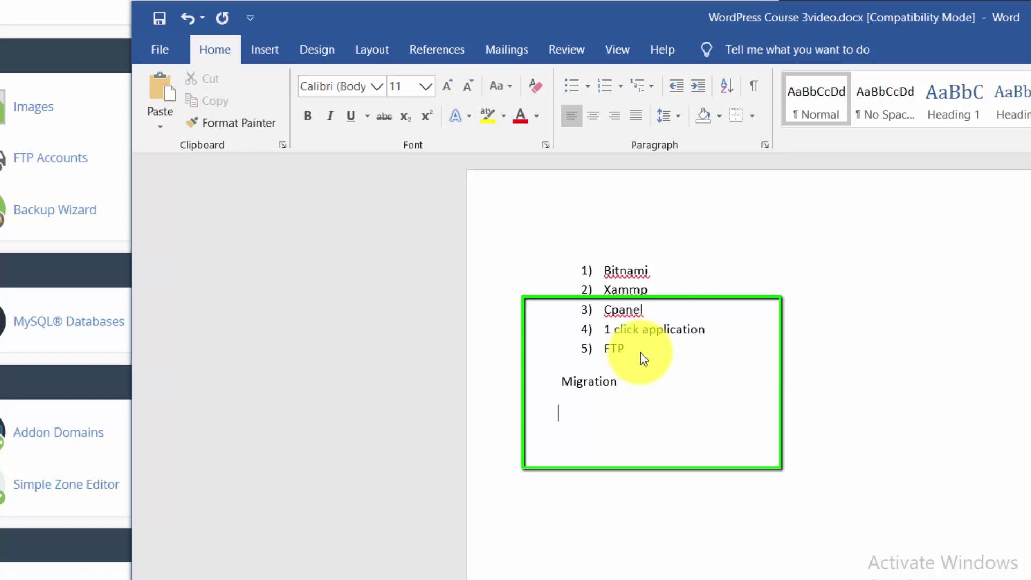
{"action": "type", "text": "Local server to"}
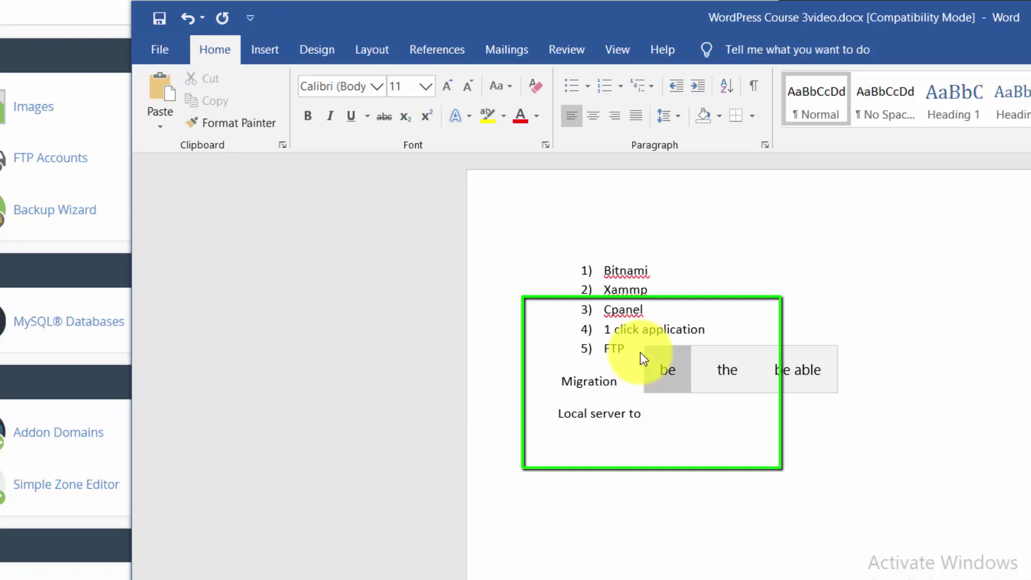
{"action": "type", "text": " Online or DOmian"}
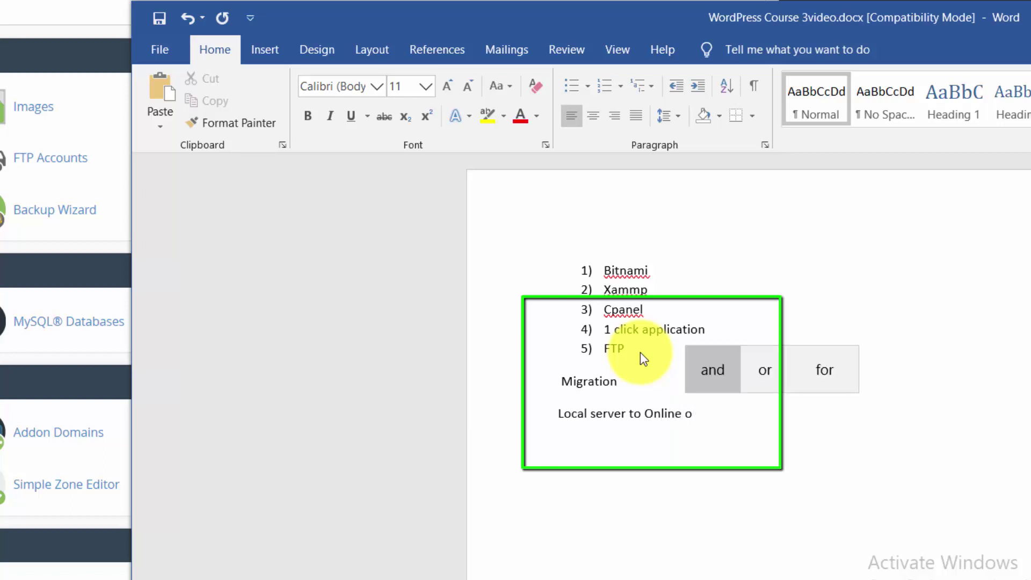
{"action": "key", "text": "BackSpace"}
{"action": "key", "text": "BackSpace"}
{"action": "key", "text": "BackSpace"}
{"action": "key", "text": "BackSpace"}
{"action": "key", "text": "BackSpace"}
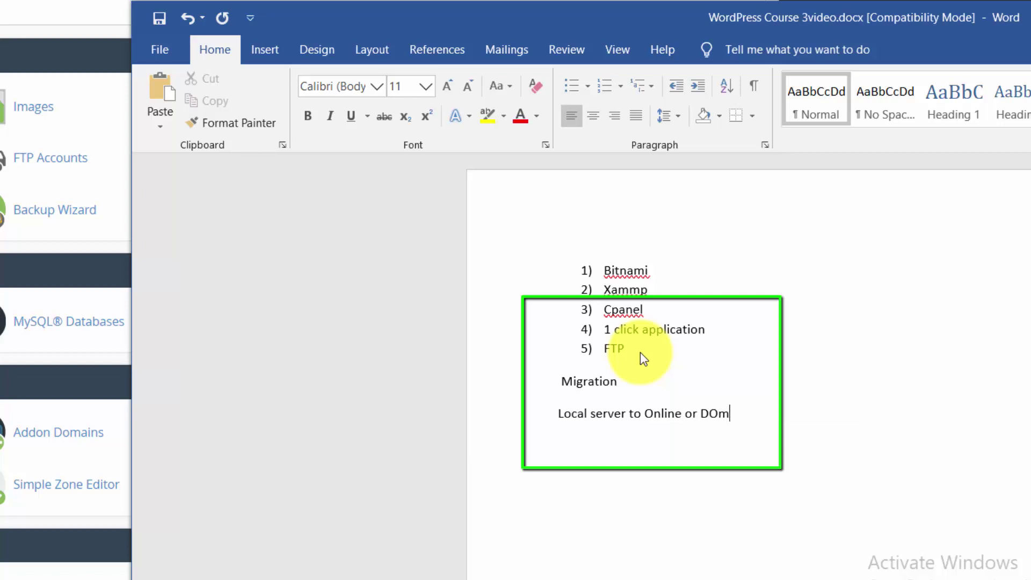
{"action": "type", "text": "omain"}
{"action": "key", "text": "Return"}
- Type 'Backup' on a new line under 'Local server to Online or Domain'
{"action": "left_click", "coordinate": [644, 353]}
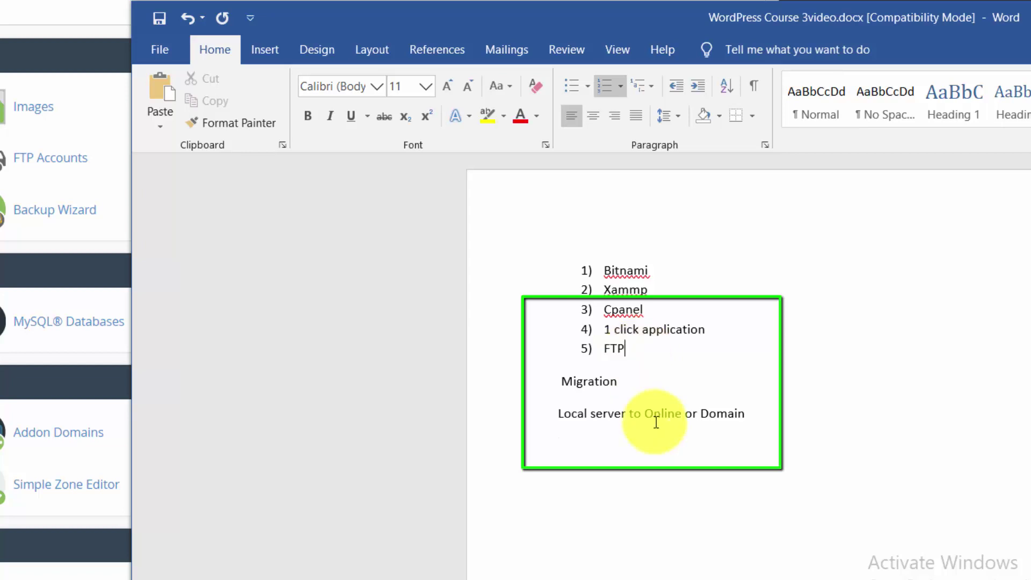
{"action": "left_click", "coordinate": [649, 440]}
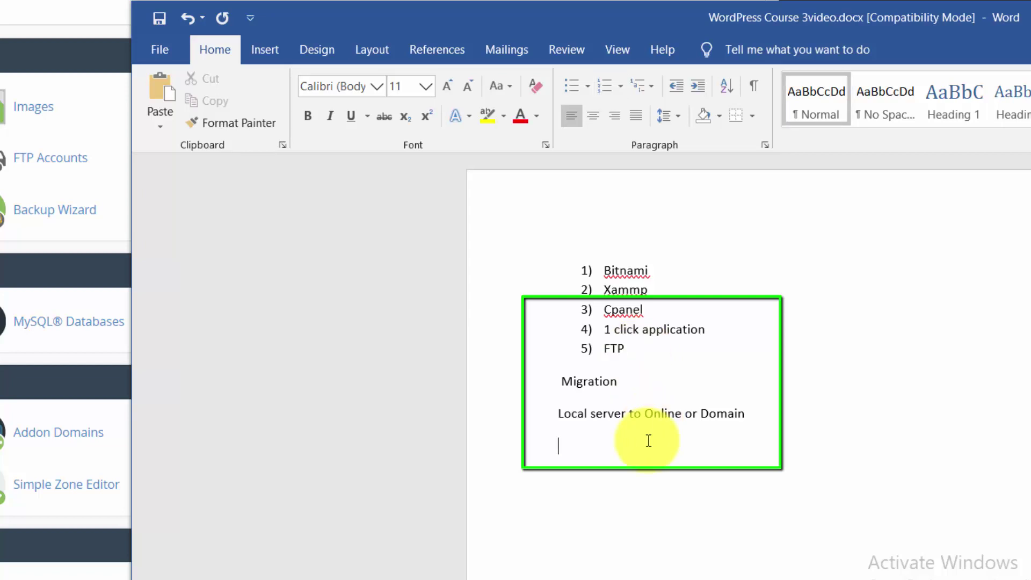
{"action": "type", "text": "Backup"}
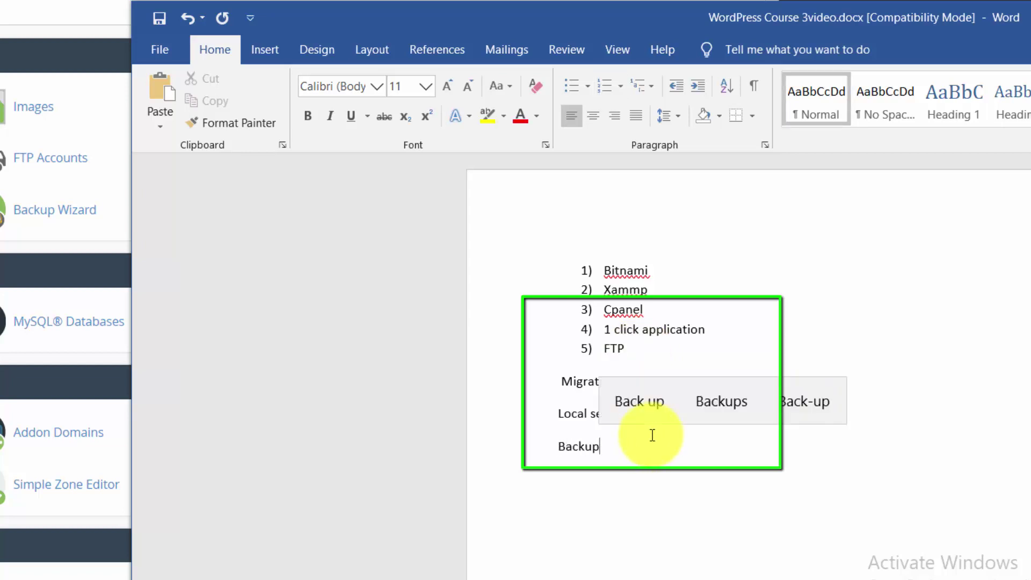
- Set all the notes text to 20 pt font size
{"action": "left_click_drag", "start_coordinate": [649, 467], "coordinate": [389, 172]}
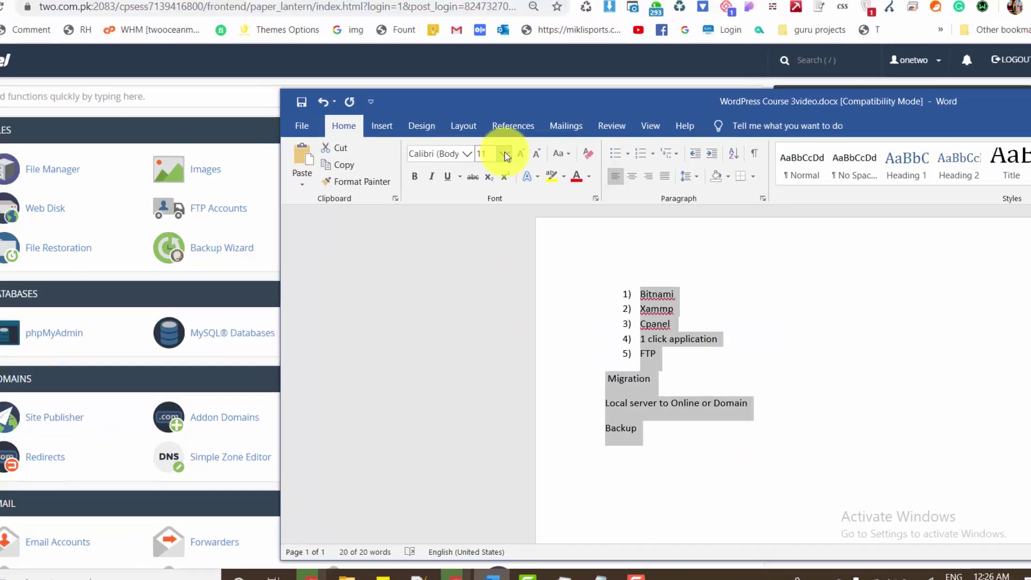
{"action": "left_click", "coordinate": [426, 86]}
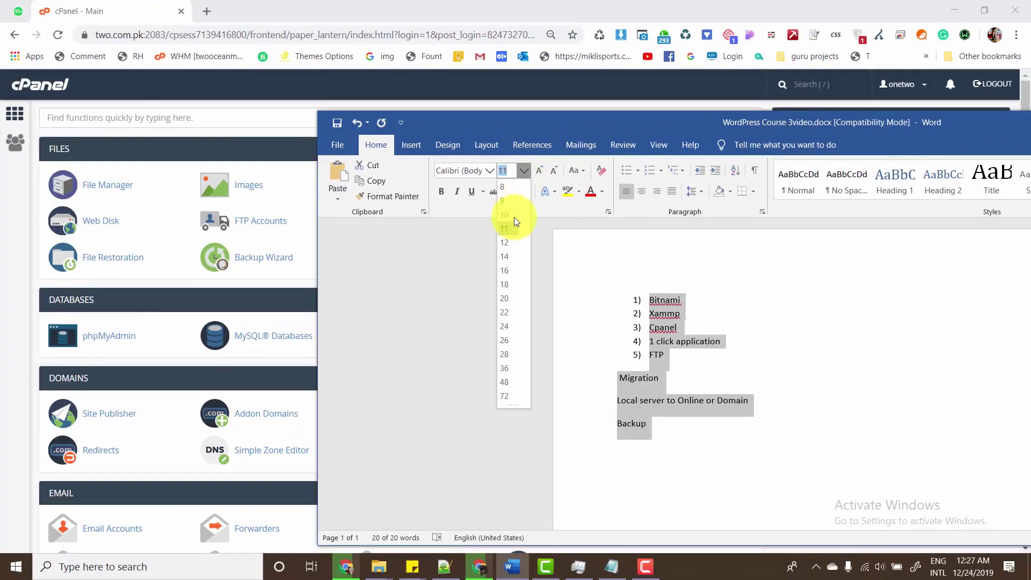
{"action": "left_click", "coordinate": [507, 297]}
{"action": "left_click_drag", "start_coordinate": [585, 125], "coordinate": [496, 66]}
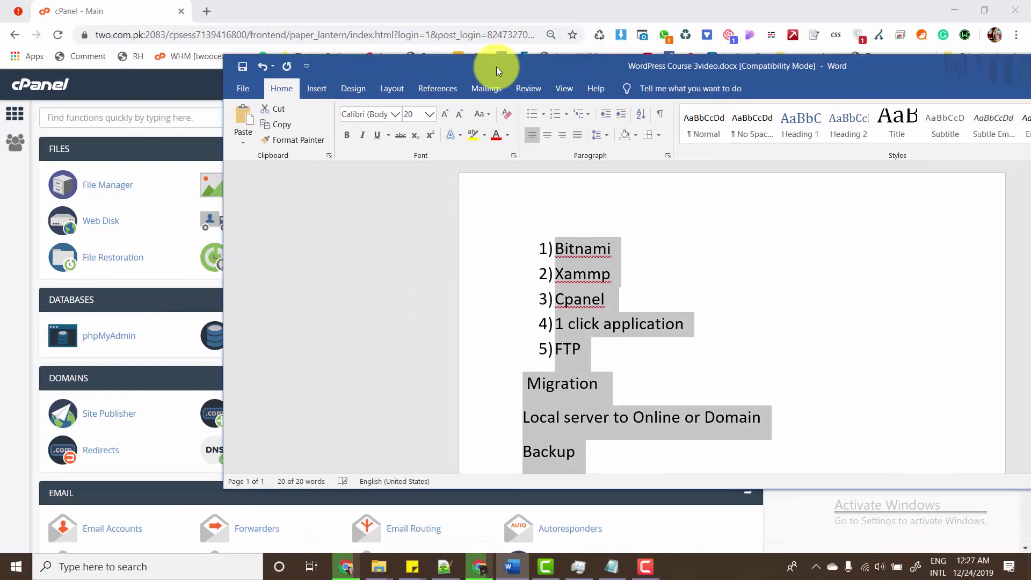
- Remove the space before Migration, add a blank line after it, and return to cPanel
{"action": "left_click", "coordinate": [591, 417]}
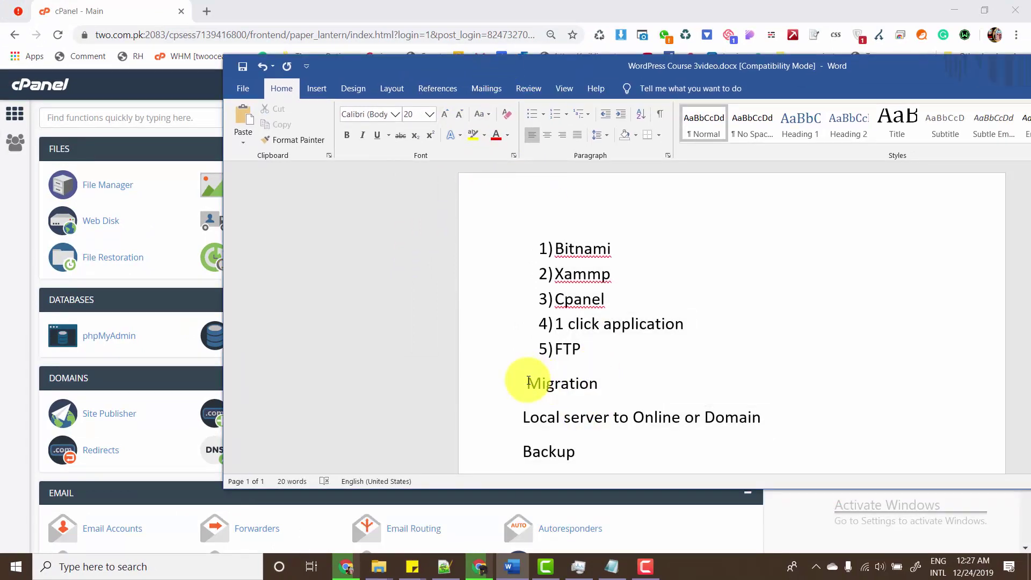
{"action": "left_click", "coordinate": [524, 384]}
{"action": "key", "text": "BackSpace"}
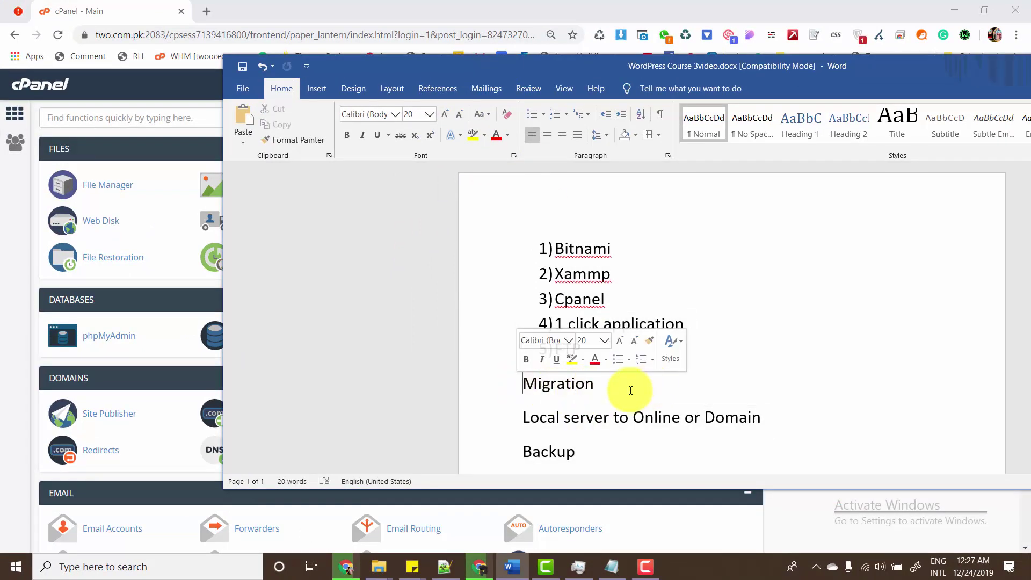
{"action": "left_click", "coordinate": [621, 397]}
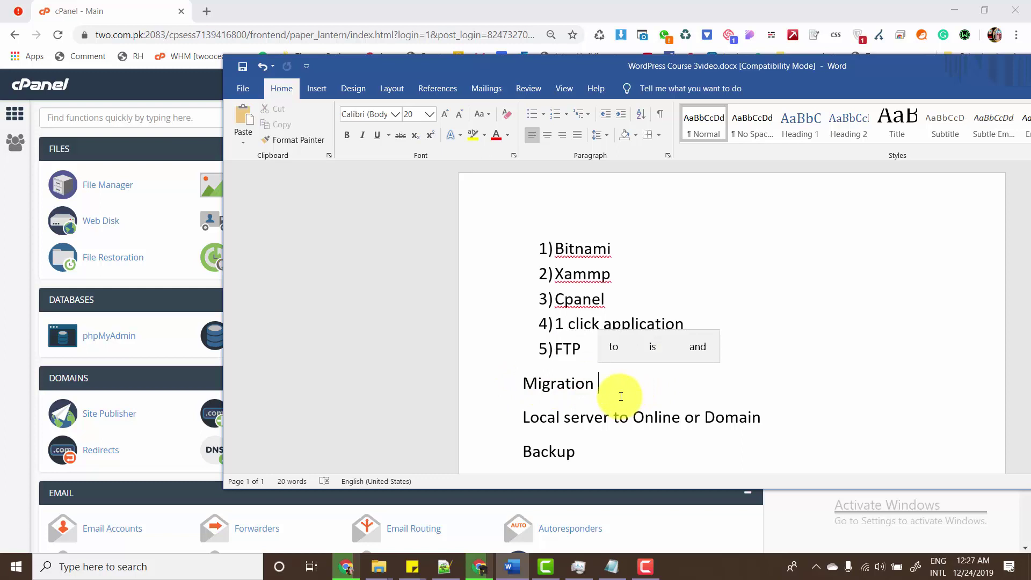
{"action": "key", "text": "Return"}
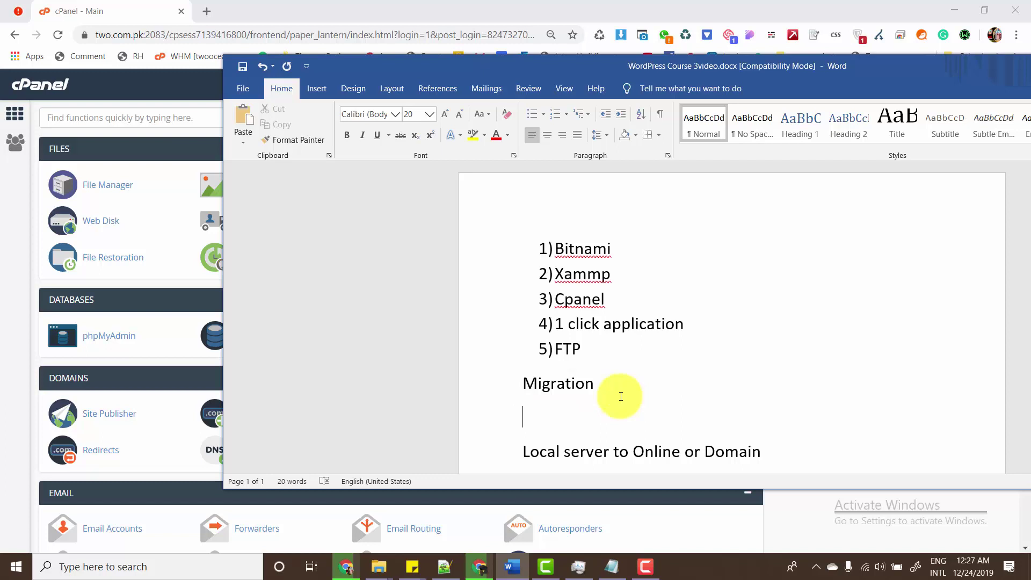
{"action": "left_click", "coordinate": [142, 118]}
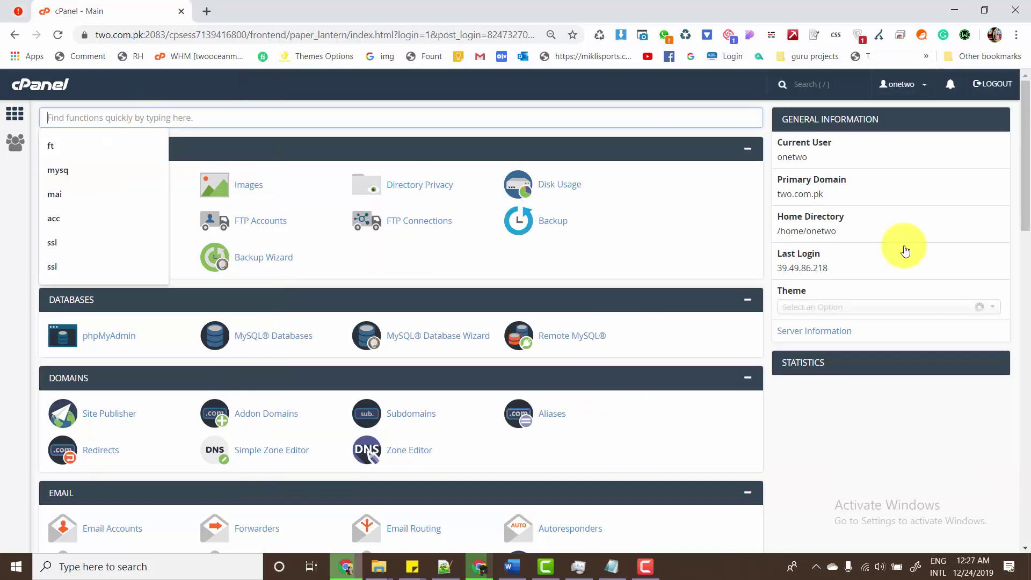
- Dismiss Chrome's search suggestions and scroll down the cPanel home page toward Installatron
{"action": "left_click", "coordinate": [714, 138]}
{"action": "left_click_drag", "start_coordinate": [1026, 192], "coordinate": [1030, 138]}
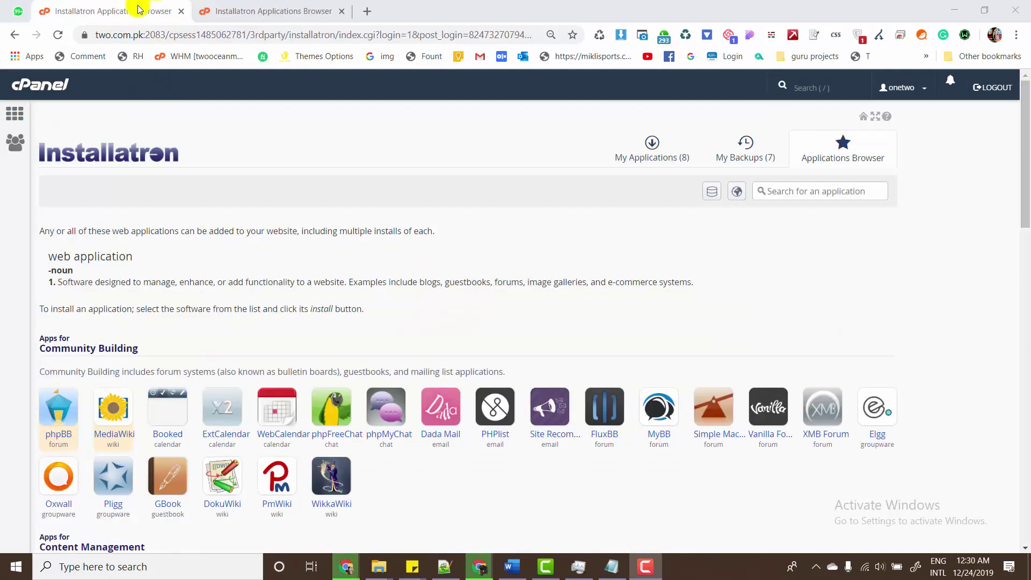
- Reload Installatron, switch to its second tab, and open WordPress under Content Management
{"action": "left_click", "coordinate": [16, 116]}
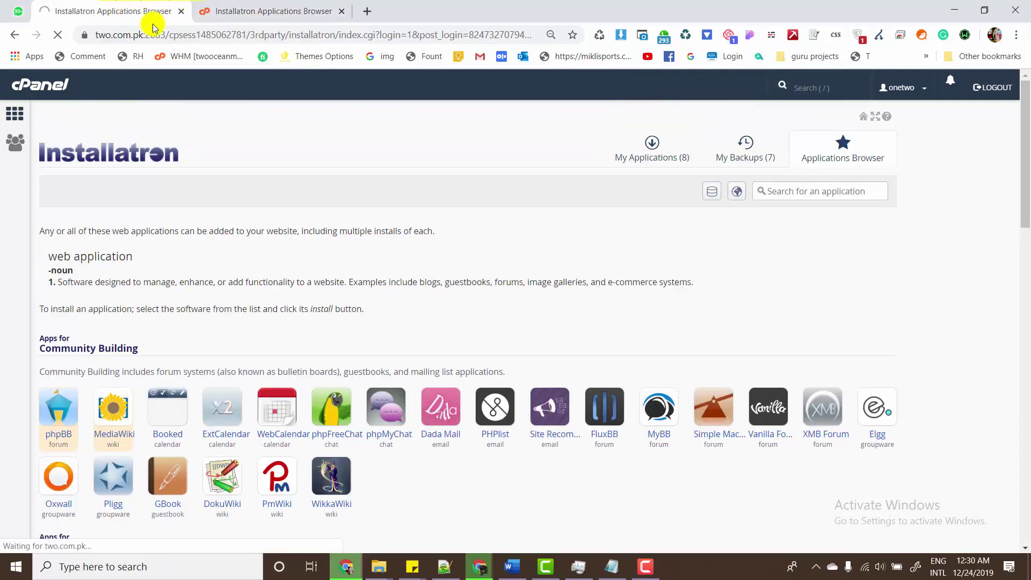
{"action": "left_click", "coordinate": [257, 6]}
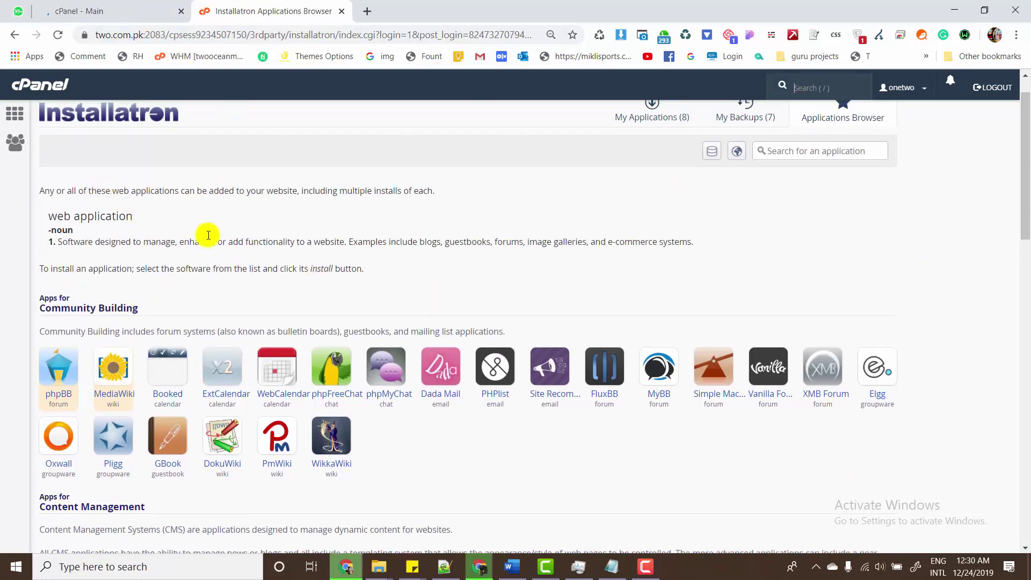
{"action": "scroll", "coordinate": [207, 230], "scroll_direction": "up", "scroll_amount": 1}
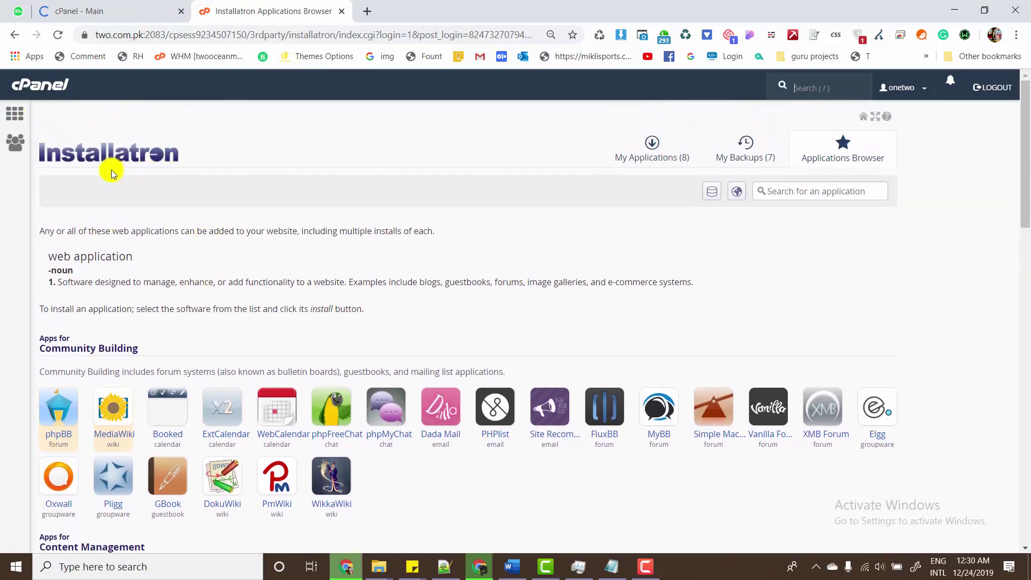
{"action": "scroll", "coordinate": [1022, 200], "scroll_direction": "down", "scroll_amount": 2}
{"action": "scroll", "coordinate": [1023, 204], "scroll_direction": "down", "scroll_amount": 3}
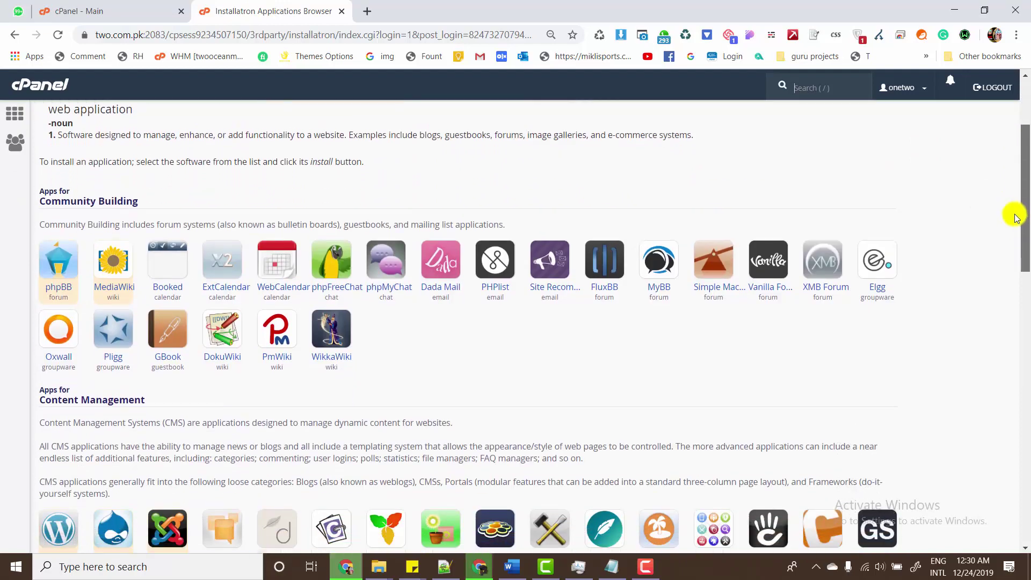
{"action": "scroll", "coordinate": [1014, 214], "scroll_direction": "up", "scroll_amount": 5}
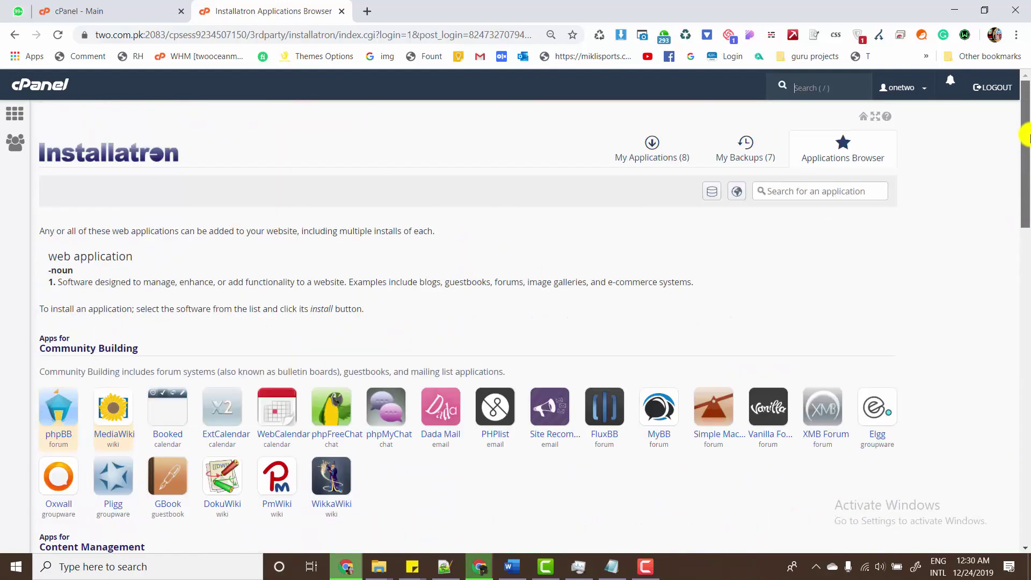
{"action": "scroll", "coordinate": [1016, 225], "scroll_direction": "down", "scroll_amount": 3}
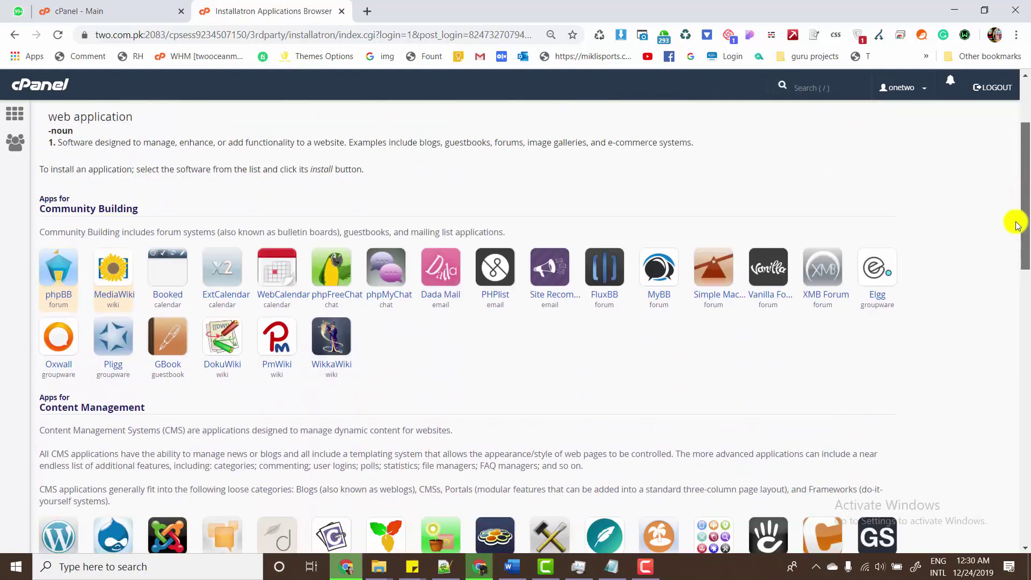
{"action": "scroll", "coordinate": [1016, 225], "scroll_direction": "down", "scroll_amount": 4}
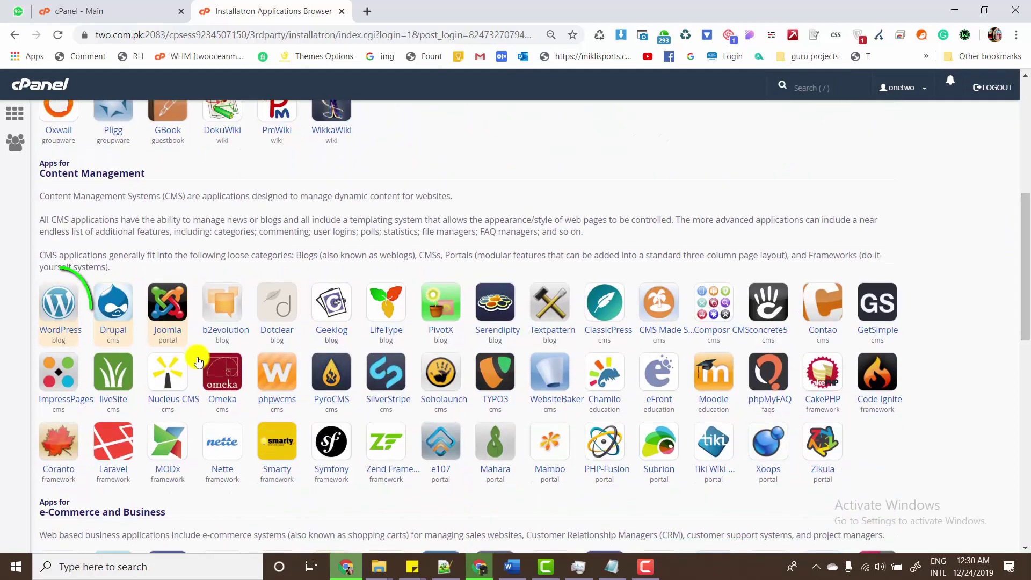
{"action": "left_click", "coordinate": [58, 314]}
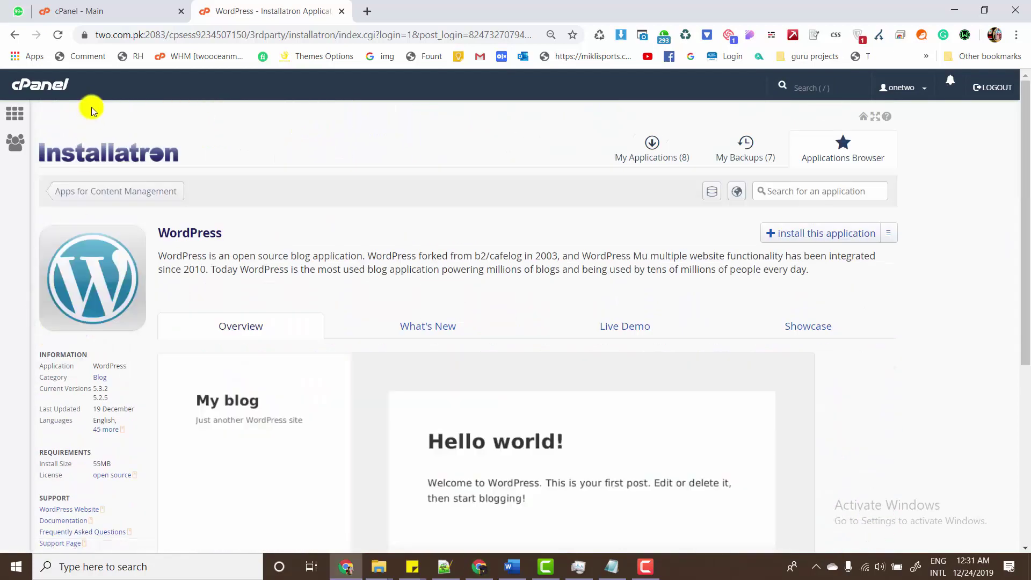
- Renew the expired cPanel session by autofilling the saved account password and proceeding
{"action": "left_click", "coordinate": [131, 11]}
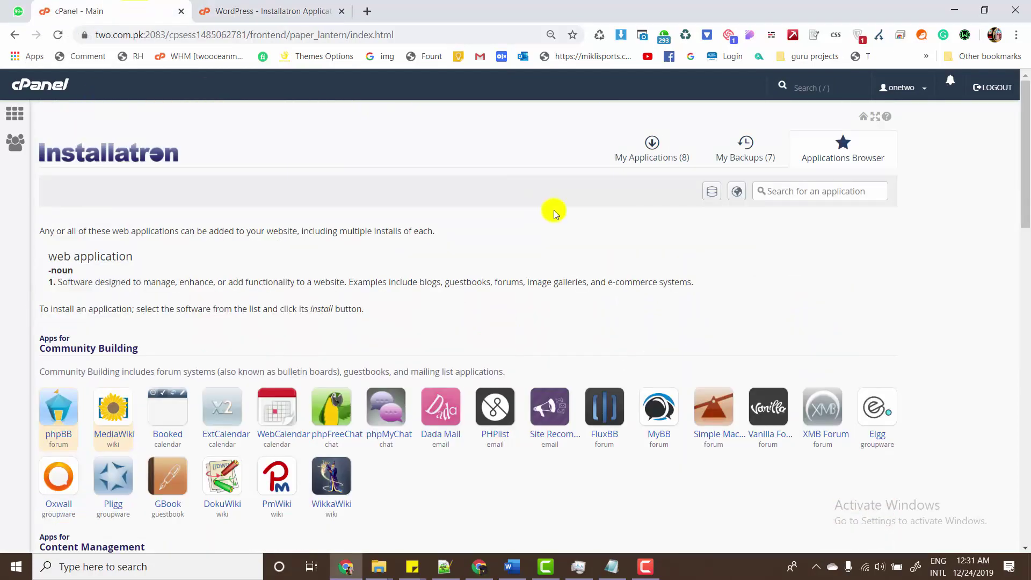
{"action": "left_click", "coordinate": [231, 3]}
{"action": "left_click", "coordinate": [59, 4]}
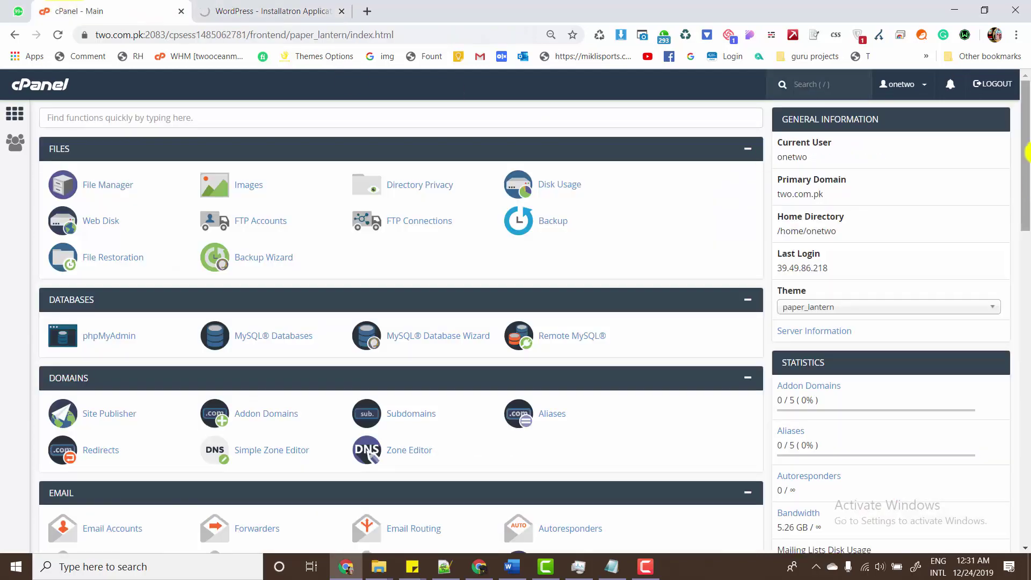
{"action": "left_click_drag", "start_coordinate": [1026, 161], "coordinate": [1014, 481]}
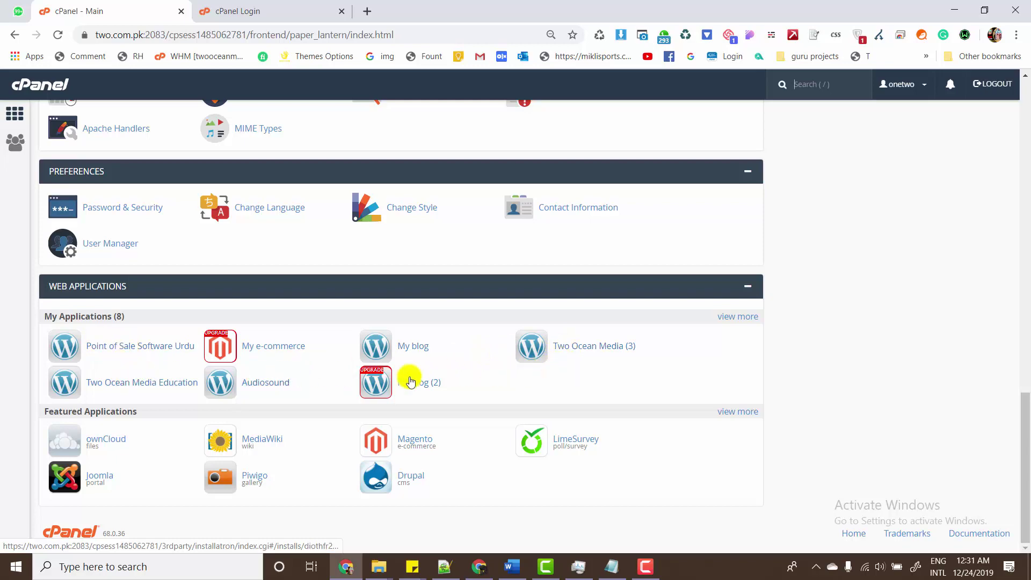
{"action": "left_click", "coordinate": [267, 8]}
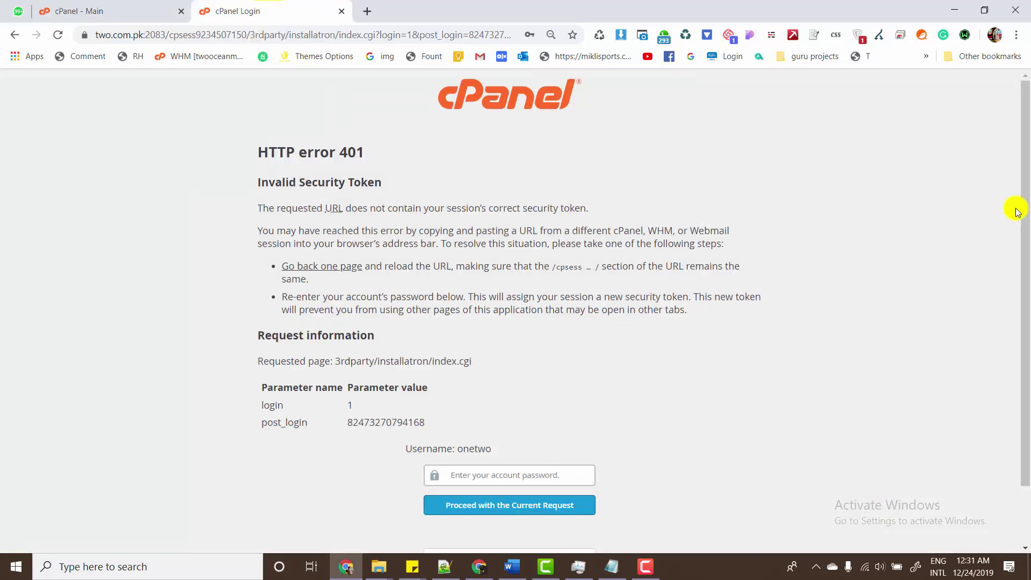
{"action": "left_click", "coordinate": [451, 467]}
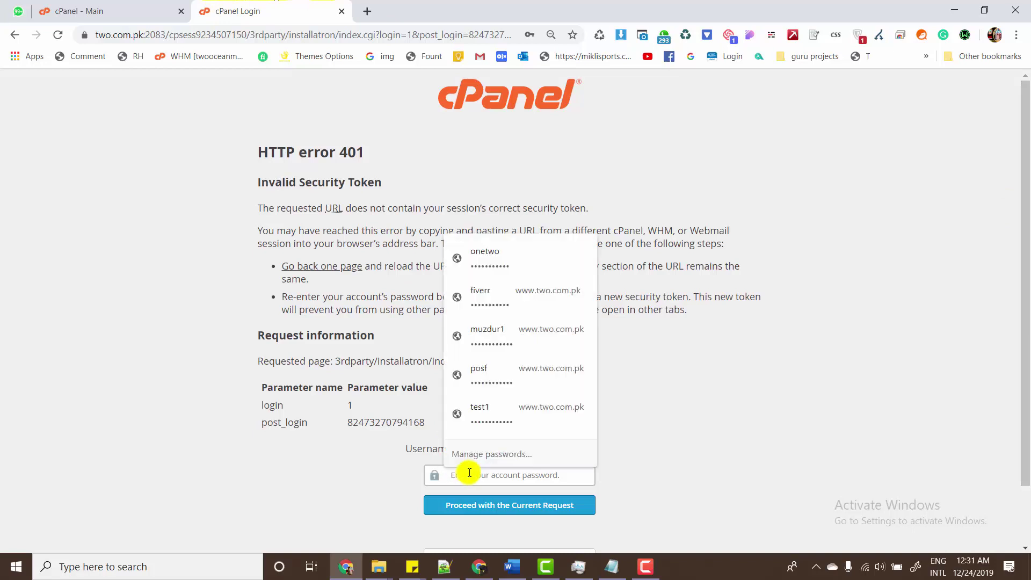
{"action": "left_click", "coordinate": [493, 264]}
{"action": "left_click", "coordinate": [485, 500]}
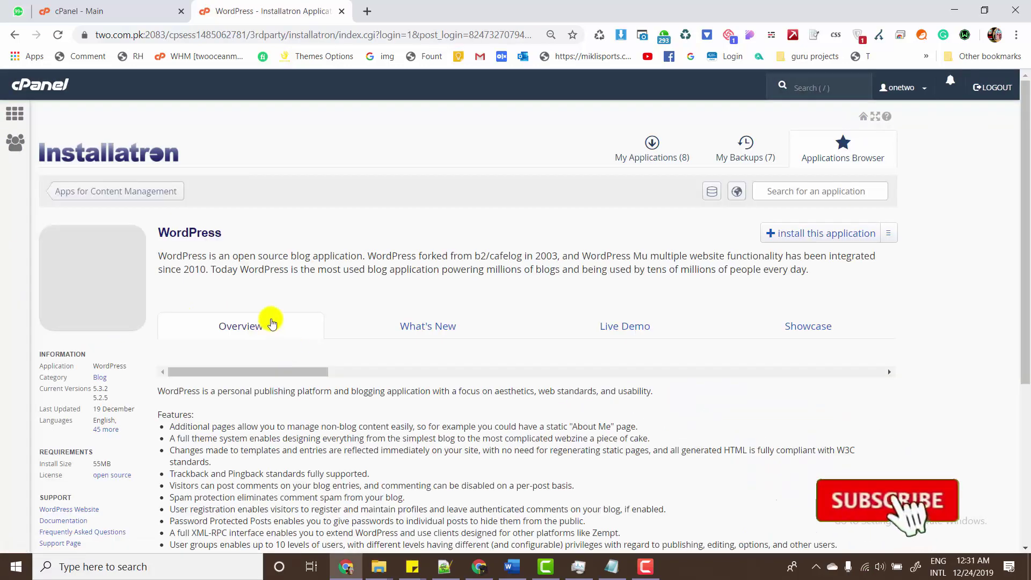
- Begin installing WordPress from Installatron's WordPress application page
{"action": "mouse_move", "coordinate": [1026, 146]}
{"action": "left_mouse_down"}
{"action": "mouse_move", "coordinate": [1026, 136]}
{"action": "mouse_move", "coordinate": [1005, 340]}
{"action": "mouse_move", "coordinate": [1026, 127]}
{"action": "left_mouse_up"}
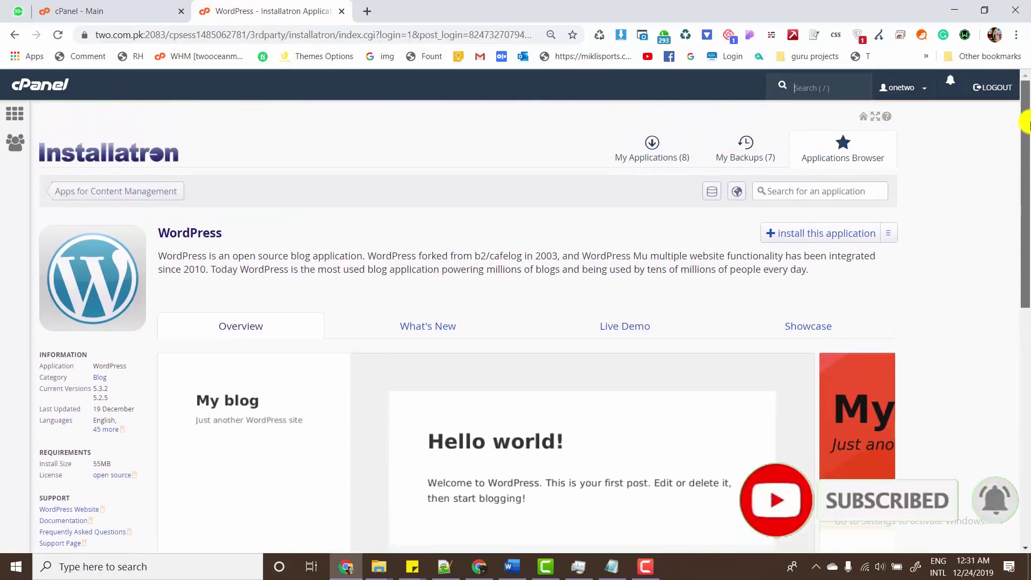
{"action": "left_click", "coordinate": [827, 239]}
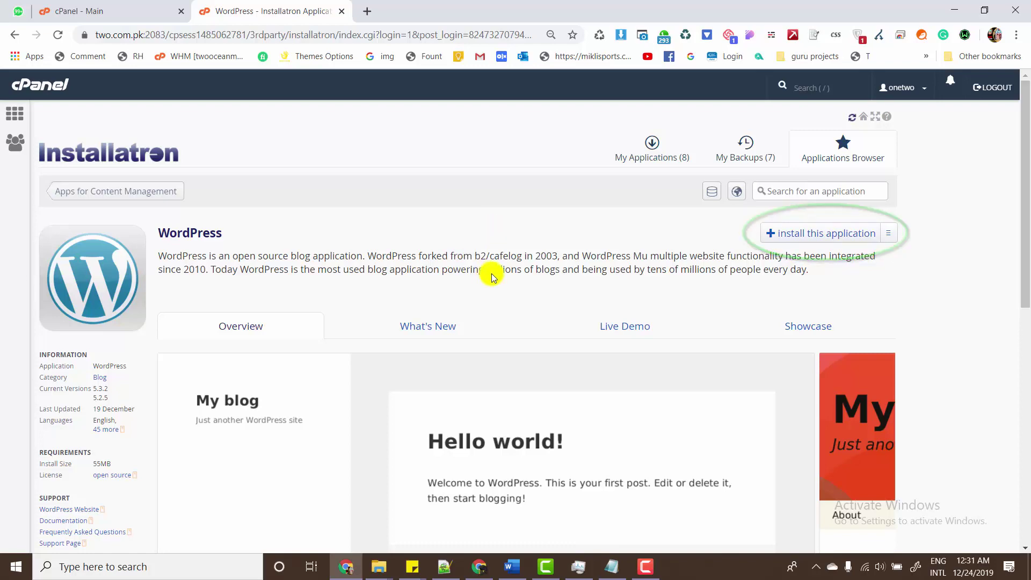
{"action": "left_click", "coordinate": [780, 236]}
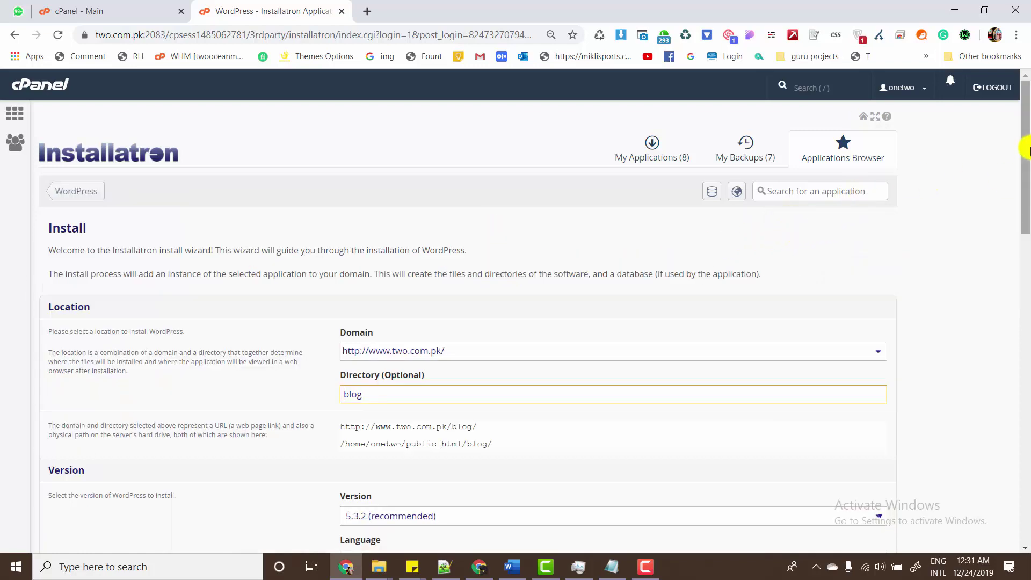
{"action": "left_click_drag", "start_coordinate": [1027, 151], "coordinate": [1027, 175]}
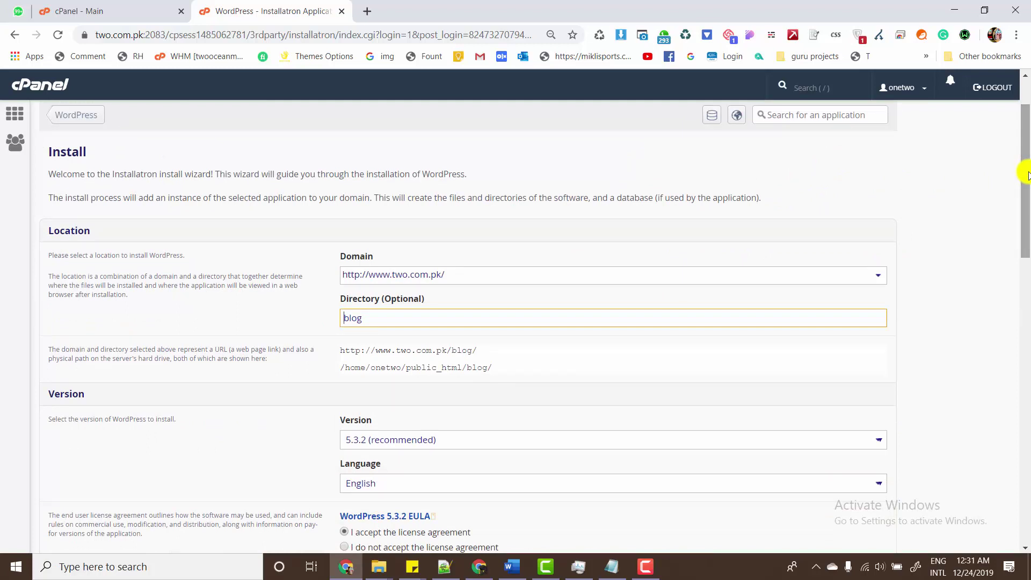
{"action": "mouse_move", "coordinate": [1027, 175]}
{"action": "left_mouse_down"}
{"action": "mouse_move", "coordinate": [1027, 192]}
{"action": "mouse_move", "coordinate": [1027, 167]}
{"action": "left_mouse_up"}
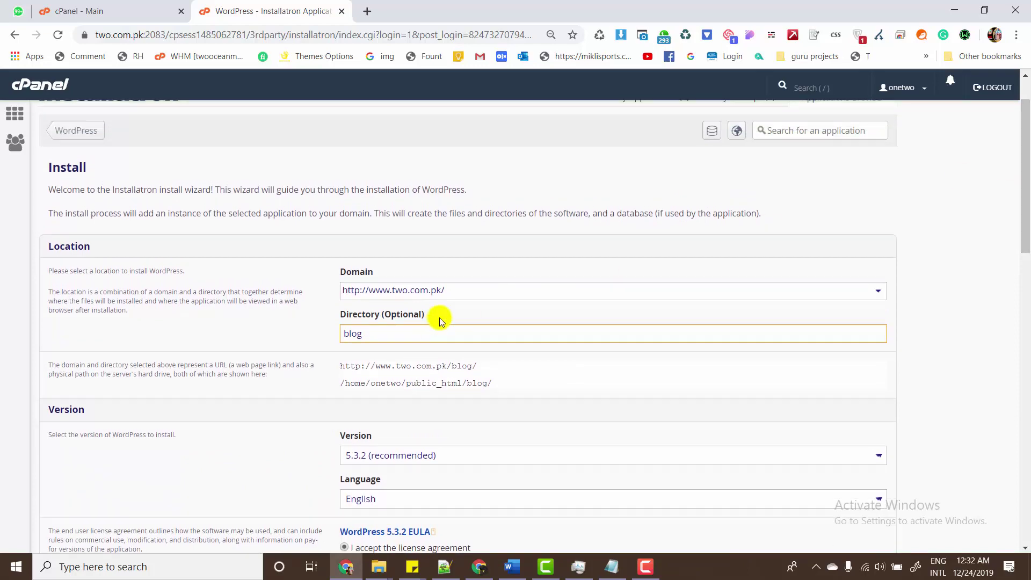
{"action": "left_click", "coordinate": [487, 294]}
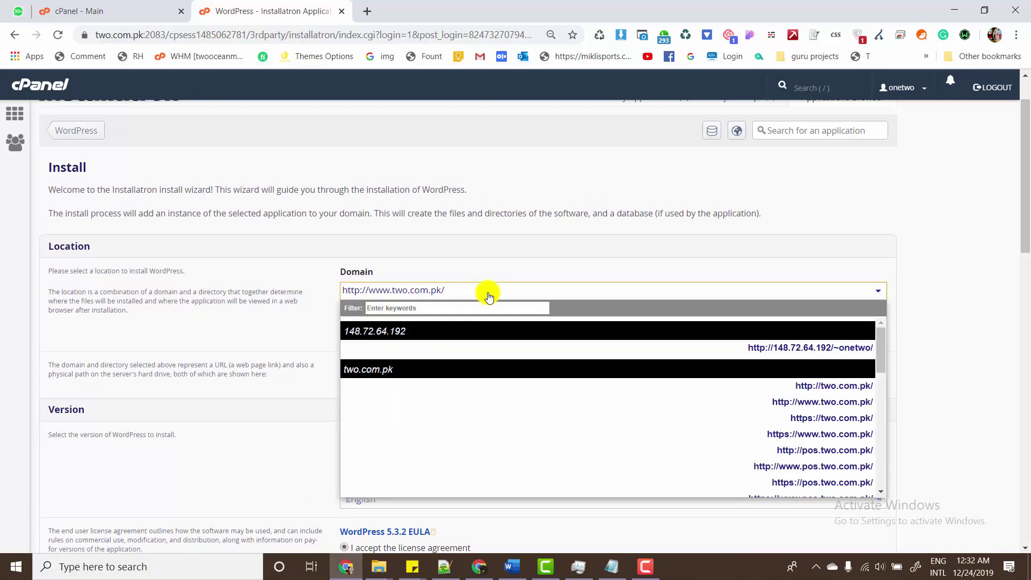
{"action": "scroll", "coordinate": [536, 411], "scroll_direction": "down", "scroll_amount": 12}
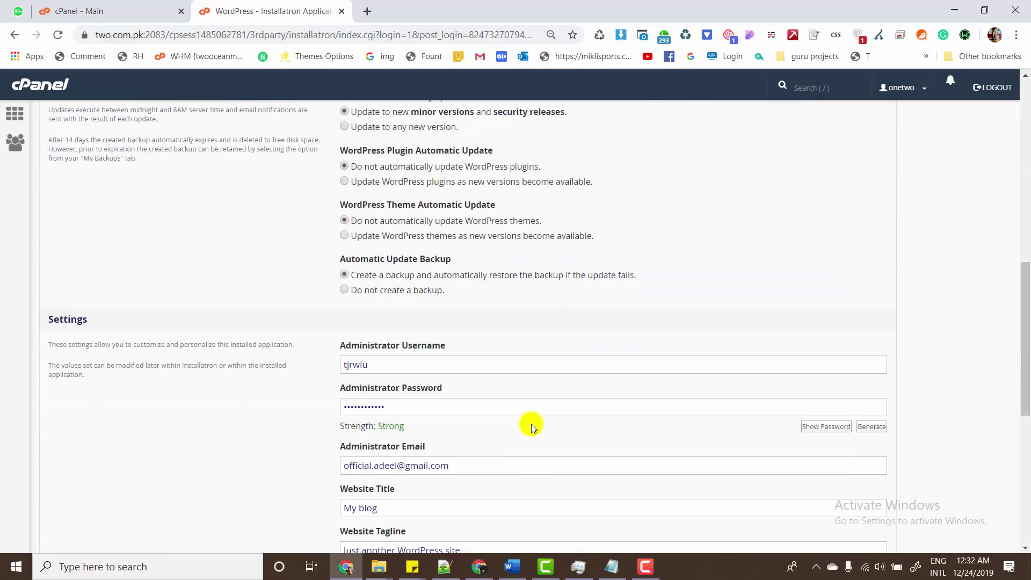
{"action": "scroll", "coordinate": [530, 424], "scroll_direction": "up", "scroll_amount": 15}
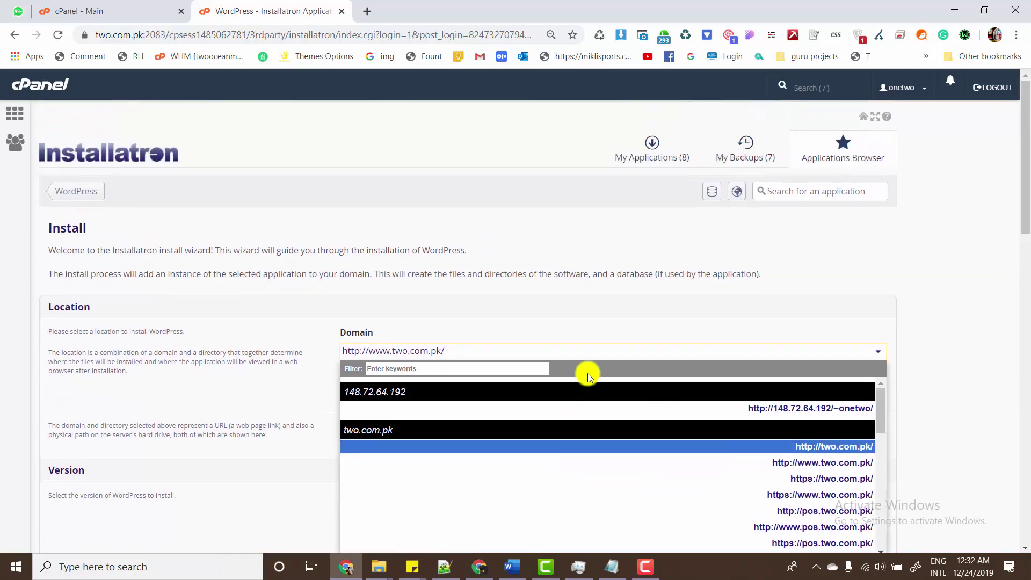
{"action": "left_click", "coordinate": [587, 324]}
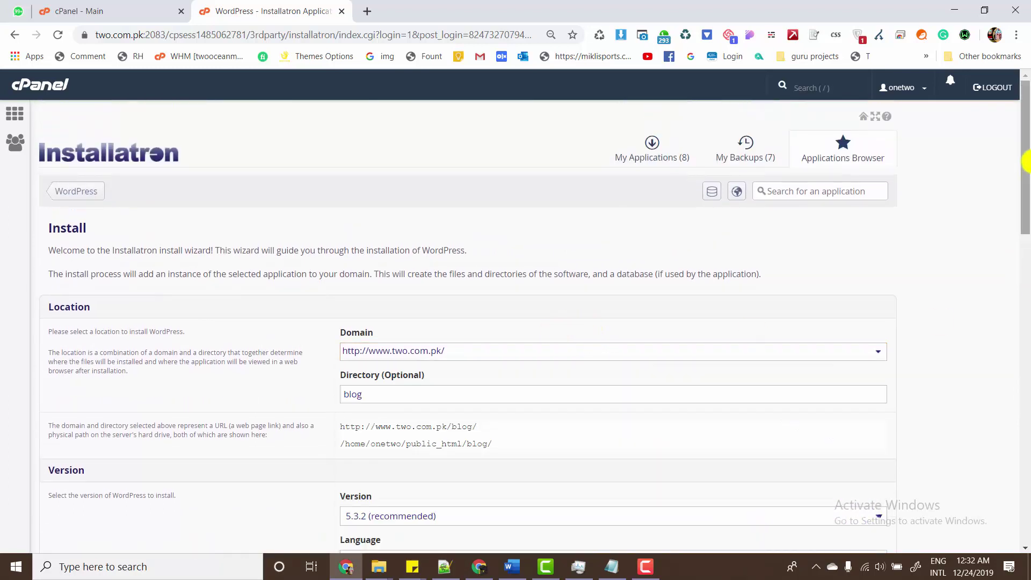
{"action": "left_click_drag", "start_coordinate": [1023, 159], "coordinate": [1023, 188]}
{"action": "scroll", "coordinate": [615, 237], "scroll_direction": "down", "scroll_amount": 1}
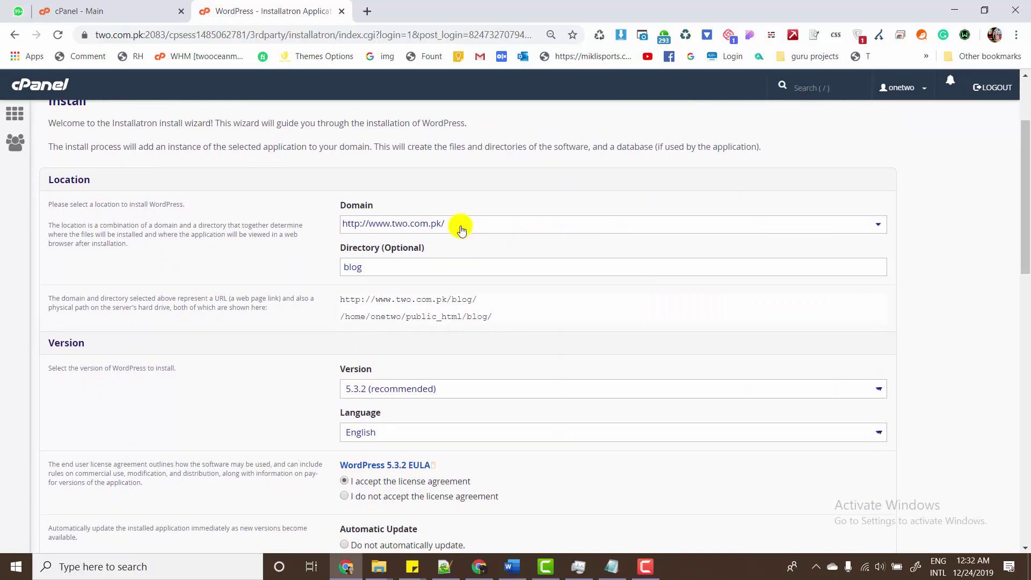
{"action": "double_click", "coordinate": [421, 262]}
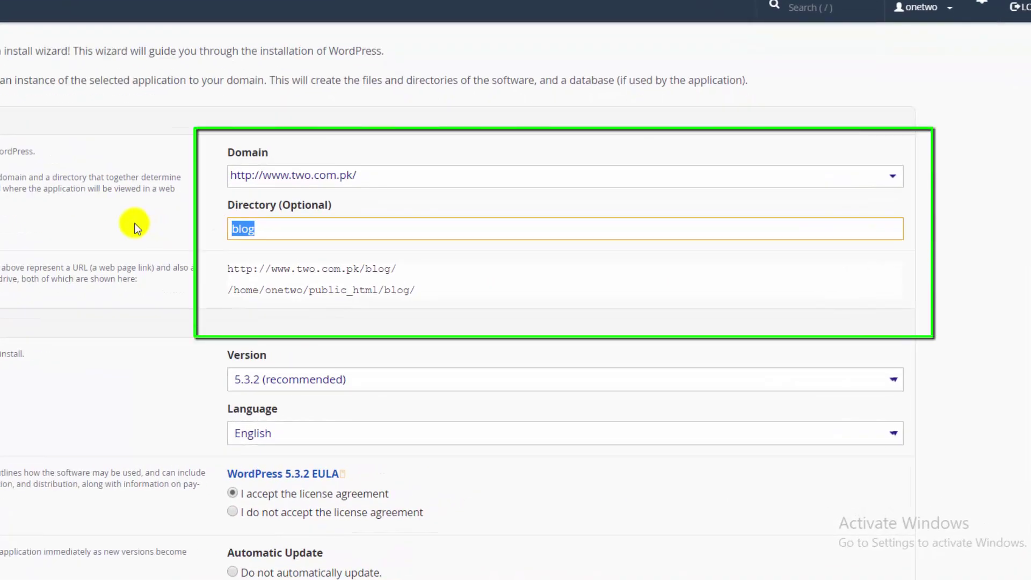
- Change the WordPress install directory from 'blog' to 'newwebsite'
{"action": "key", "text": "BackSpace"}
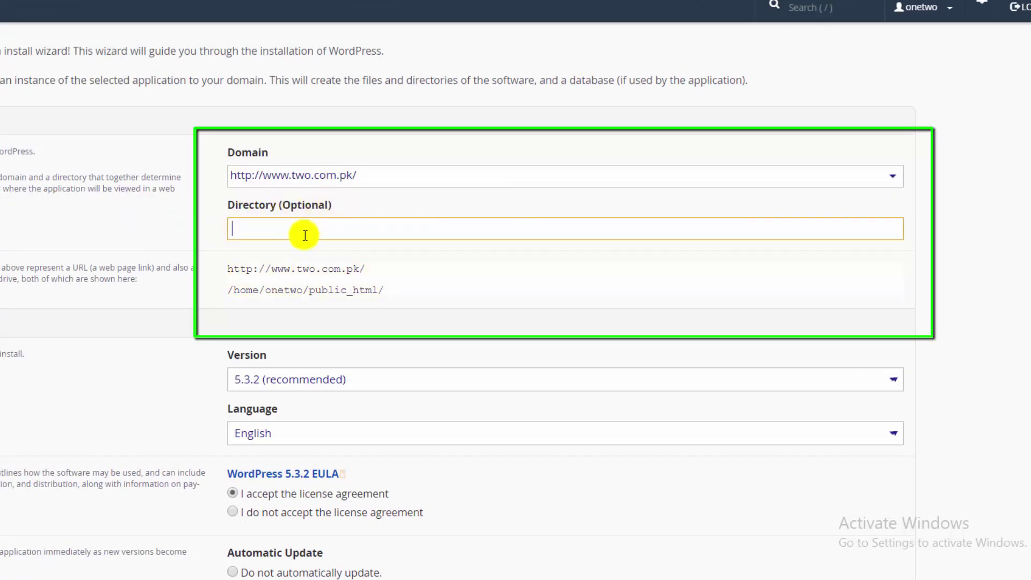
{"action": "type", "text": "newwebsite"}
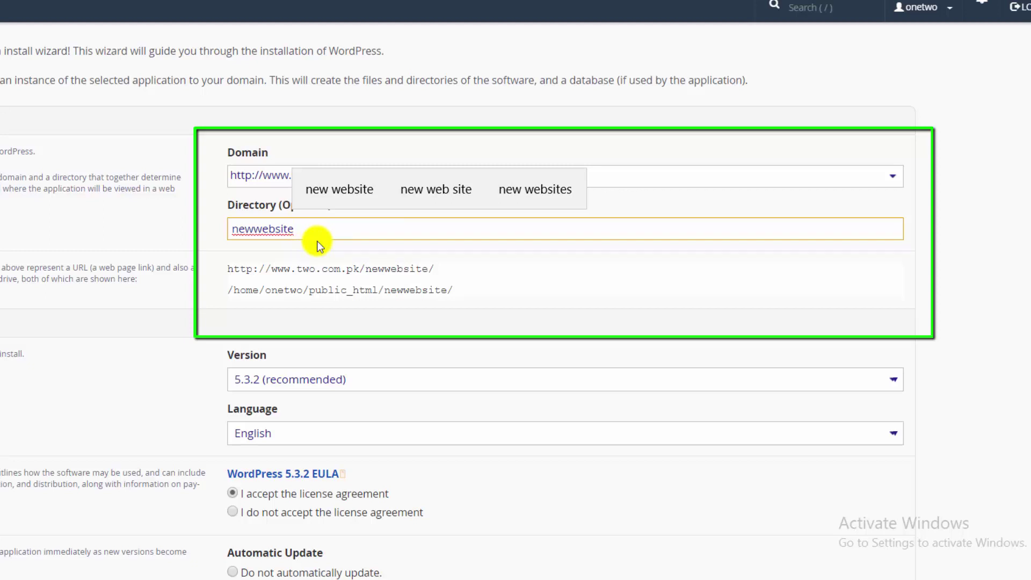
{"action": "scroll", "coordinate": [537, 322], "scroll_direction": "down", "scroll_amount": 4}
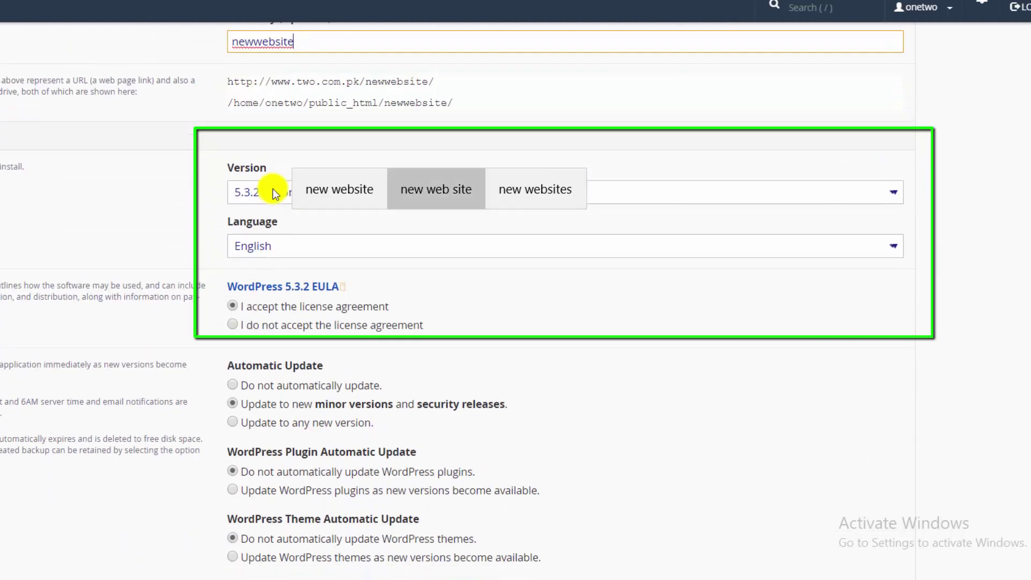
{"action": "left_click", "coordinate": [56, 191]}
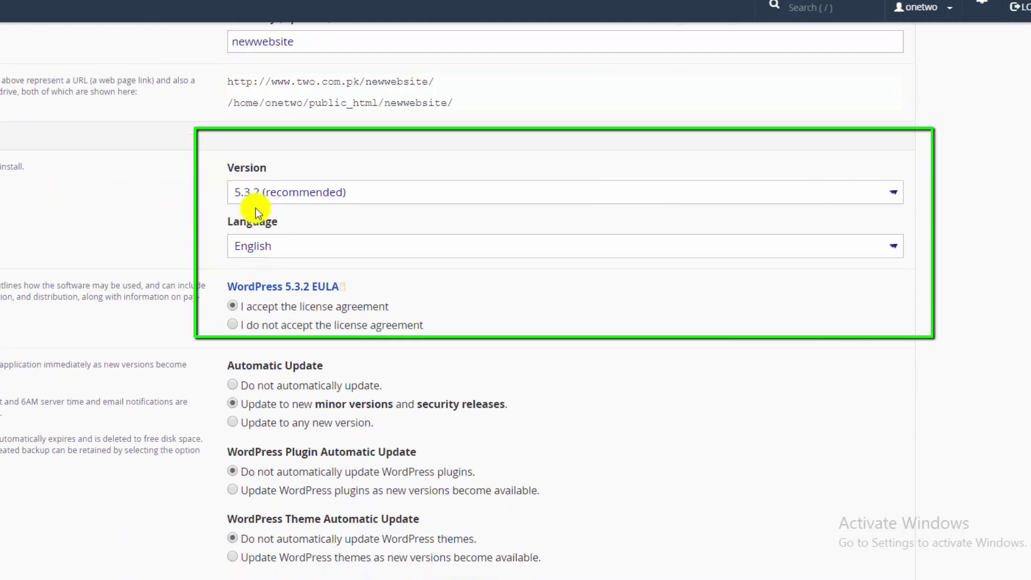
{"action": "left_click", "coordinate": [276, 193]}
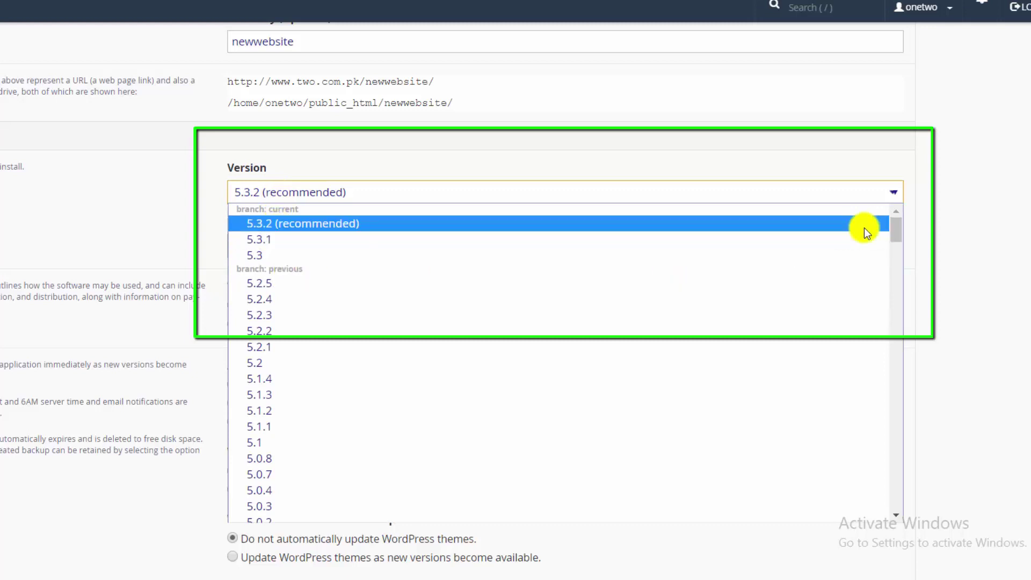
- Browse the older WordPress releases back to 1.5.1, then keep version 5.3.2 (recommended)
{"action": "left_click_drag", "start_coordinate": [893, 235], "coordinate": [889, 510]}
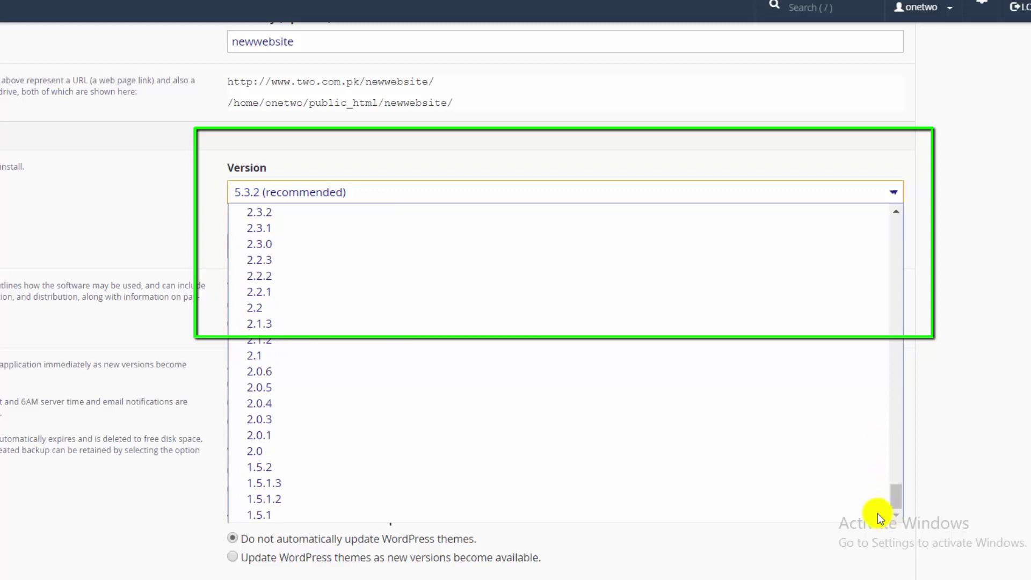
{"action": "scroll", "coordinate": [444, 343], "scroll_direction": "up", "scroll_amount": 20}
{"action": "scroll", "coordinate": [442, 342], "scroll_direction": "up", "scroll_amount": 10}
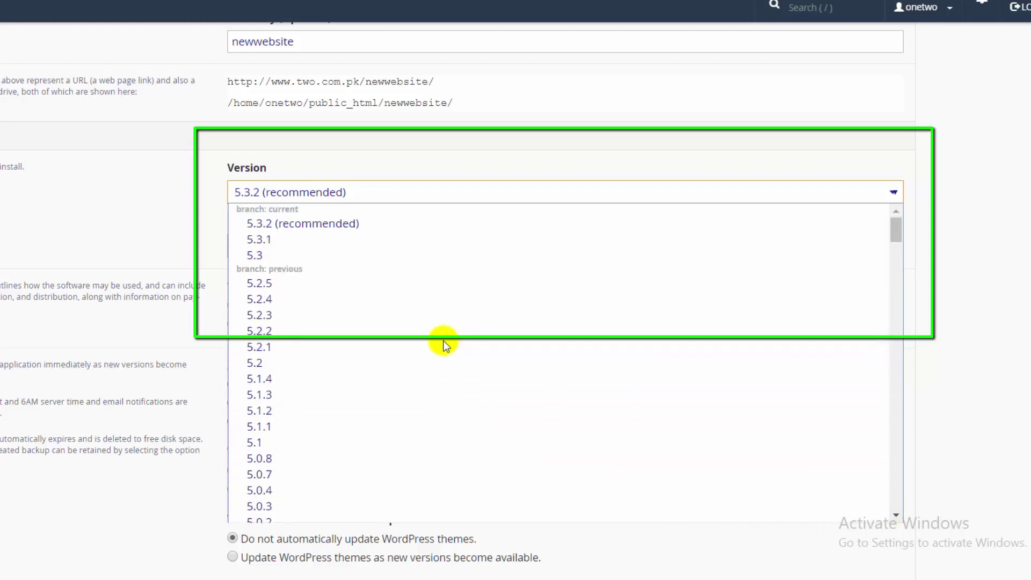
{"action": "scroll", "coordinate": [440, 342], "scroll_direction": "down", "scroll_amount": 20}
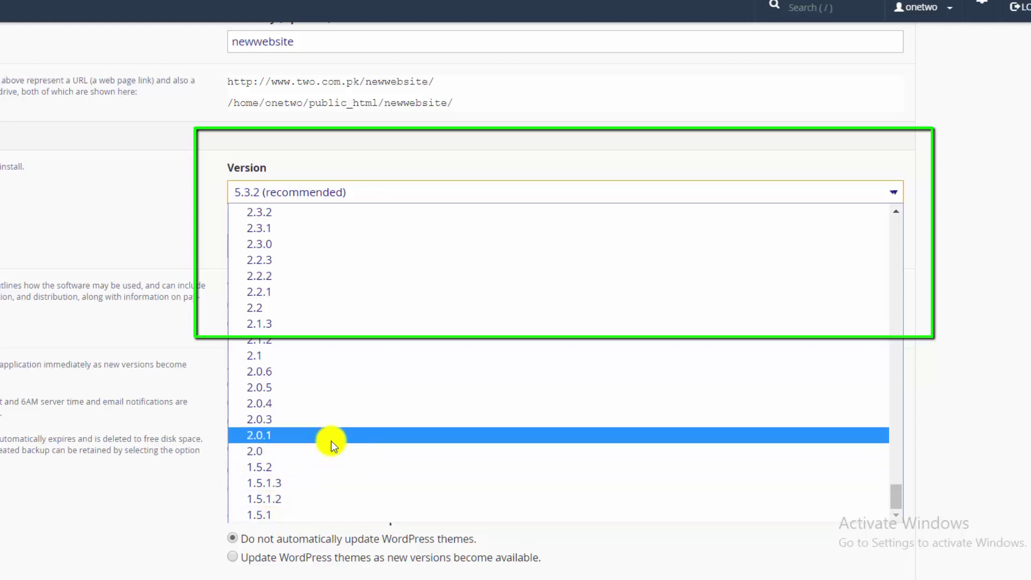
{"action": "scroll", "coordinate": [327, 434], "scroll_direction": "up", "scroll_amount": 20}
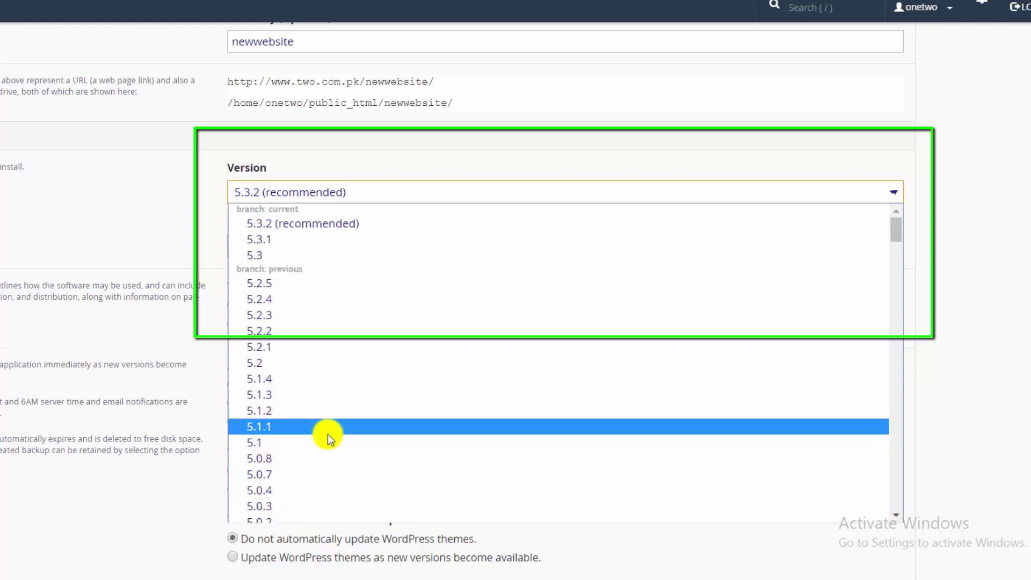
{"action": "left_click", "coordinate": [305, 223]}
{"action": "left_click", "coordinate": [98, 208]}
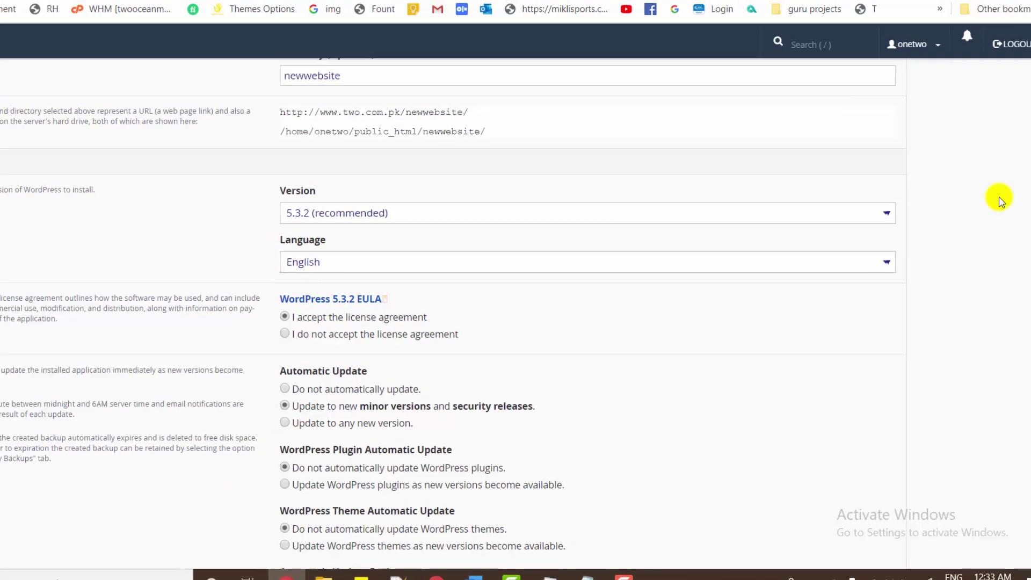
- Set Automatic Update to 'Do not automatically update' and review the plugin auto-update options
{"action": "left_click_drag", "start_coordinate": [1029, 194], "coordinate": [1024, 233]}
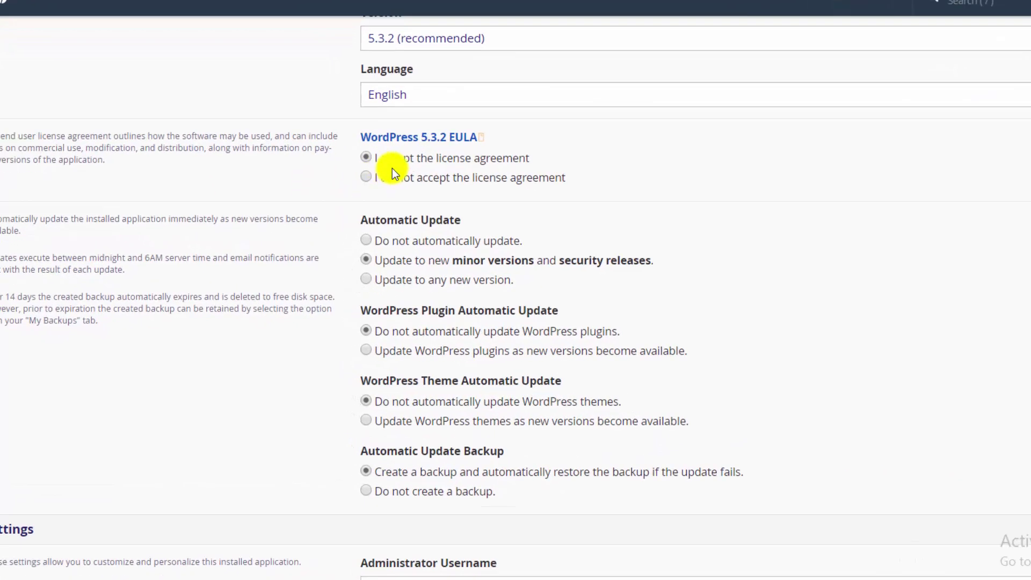
{"action": "scroll", "coordinate": [515, 289], "scroll_direction": "down", "scroll_amount": 2}
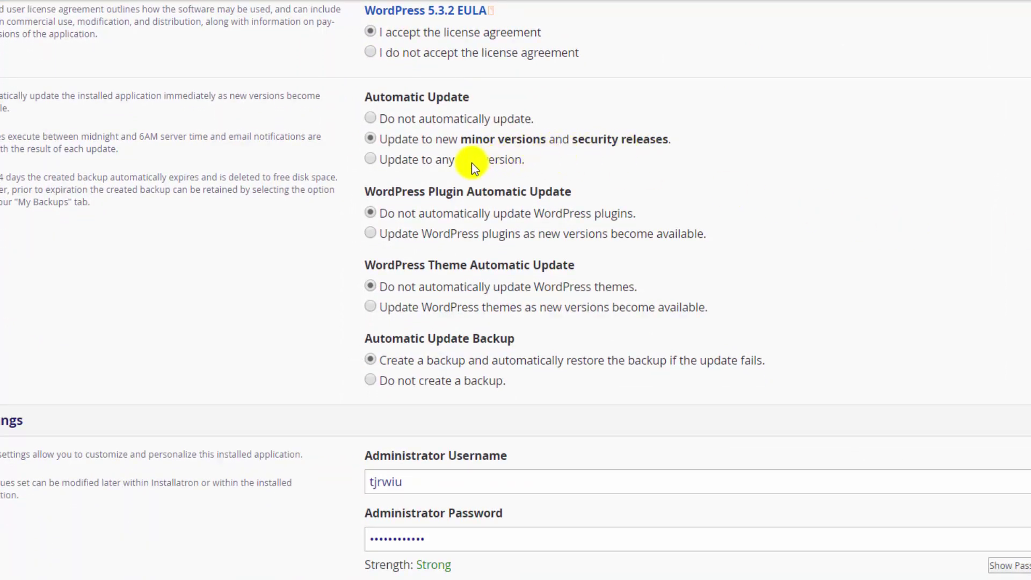
{"action": "left_click", "coordinate": [417, 123]}
{"action": "left_click_drag", "start_coordinate": [380, 98], "coordinate": [473, 96]}
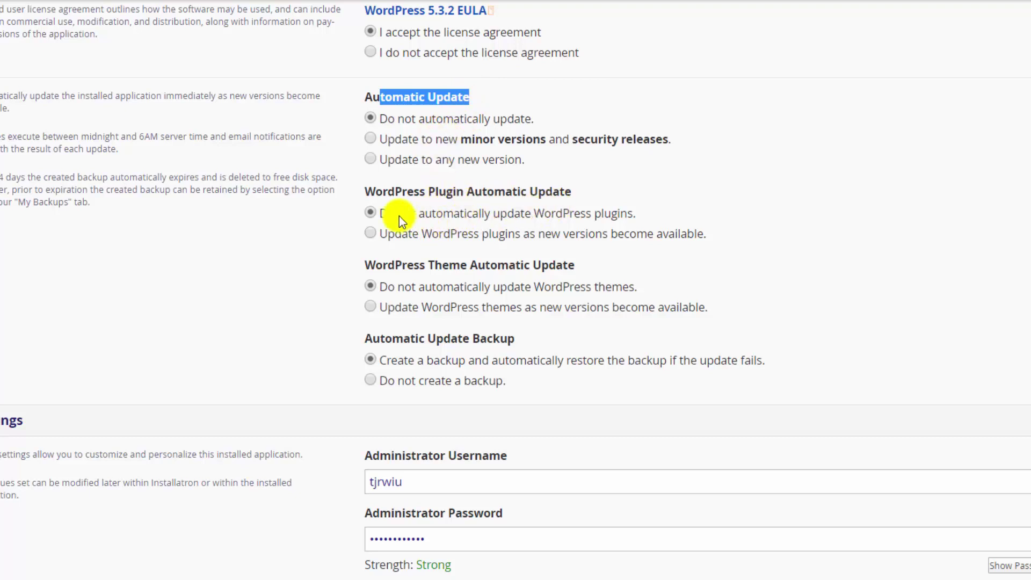
{"action": "left_click_drag", "start_coordinate": [395, 215], "coordinate": [574, 235]}
{"action": "scroll", "coordinate": [900, 166], "scroll_direction": "down", "scroll_amount": 3}
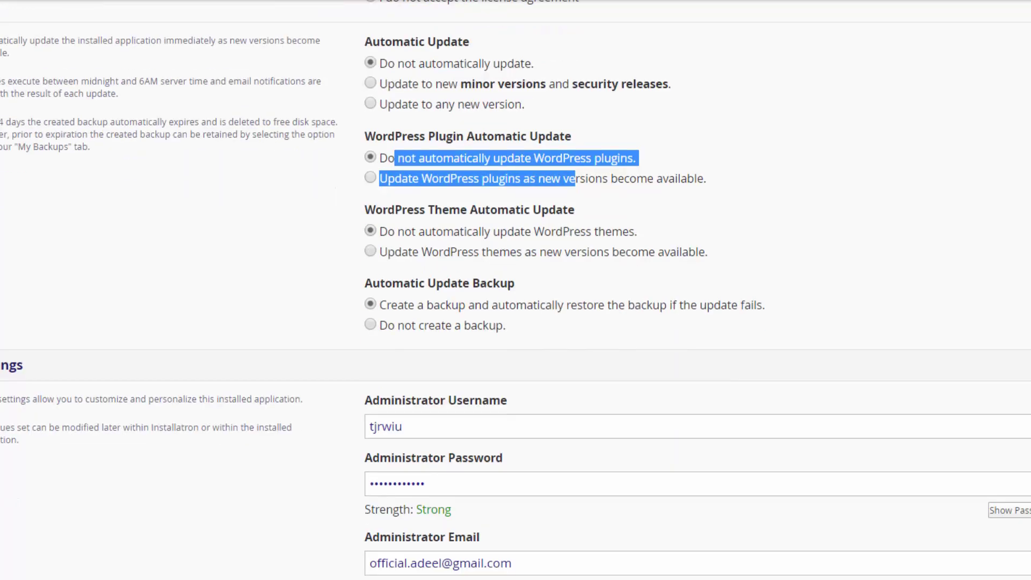
- Leave theme auto-updates off and choose 'Do not create a backup' before updates
{"action": "left_click", "coordinate": [678, 150]}
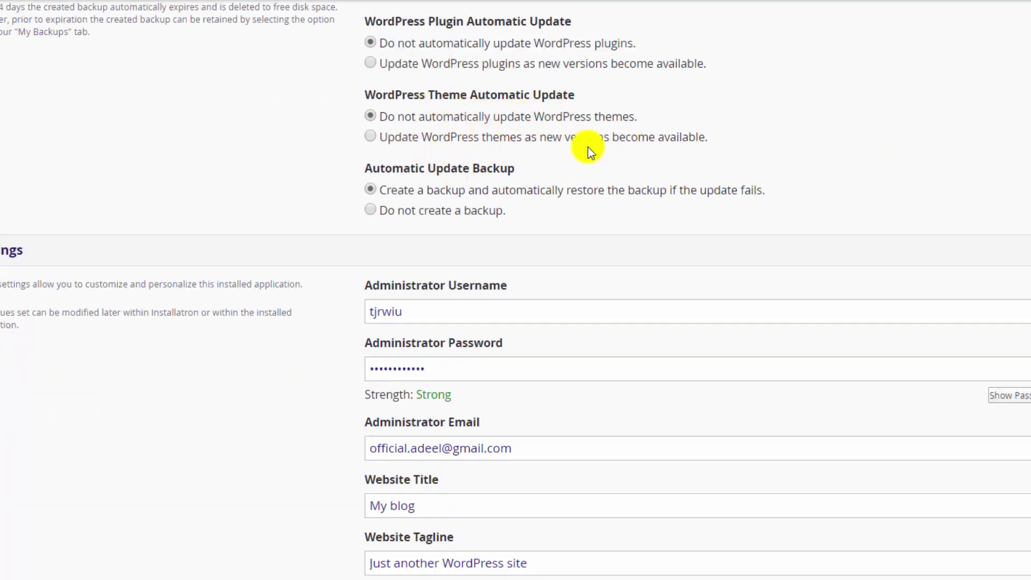
{"action": "left_click_drag", "start_coordinate": [410, 118], "coordinate": [533, 118]}
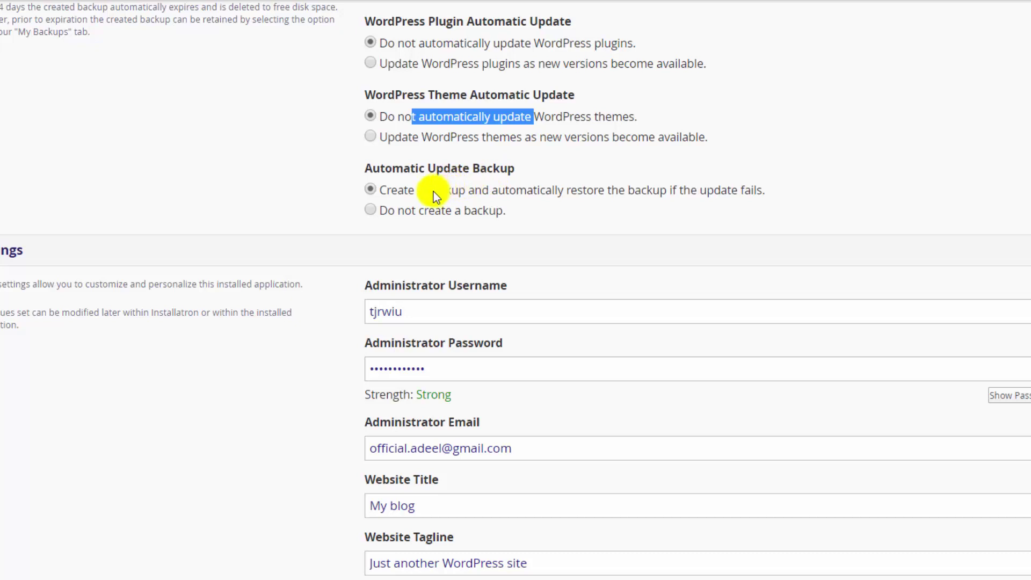
{"action": "left_click_drag", "start_coordinate": [433, 191], "coordinate": [607, 191]}
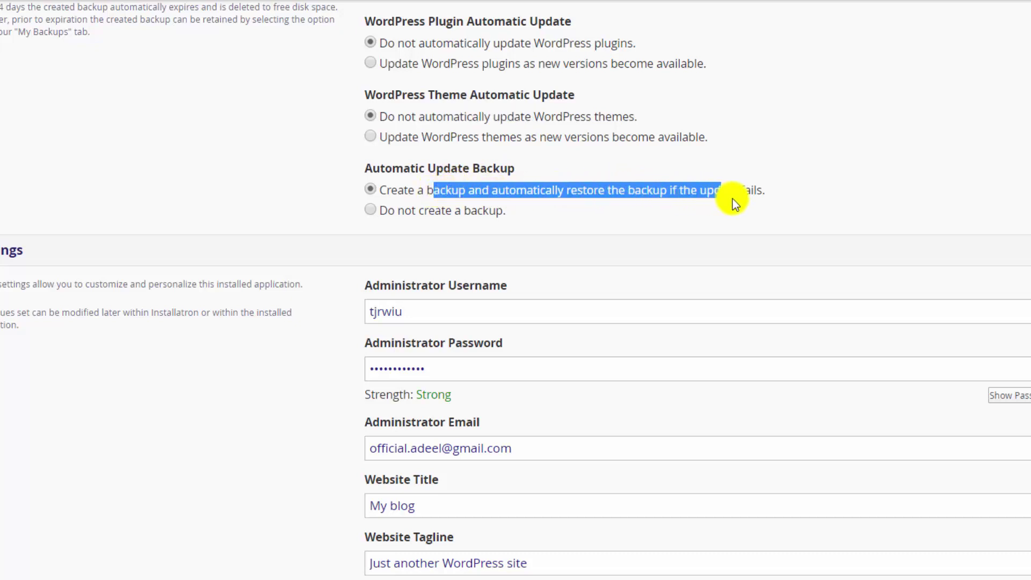
{"action": "left_click_drag", "start_coordinate": [733, 199], "coordinate": [783, 195]}
{"action": "double_click", "coordinate": [548, 235]}
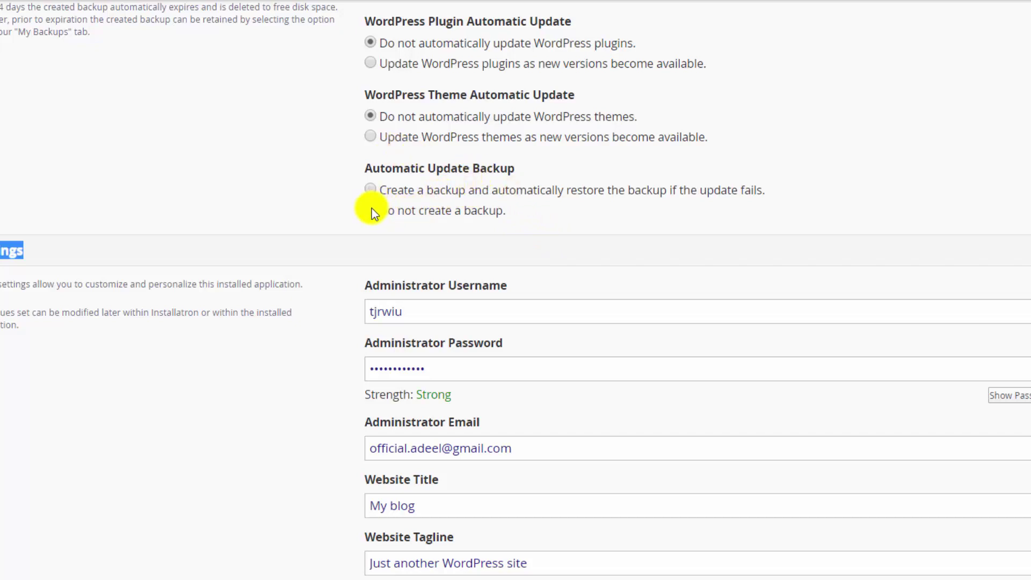
{"action": "scroll", "coordinate": [515, 289], "scroll_direction": "down", "scroll_amount": 3}
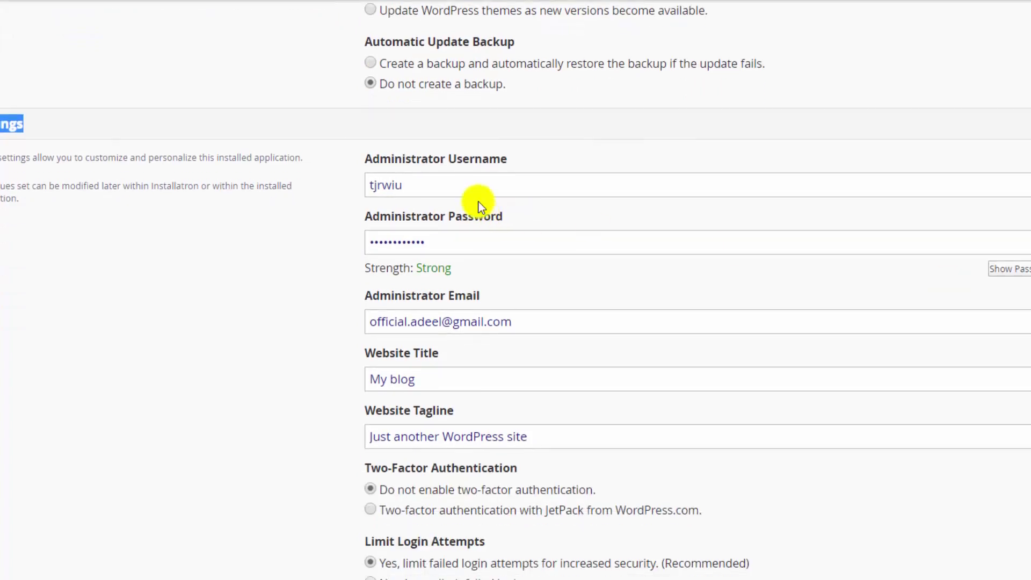
{"action": "double_click", "coordinate": [472, 185]}
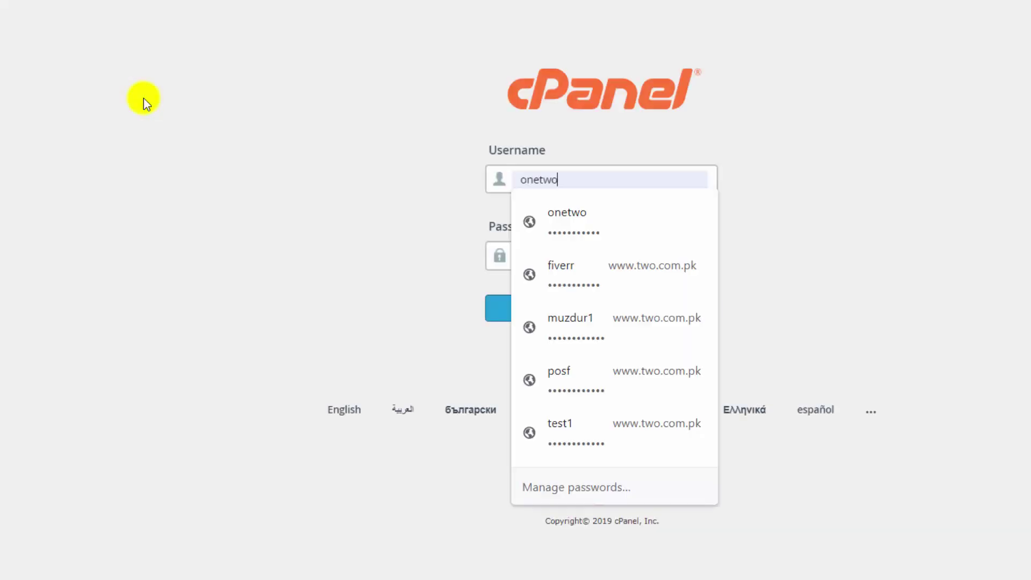
- Log back in to cPanel using the saved account credentials
{"action": "key", "text": "Down"}
{"action": "key", "text": "Return"}
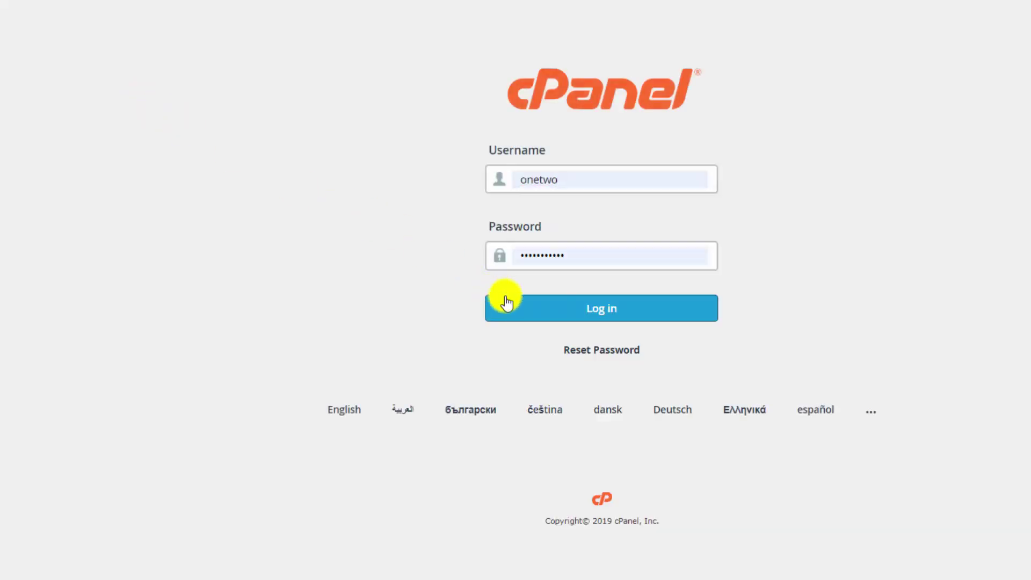
{"action": "left_click", "coordinate": [528, 315]}
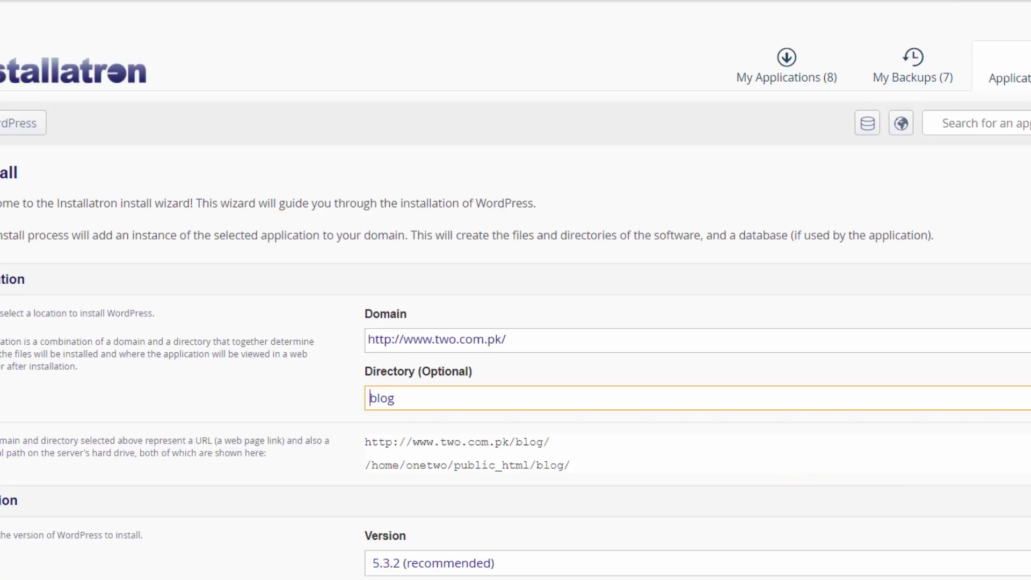
- Re-enter 'newwebsite' as the install directory in place of 'blog'
{"action": "scroll", "coordinate": [515, 290], "scroll_direction": "down", "scroll_amount": 5}
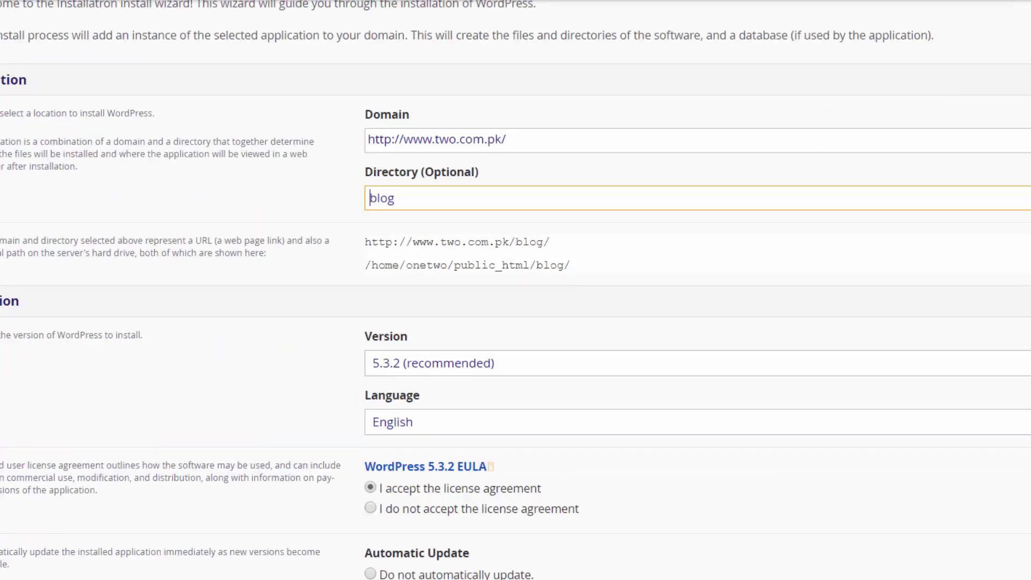
{"action": "left_click", "coordinate": [437, 127]}
{"action": "double_click", "coordinate": [475, 132]}
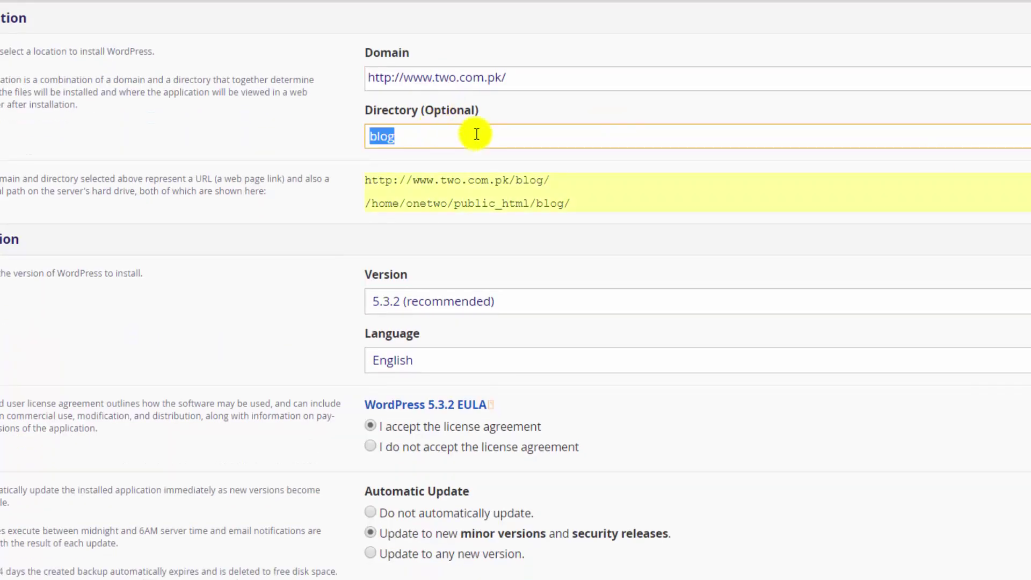
{"action": "key", "text": "BackSpace"}
{"action": "scroll", "coordinate": [515, 290], "scroll_direction": "down", "scroll_amount": 1}
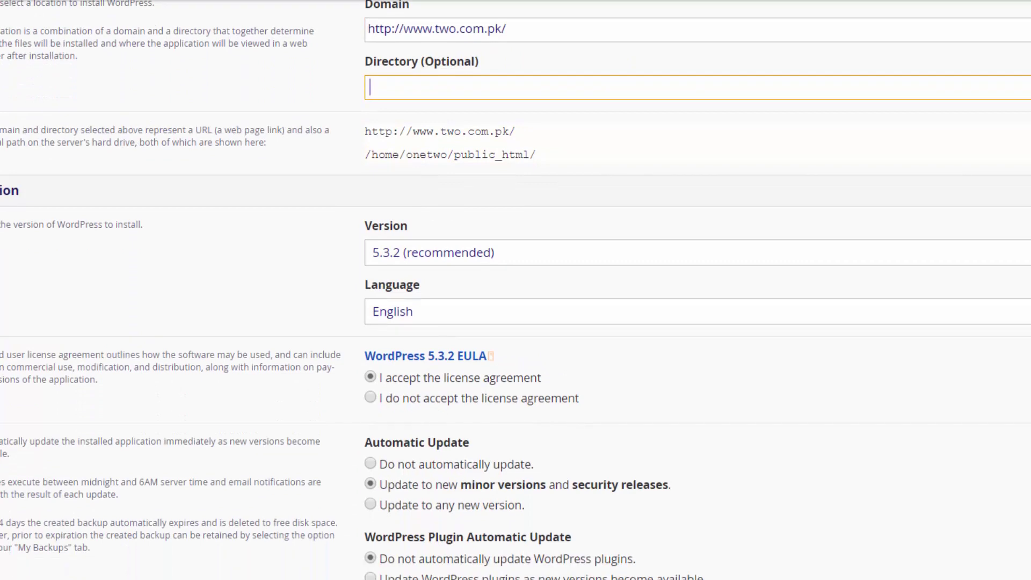
{"action": "type", "text": "neww"}
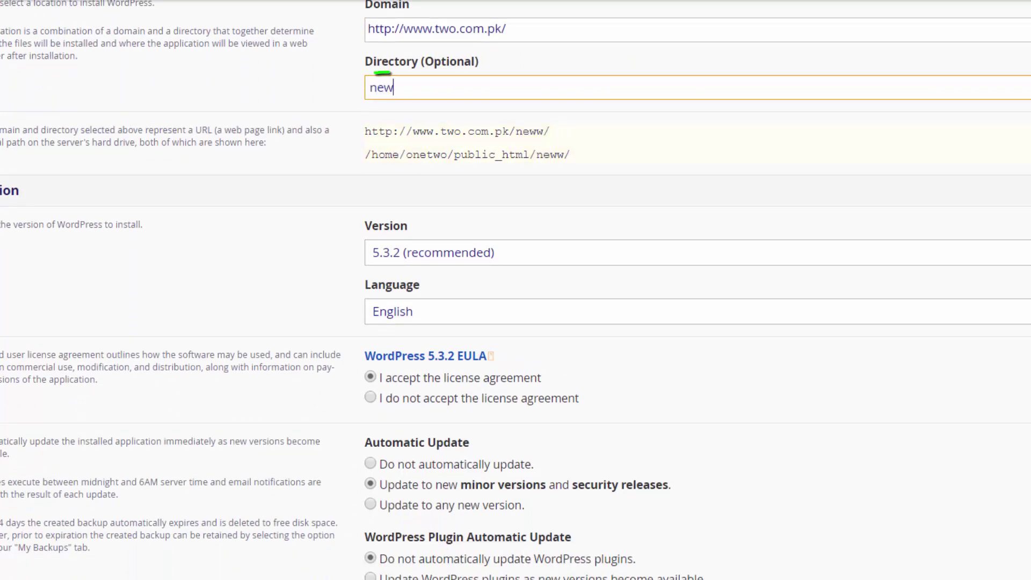
{"action": "key", "text": "BackSpace"}
{"action": "type", "text": "website"}
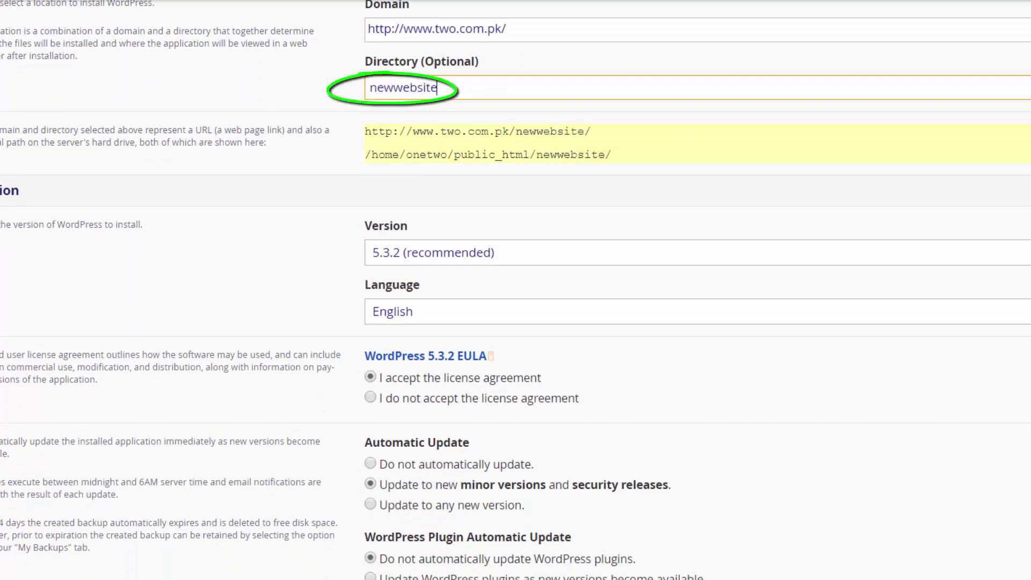
- Set Automatic Update Backup to 'Do not create a backup'
{"action": "scroll", "coordinate": [515, 289], "scroll_direction": "down", "scroll_amount": 7}
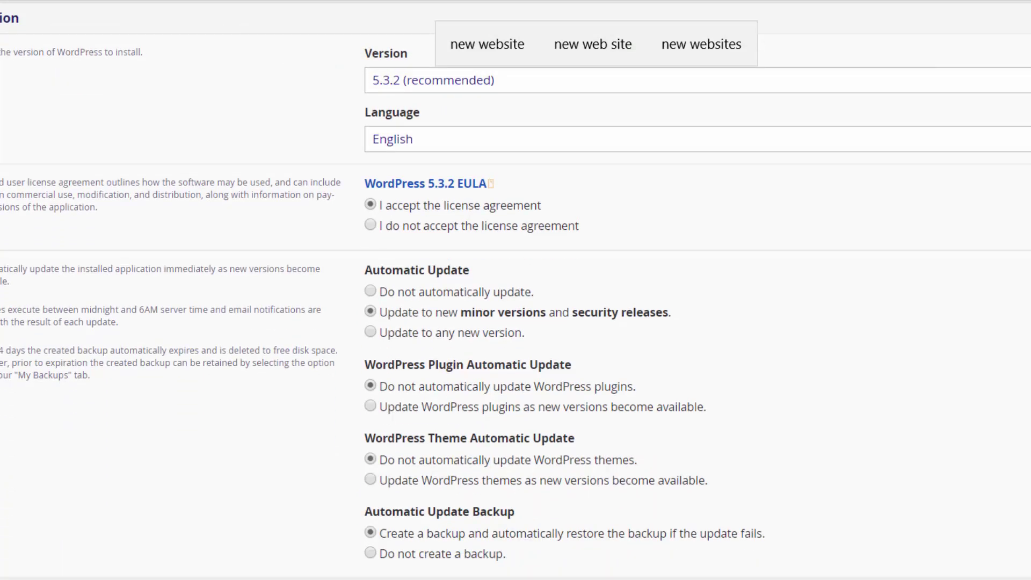
{"action": "scroll", "coordinate": [515, 290], "scroll_direction": "down", "scroll_amount": 1}
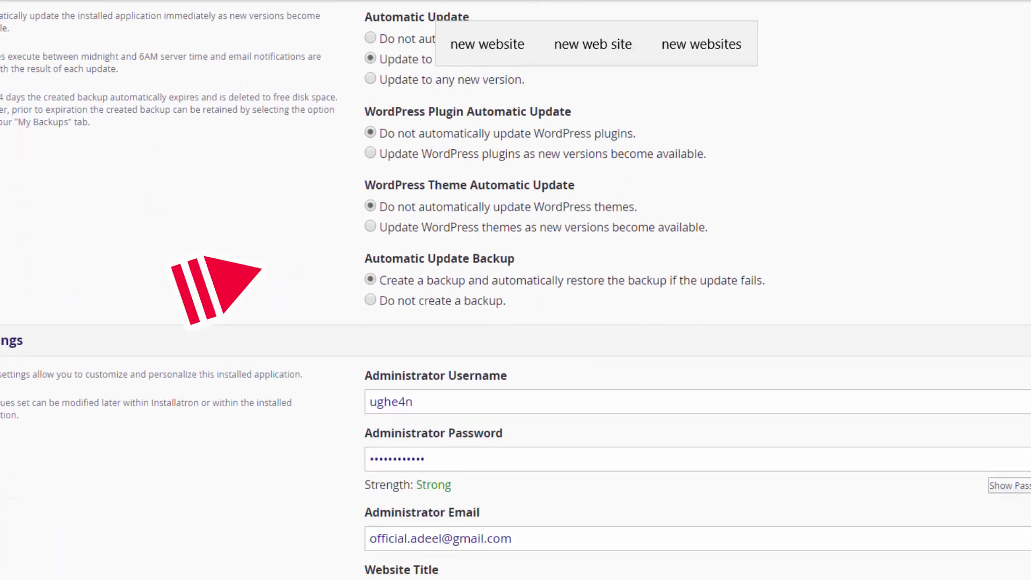
{"action": "left_click", "coordinate": [419, 300]}
{"action": "scroll", "coordinate": [552, 279], "scroll_direction": "down", "scroll_amount": 4}
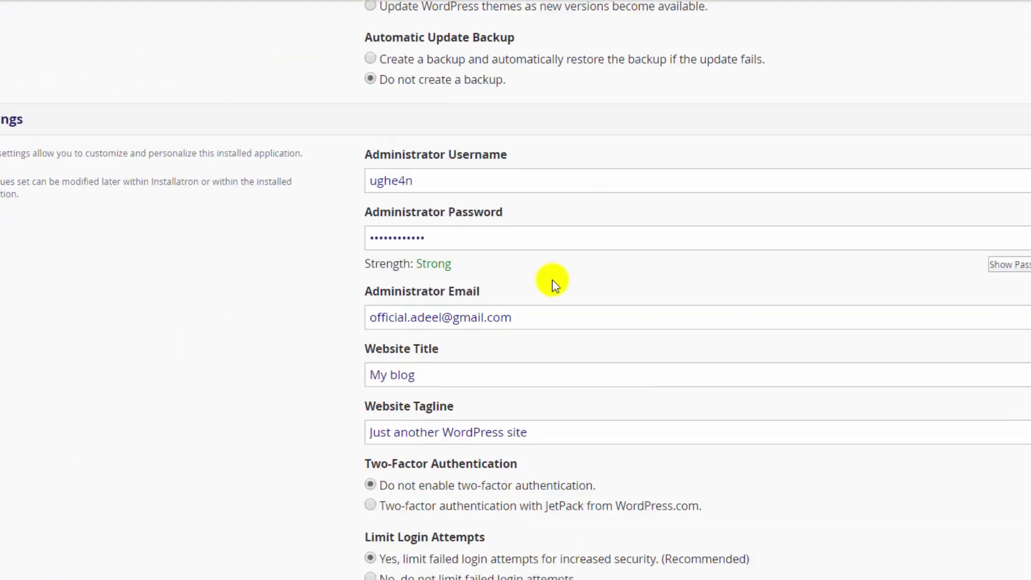
- Set the administrator username to 'admin' and enter a new password, which is rated Weak
{"action": "left_click_drag", "start_coordinate": [444, 184], "coordinate": [268, 168]}
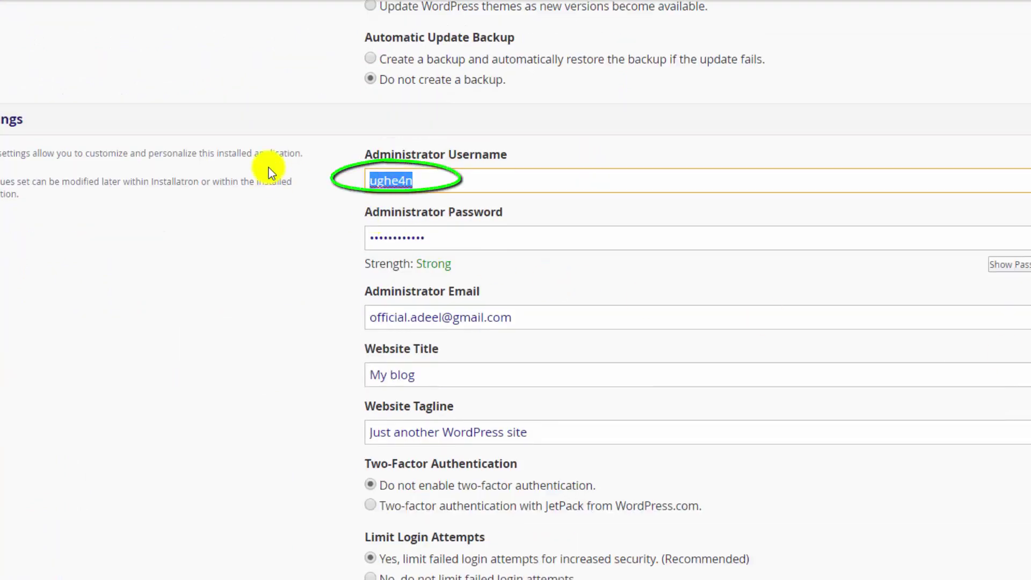
{"action": "type", "text": "admin"}
{"action": "key", "text": "Tab"}
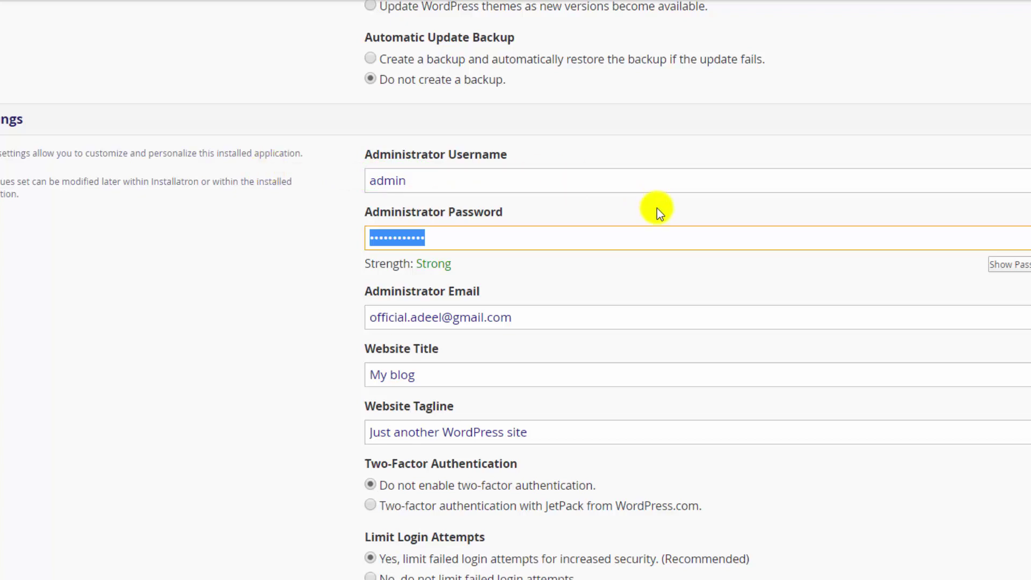
{"action": "type", "text": "•"}
{"action": "left_click", "coordinate": [1012, 265]}
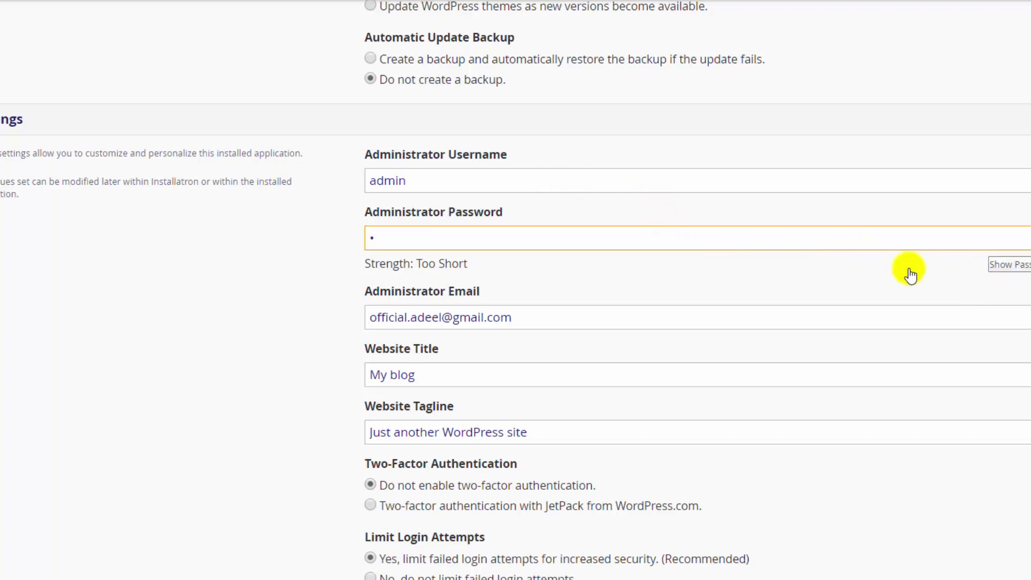
{"action": "type", "text": "23456"}
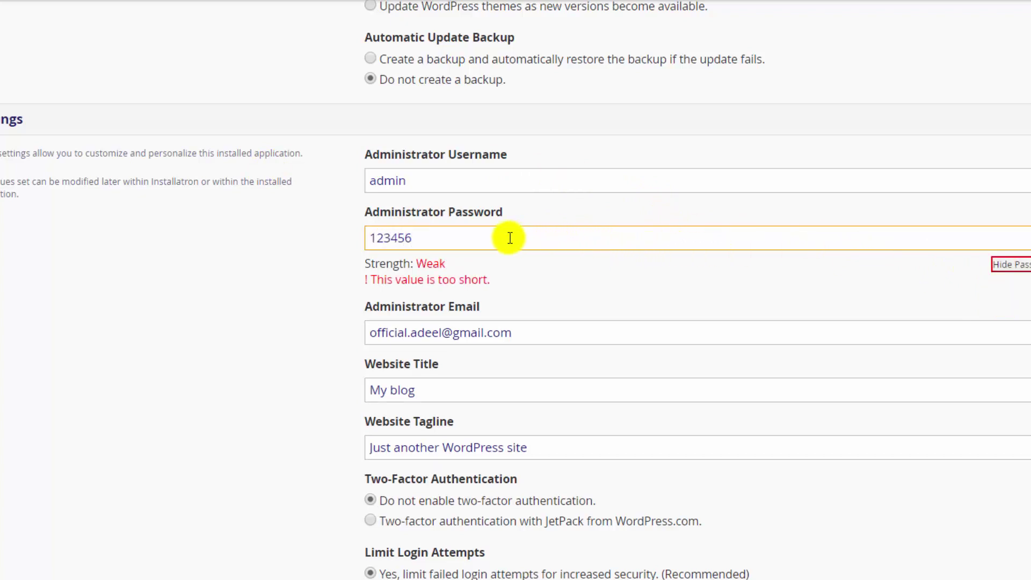
{"action": "type", "text": "78"}
{"action": "left_click_drag", "start_coordinate": [446, 265], "coordinate": [418, 267]}
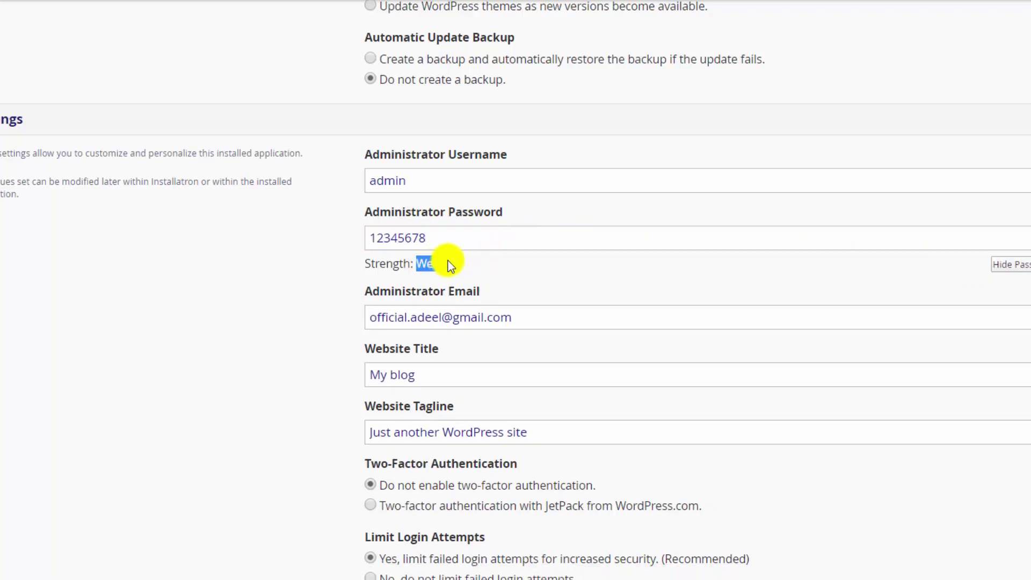
{"action": "left_click", "coordinate": [605, 297]}
{"action": "scroll", "coordinate": [516, 290], "scroll_direction": "down", "scroll_amount": 2}
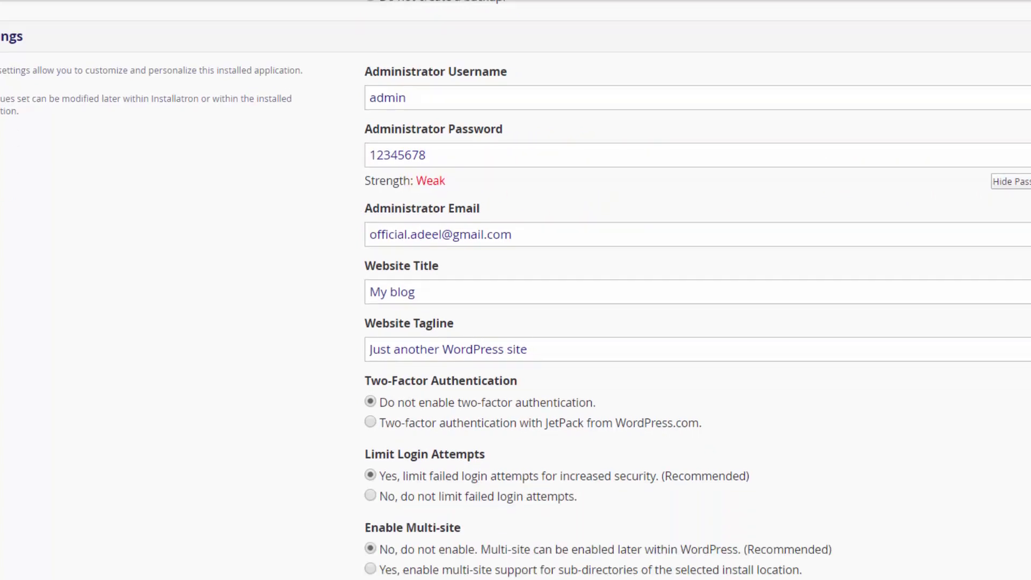
- Replace the title 'My blog' with 'New Website Two Ocean Media' and set the tagline to 'Growing IT Company'
{"action": "left_click_drag", "start_coordinate": [572, 205], "coordinate": [308, 216]}
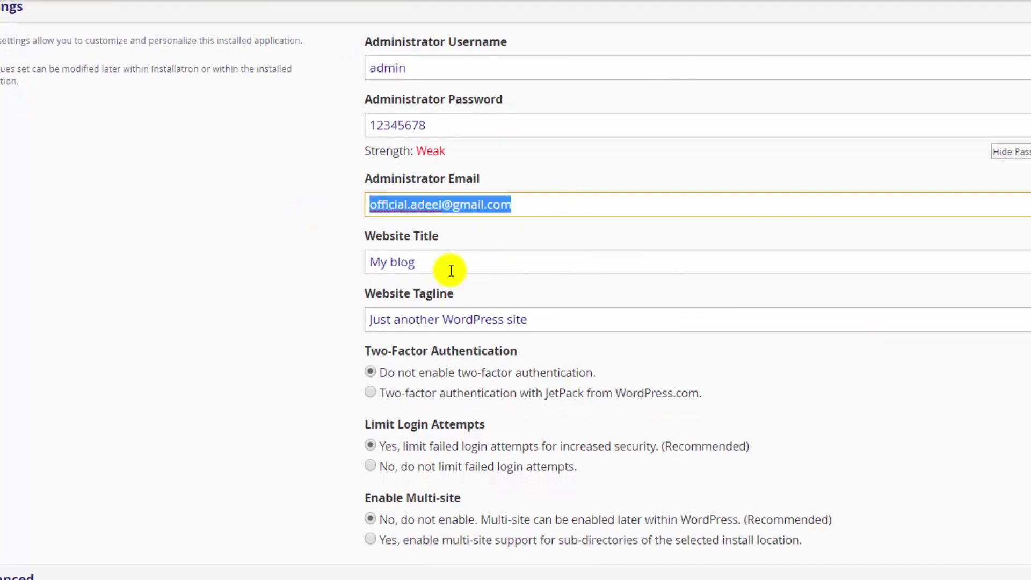
{"action": "left_click_drag", "start_coordinate": [460, 262], "coordinate": [329, 261]}
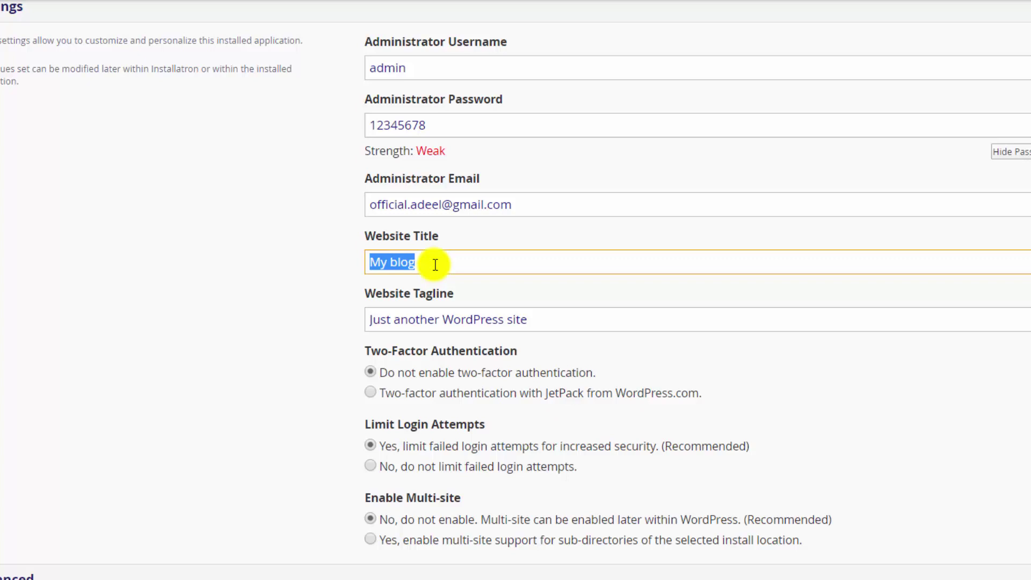
{"action": "type", "text": "New We"}
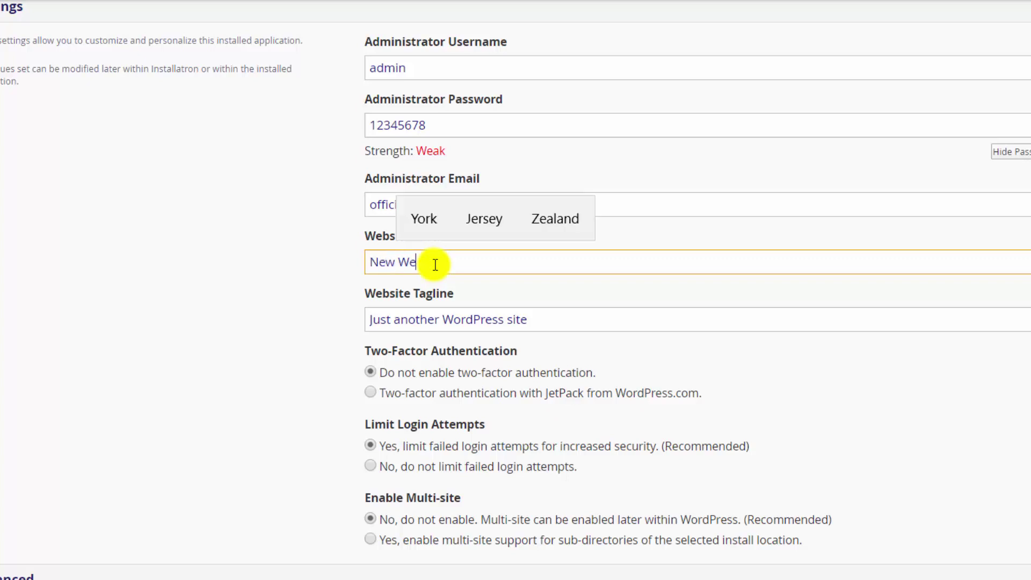
{"action": "type", "text": "bsite Two"}
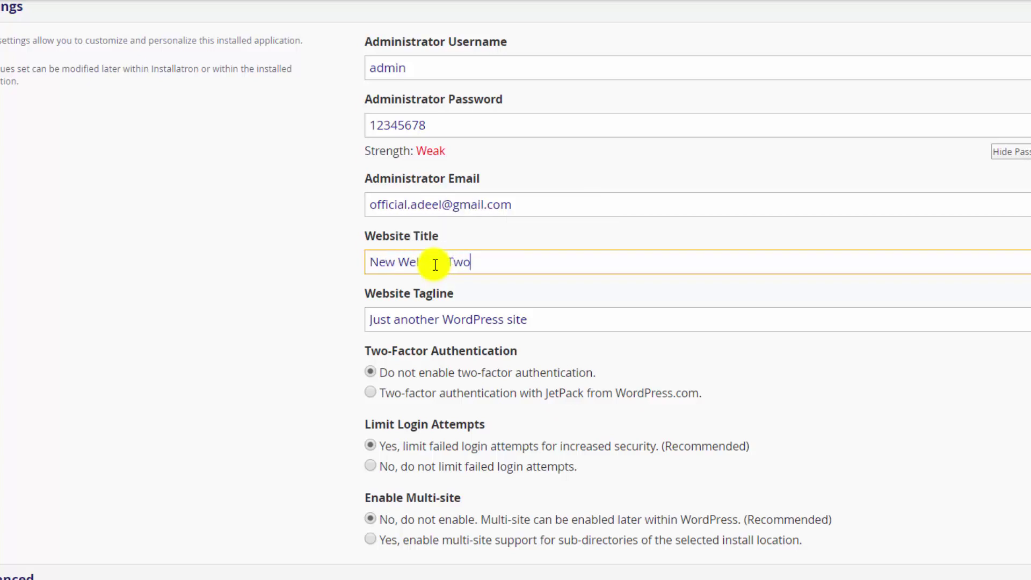
{"action": "type", "text": " Ocean Media"}
{"action": "key", "text": "Tab"}
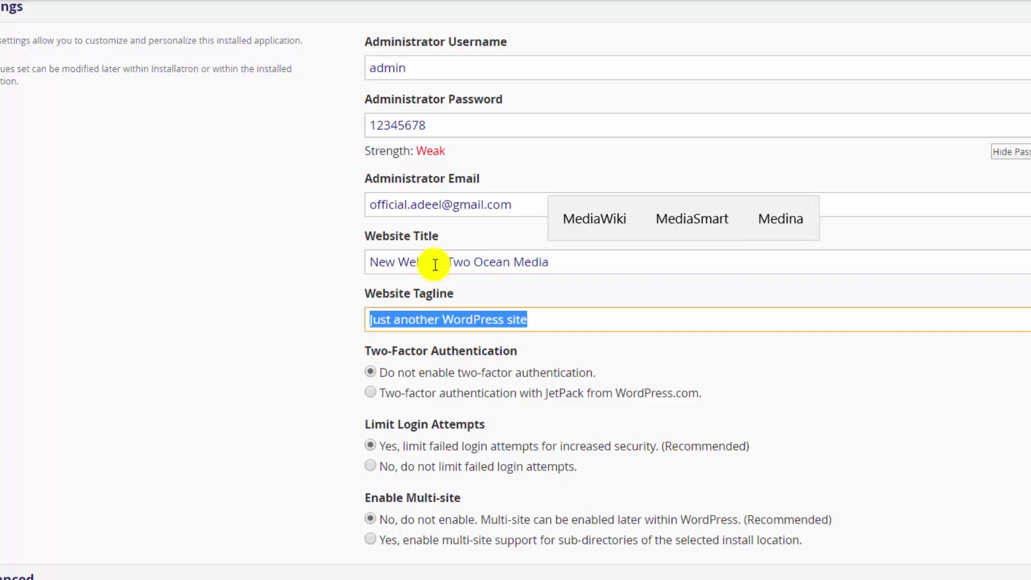
{"action": "type", "text": "A"}
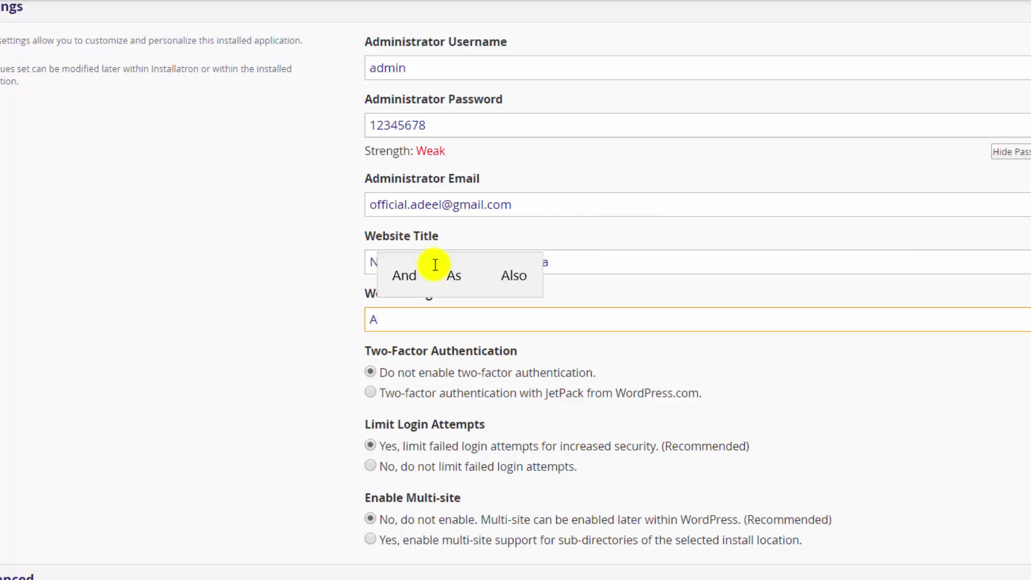
{"action": "key", "text": "BackSpace"}
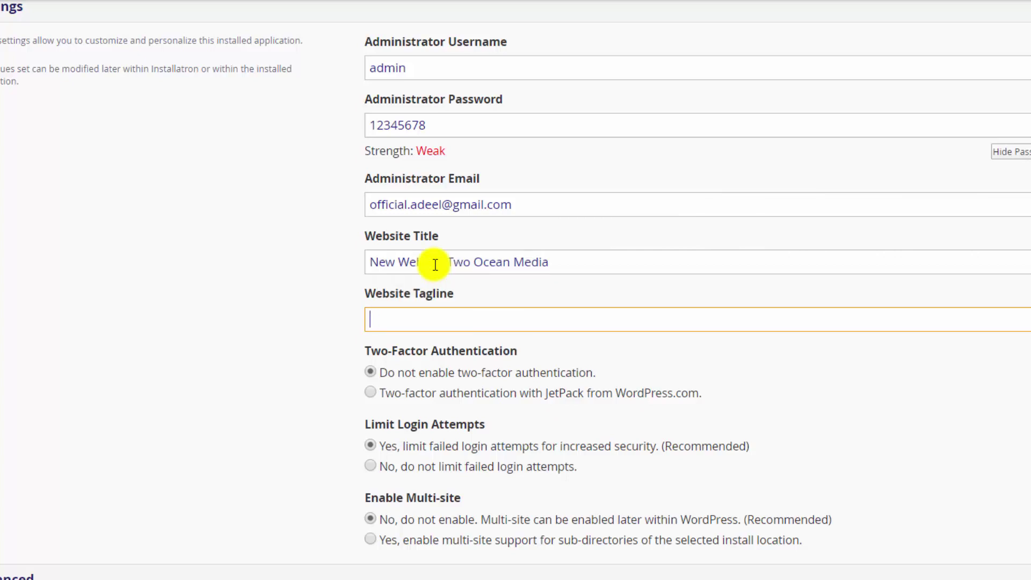
{"action": "type", "text": "Growing IT comp"}
{"action": "key", "text": "BackSpace"}
{"action": "key", "text": "BackSpace"}
{"action": "type", "text": "ompa"}
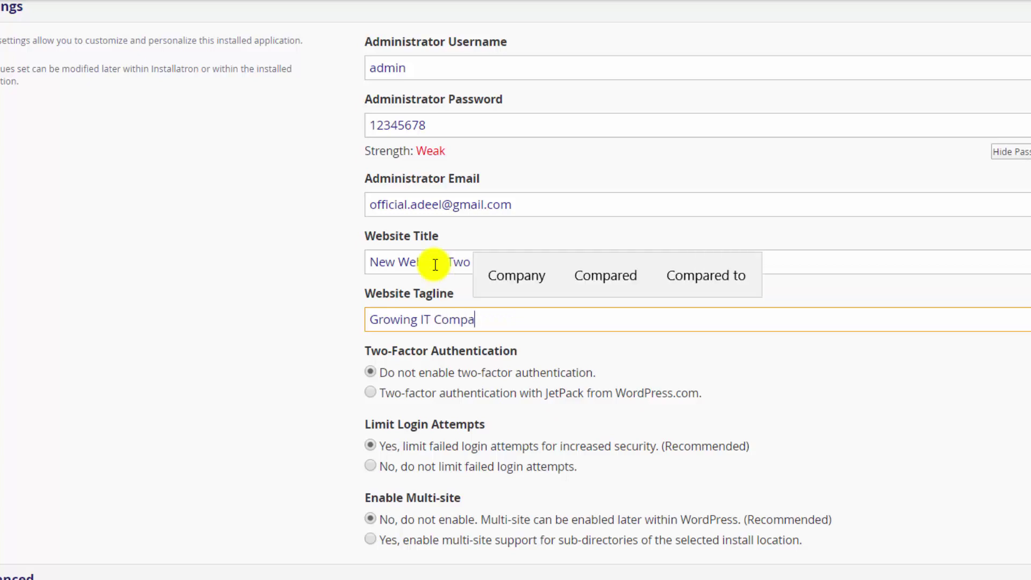
{"action": "type", "text": "ny"}
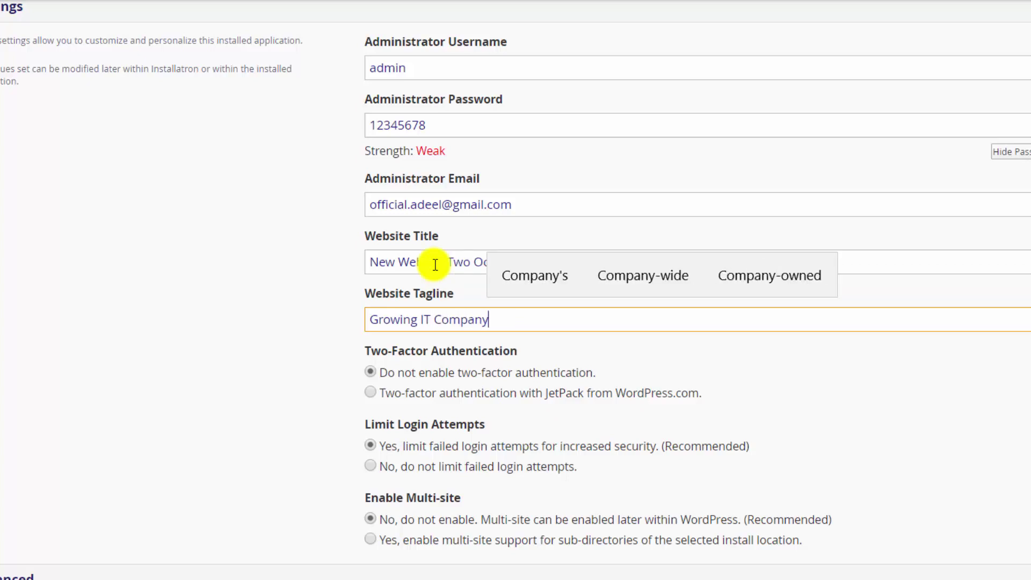
{"action": "scroll", "coordinate": [945, 314], "scroll_direction": "down", "scroll_amount": 4}
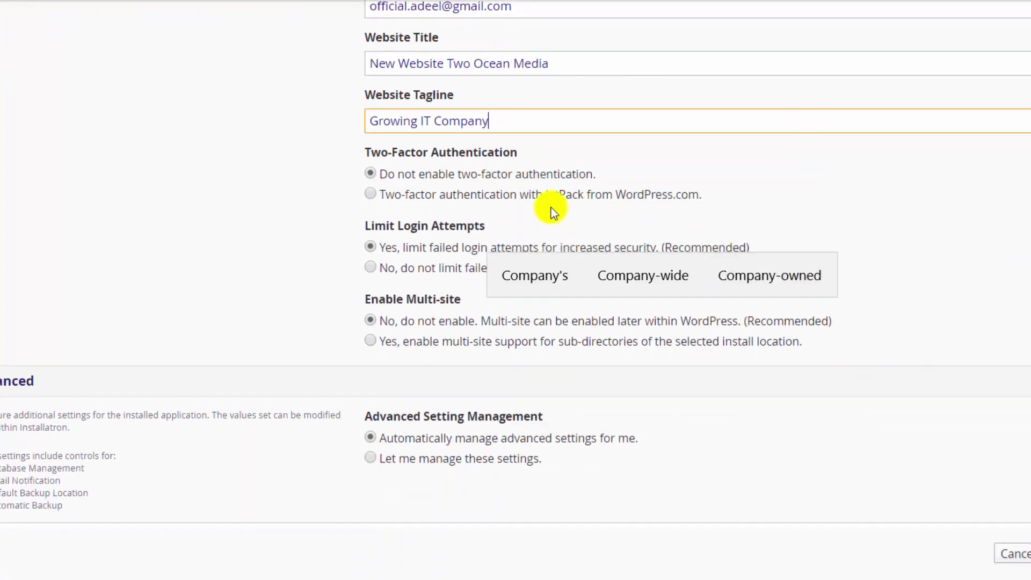
{"action": "left_click", "coordinate": [429, 172]}
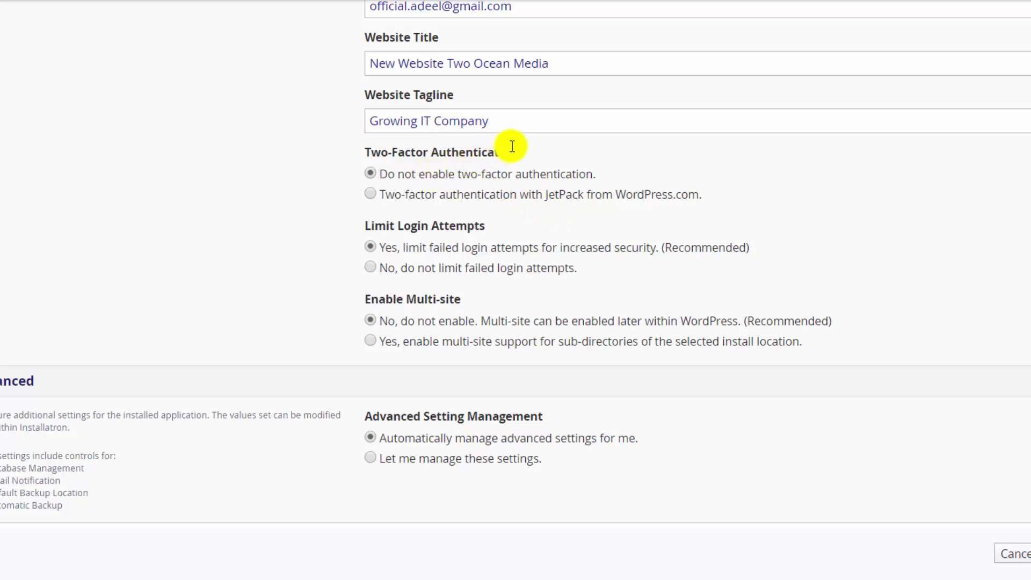
{"action": "left_click_drag", "start_coordinate": [533, 148], "coordinate": [369, 150]}
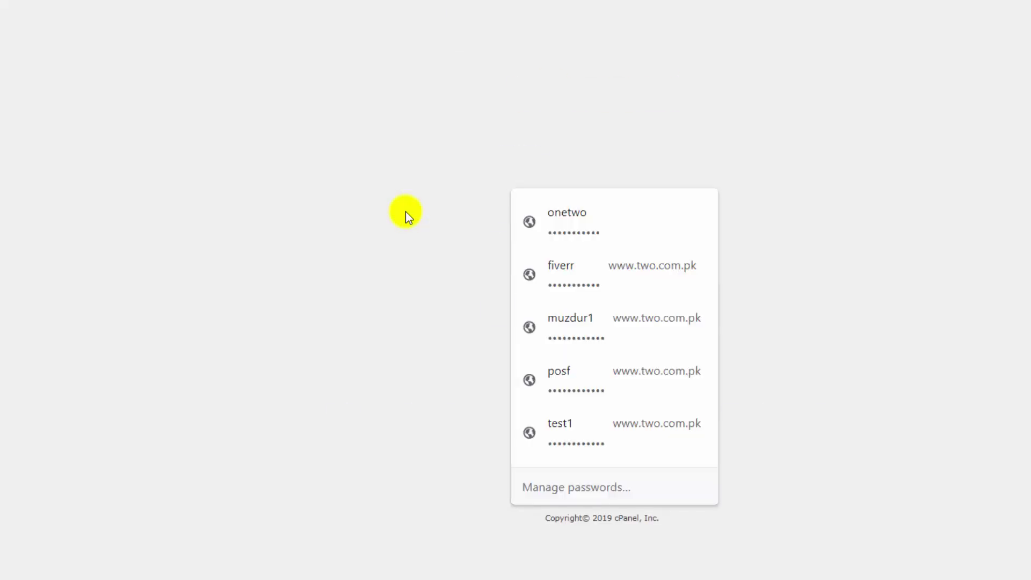
- Log back in to cPanel with the saved credentials after the session expired
{"action": "left_click", "coordinate": [444, 272]}
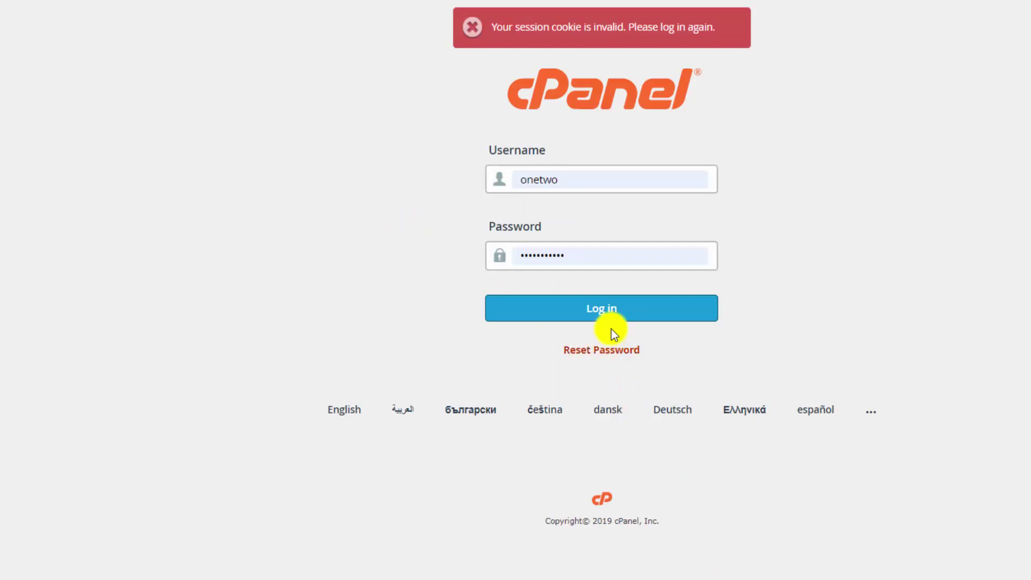
{"action": "left_click", "coordinate": [611, 314]}
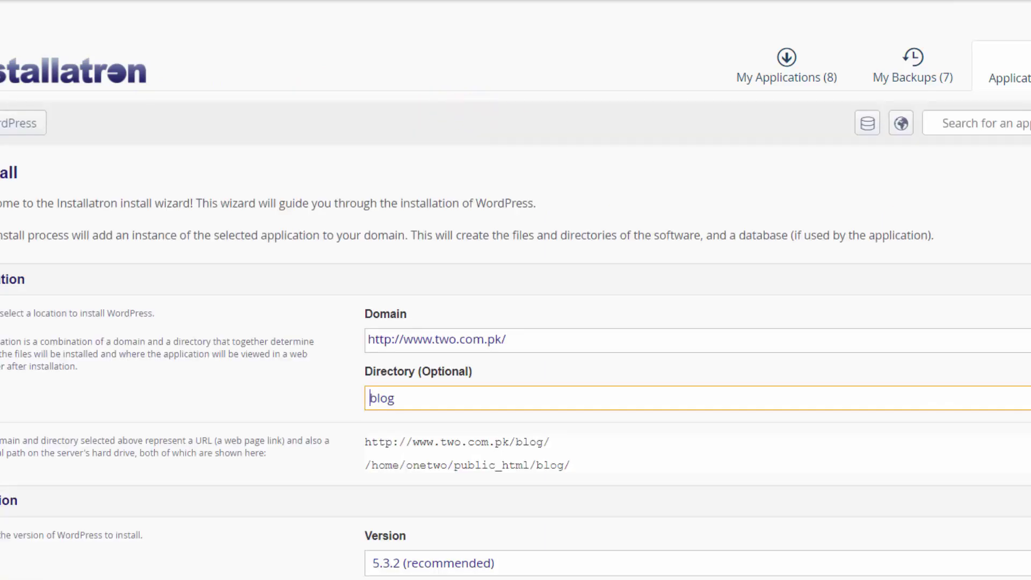
- Replace the install directory 'blog' with 'newwebsite'
{"action": "scroll", "coordinate": [516, 290], "scroll_direction": "down", "scroll_amount": 5}
{"action": "key", "text": "ctrl+a"}
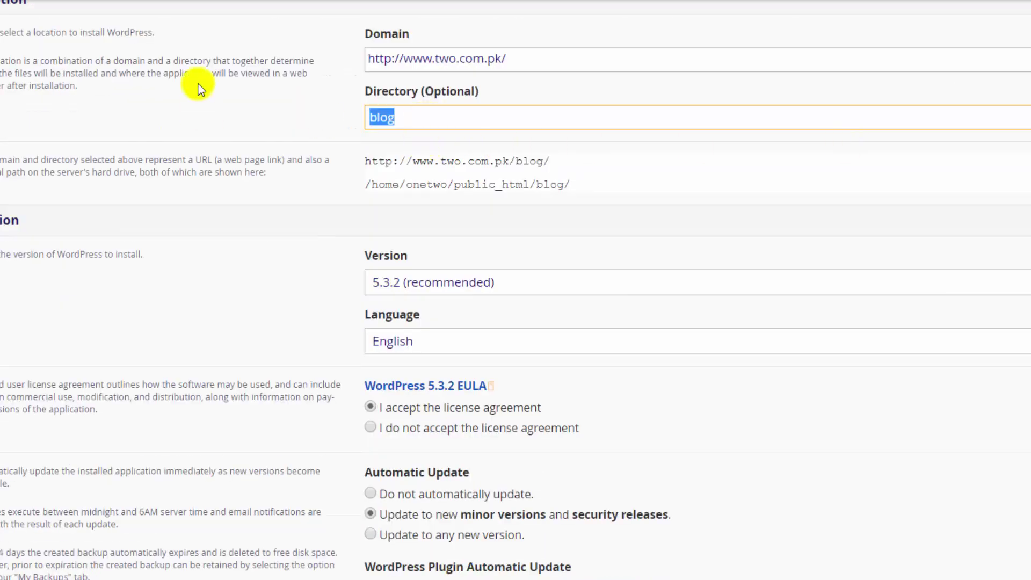
{"action": "type", "text": "New"}
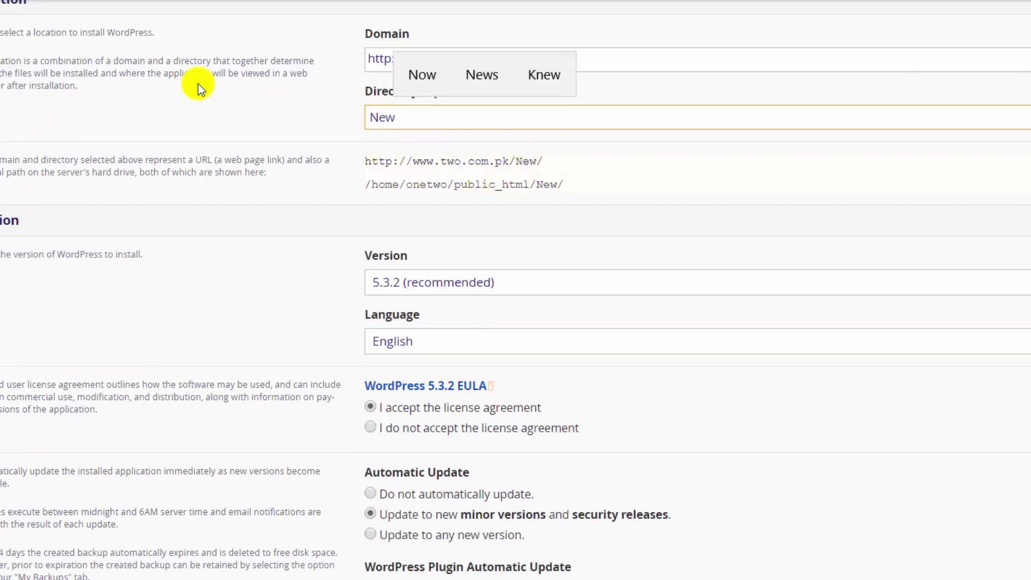
{"action": "type", "text": "webs"}
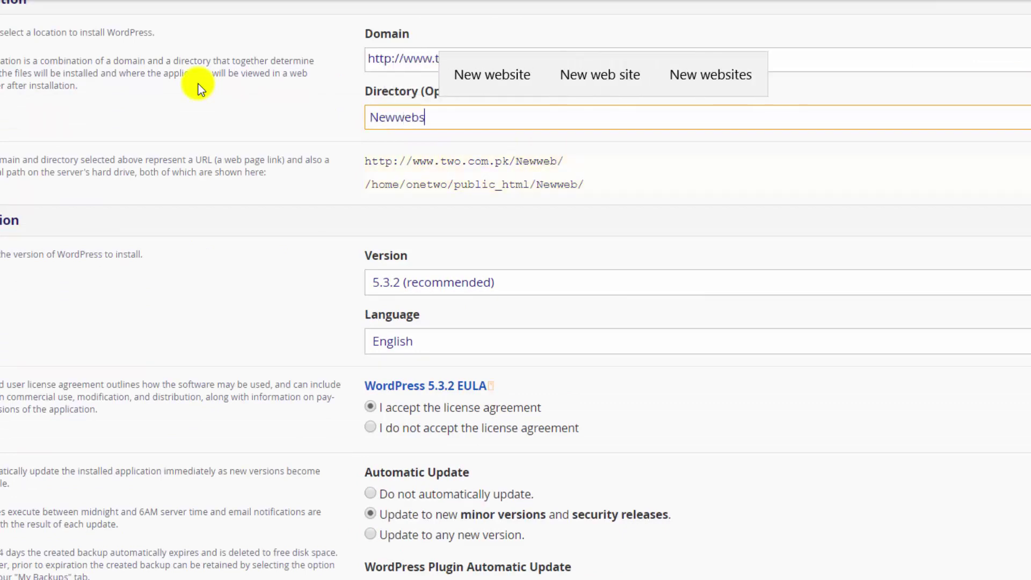
{"action": "type", "text": "ite"}
{"action": "left_click_drag", "start_coordinate": [397, 117], "coordinate": [306, 120]}
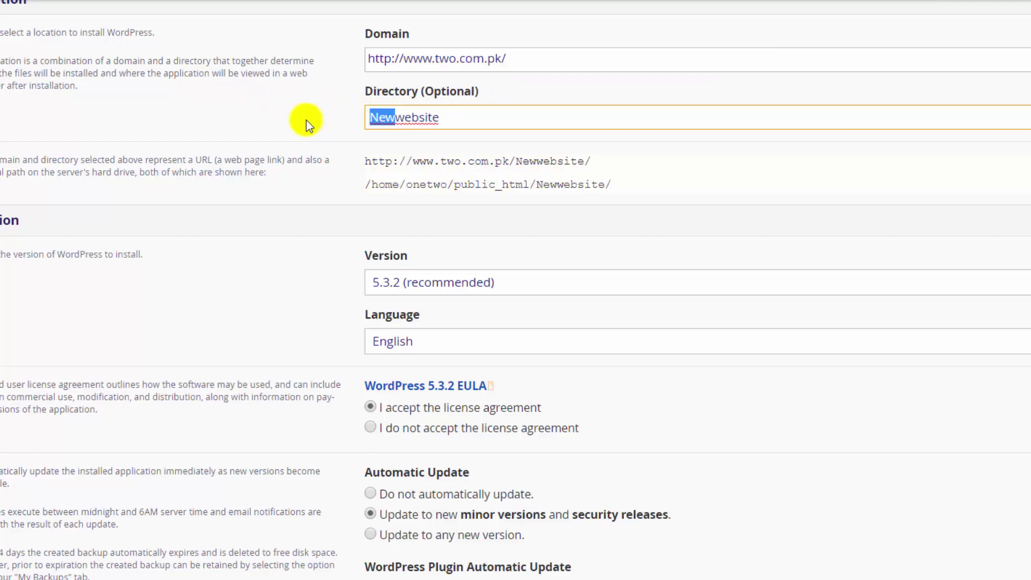
{"action": "type", "text": "new"}
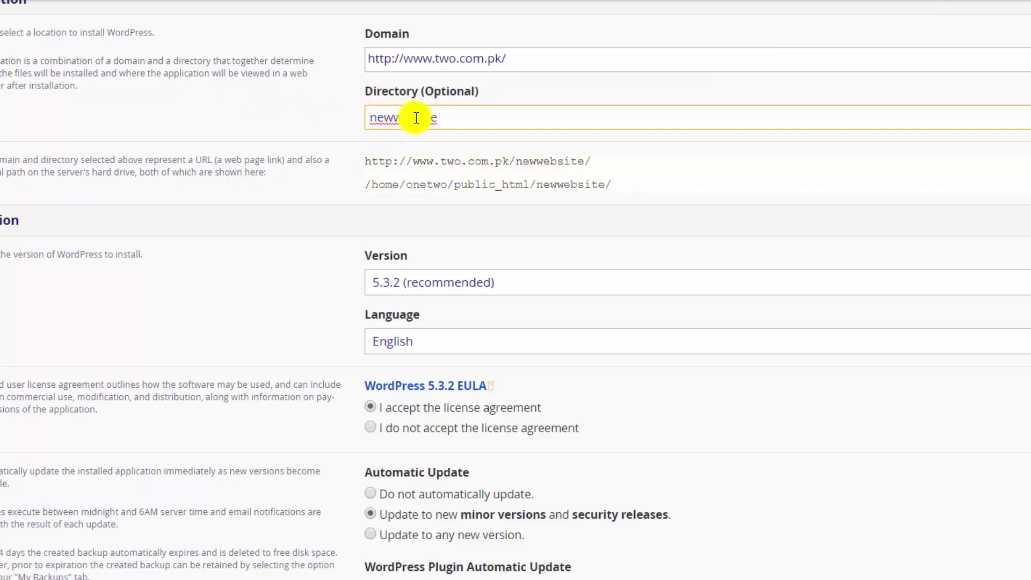
{"action": "scroll", "coordinate": [515, 290], "scroll_direction": "down", "scroll_amount": 12}
{"action": "scroll", "coordinate": [515, 290], "scroll_direction": "down", "scroll_amount": 2}
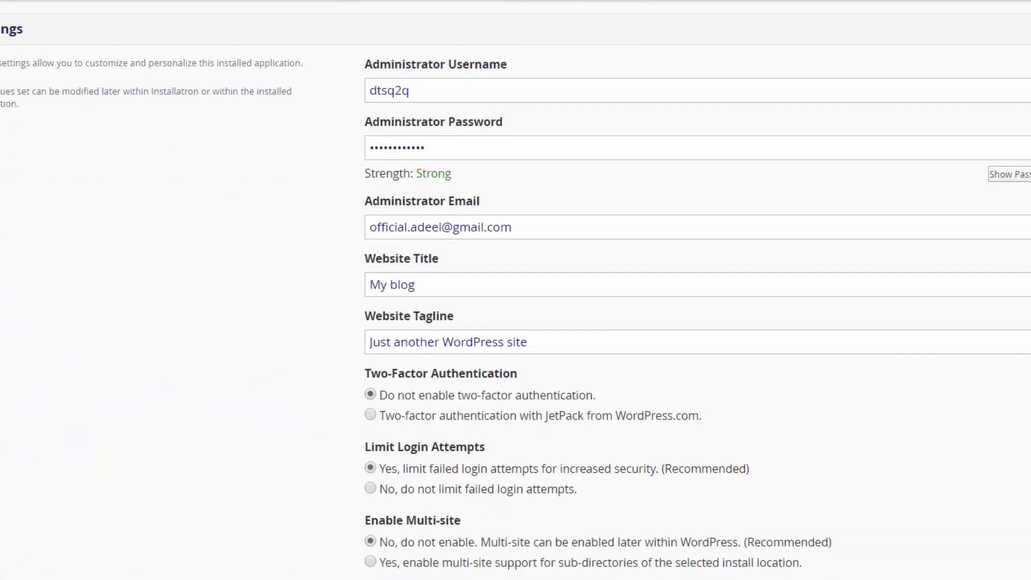
- Set the administrator username to 'admin' and enter the admin password
{"action": "left_click_drag", "start_coordinate": [456, 91], "coordinate": [158, 79]}
{"action": "type", "text": "admin"}
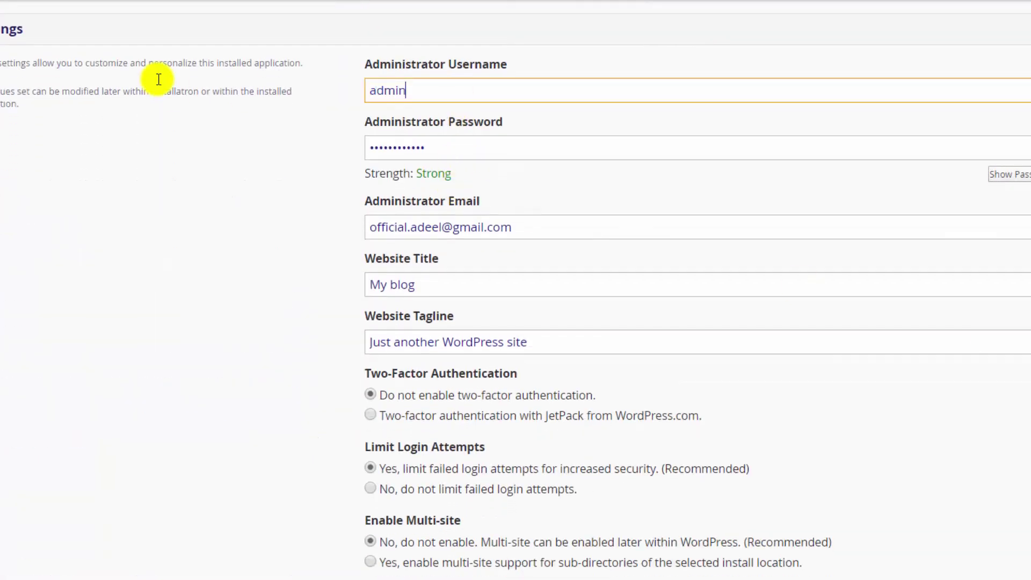
{"action": "key", "text": "Tab"}
{"action": "type", "text": "adm"}
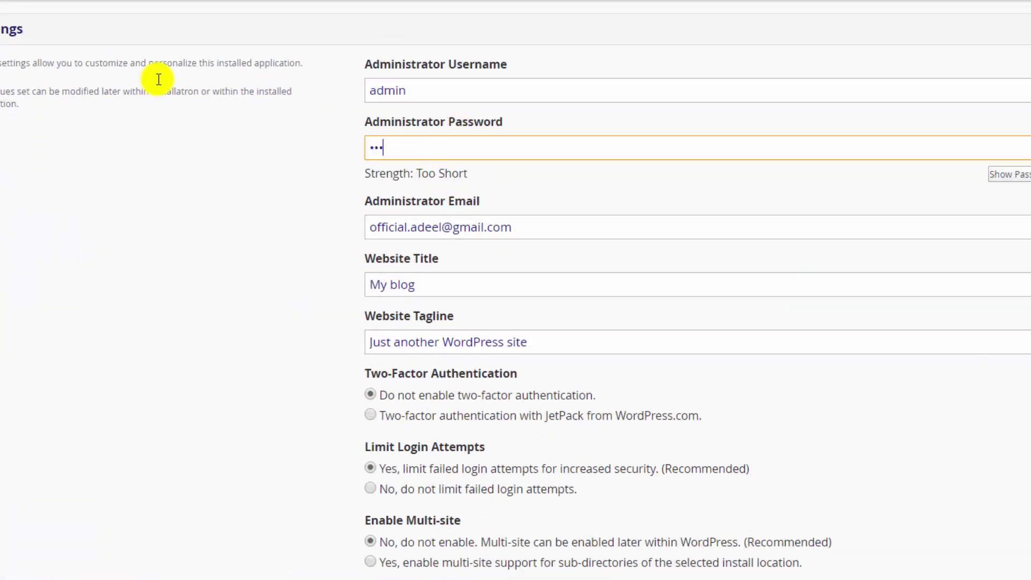
{"action": "type", "text": "•••"}
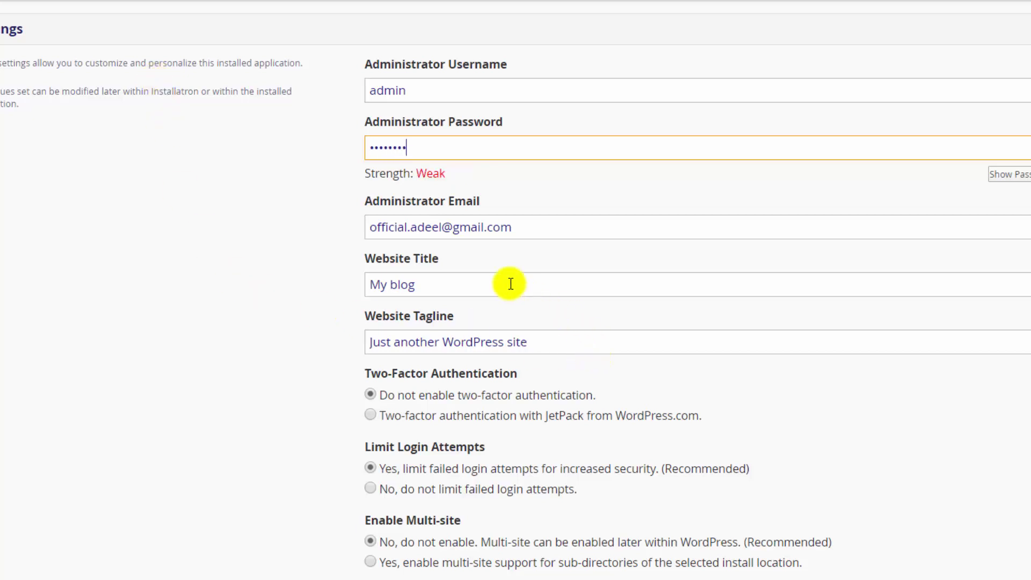
- Set the website title to 'Two Ocean Media' and the tagline to 'Growing IT Company'
{"action": "key", "text": "Tab"}
{"action": "key", "text": "Tab"}
{"action": "key", "text": "Tab"}
{"action": "type", "text": "Two"}
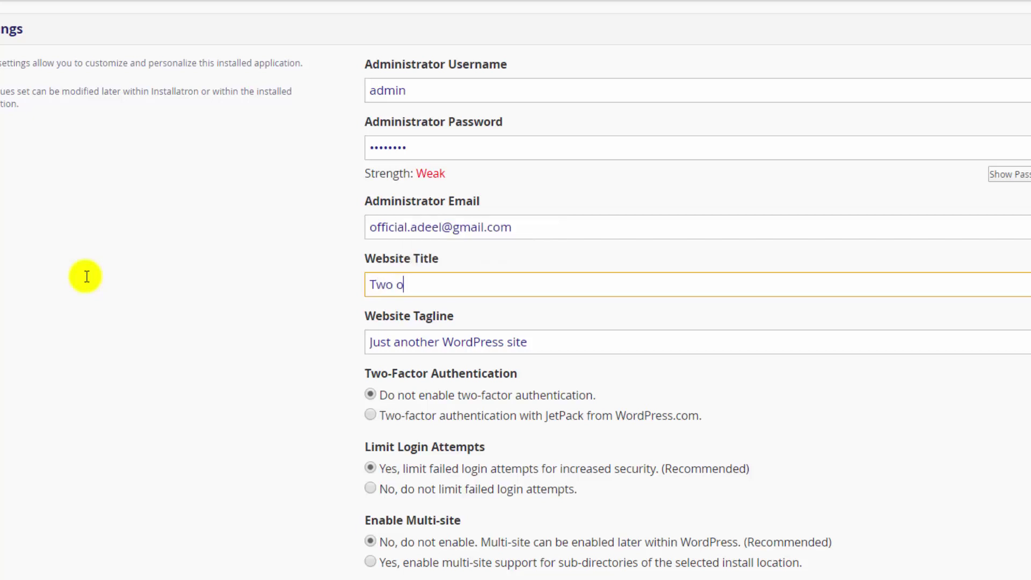
{"action": "key", "text": "BackSpace"}
{"action": "key", "text": "BackSpace"}
{"action": "key", "text": "BackSpace"}
{"action": "key", "text": "BackSpace"}
{"action": "type", "text": "oC"}
{"action": "key", "text": "BackSpace"}
{"action": "type", "text": "Ocean M"}
{"action": "type", "text": "eid"}
{"action": "key", "text": "BackSpace"}
{"action": "key", "text": "BackSpace"}
{"action": "type", "text": "dia"}
{"action": "key", "text": "Tab"}
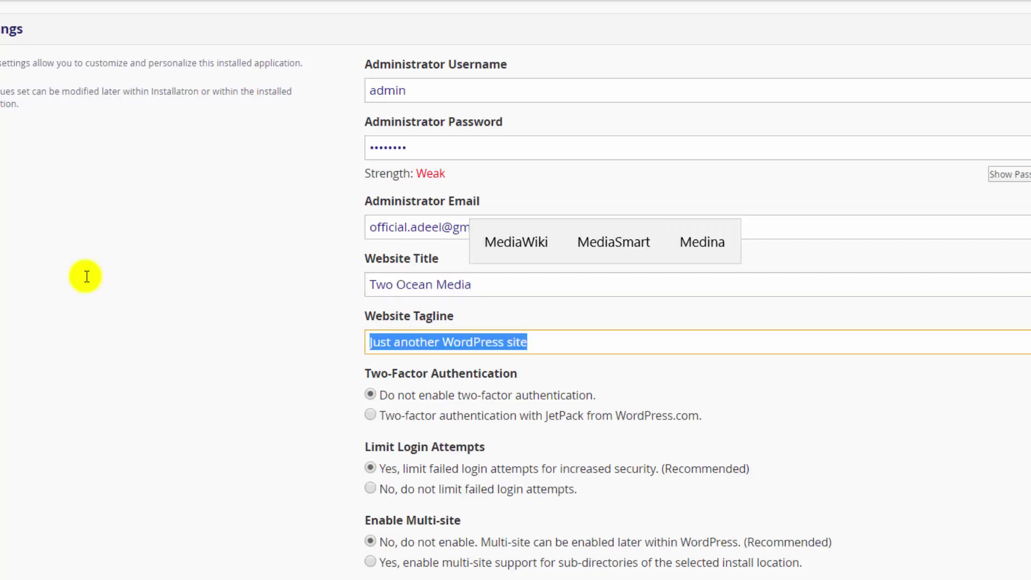
{"action": "key", "text": "BackSpace"}
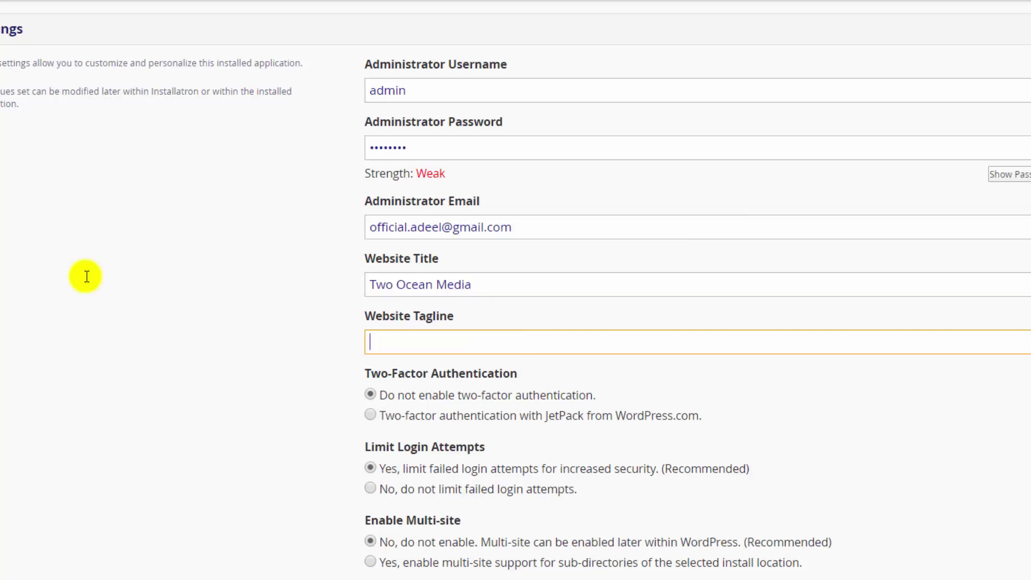
{"action": "type", "text": "Growing IT Company"}
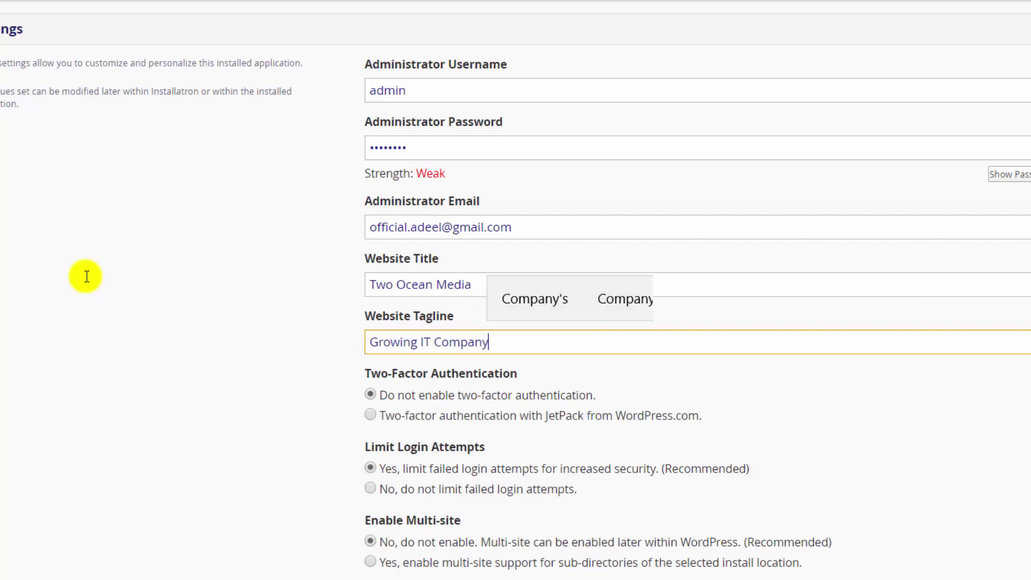
- Choose 'No, do not limit failed login attempts' under Limit Login Attempts
{"action": "scroll", "coordinate": [852, 230], "scroll_direction": "down", "scroll_amount": 5}
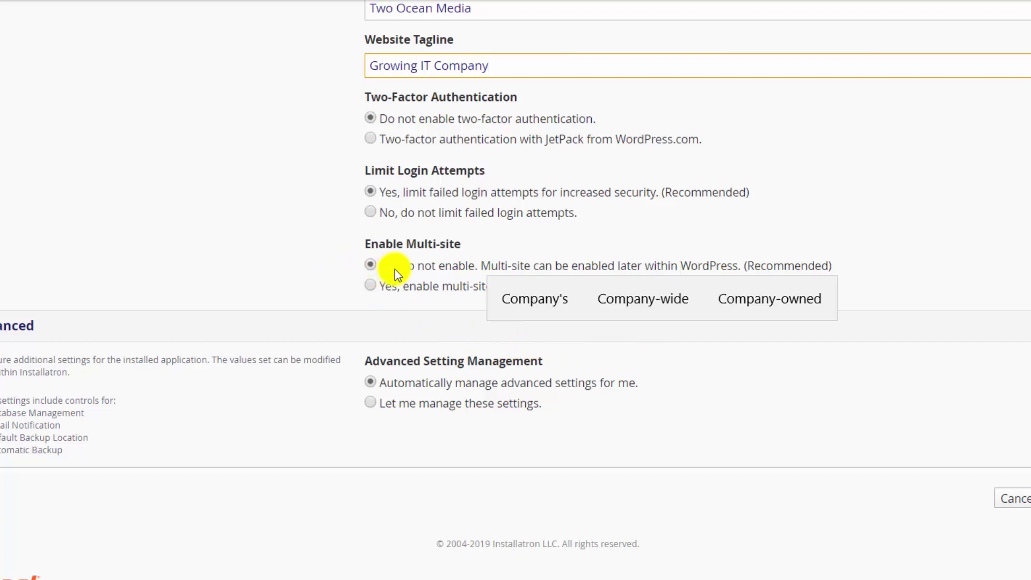
{"action": "left_click_drag", "start_coordinate": [403, 245], "coordinate": [491, 245]}
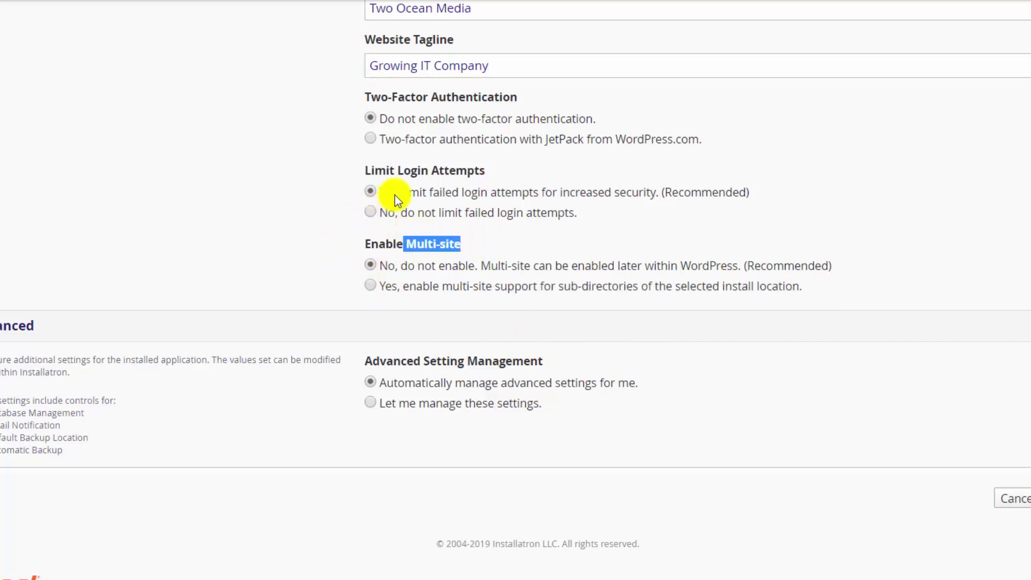
{"action": "left_click", "coordinate": [394, 214]}
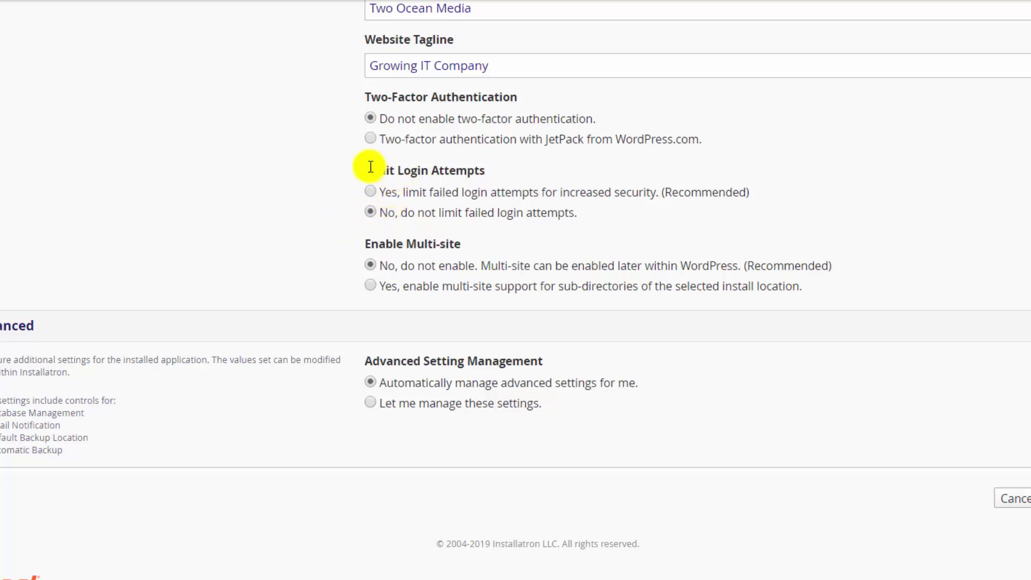
{"action": "left_click_drag", "start_coordinate": [371, 170], "coordinate": [474, 171]}
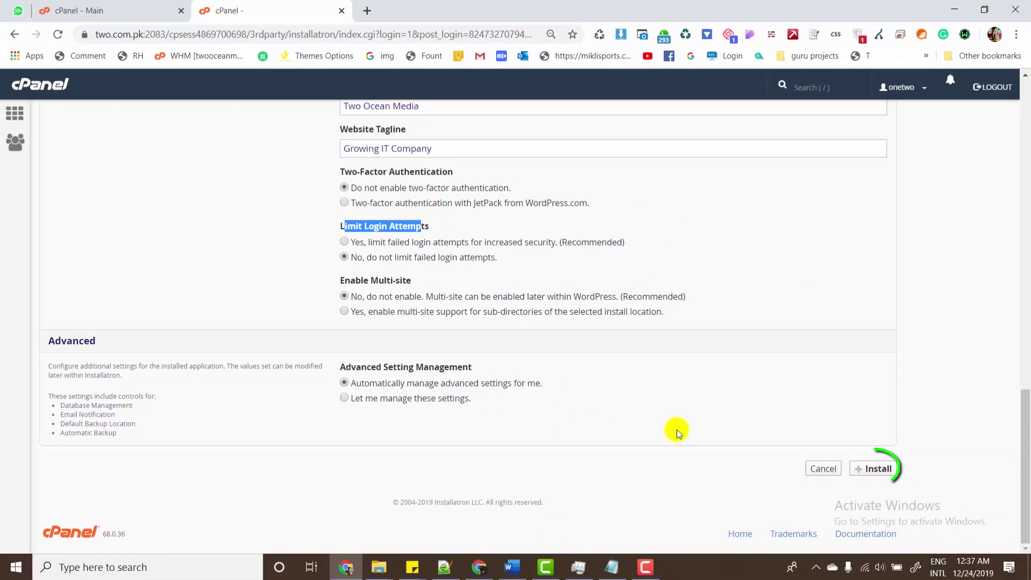
{"action": "left_click", "coordinate": [864, 467]}
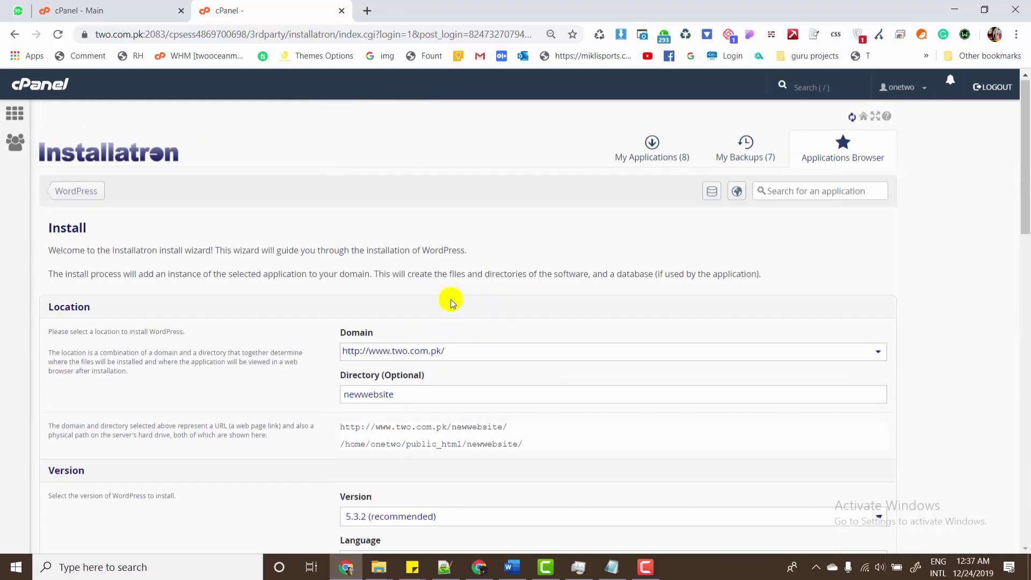
{"action": "scroll", "coordinate": [439, 301], "scroll_direction": "down", "scroll_amount": 8}
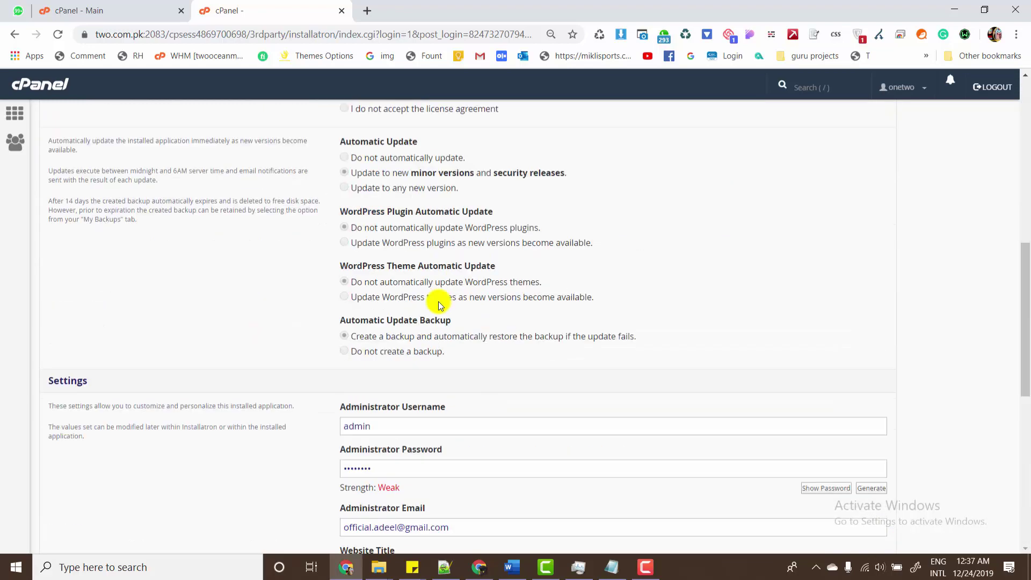
{"action": "scroll", "coordinate": [438, 301], "scroll_direction": "up", "scroll_amount": 9}
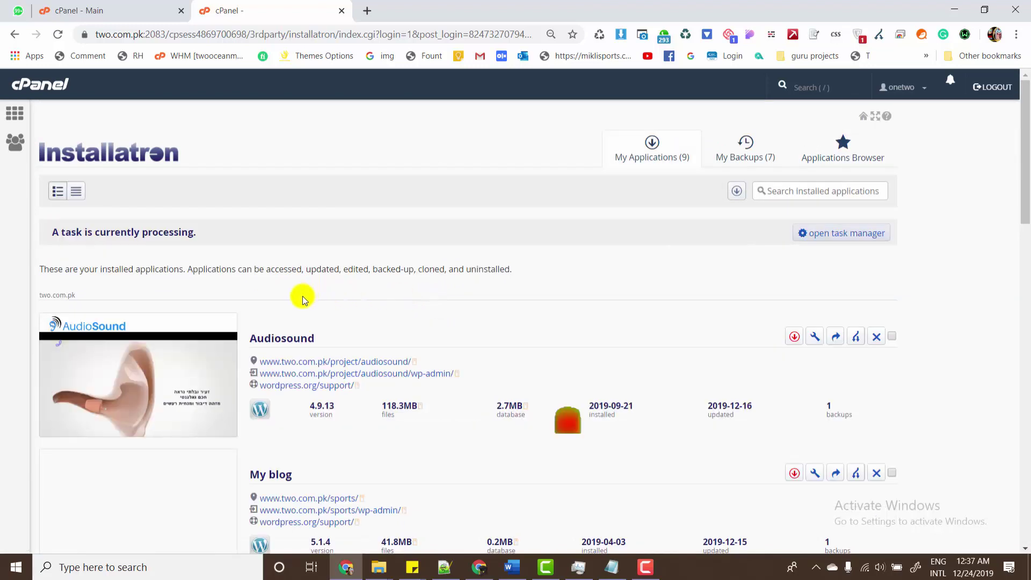
{"action": "scroll", "coordinate": [1018, 179], "scroll_direction": "down", "scroll_amount": 1}
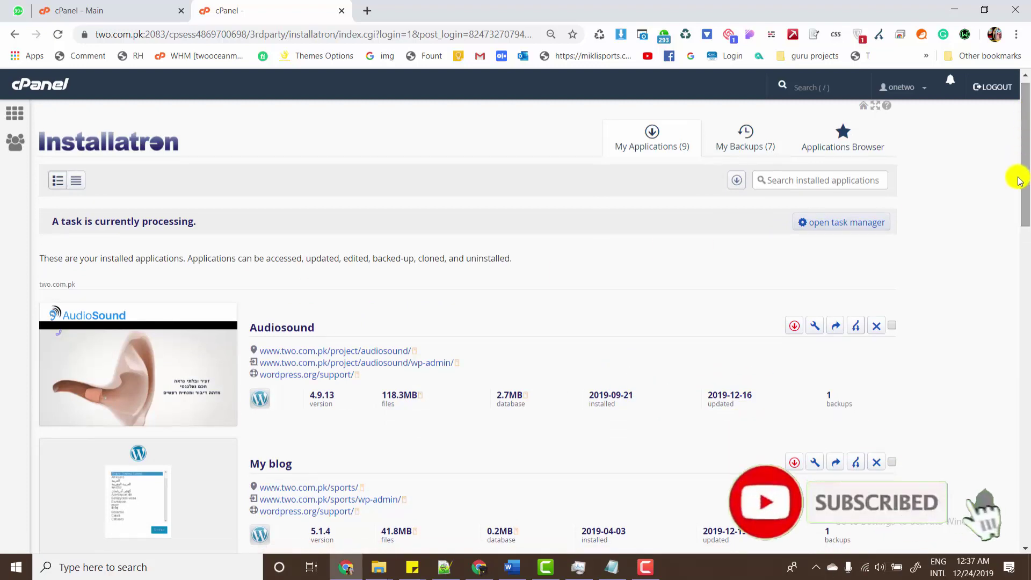
{"action": "scroll", "coordinate": [1018, 180], "scroll_direction": "down", "scroll_amount": 10}
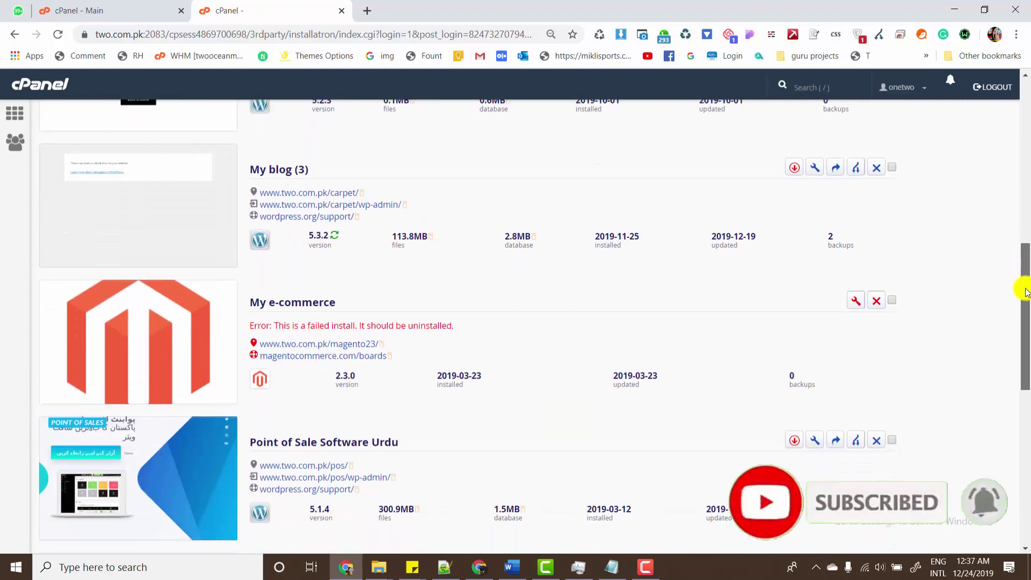
{"action": "left_click_drag", "start_coordinate": [1025, 292], "coordinate": [994, 437]}
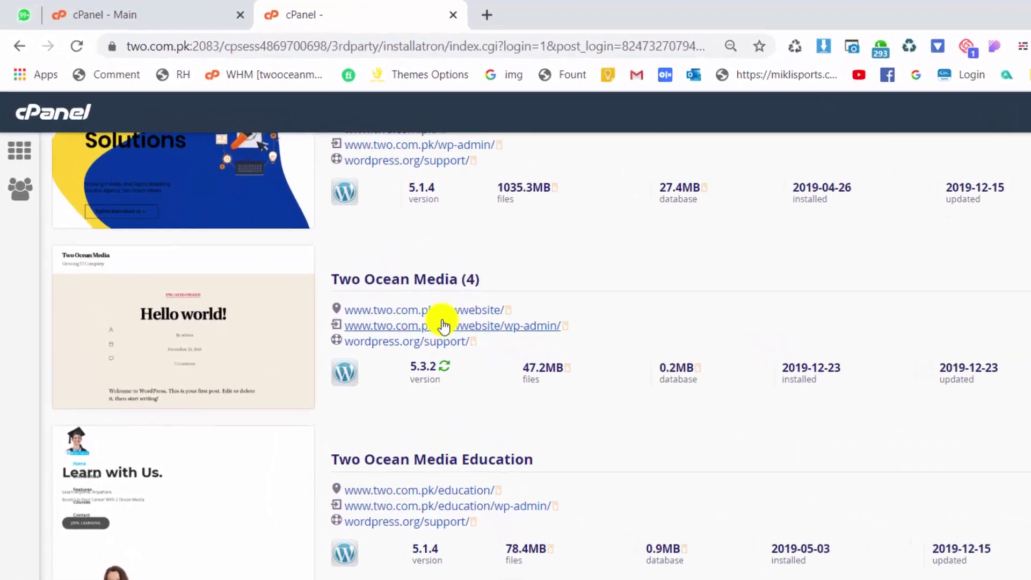
{"action": "middle_click", "coordinate": [441, 311]}
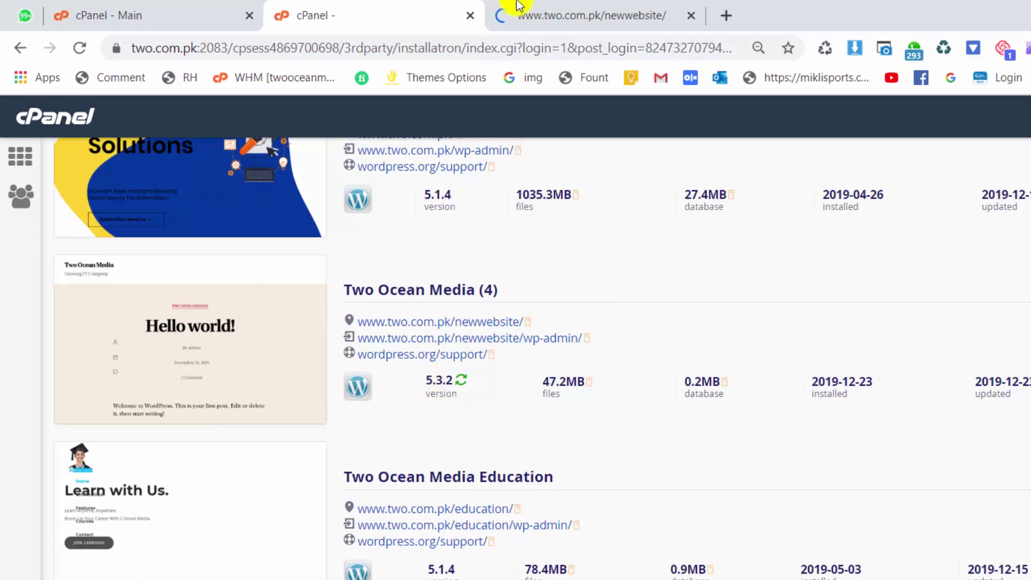
- View the Two Ocean Media site and its Hello world! post in the new tab
{"action": "left_click", "coordinate": [501, 8]}
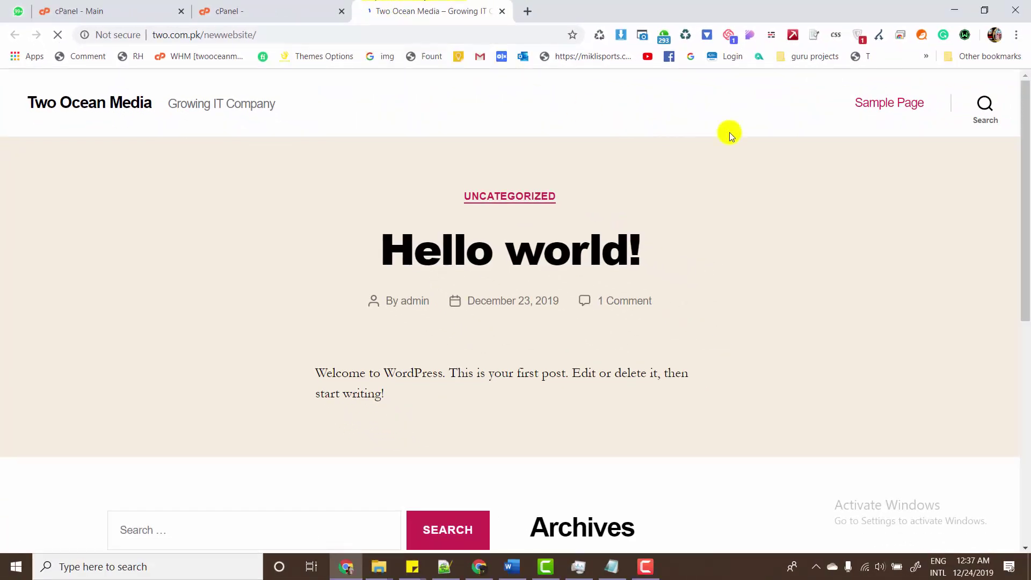
{"action": "scroll", "coordinate": [1016, 318], "scroll_direction": "down", "scroll_amount": 5}
{"action": "scroll", "coordinate": [1012, 365], "scroll_direction": "down", "scroll_amount": 3}
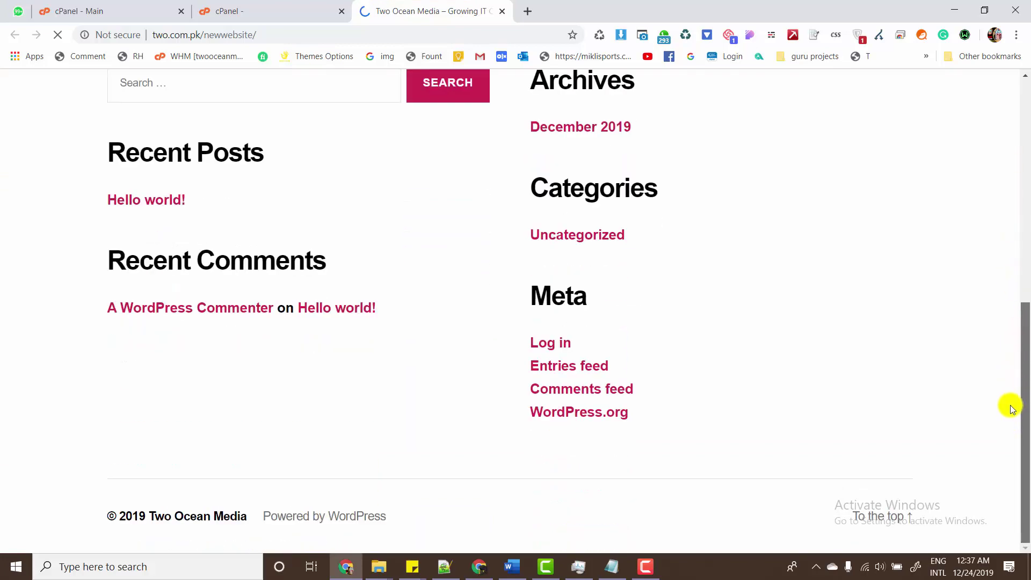
{"action": "scroll", "coordinate": [1020, 268], "scroll_direction": "up", "scroll_amount": 8}
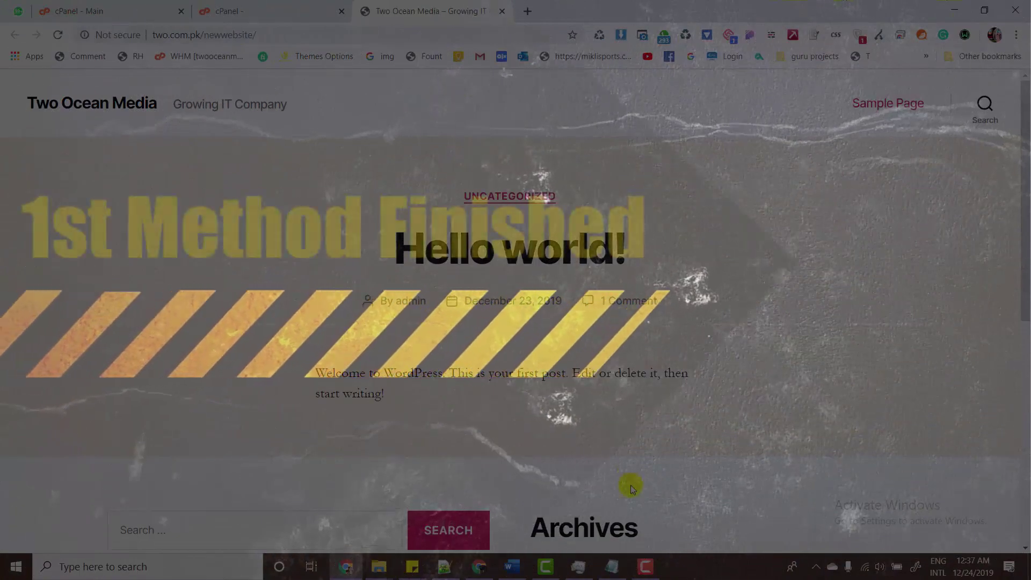
- Bring the Word course outline document to the front for review
{"action": "left_click", "coordinate": [511, 563]}
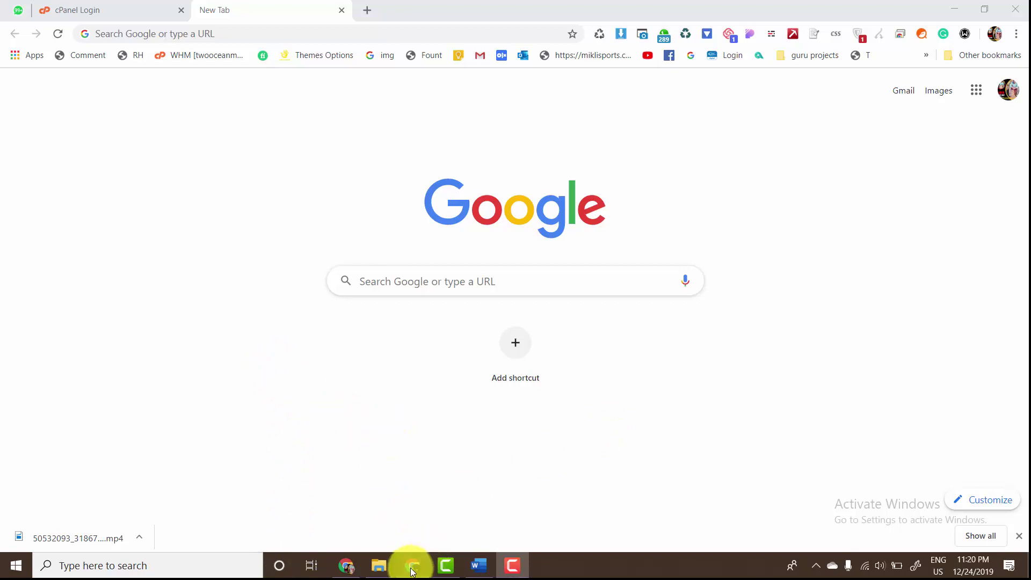
- Run bitnami-wordpress-5.3.2-0-windows-x64-installer.exe from Chrome's downloads with English as the language
{"action": "left_click", "coordinate": [412, 565]}
{"action": "key", "text": "ctrl+j"}
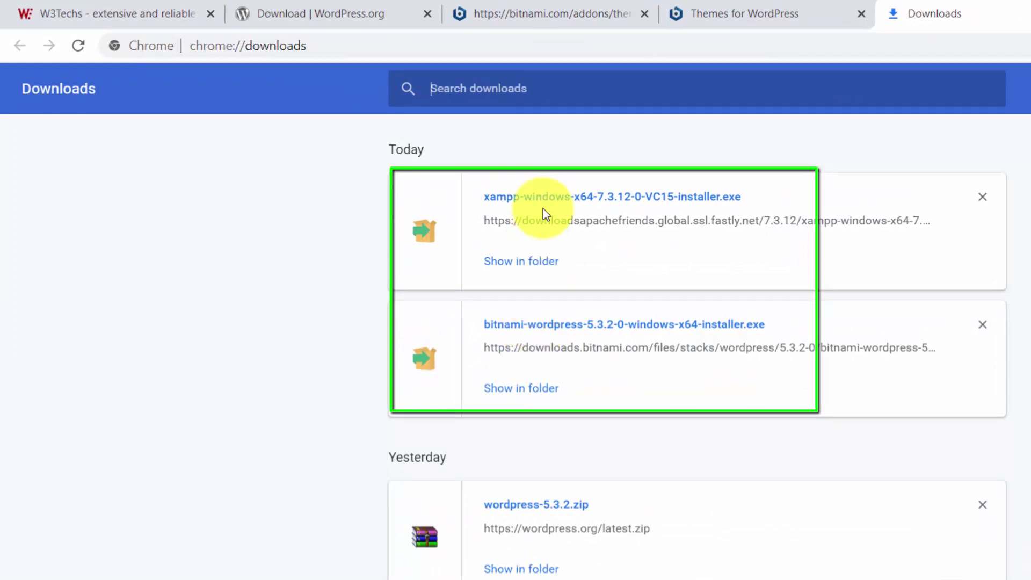
{"action": "left_click", "coordinate": [567, 341]}
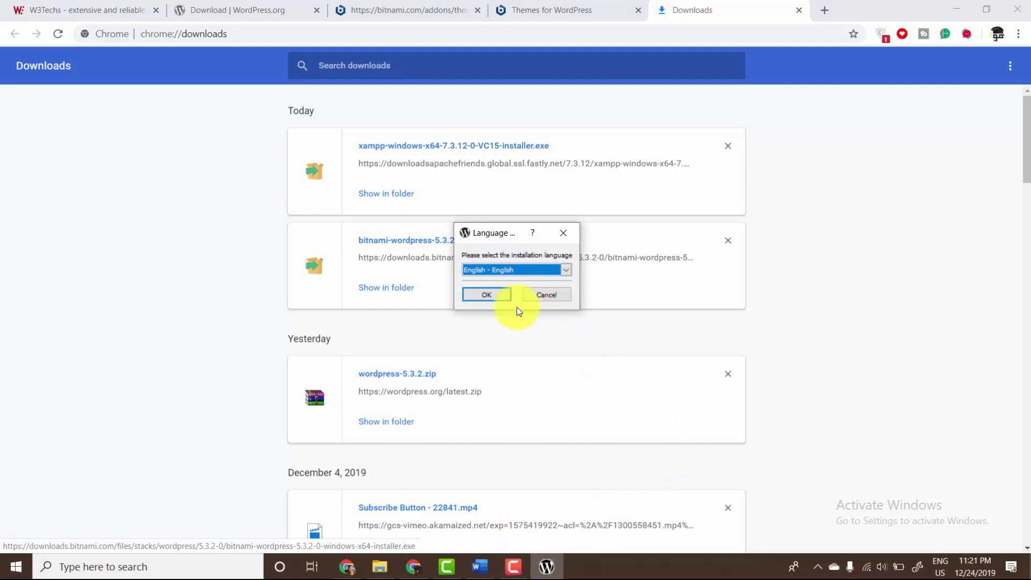
{"action": "left_click", "coordinate": [487, 294]}
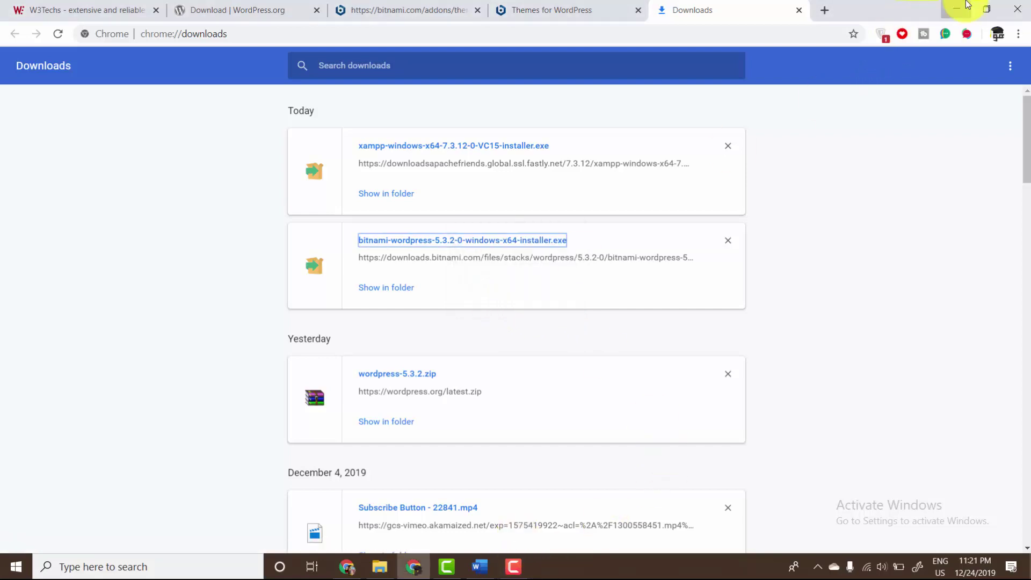
- Minimize the Chrome and Word windows to reveal the installer's antivirus prompt
{"action": "left_click", "coordinate": [956, 9]}
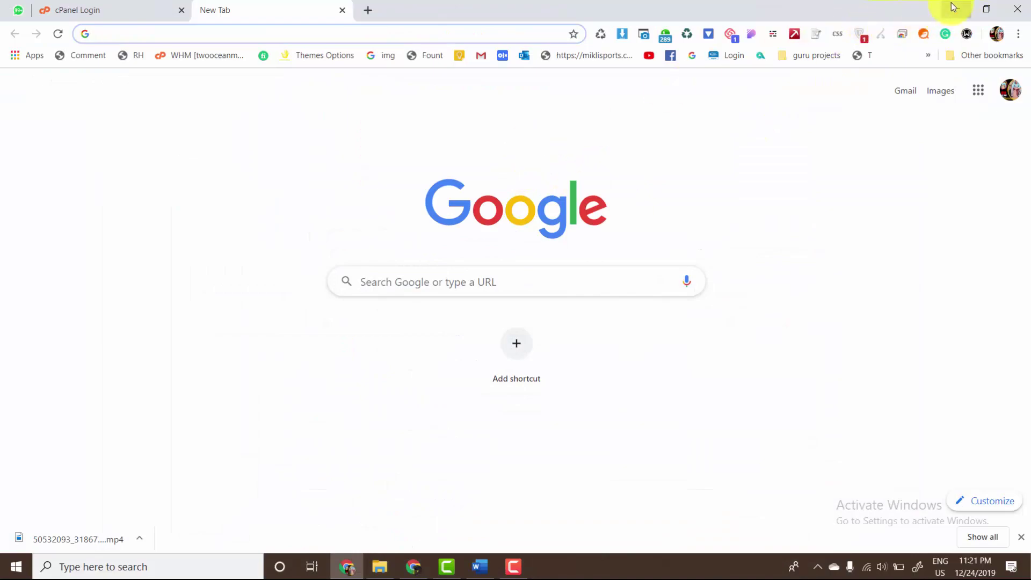
{"action": "left_click", "coordinate": [956, 8]}
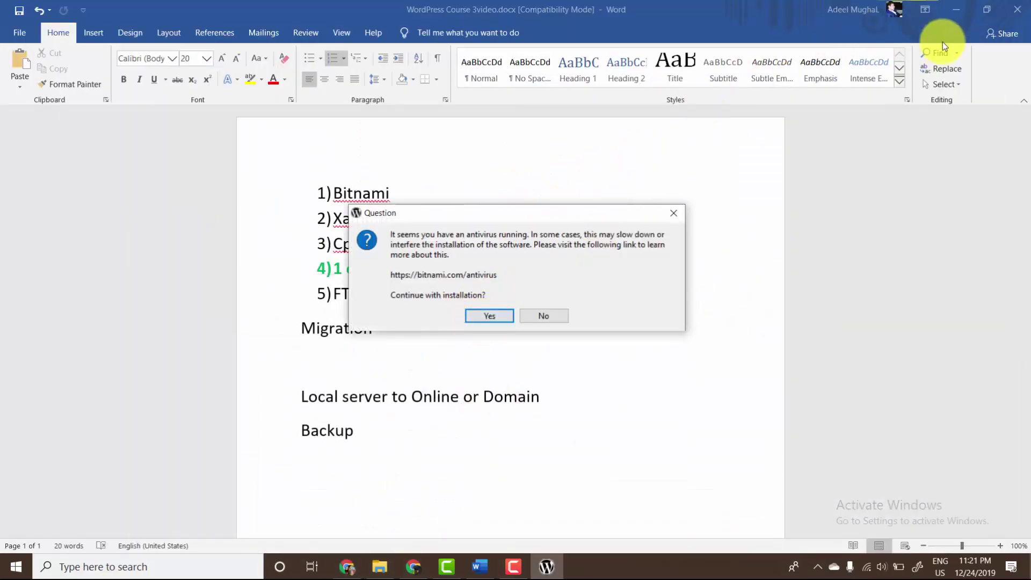
{"action": "left_click", "coordinate": [956, 9]}
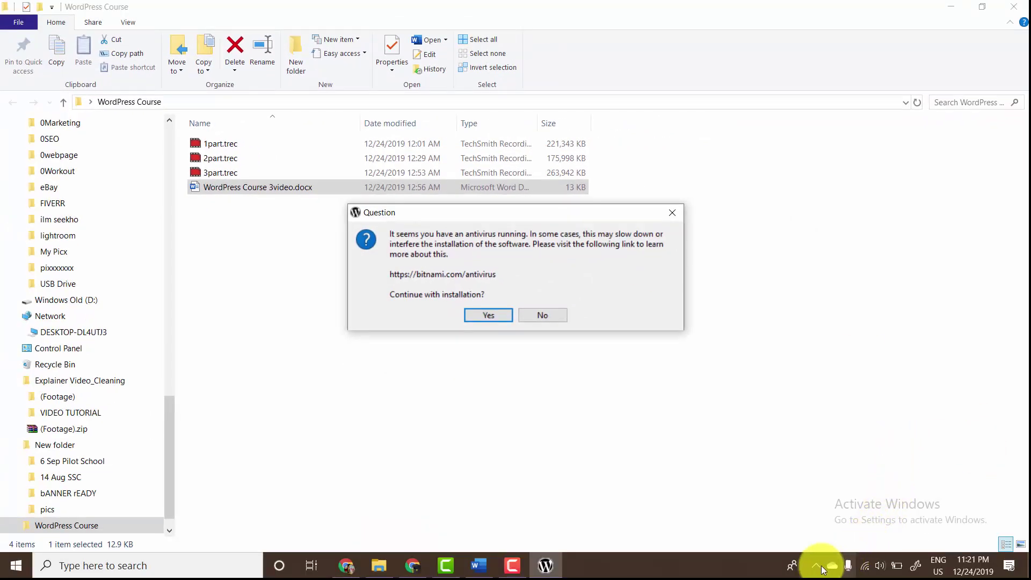
- Turn off Avast Free Antivirus Silent mode from the tray, then return to the installer's warning
{"action": "left_click", "coordinate": [819, 567]}
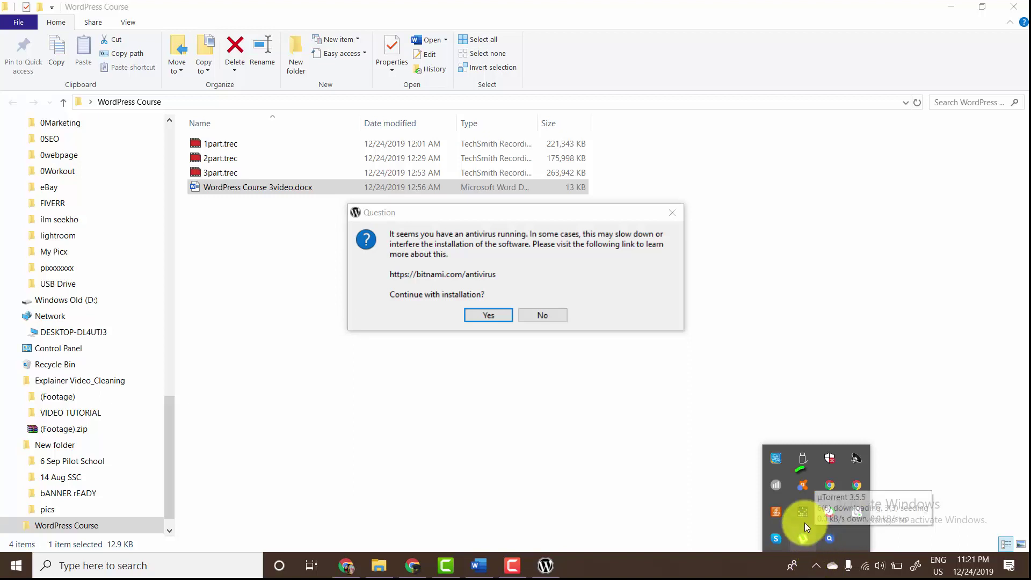
{"action": "left_click", "coordinate": [803, 487]}
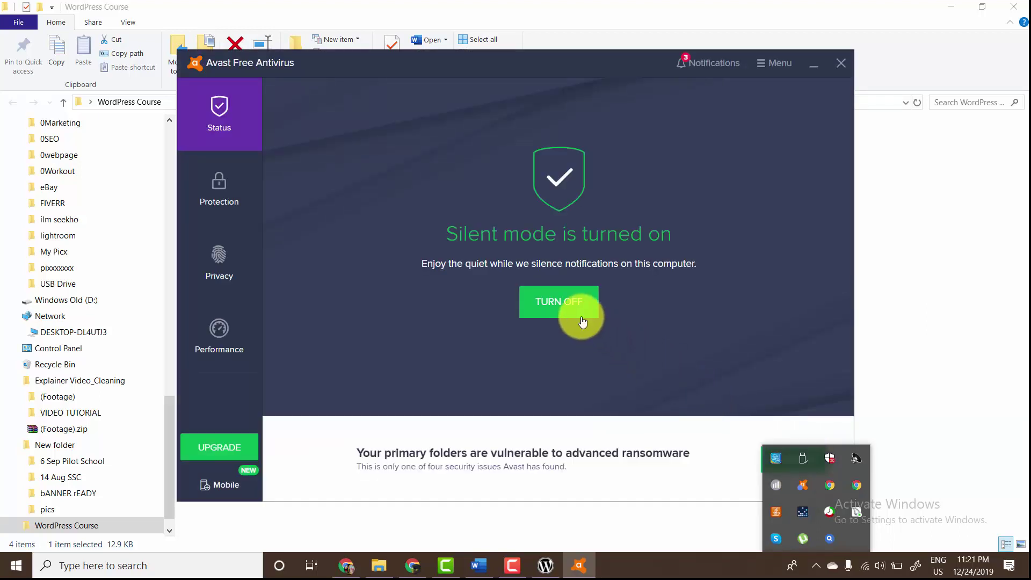
{"action": "left_click", "coordinate": [573, 308]}
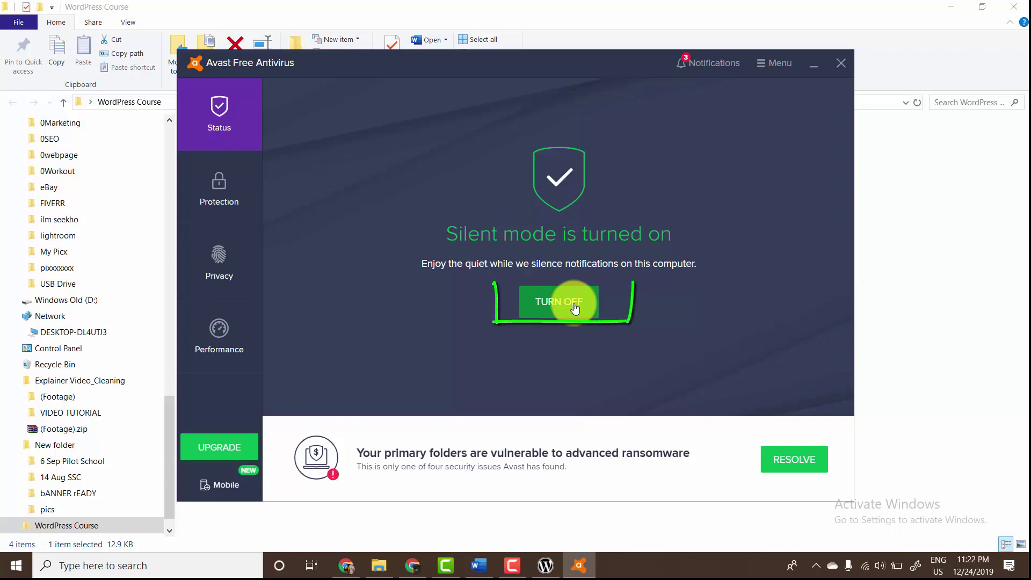
{"action": "left_click", "coordinate": [575, 308]}
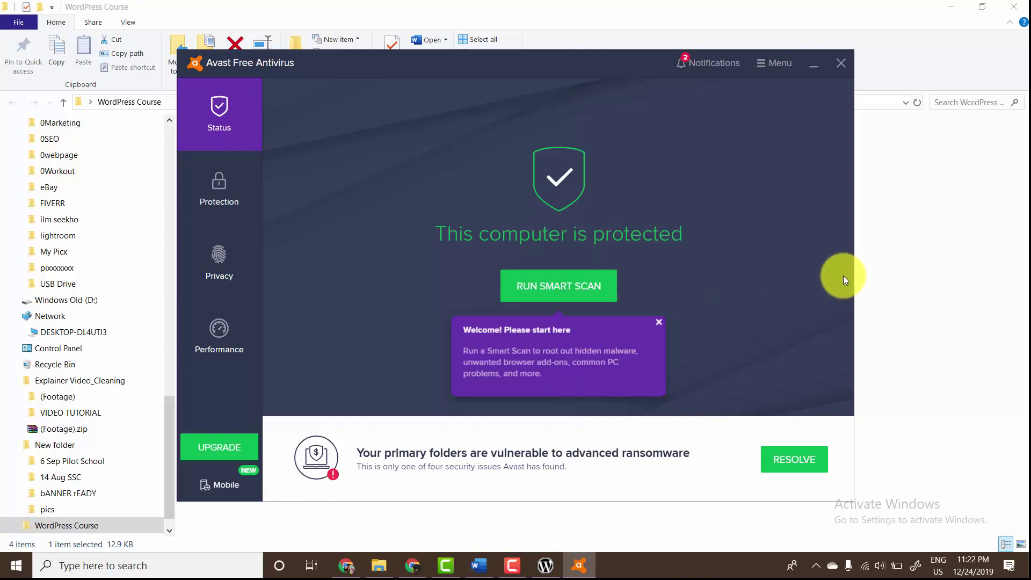
{"action": "left_click", "coordinate": [881, 259]}
{"action": "left_click", "coordinate": [556, 551]}
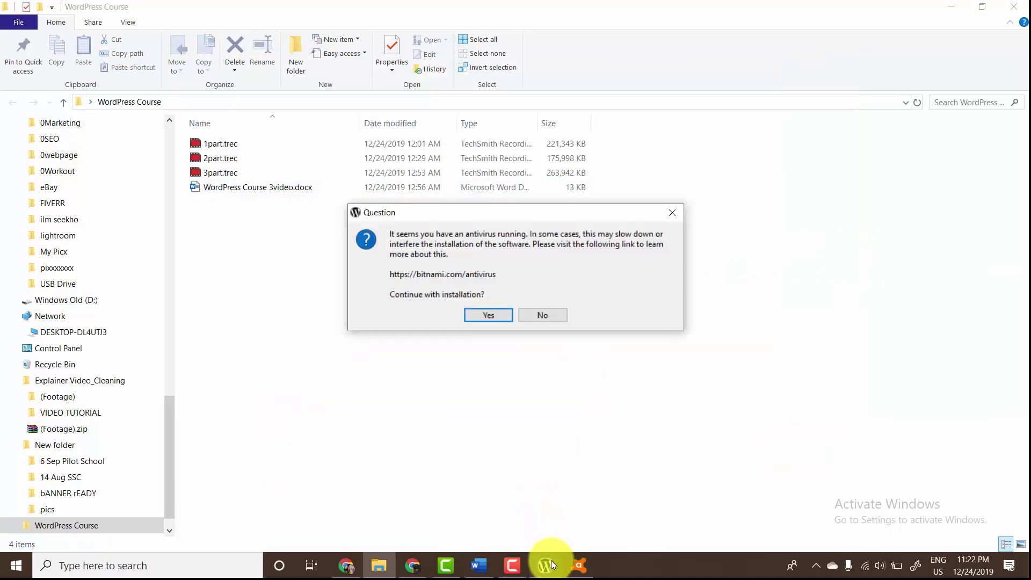
- Continue setup despite the antivirus and pass the component selection, including PhpMyAdmin
{"action": "left_click", "coordinate": [486, 312]}
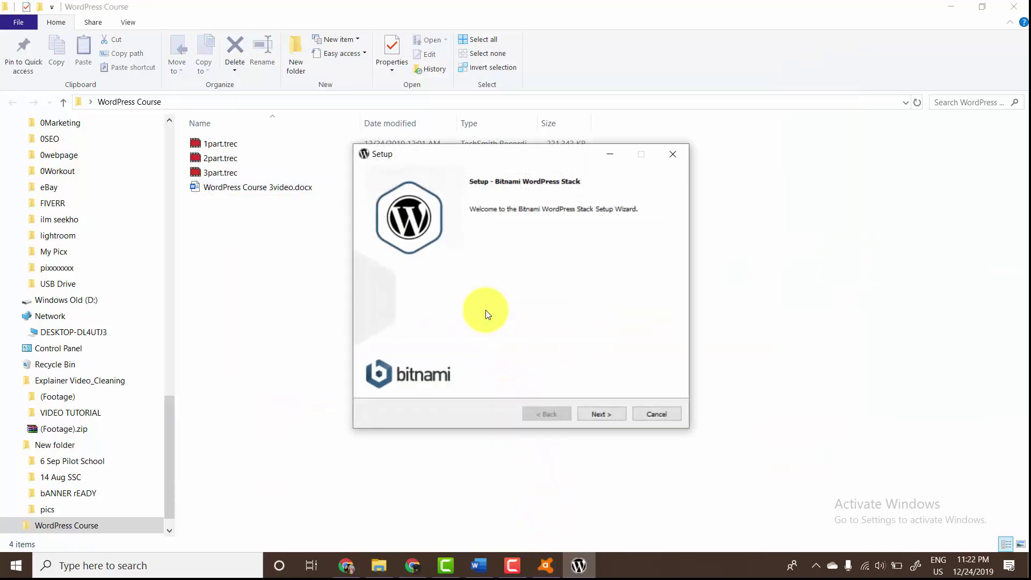
{"action": "left_click", "coordinate": [599, 413]}
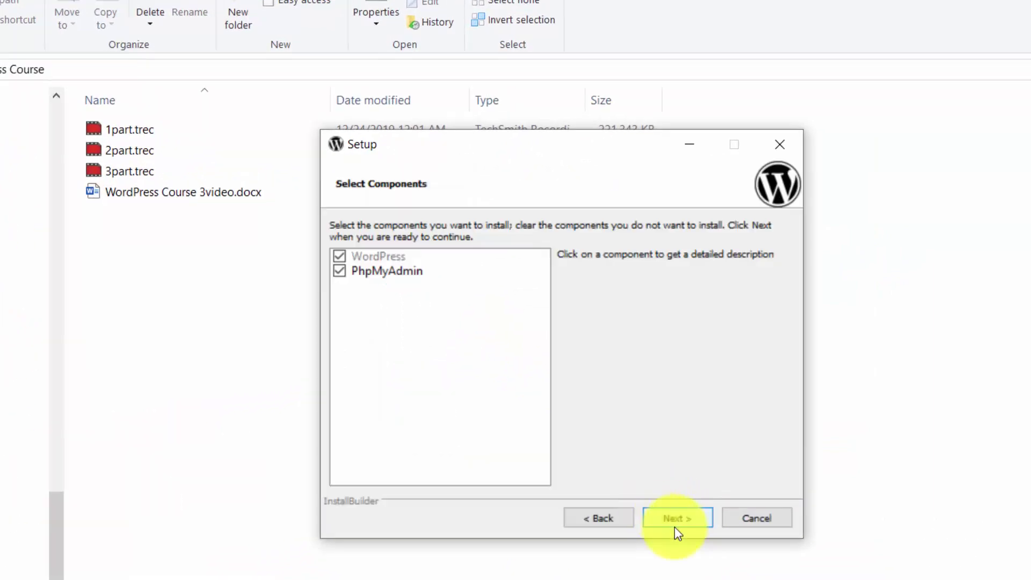
{"action": "left_click", "coordinate": [378, 271]}
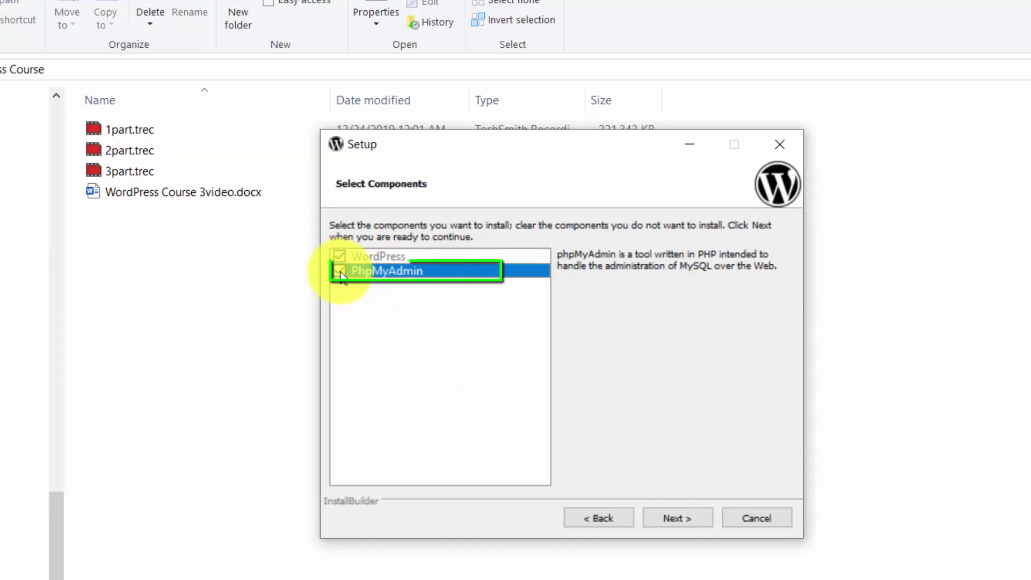
{"action": "left_click", "coordinate": [690, 518]}
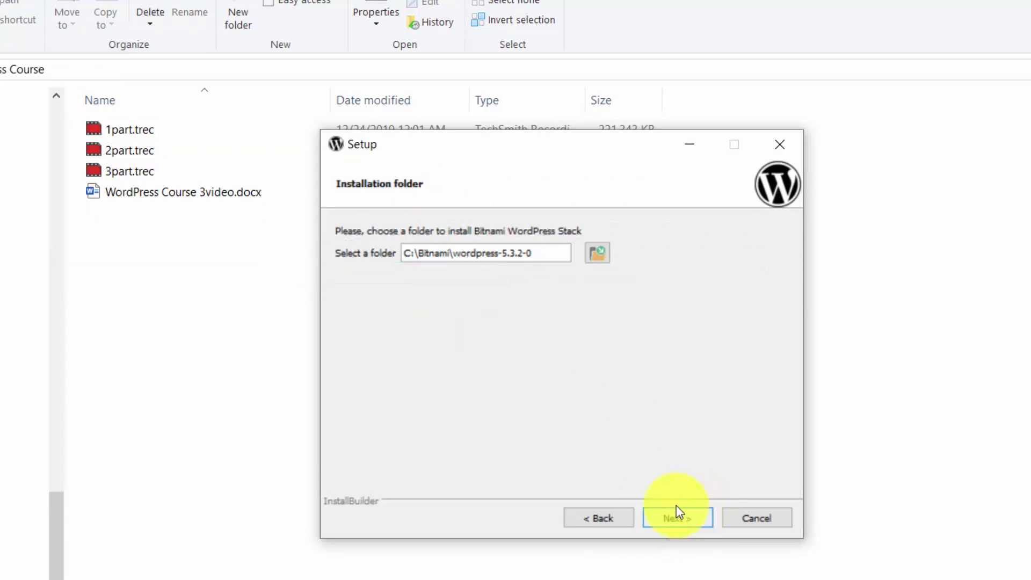
- Keep C:\Bitnami\wordpress-5.3.2-0 as the install folder and dismiss the folder-not-empty warning
{"action": "left_click_drag", "start_coordinate": [532, 252], "coordinate": [451, 255]}
{"action": "left_click", "coordinate": [410, 253]}
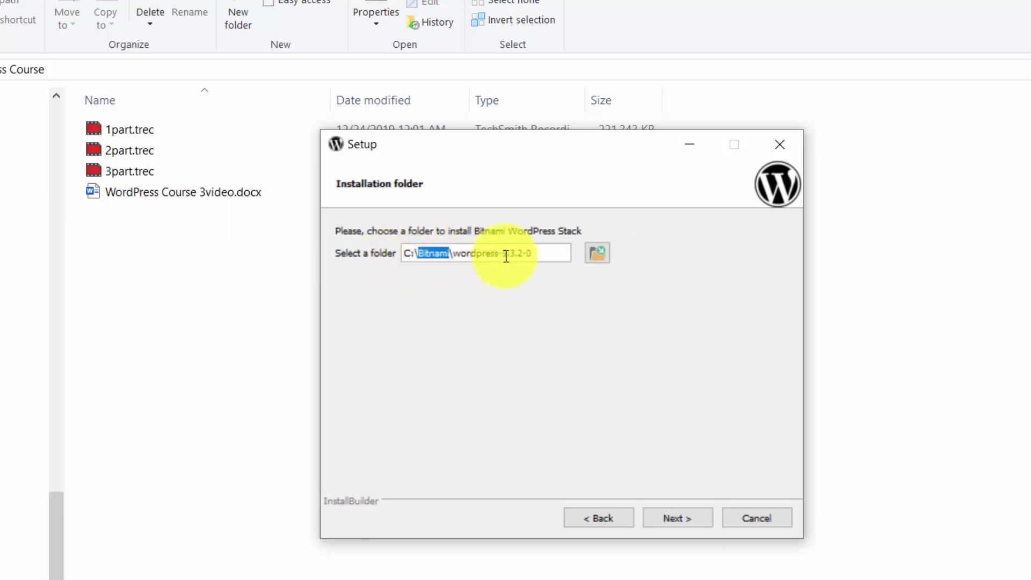
{"action": "left_click_drag", "start_coordinate": [563, 253], "coordinate": [453, 253]}
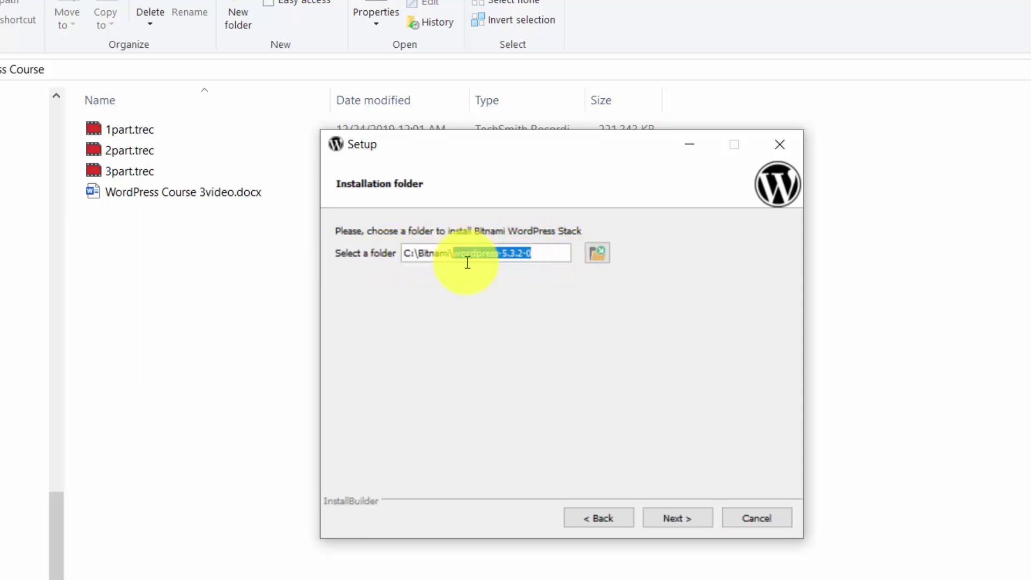
{"action": "left_click", "coordinate": [668, 520]}
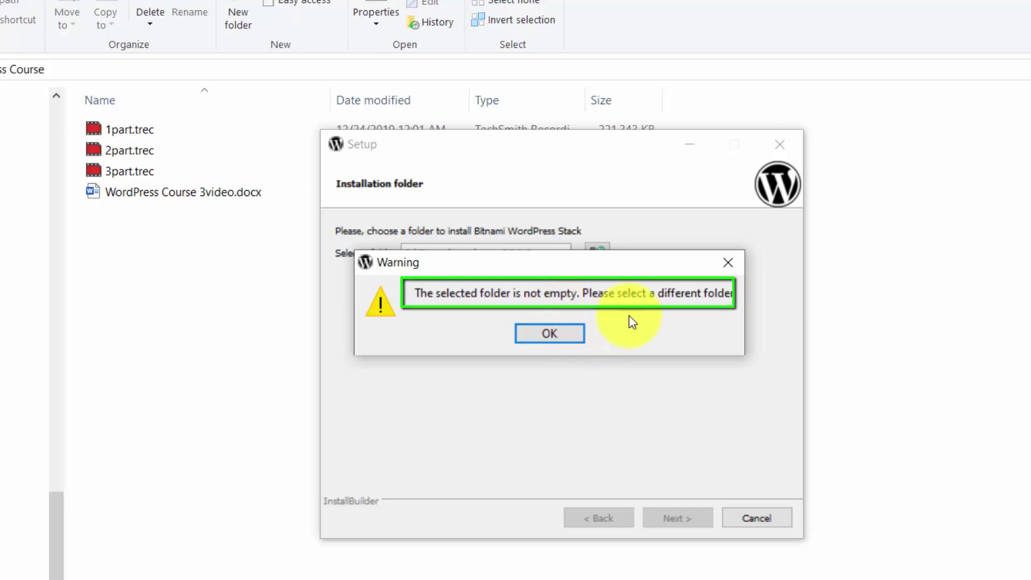
{"action": "left_click", "coordinate": [558, 336]}
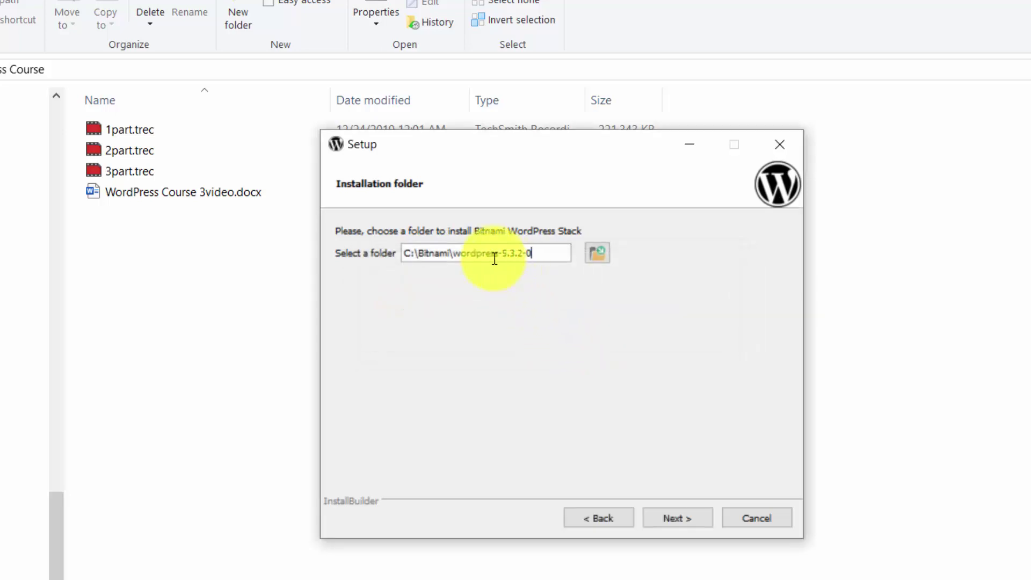
{"action": "left_click", "coordinate": [449, 251]}
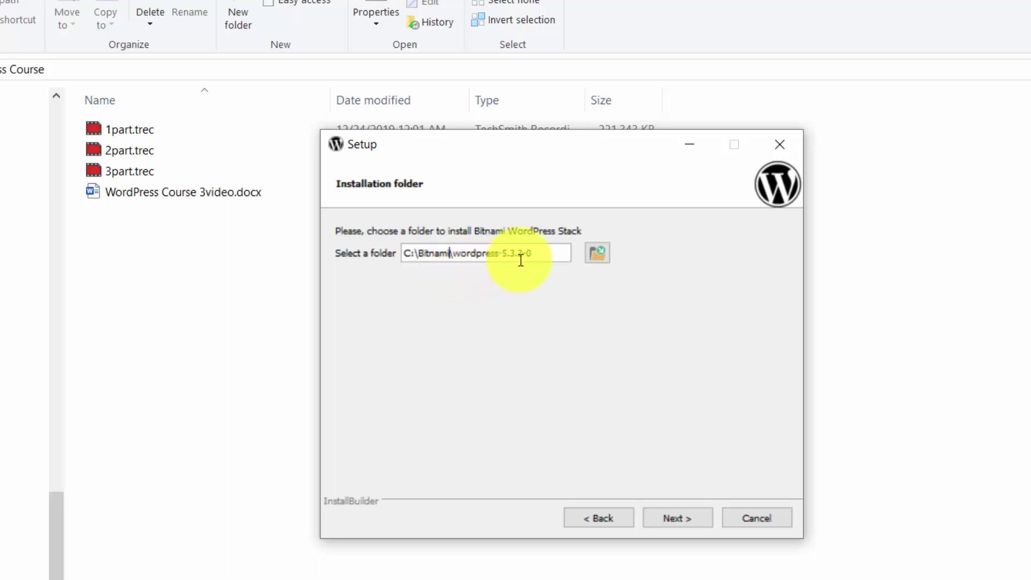
{"action": "left_click_drag", "start_coordinate": [537, 253], "coordinate": [374, 248]}
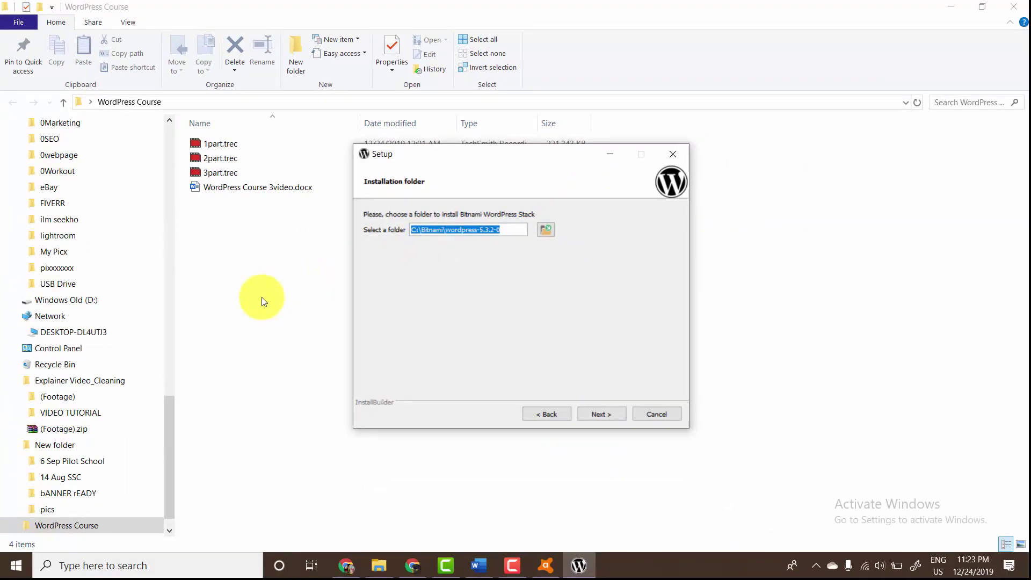
- Open Local Disk (C:), then the Bitnami and wordpress-5.3.2-0 folders
{"action": "left_click_drag", "start_coordinate": [173, 426], "coordinate": [184, 311]}
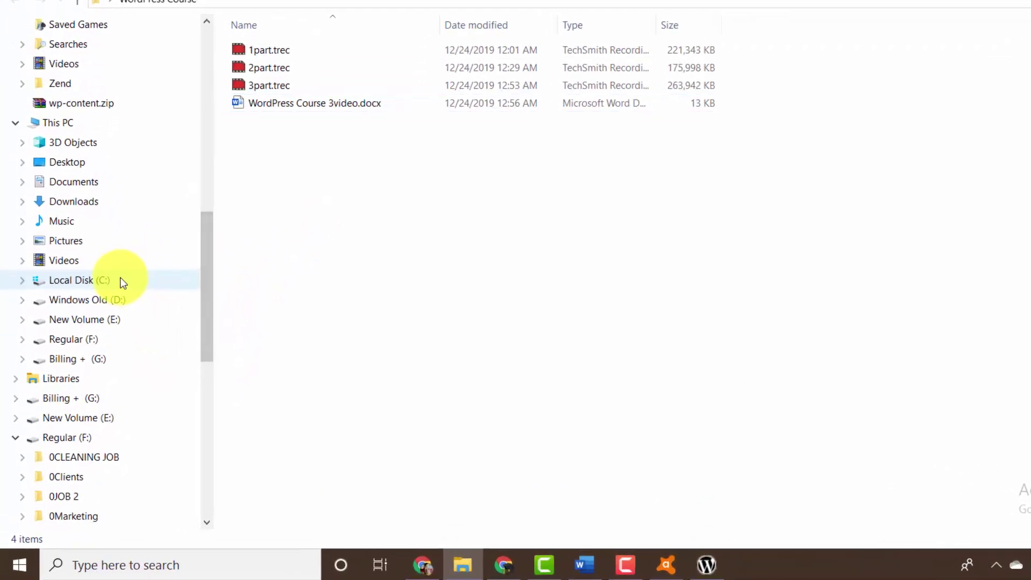
{"action": "right_click", "coordinate": [121, 277]}
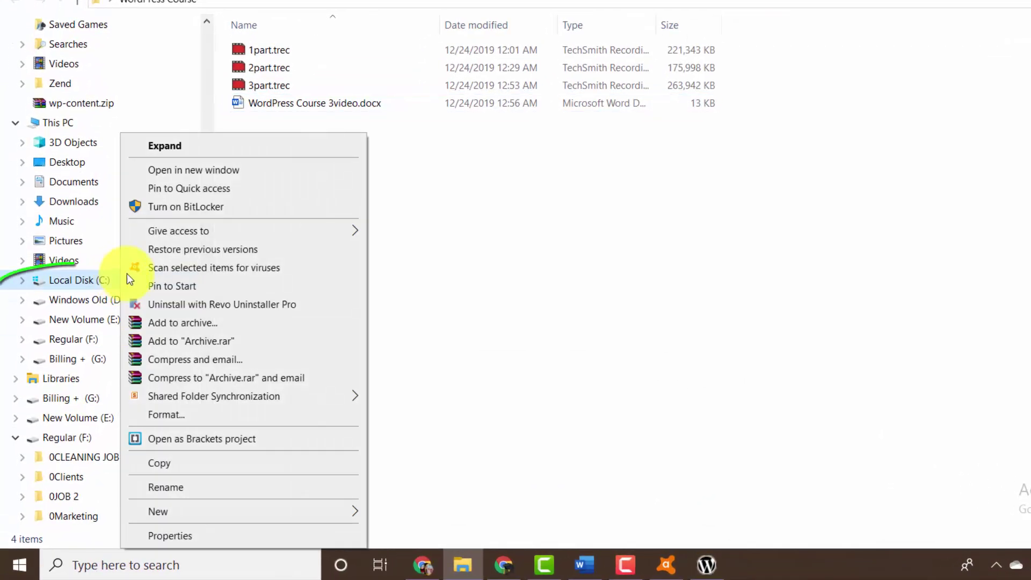
{"action": "left_click", "coordinate": [206, 160]}
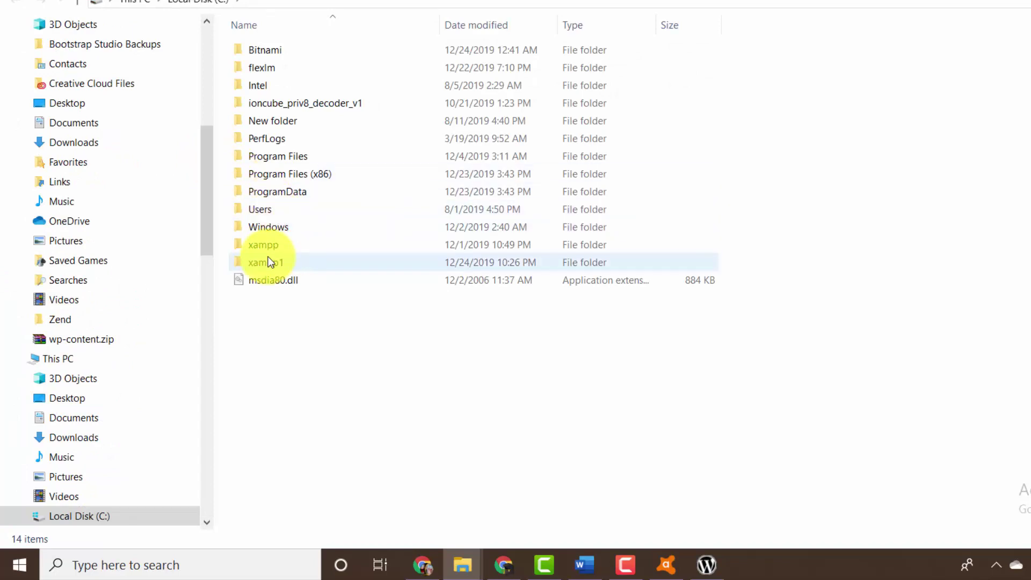
{"action": "left_click", "coordinate": [274, 55]}
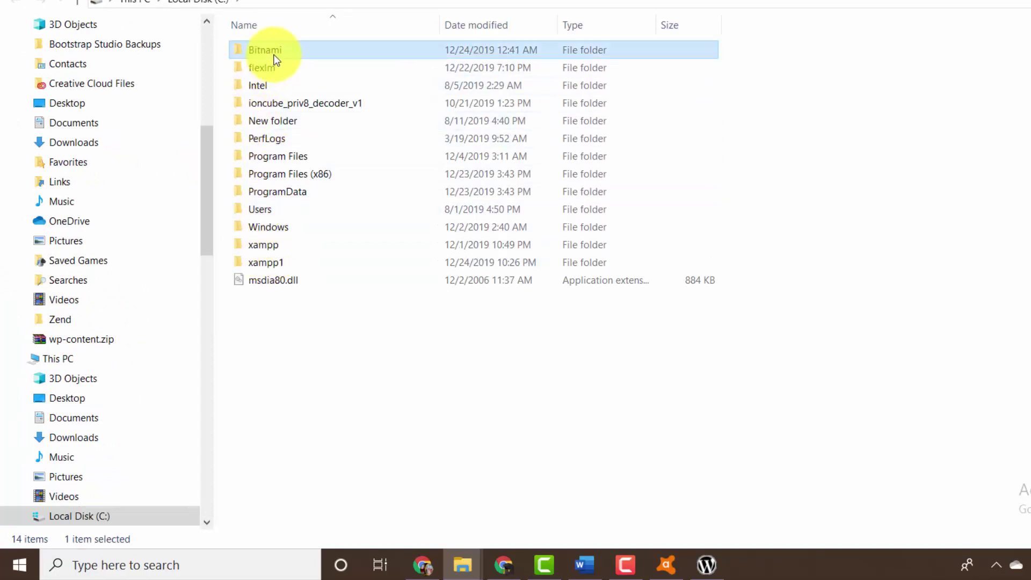
{"action": "double_click", "coordinate": [273, 54]}
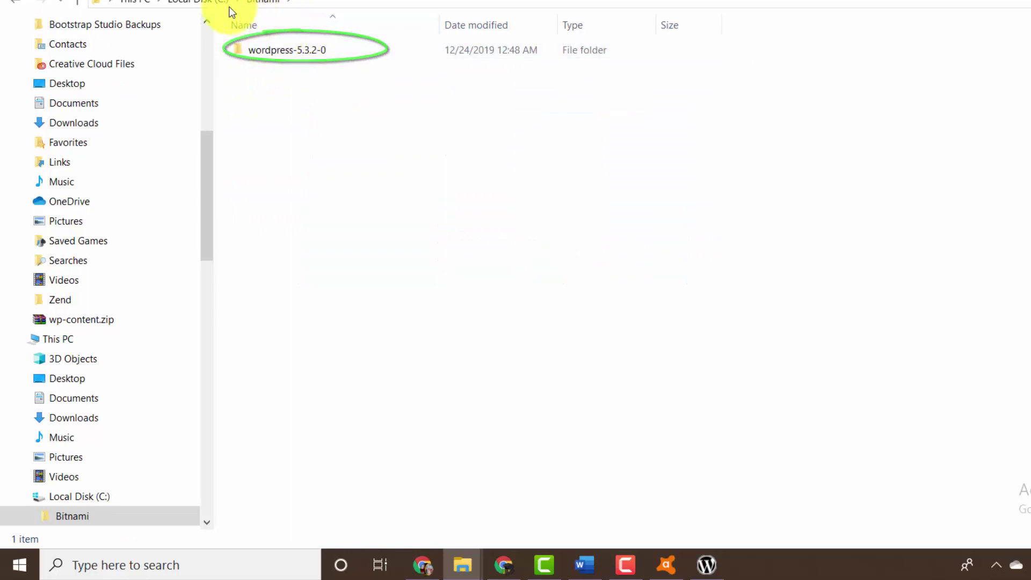
{"action": "left_click", "coordinate": [278, 53]}
{"action": "left_click", "coordinate": [278, 53]}
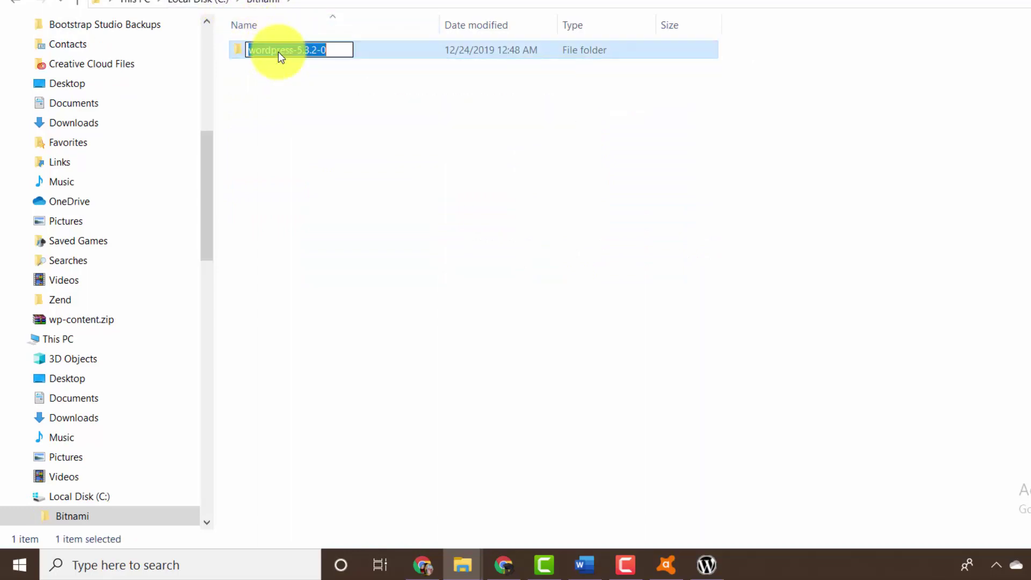
{"action": "left_click", "coordinate": [302, 88]}
{"action": "left_click", "coordinate": [339, 55]}
{"action": "double_click", "coordinate": [340, 58]}
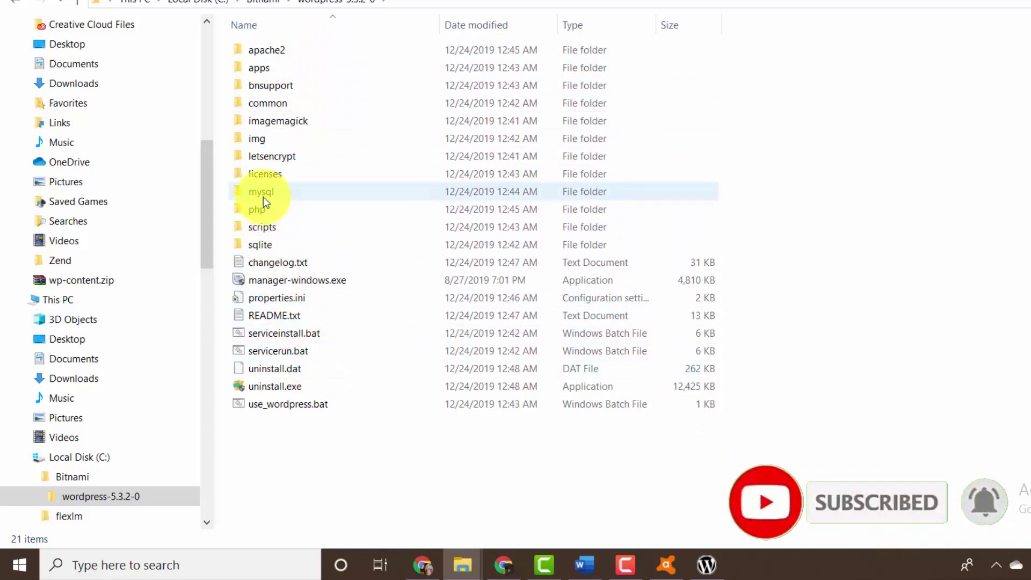
- Open apps > wordpress > htdocs to list the WordPress files
{"action": "left_click", "coordinate": [283, 73]}
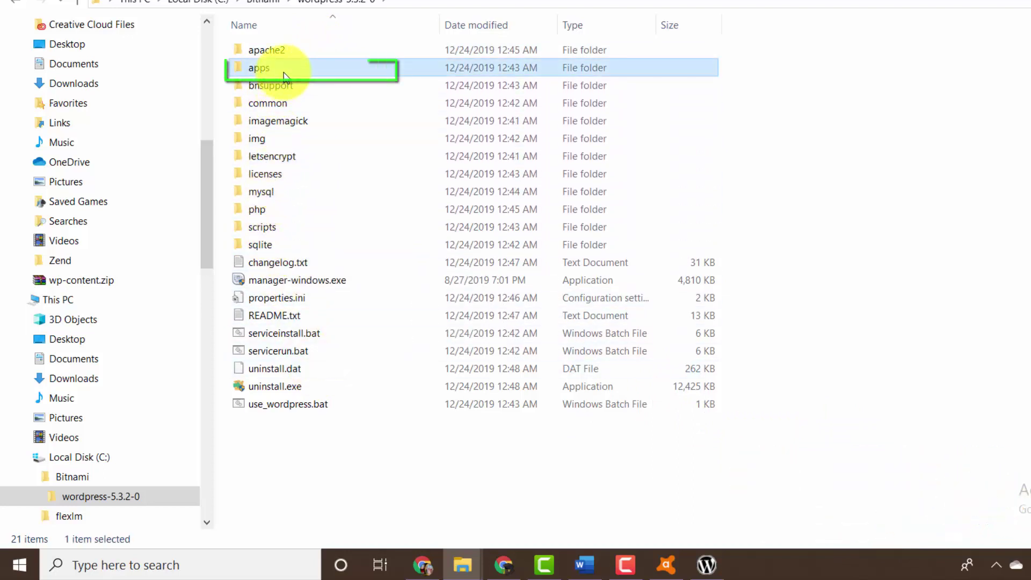
{"action": "double_click", "coordinate": [284, 72]}
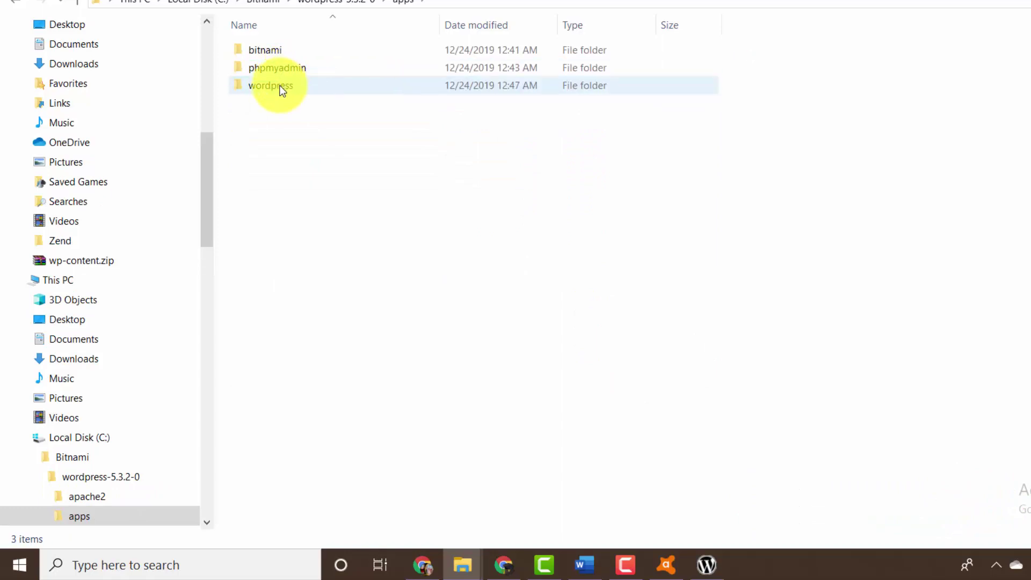
{"action": "left_click", "coordinate": [282, 91]}
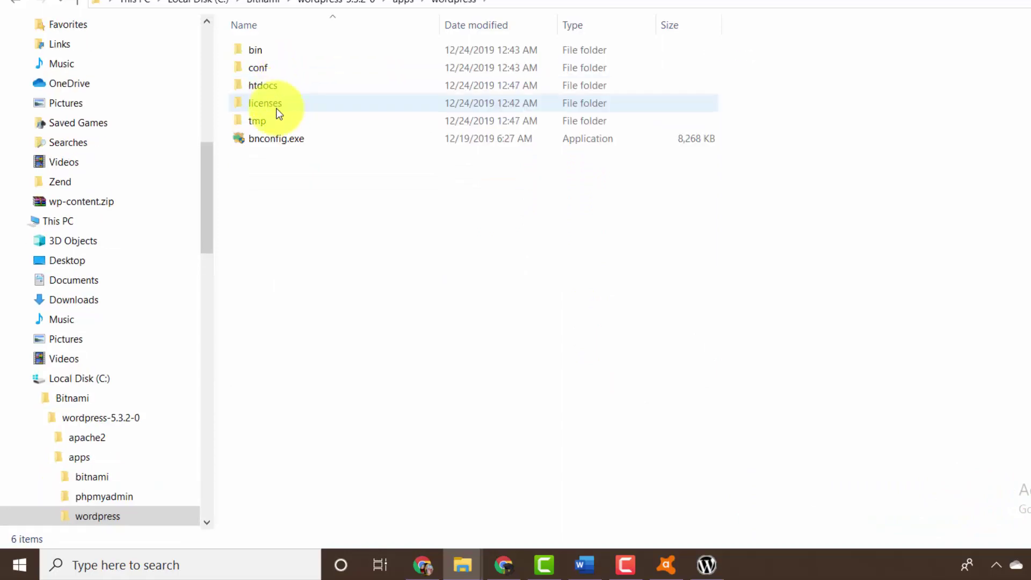
{"action": "double_click", "coordinate": [278, 91]}
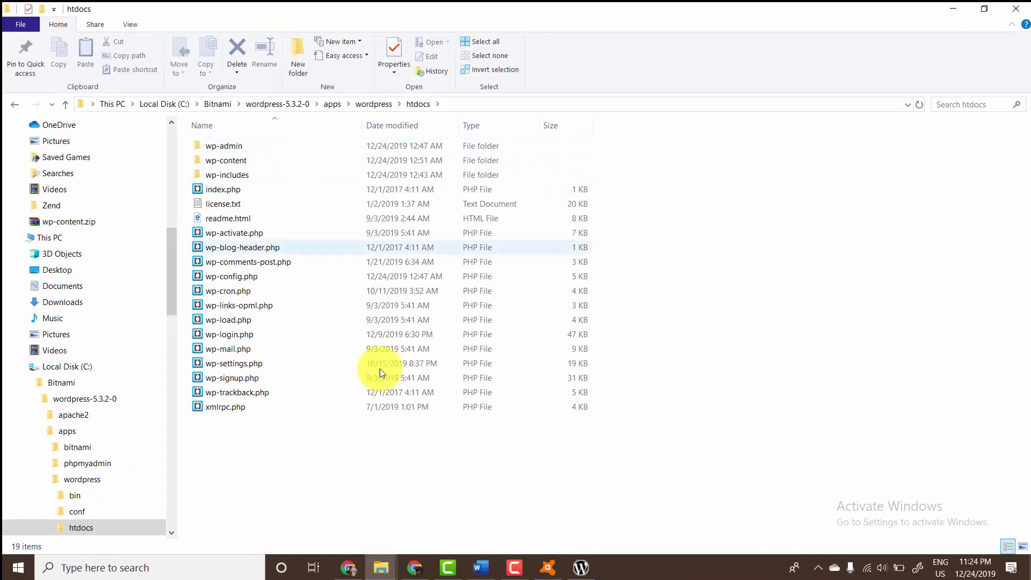
- Load localhost in Chrome's address bar
{"action": "left_click", "coordinate": [407, 568]}
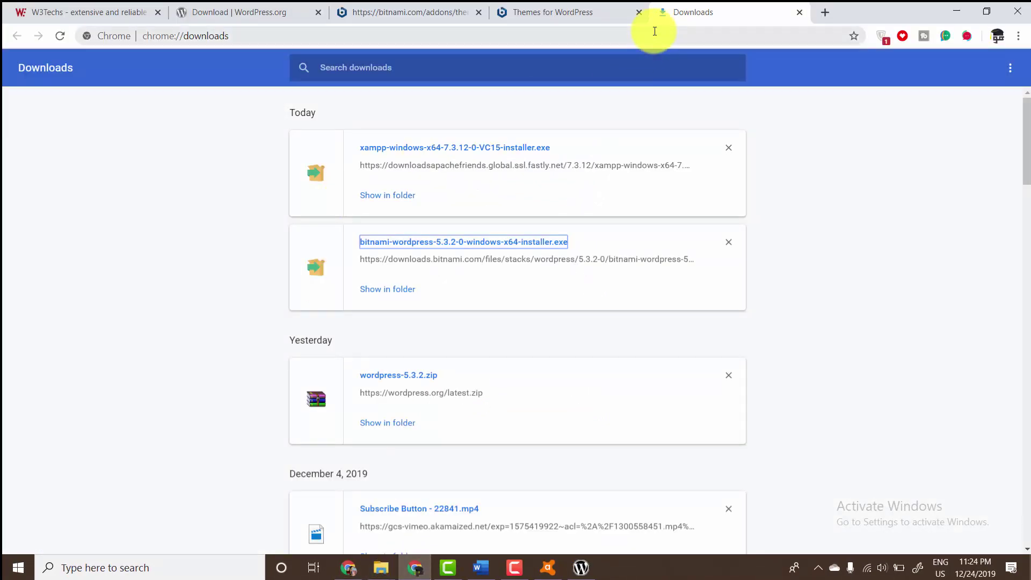
{"action": "left_click", "coordinate": [655, 31]}
{"action": "type", "text": "localhost"}
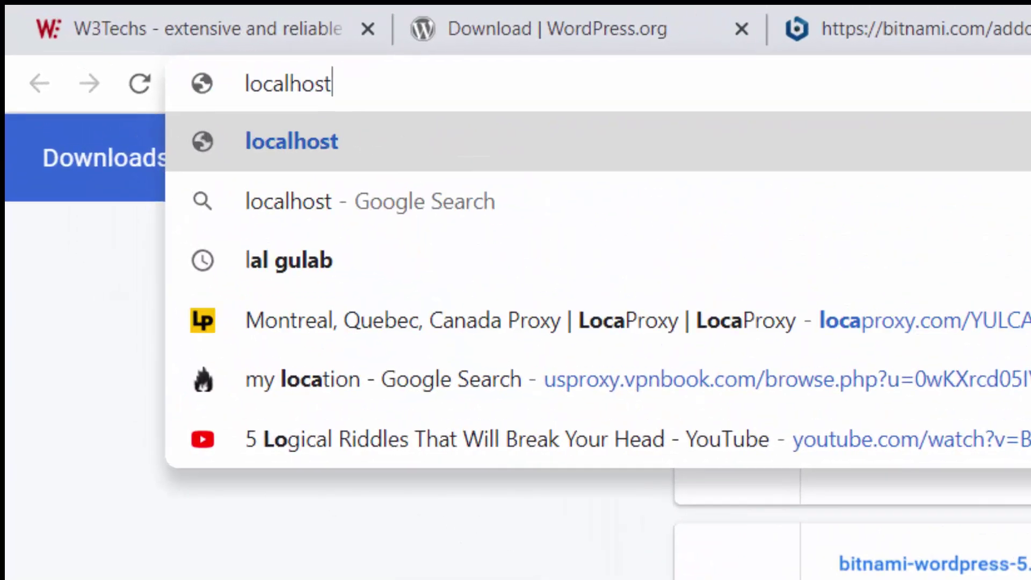
{"action": "key", "text": "Return"}
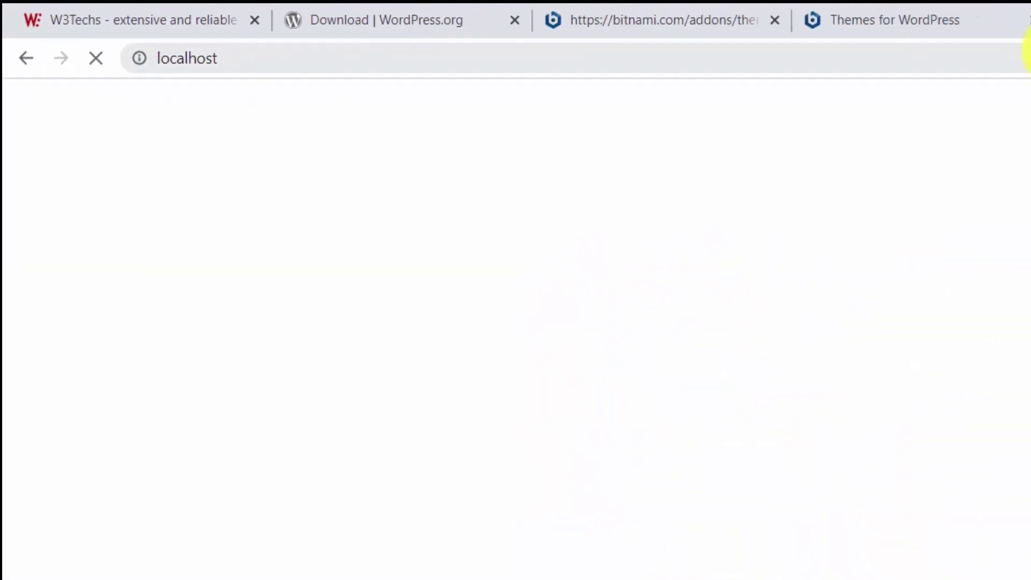
{"action": "left_click", "coordinate": [152, 38]}
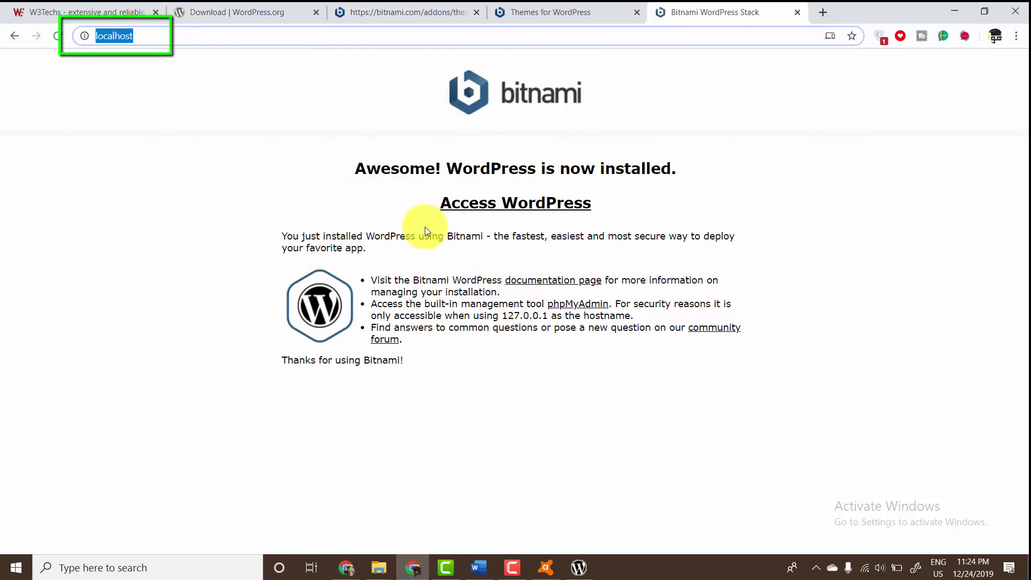
- Open the local WordPress site at localhost/wordpress/ and scroll through its home page
{"action": "left_click", "coordinate": [485, 204]}
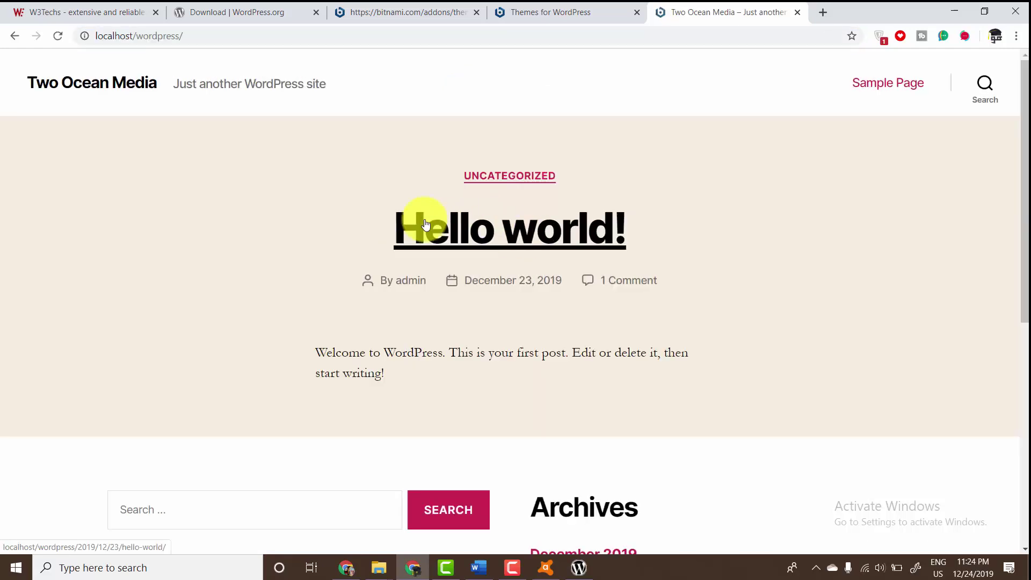
{"action": "scroll", "coordinate": [324, 202], "scroll_direction": "down", "scroll_amount": 7}
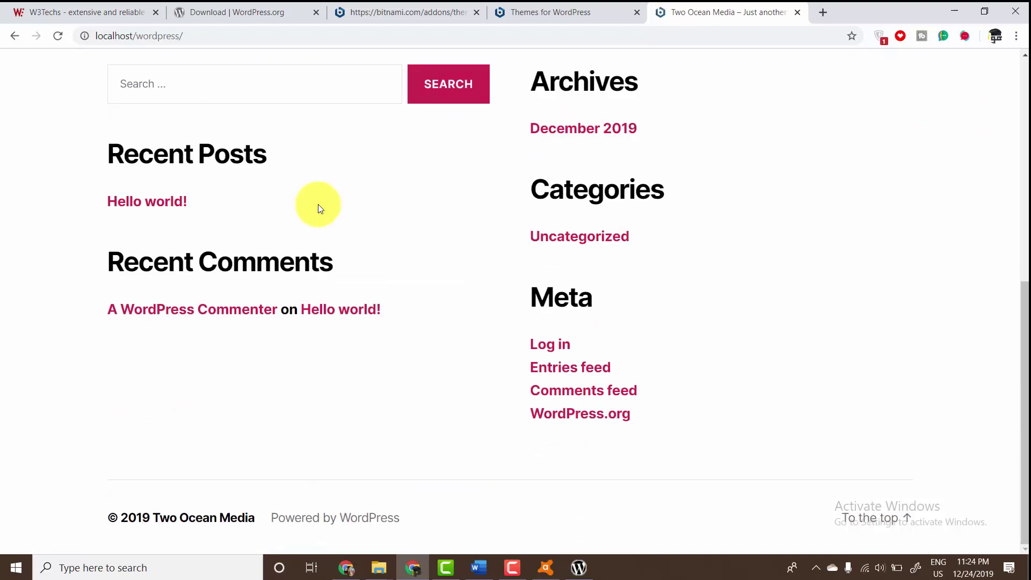
{"action": "scroll", "coordinate": [323, 217], "scroll_direction": "up", "scroll_amount": 7}
{"action": "scroll", "coordinate": [322, 216], "scroll_direction": "down", "scroll_amount": 8}
{"action": "scroll", "coordinate": [324, 218], "scroll_direction": "up", "scroll_amount": 8}
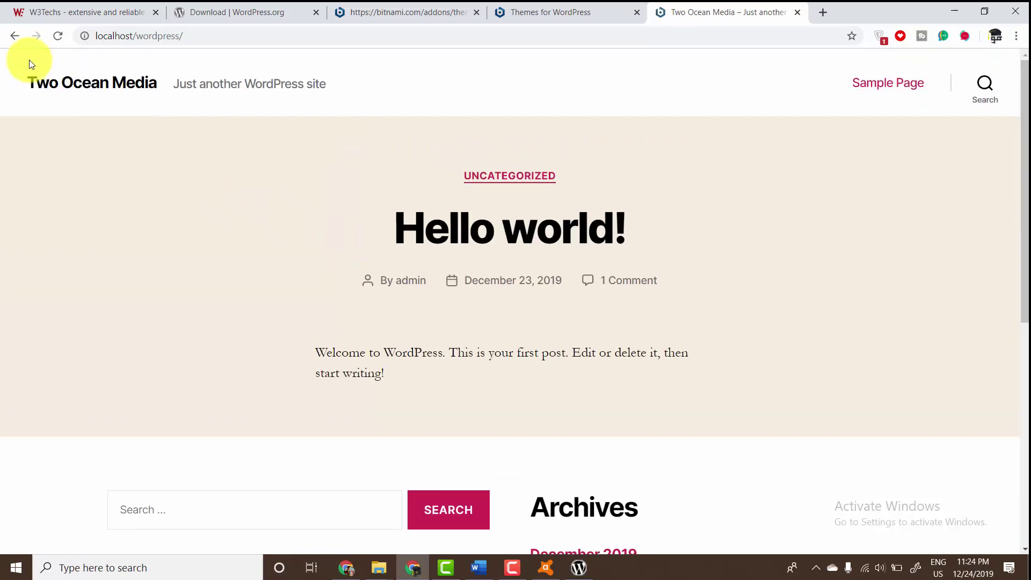
{"action": "left_click_drag", "start_coordinate": [29, 59], "coordinate": [846, 240]}
- Open two.com.pk/newwebsite in a new tab
{"action": "left_click", "coordinate": [851, 54]}
{"action": "left_click", "coordinate": [829, 10]}
{"action": "type", "text": "tow"}
{"action": "key", "text": "BackSpace"}
{"action": "key", "text": "BackSpace"}
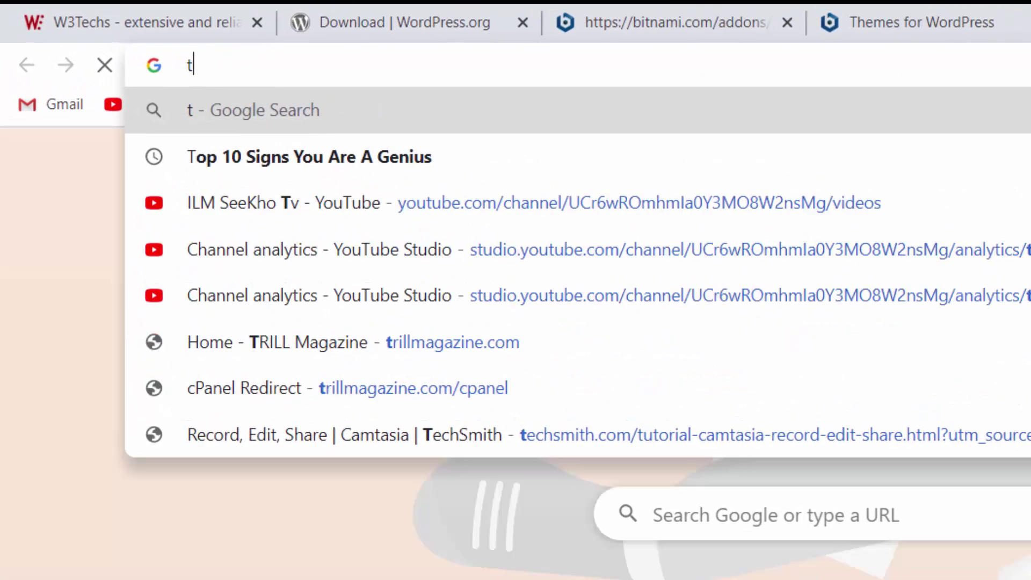
{"action": "type", "text": "wo.com.p"}
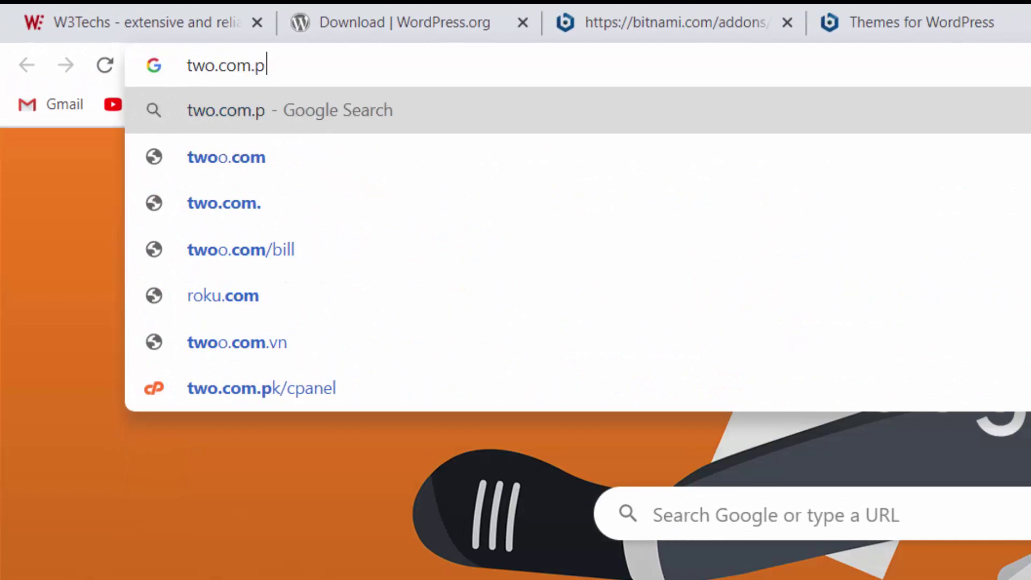
{"action": "type", "text": "k/new"}
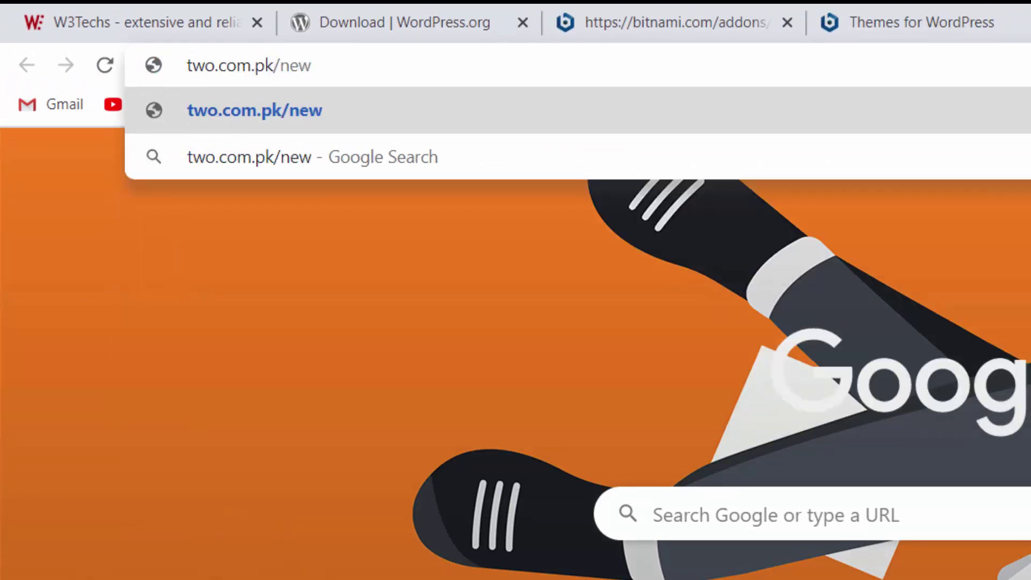
{"action": "type", "text": "website"}
{"action": "key", "text": "Return"}
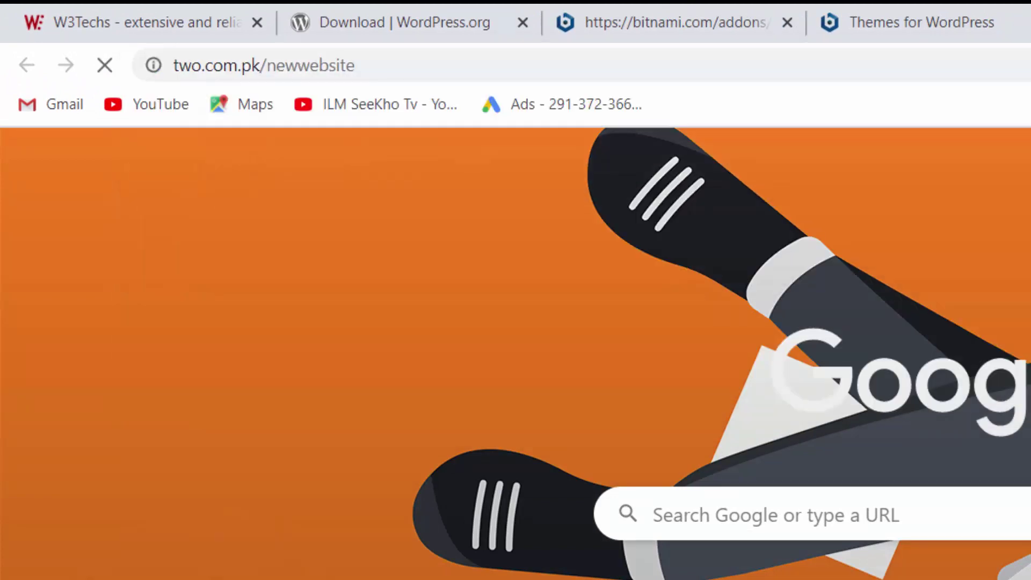
{"action": "left_click", "coordinate": [371, 68]}
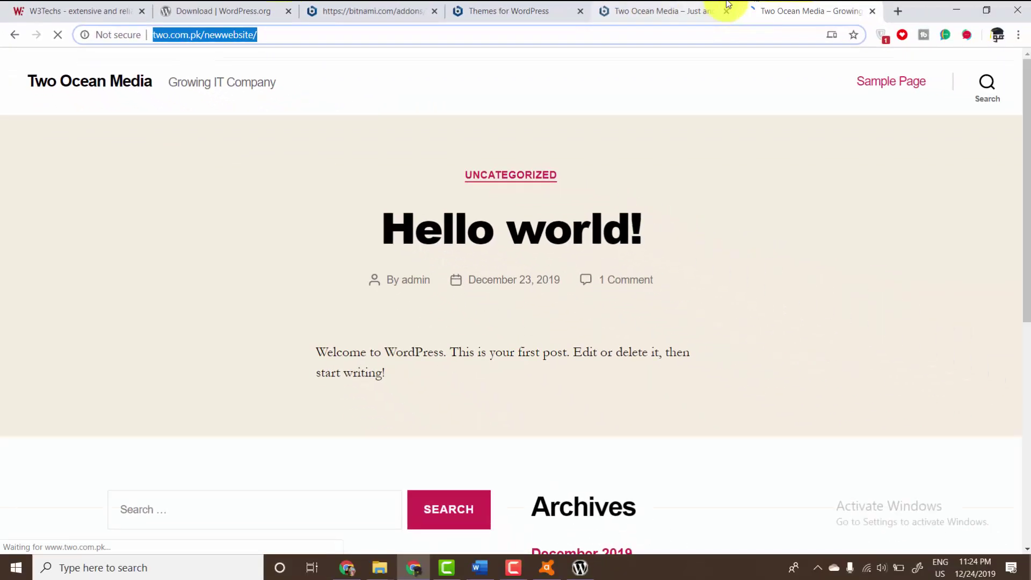
- Compare the live site, the local WordPress site and the Themes for WordPress tabs
{"action": "left_click", "coordinate": [854, 16]}
{"action": "left_click", "coordinate": [1028, 16]}
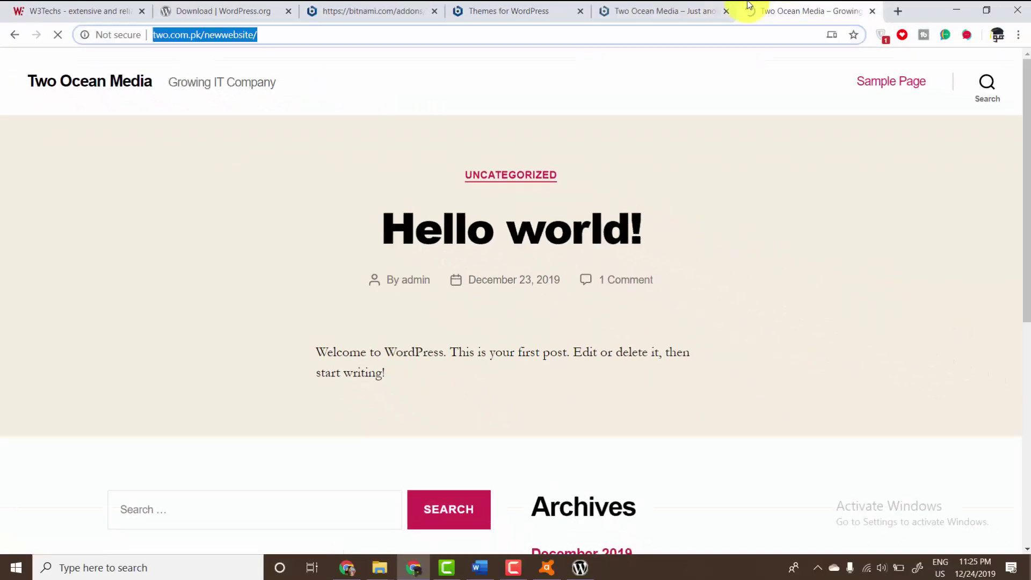
{"action": "left_click", "coordinate": [647, 5]}
{"action": "left_click", "coordinate": [782, 7]}
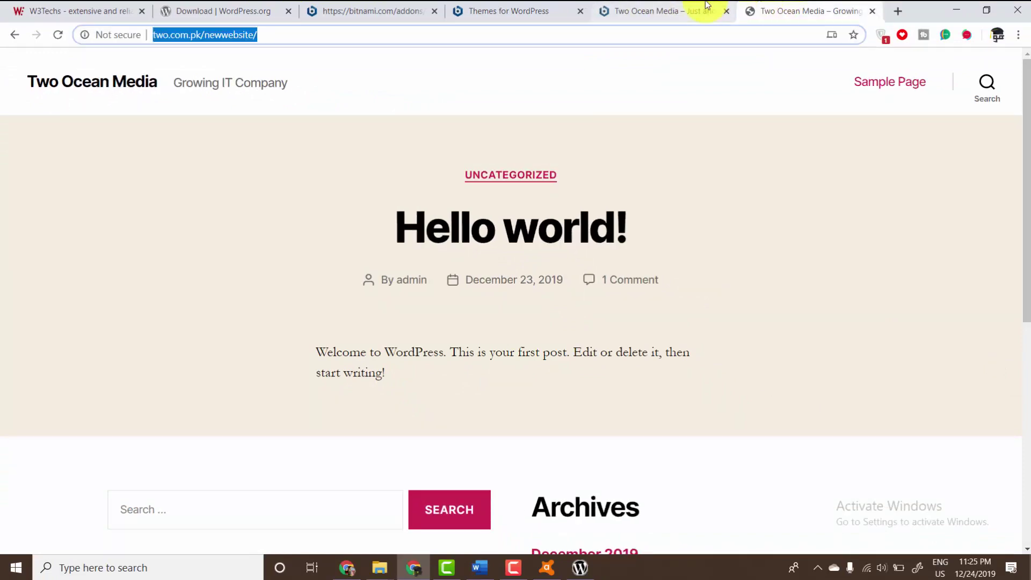
{"action": "left_click", "coordinate": [707, 7]}
{"action": "left_click", "coordinate": [789, 6]}
{"action": "left_click", "coordinate": [679, 10]}
{"action": "left_click", "coordinate": [502, 10]}
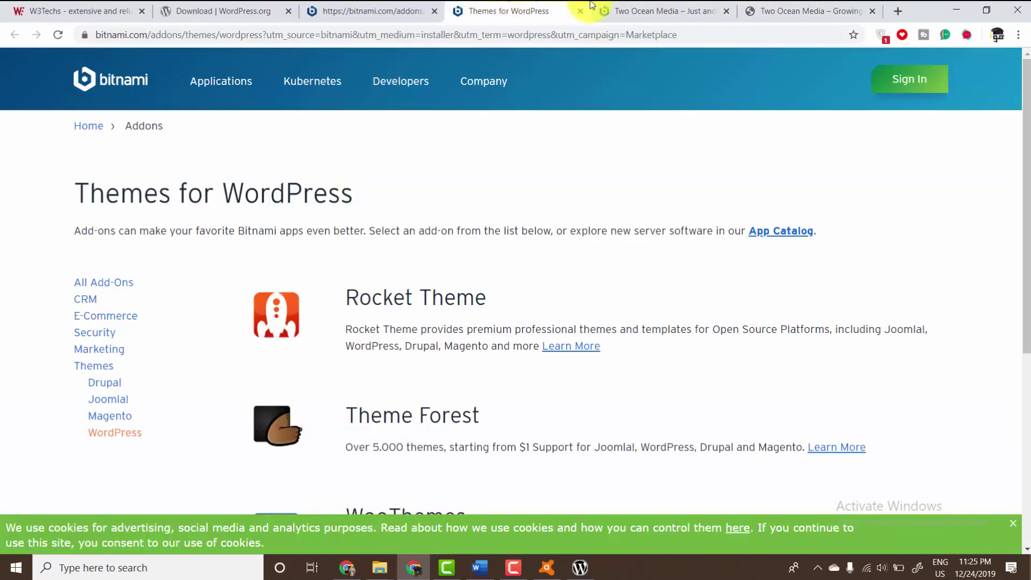
{"action": "left_click", "coordinate": [652, 11]}
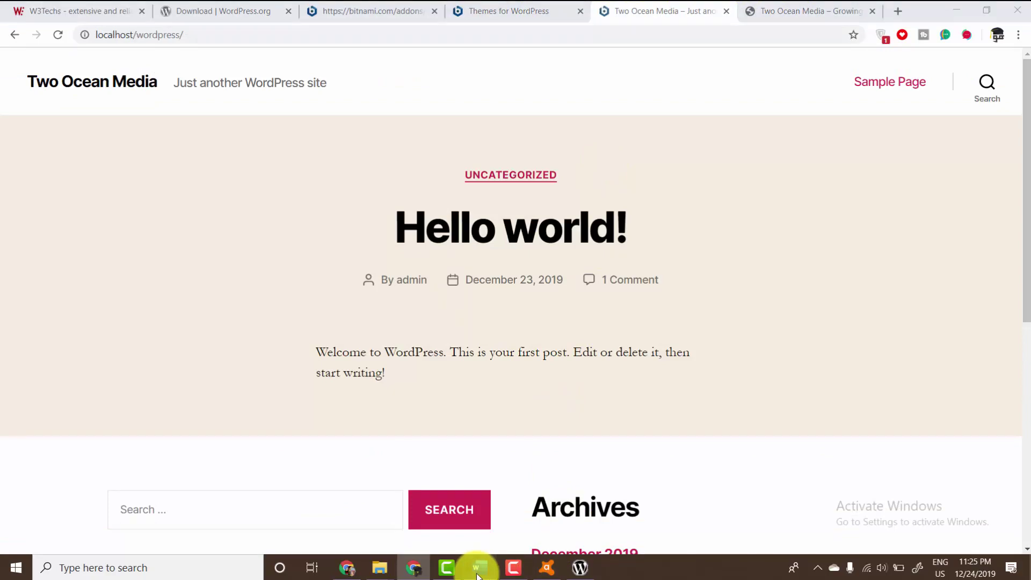
{"action": "left_click", "coordinate": [479, 568]}
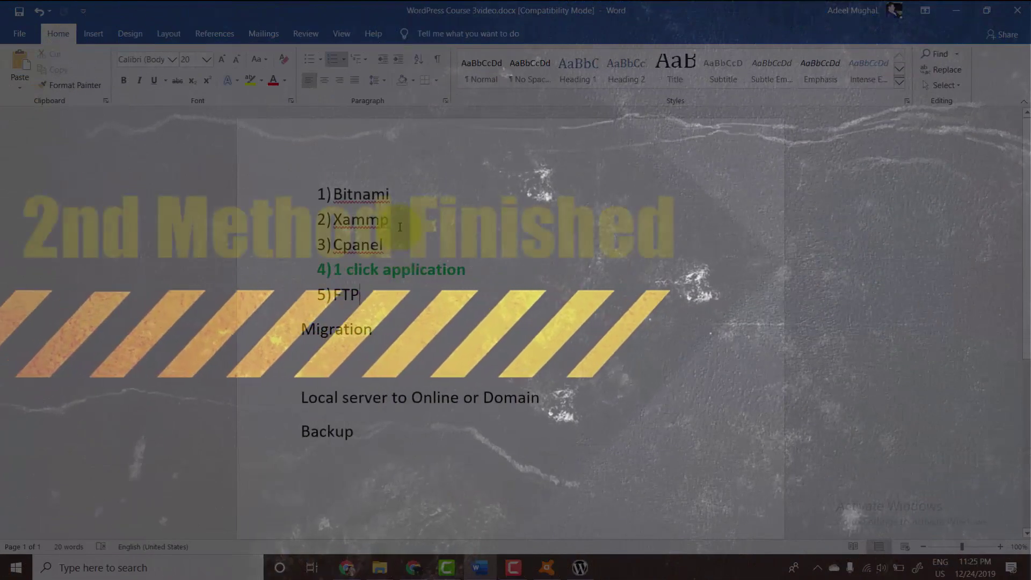
- Format Painter 1 click application's bold green onto Bitnami, save the notes, and minimize Word
{"action": "left_click_drag", "start_coordinate": [387, 195], "coordinate": [319, 195]}
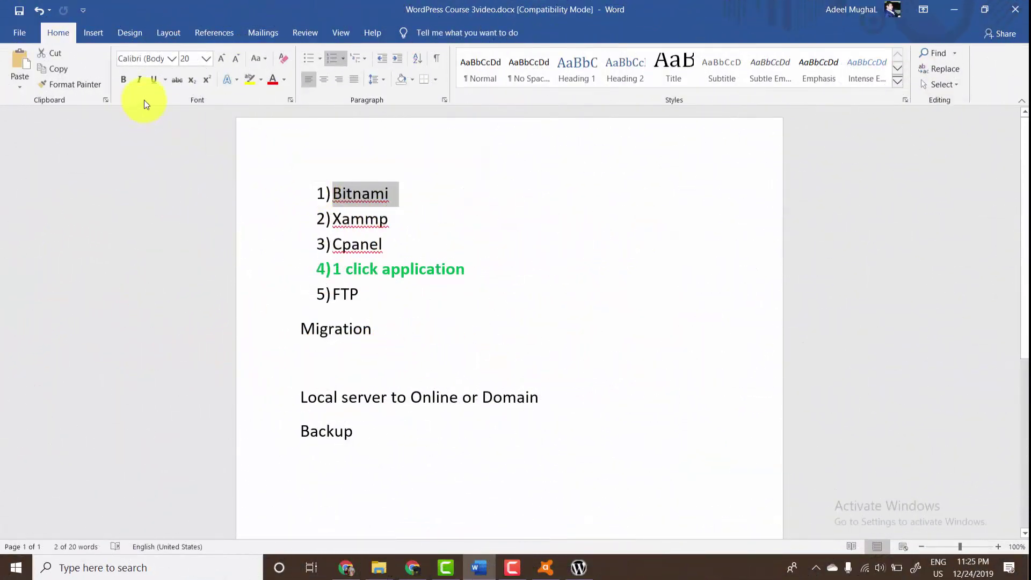
{"action": "left_click", "coordinate": [353, 269]}
{"action": "left_click", "coordinate": [69, 84]}
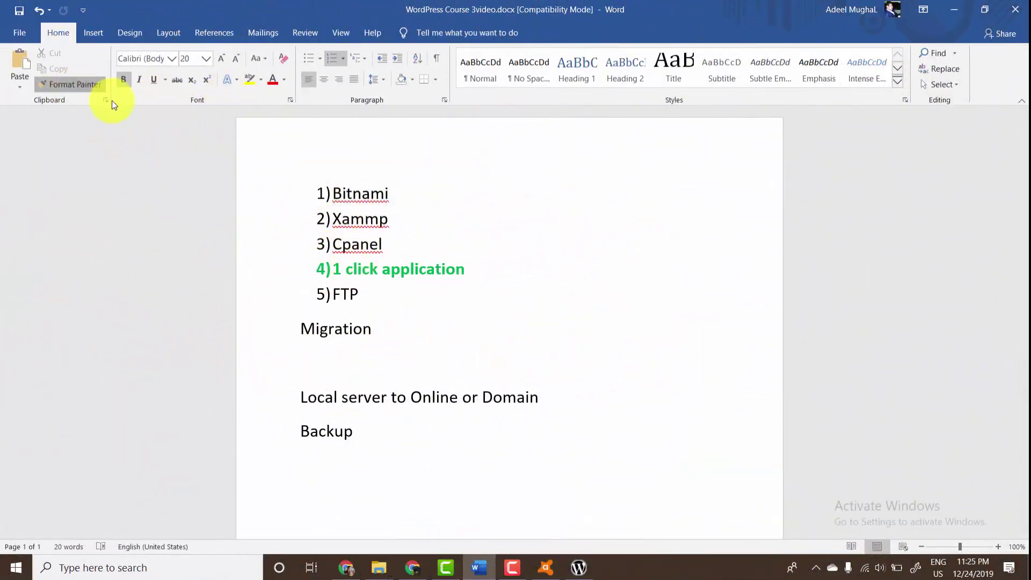
{"action": "left_click_drag", "start_coordinate": [390, 191], "coordinate": [290, 198]}
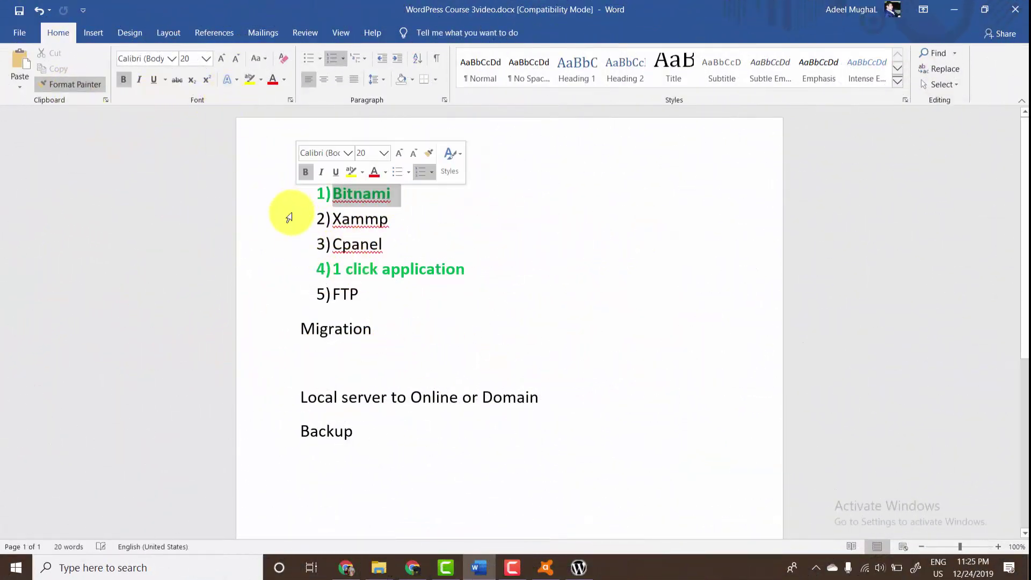
{"action": "left_click", "coordinate": [383, 243]}
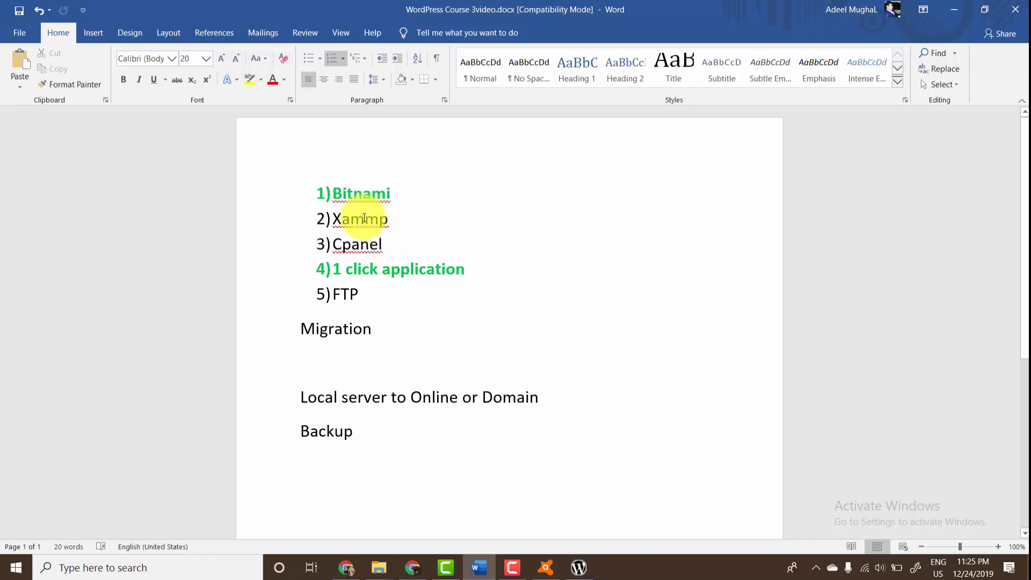
{"action": "left_click_drag", "start_coordinate": [387, 218], "coordinate": [301, 213]}
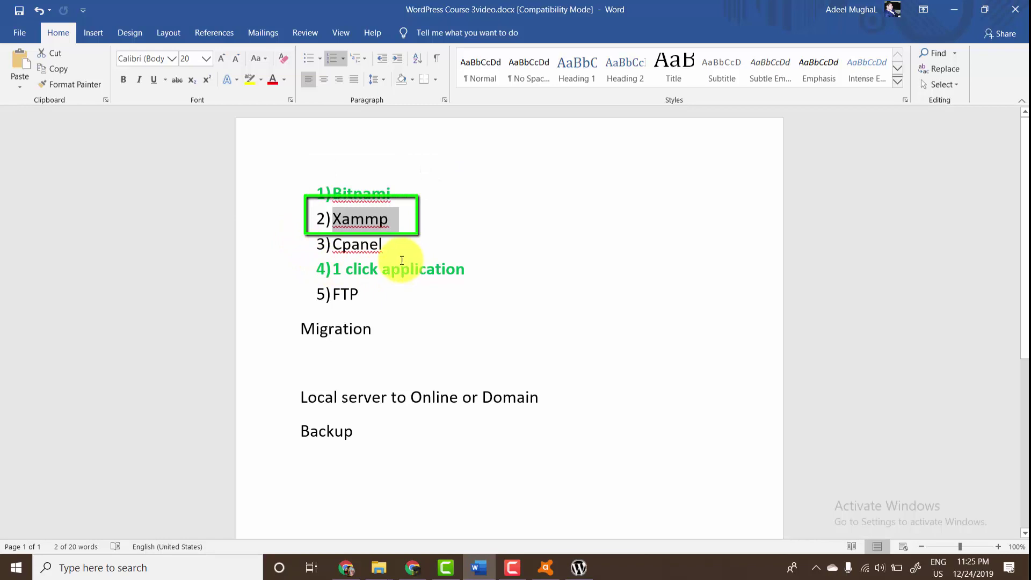
{"action": "left_click", "coordinate": [25, 15]}
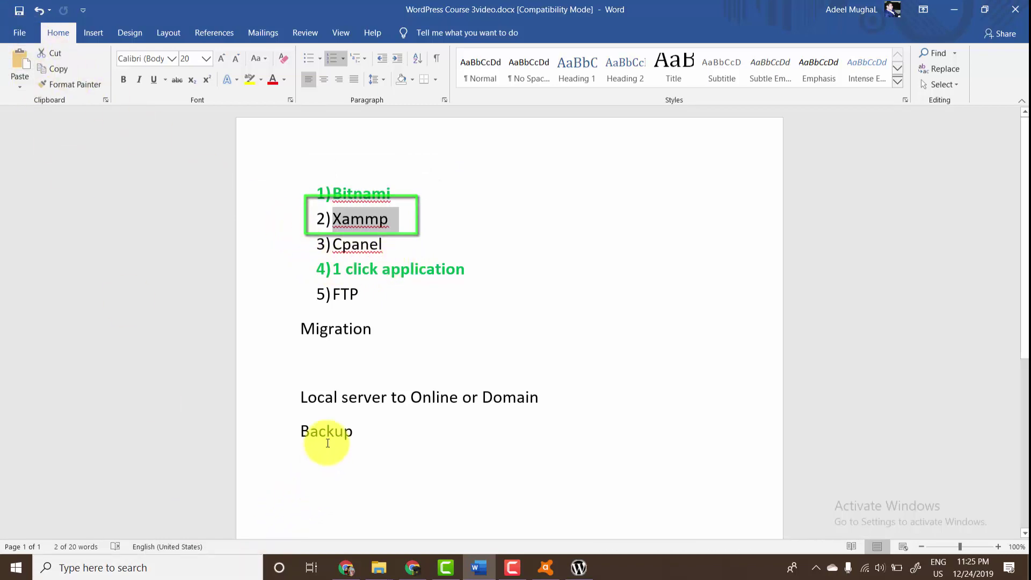
{"action": "left_click", "coordinate": [955, 7]}
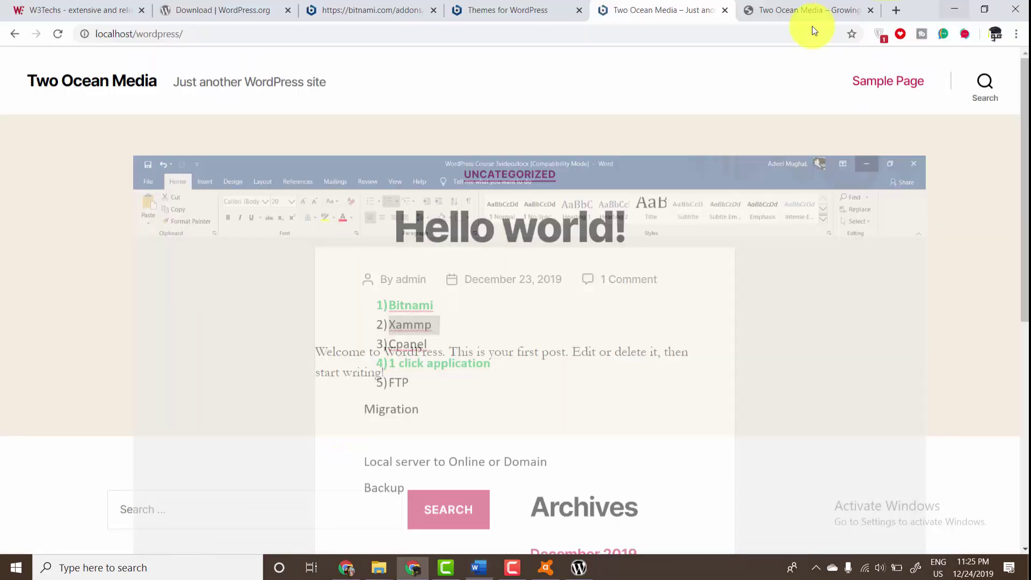
- Open a new Chrome tab and bring up the Downloads page with Ctrl+J
{"action": "left_click", "coordinate": [893, 9]}
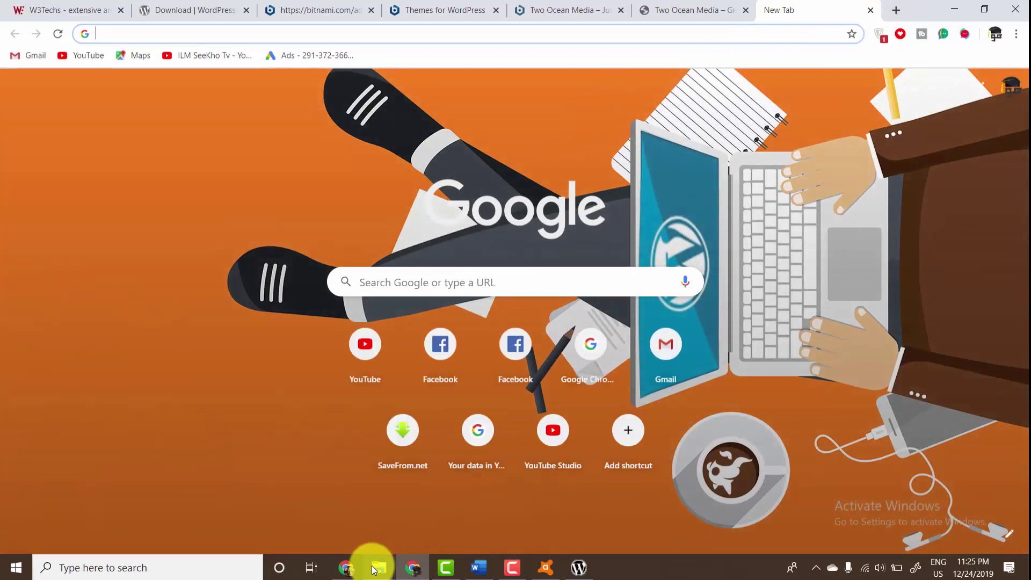
{"action": "mouse_move", "coordinate": [374, 569]}
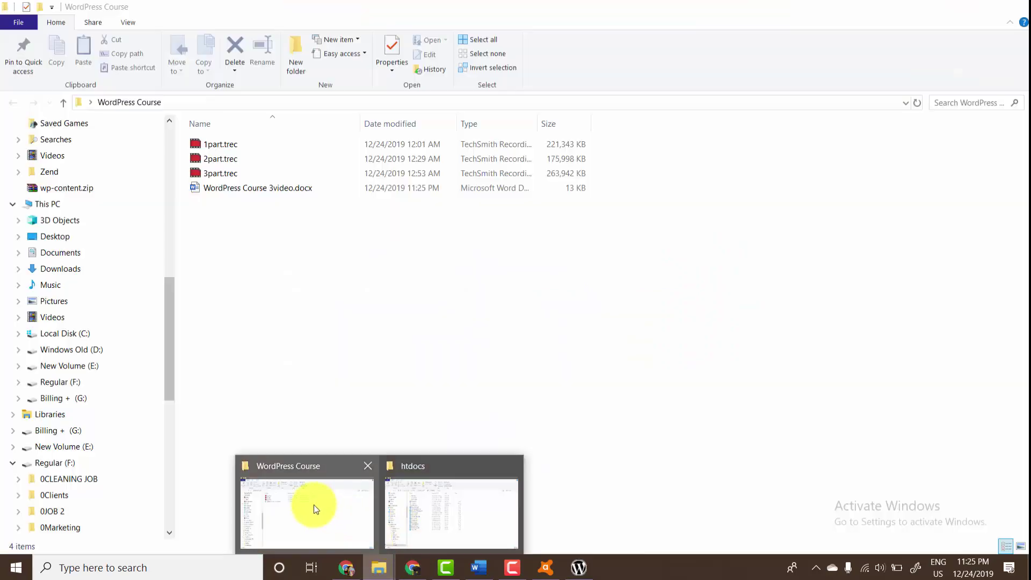
{"action": "left_click", "coordinate": [451, 510]}
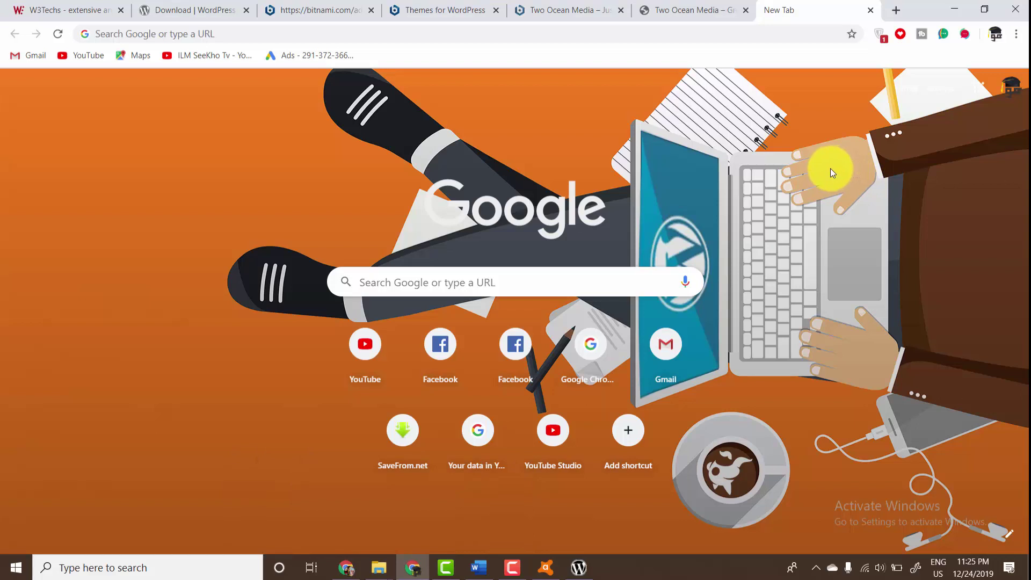
{"action": "key", "text": "ctrl+j"}
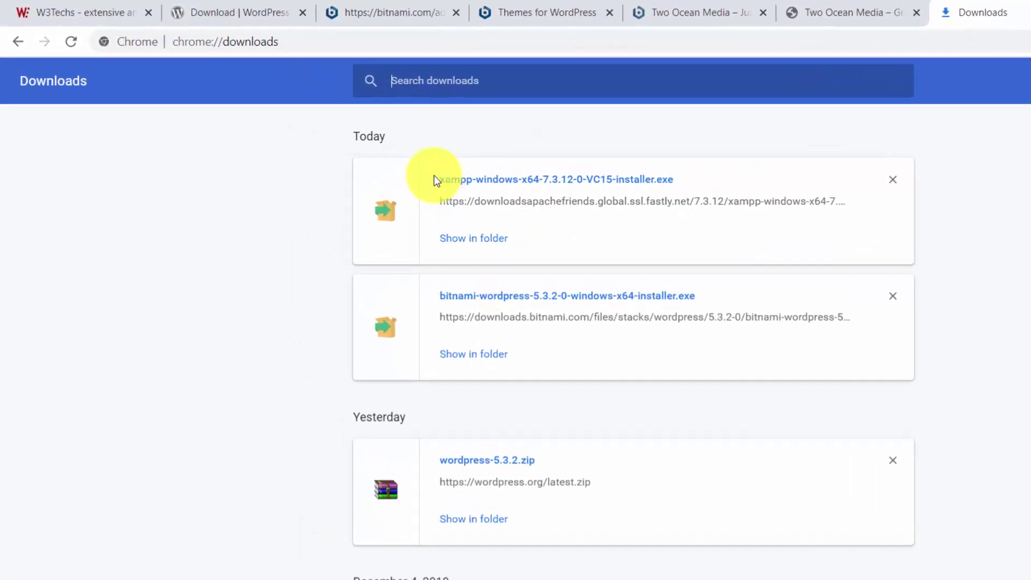
- Run the downloaded xampp-windows-x64-7.3.12-0-VC15-installer.exe from the Downloads list
{"action": "left_click_drag", "start_coordinate": [439, 179], "coordinate": [490, 180]}
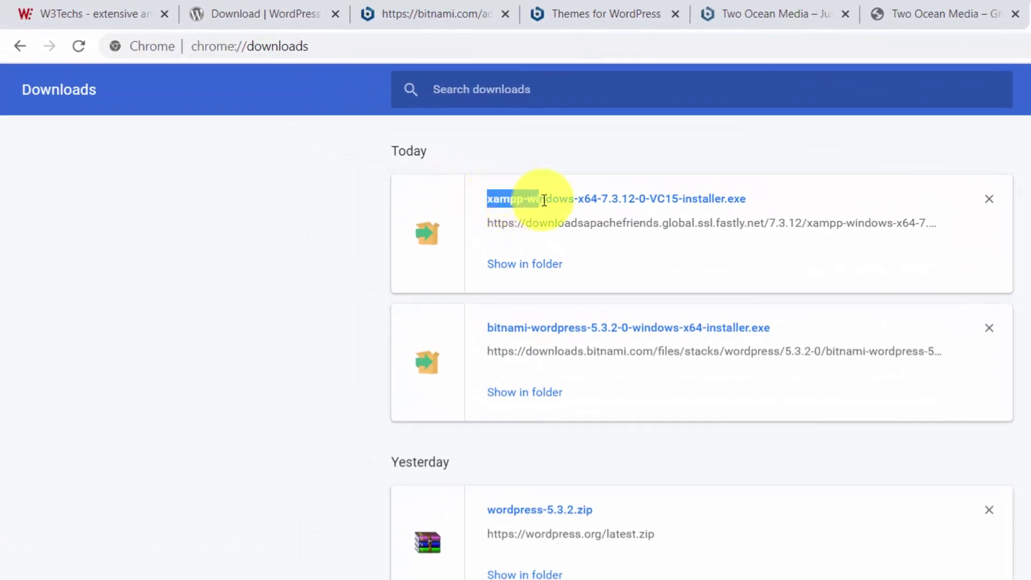
{"action": "left_click_drag", "start_coordinate": [544, 200], "coordinate": [745, 200]}
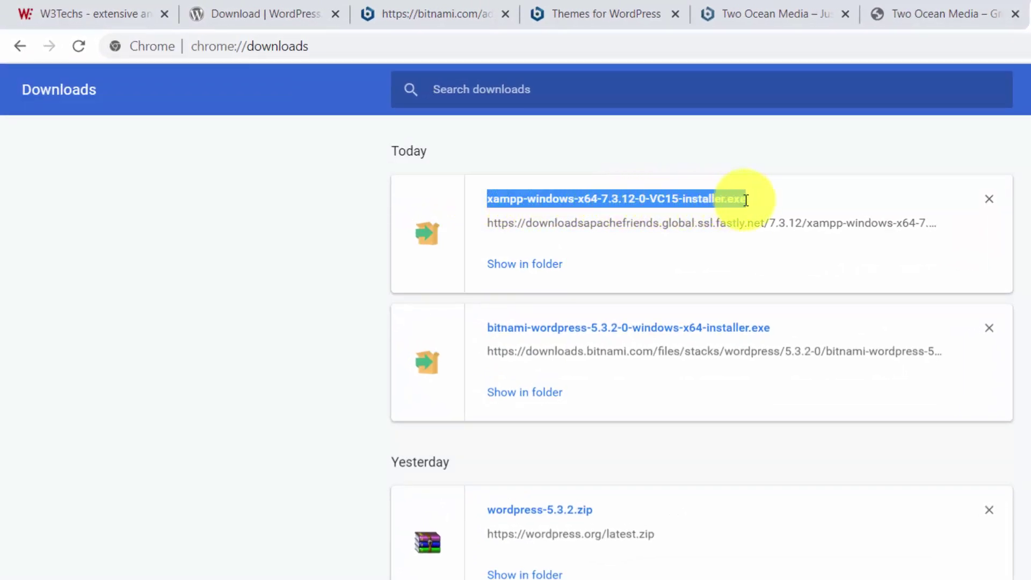
{"action": "left_click", "coordinate": [689, 207]}
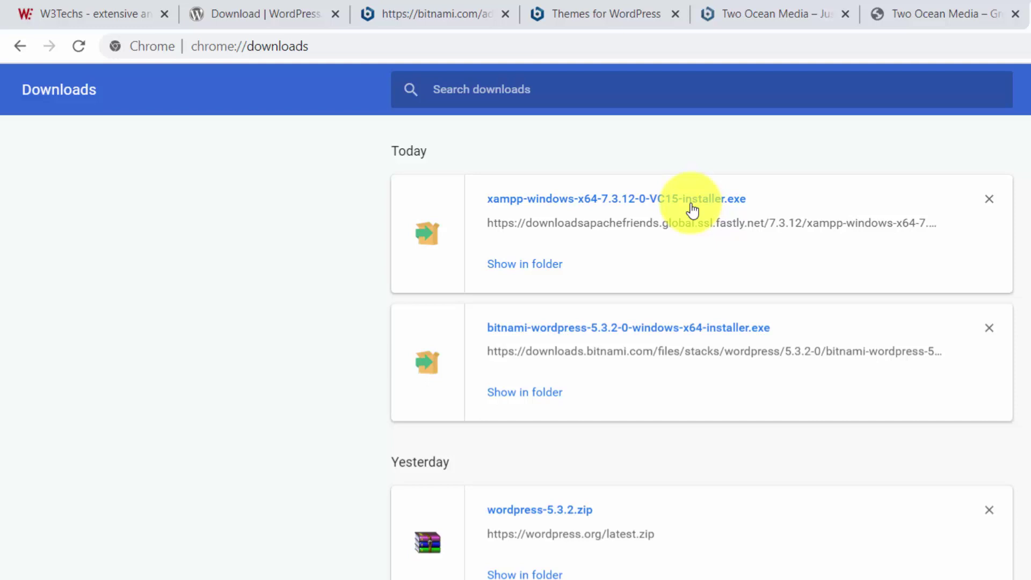
{"action": "left_click", "coordinate": [692, 208]}
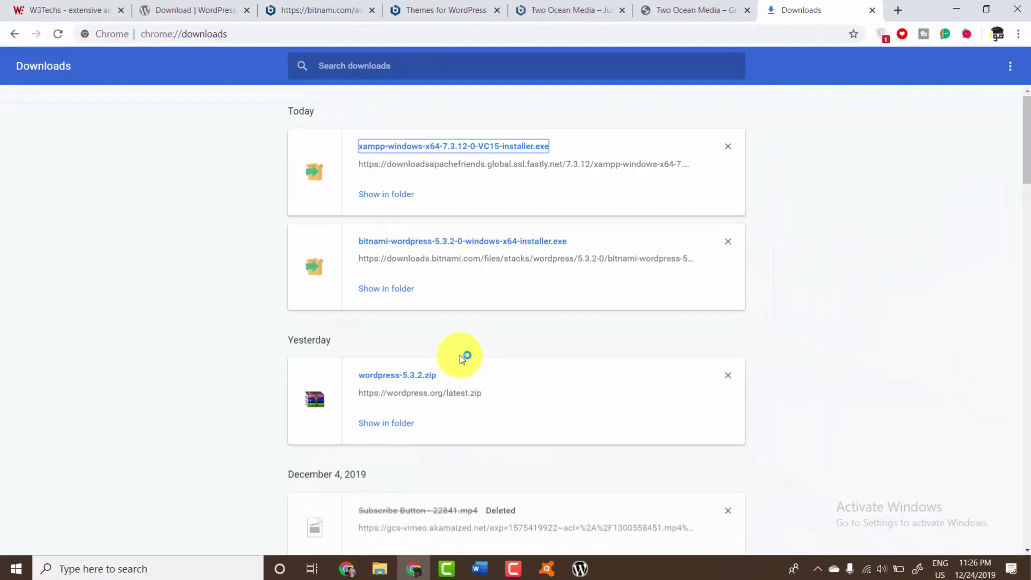
- Minimize Chrome and both Explorer windows, close Avast, and abort the Bitnami WordPress setup
{"action": "left_click", "coordinate": [961, 12]}
{"action": "left_click", "coordinate": [952, 9]}
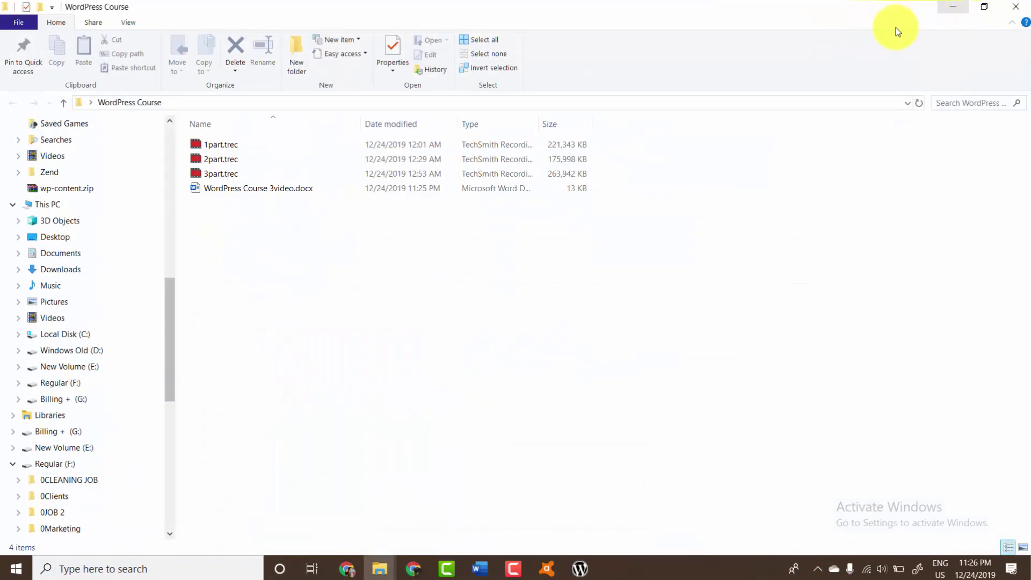
{"action": "left_click", "coordinate": [952, 8]}
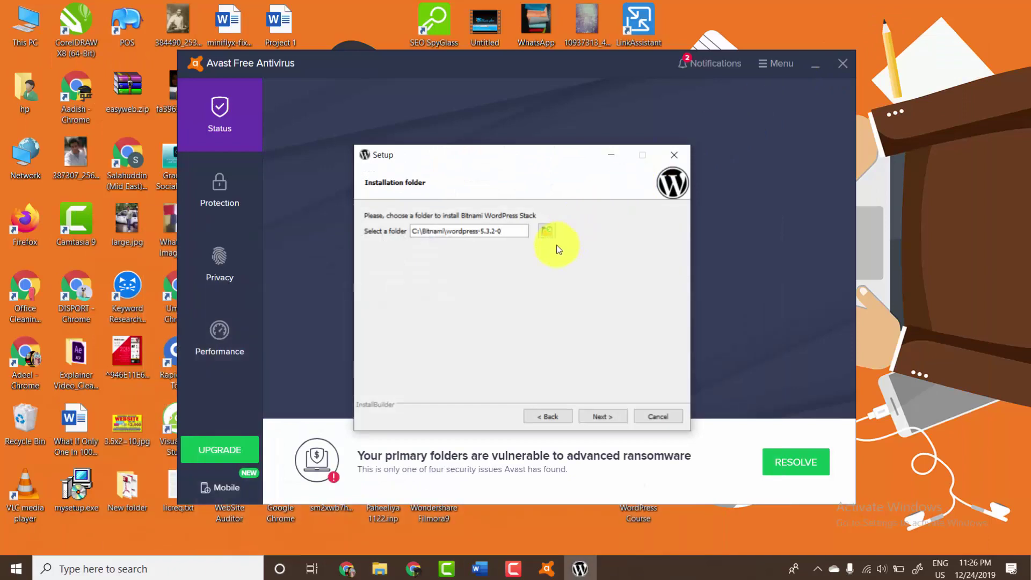
{"action": "left_click", "coordinate": [849, 57]}
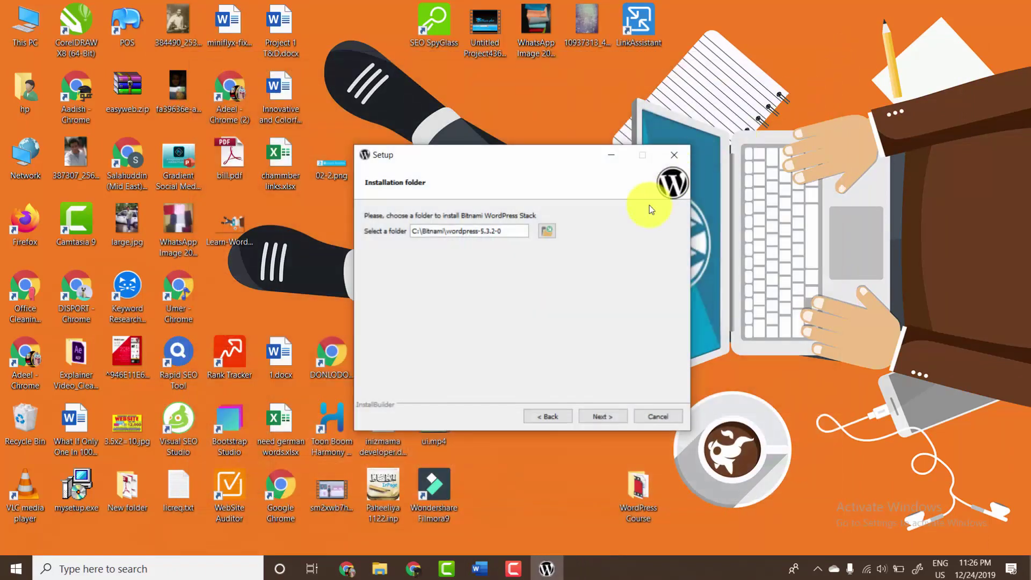
{"action": "left_click", "coordinate": [681, 156]}
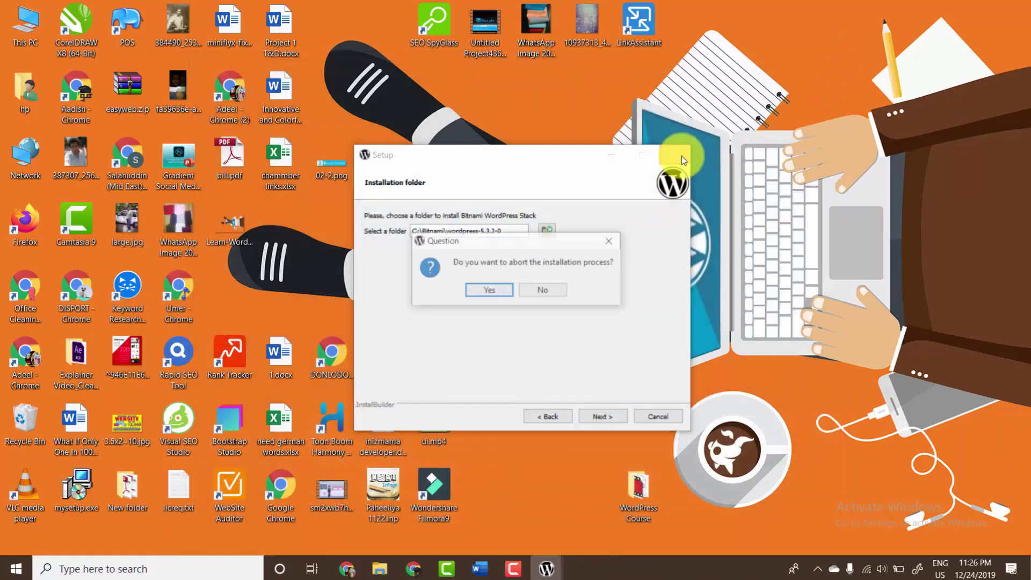
{"action": "left_click", "coordinate": [498, 289]}
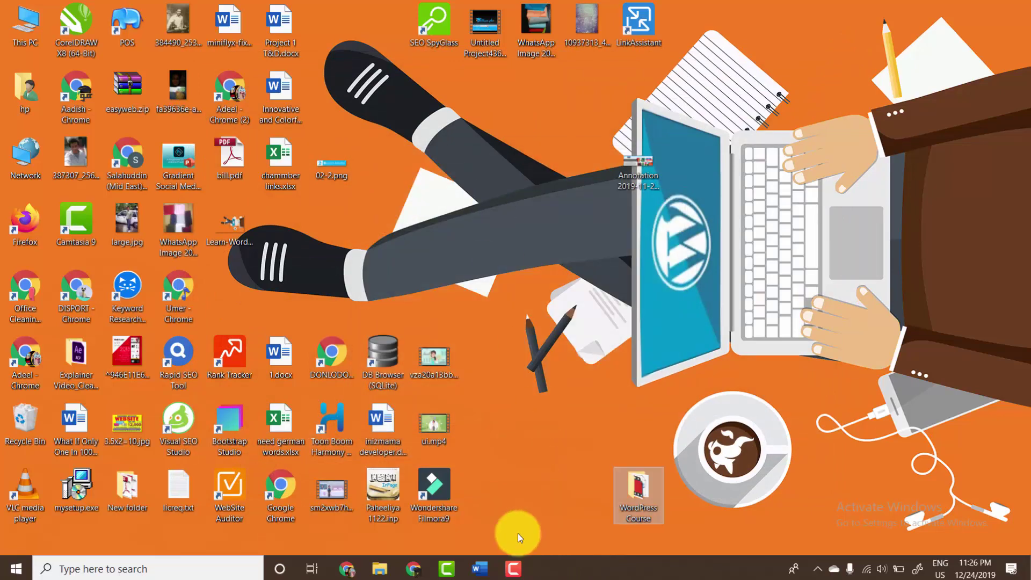
{"action": "left_click", "coordinate": [370, 567]}
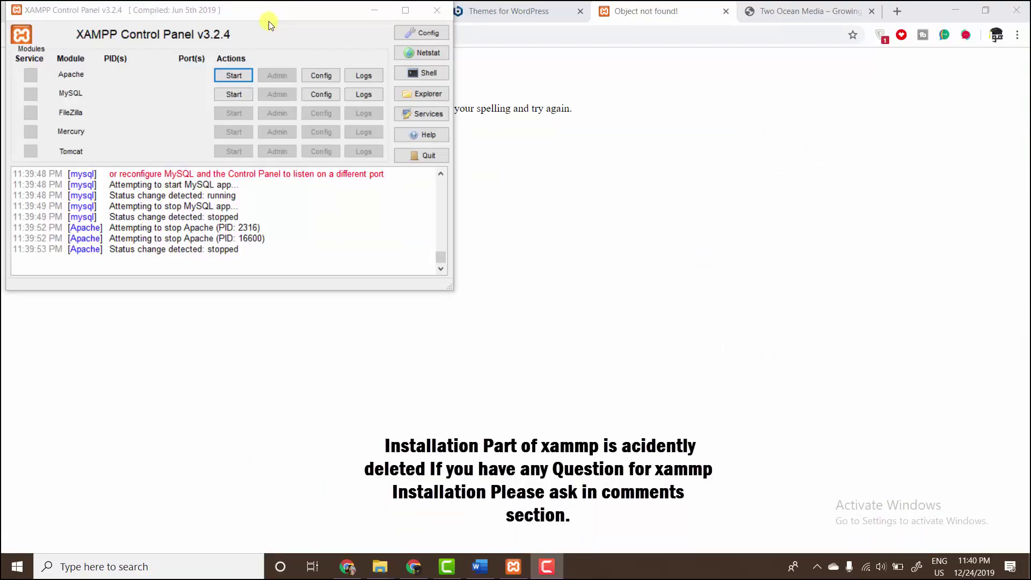
- Reposition the XAMPP Control Panel, start Apache and MySQL, and highlight MySQL's shutdown error
{"action": "left_click_drag", "start_coordinate": [268, 21], "coordinate": [490, 85]}
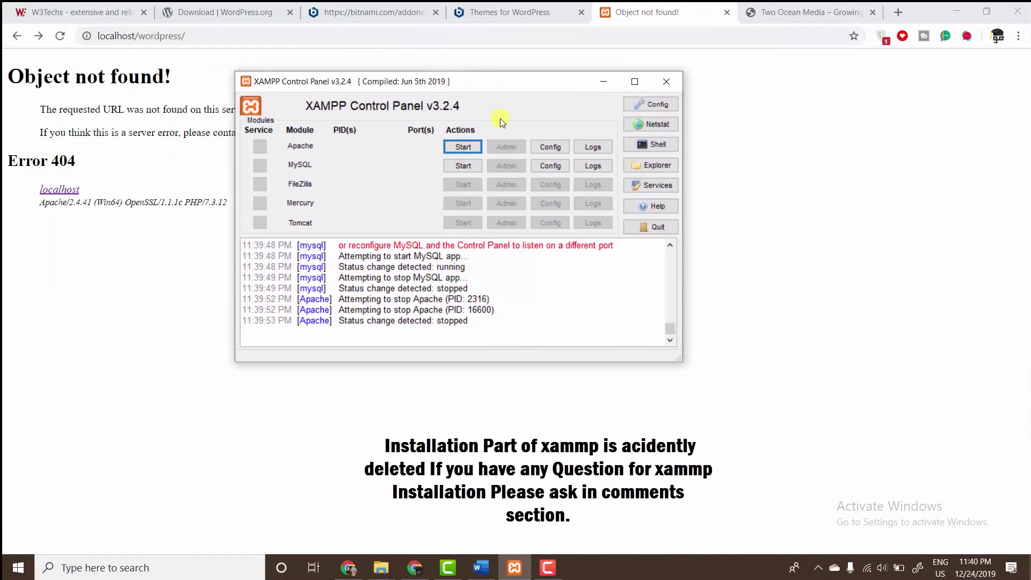
{"action": "left_click", "coordinate": [956, 11]}
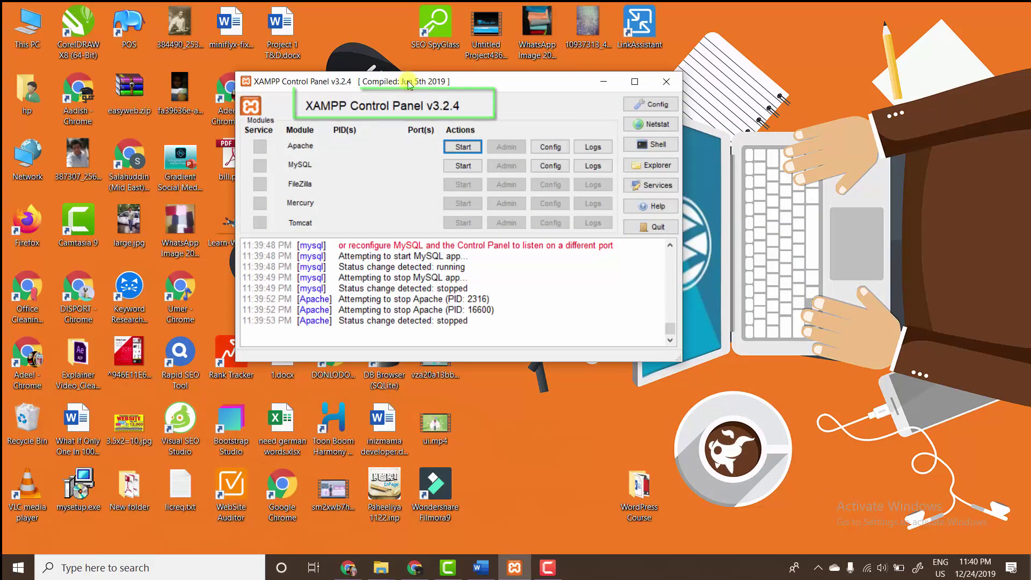
{"action": "left_click_drag", "start_coordinate": [407, 84], "coordinate": [469, 106]}
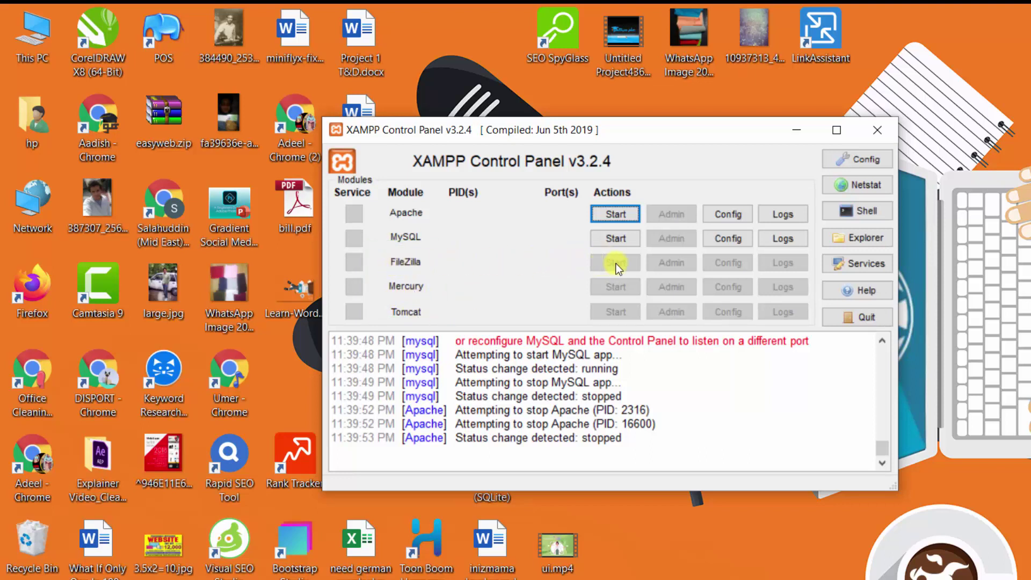
{"action": "left_click", "coordinate": [617, 215]}
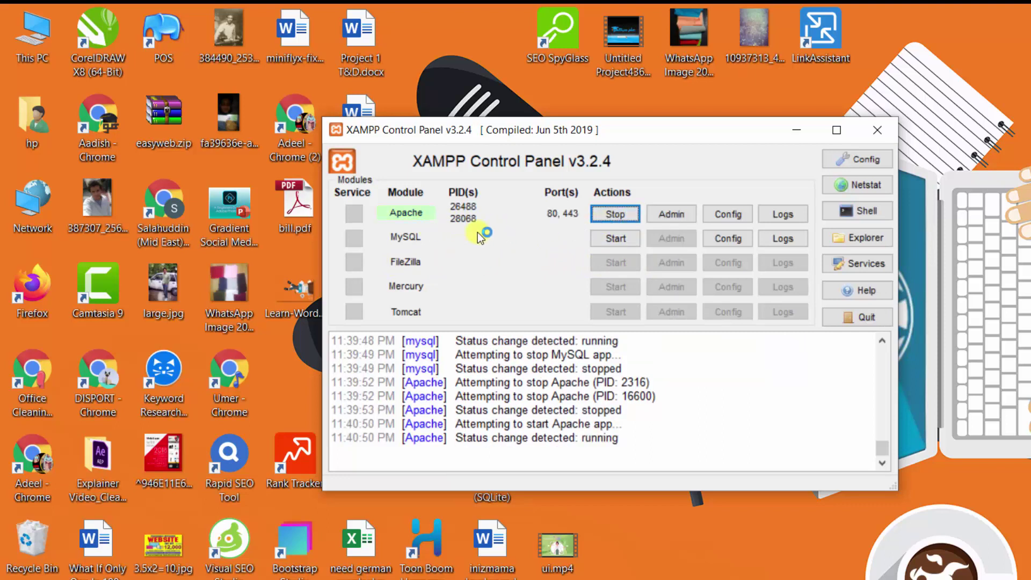
{"action": "left_click", "coordinate": [601, 237]}
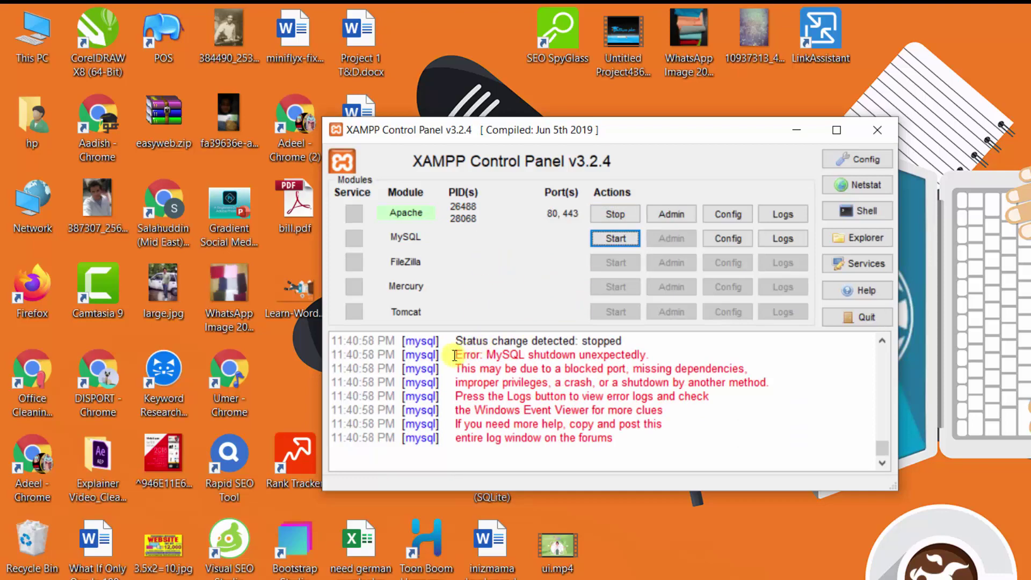
{"action": "left_click_drag", "start_coordinate": [454, 354], "coordinate": [770, 445]}
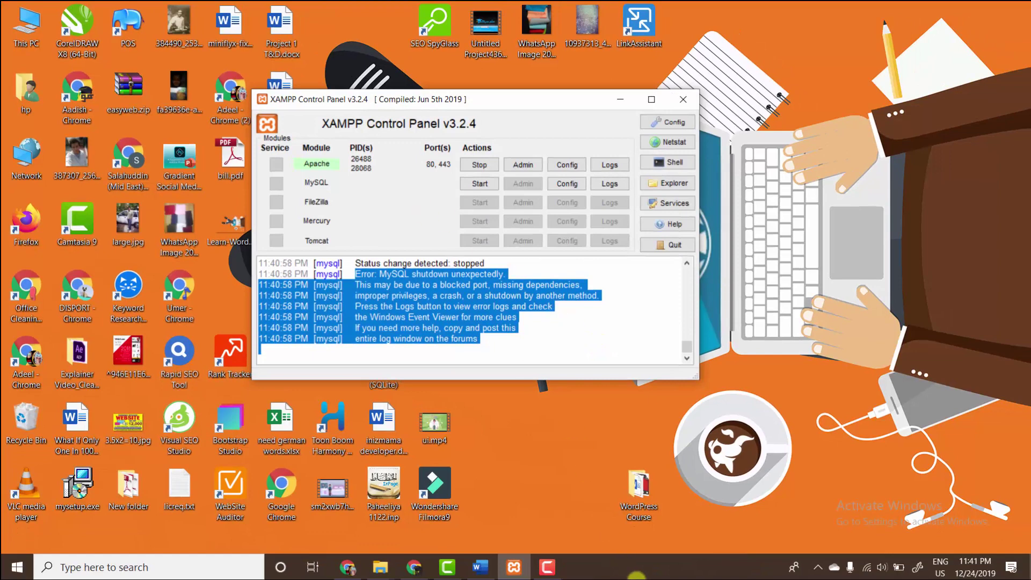
- Retry starting MySQL and highlight the repeated 'MySQL shutdown unexpectedly' log line
{"action": "right_click", "coordinate": [639, 571]}
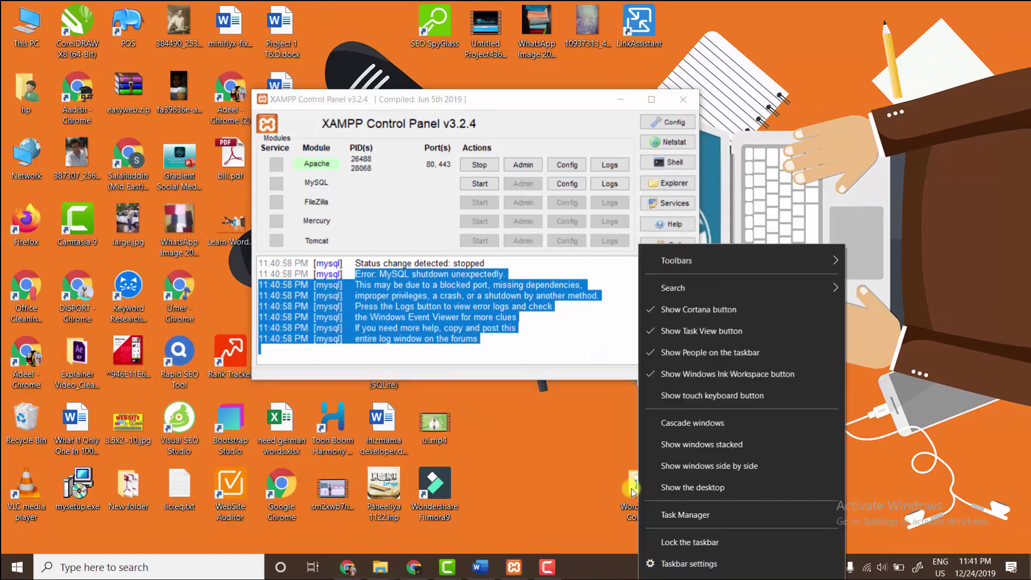
{"action": "left_click", "coordinate": [417, 222]}
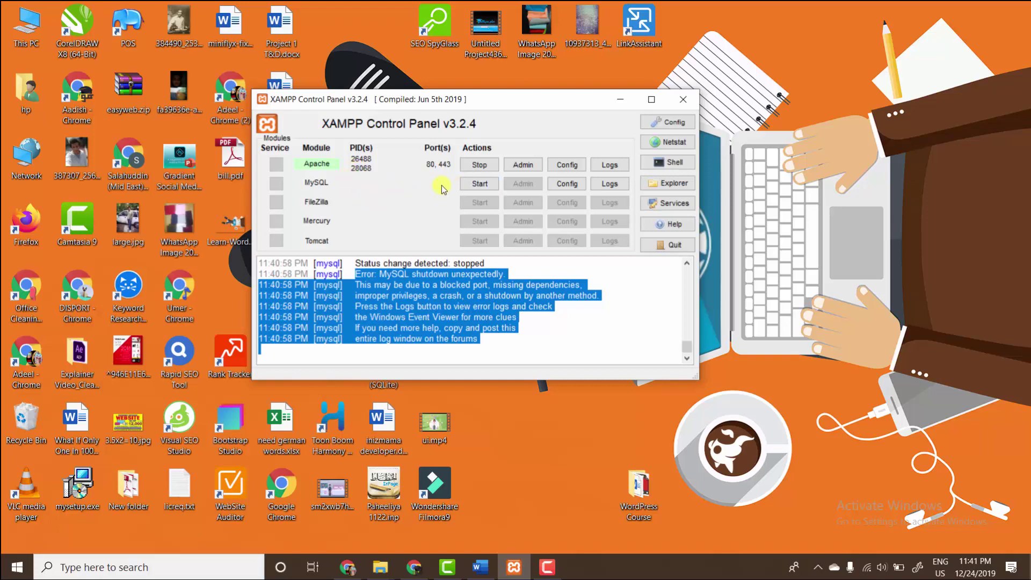
{"action": "left_click", "coordinate": [473, 184]}
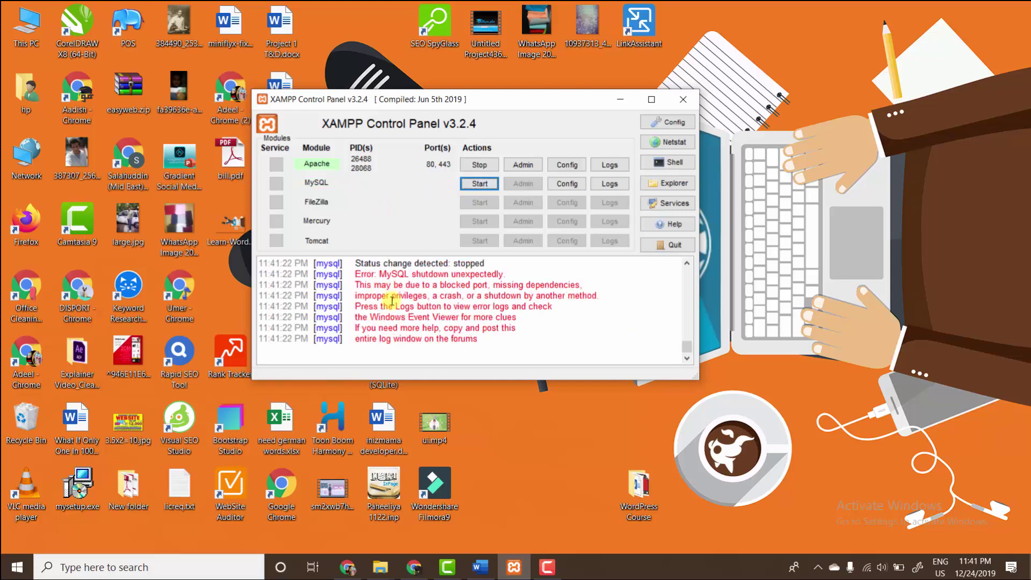
{"action": "left_click_drag", "start_coordinate": [361, 275], "coordinate": [516, 277]}
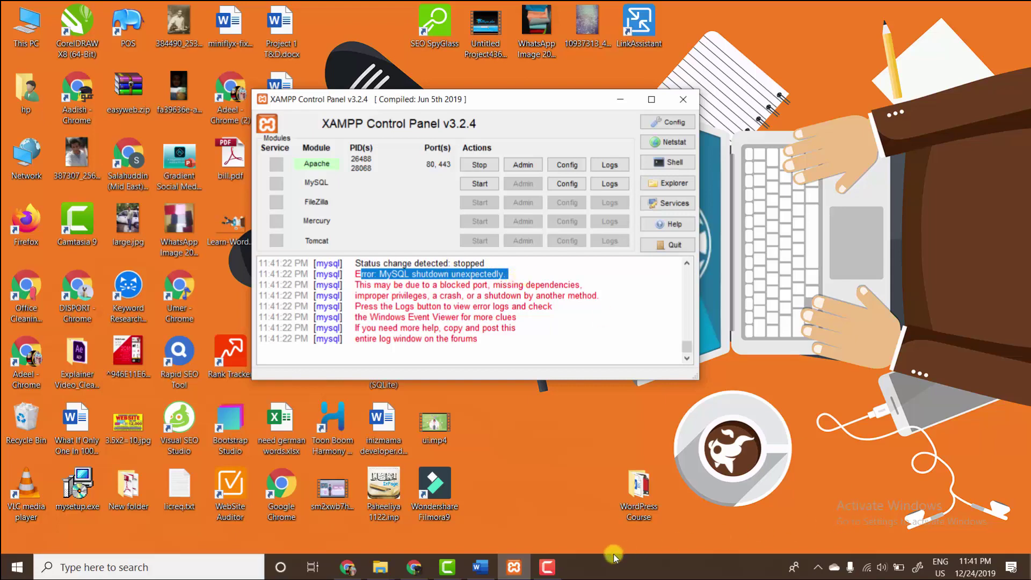
- Open Task Manager from the taskbar and scroll to the mysqld.exe processes
{"action": "right_click", "coordinate": [631, 575]}
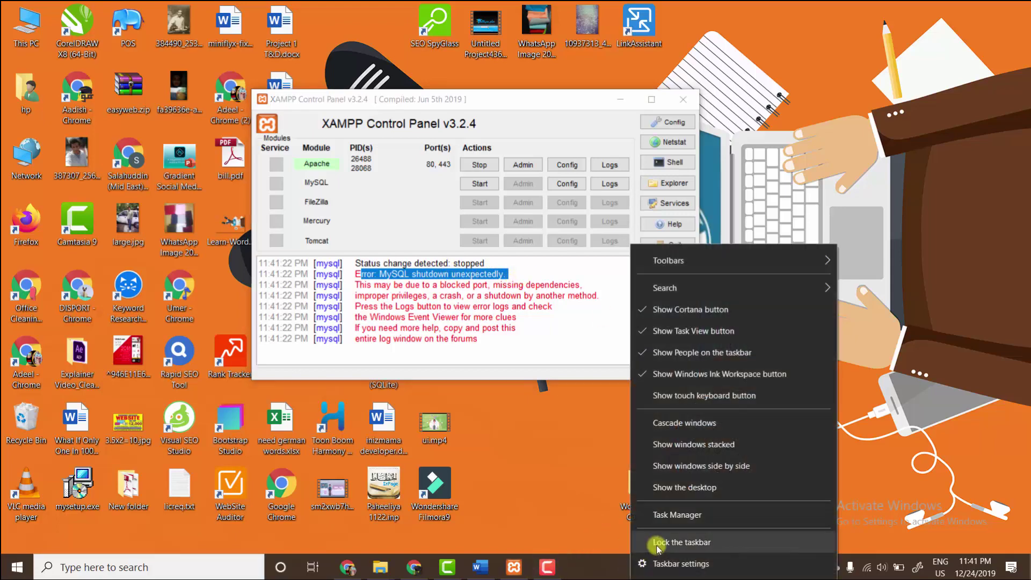
{"action": "left_click", "coordinate": [668, 514]}
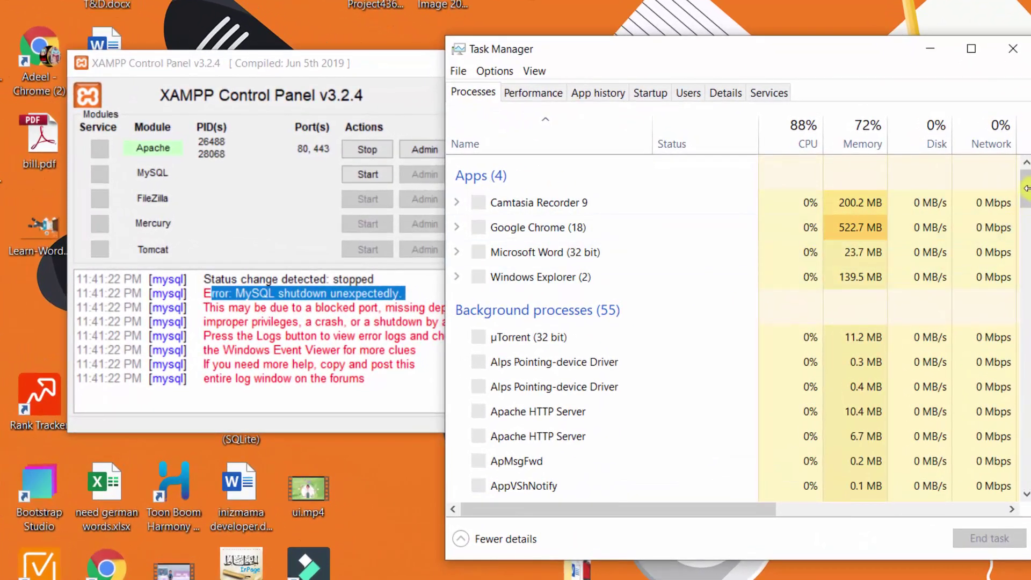
{"action": "scroll", "coordinate": [1025, 203], "scroll_direction": "down", "scroll_amount": 7}
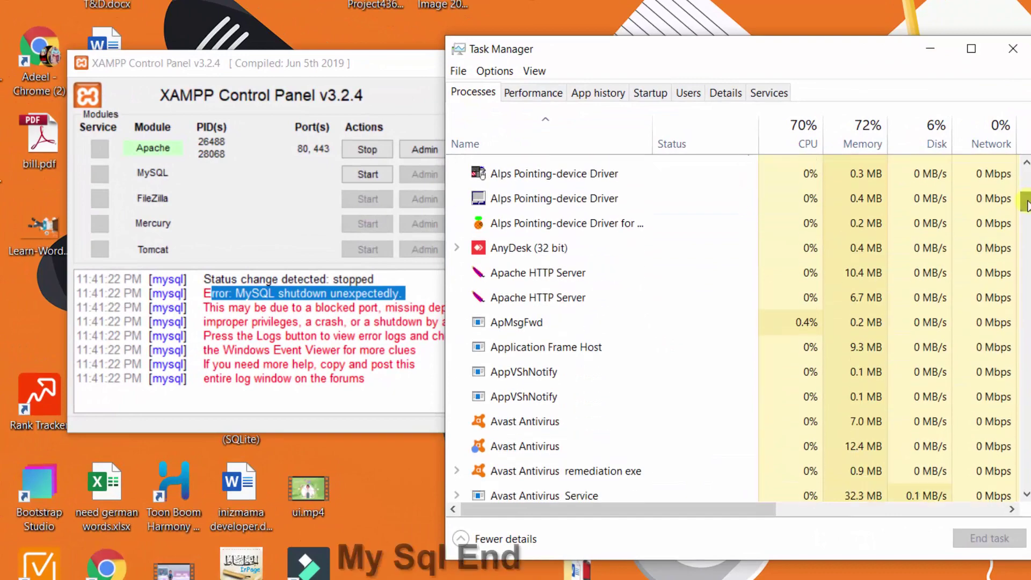
{"action": "left_click_drag", "start_coordinate": [1026, 219], "coordinate": [1026, 287]}
- End every mysqld.exe process, including wordpressMySQL, then start MySQL in XAMPP on port 3306
{"action": "right_click", "coordinate": [539, 269]}
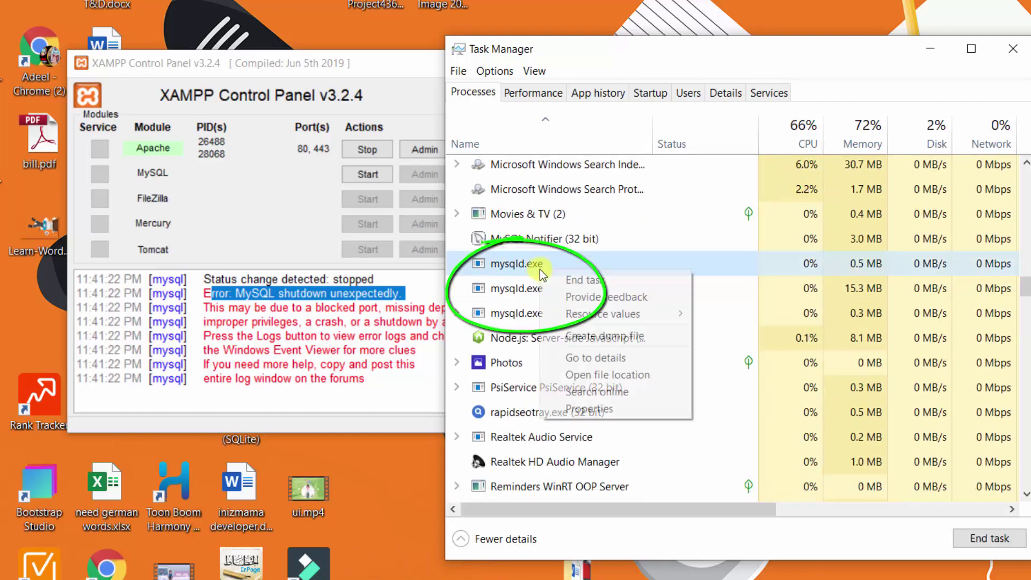
{"action": "left_click", "coordinate": [553, 276]}
{"action": "right_click", "coordinate": [534, 283]}
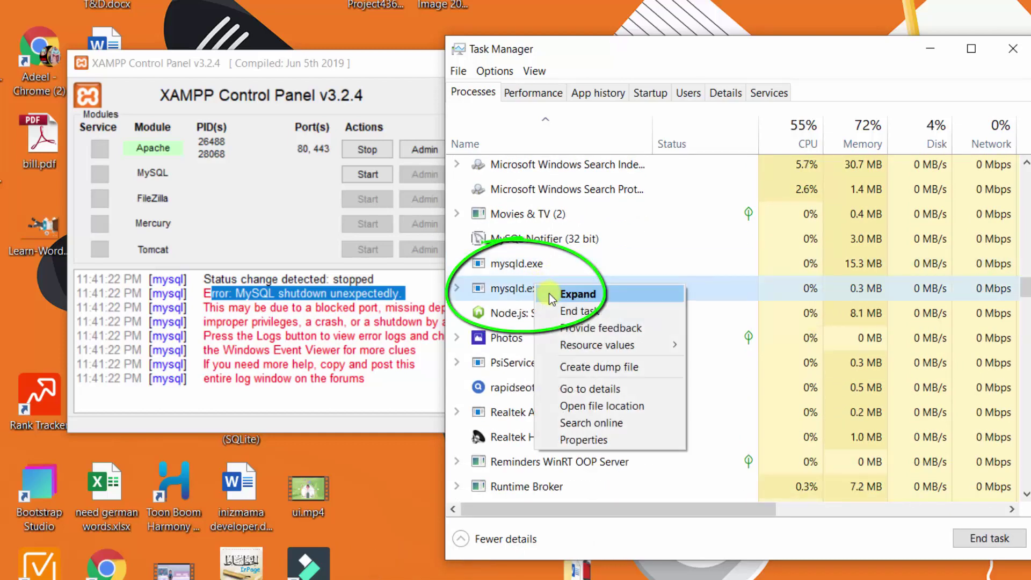
{"action": "left_click", "coordinate": [549, 293]}
{"action": "right_click", "coordinate": [543, 290]}
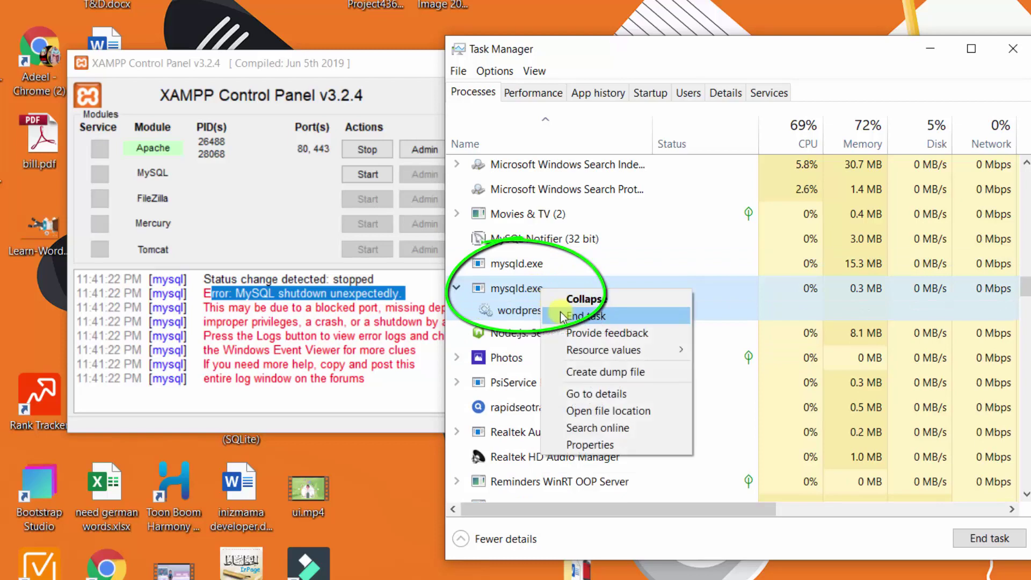
{"action": "left_click", "coordinate": [510, 293]}
{"action": "right_click", "coordinate": [511, 289]}
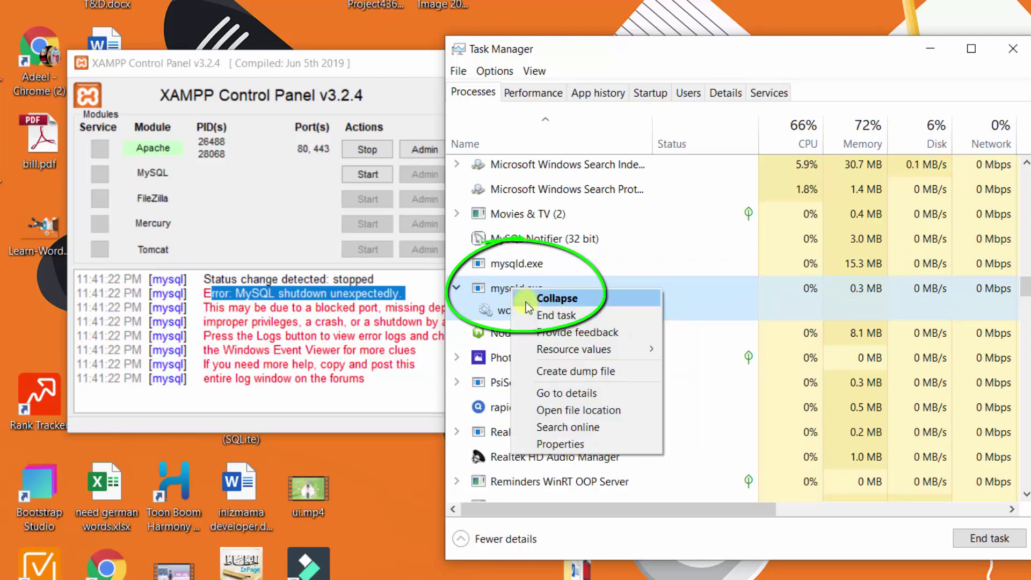
{"action": "left_click", "coordinate": [553, 314]}
{"action": "right_click", "coordinate": [543, 267]}
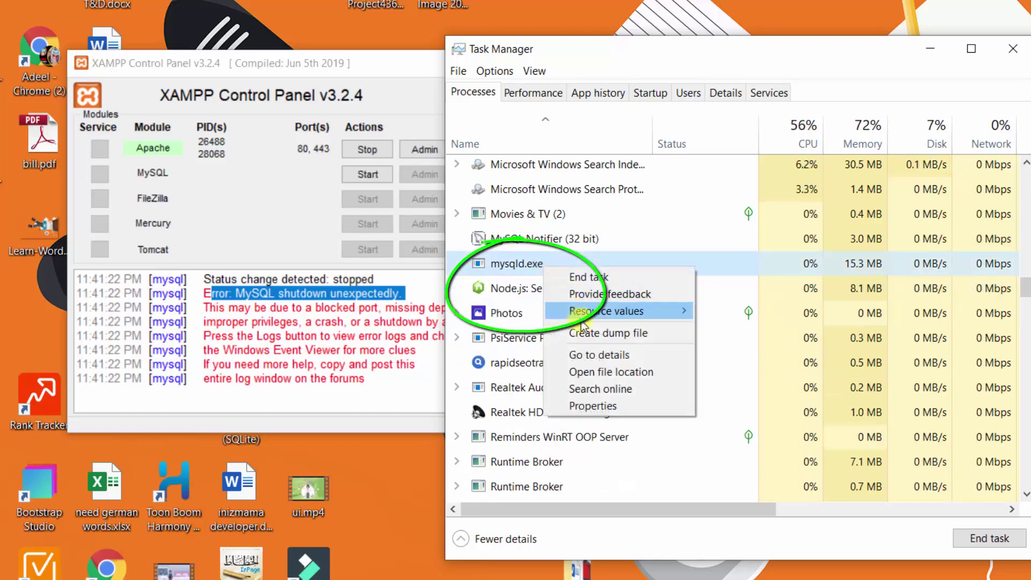
{"action": "left_click", "coordinate": [585, 277]}
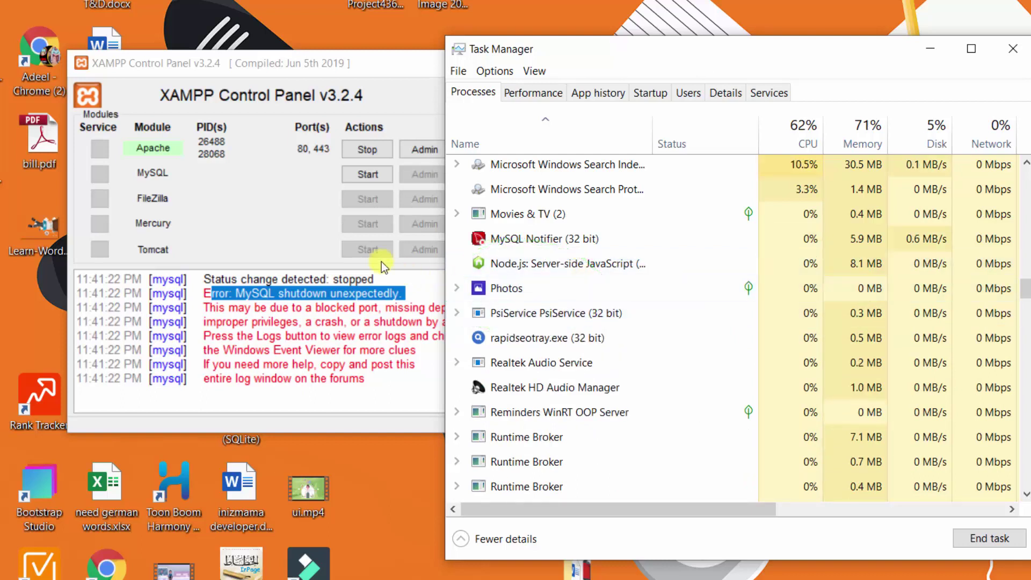
{"action": "left_click", "coordinate": [355, 173]}
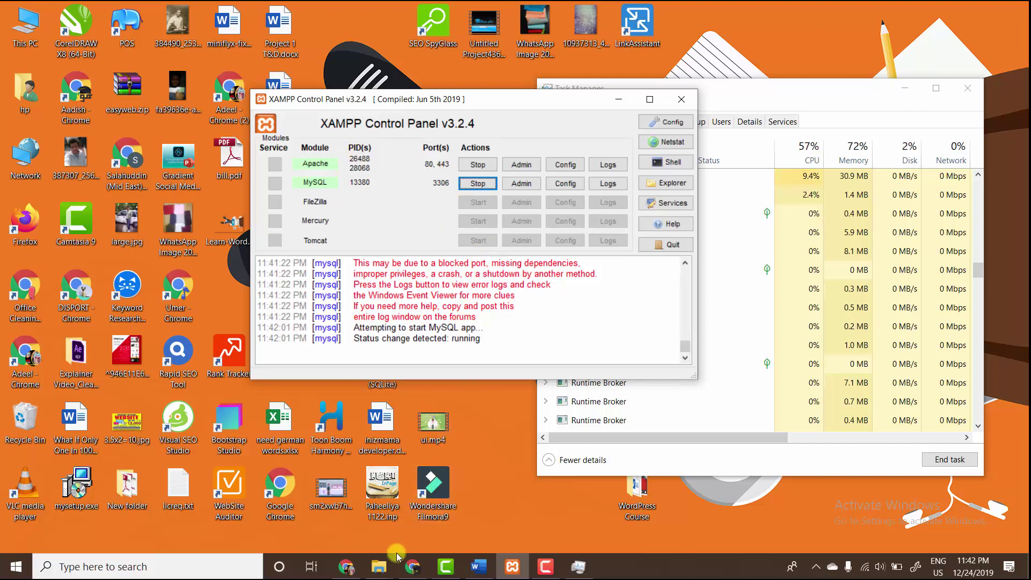
- Strip '/wordpress/' from the address so plain localhost shows Bitnami's 'WordPress is now installed' page
{"action": "left_click", "coordinate": [349, 568]}
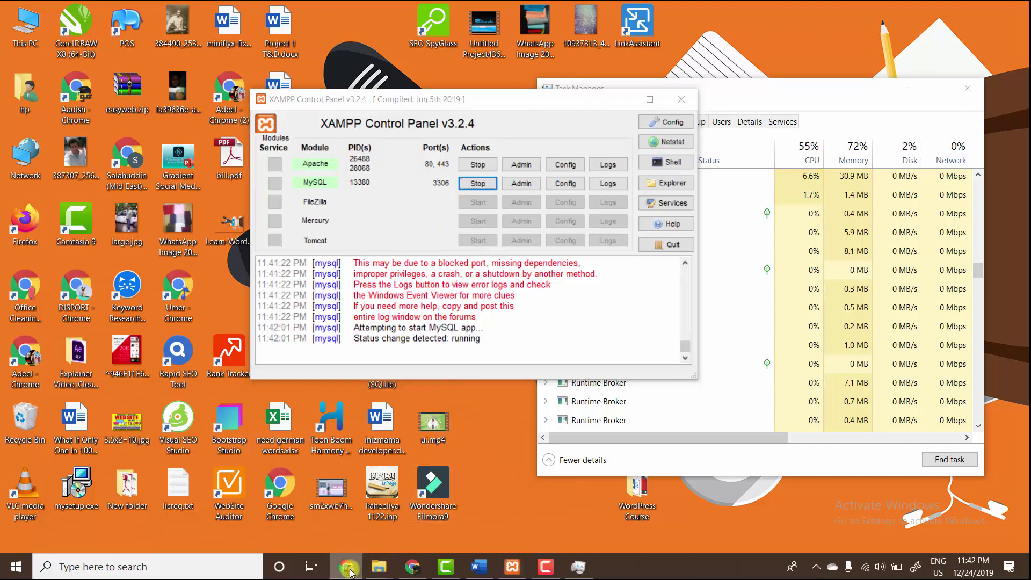
{"action": "left_click", "coordinate": [415, 564]}
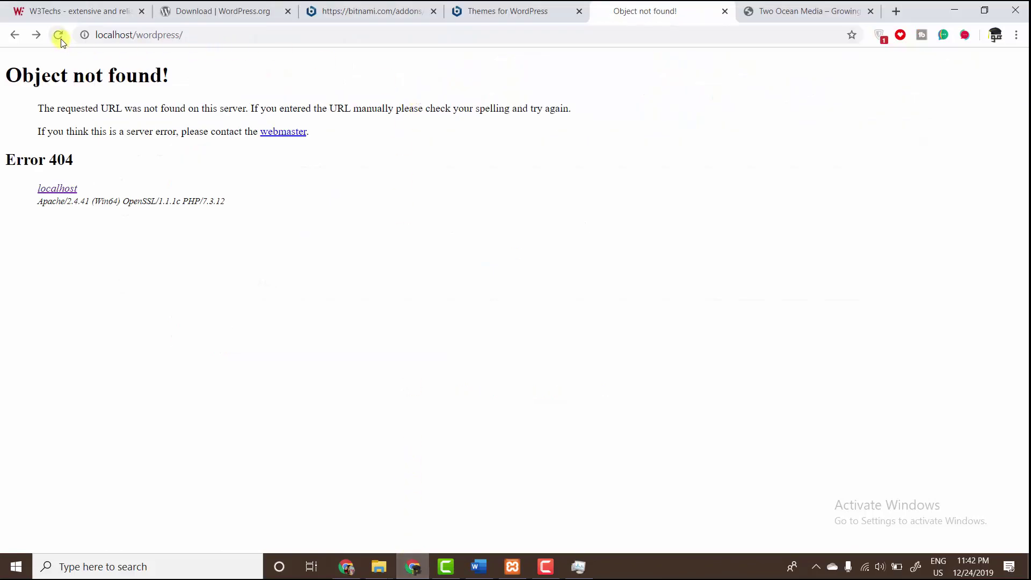
{"action": "left_click_drag", "start_coordinate": [132, 35], "coordinate": [409, 63]}
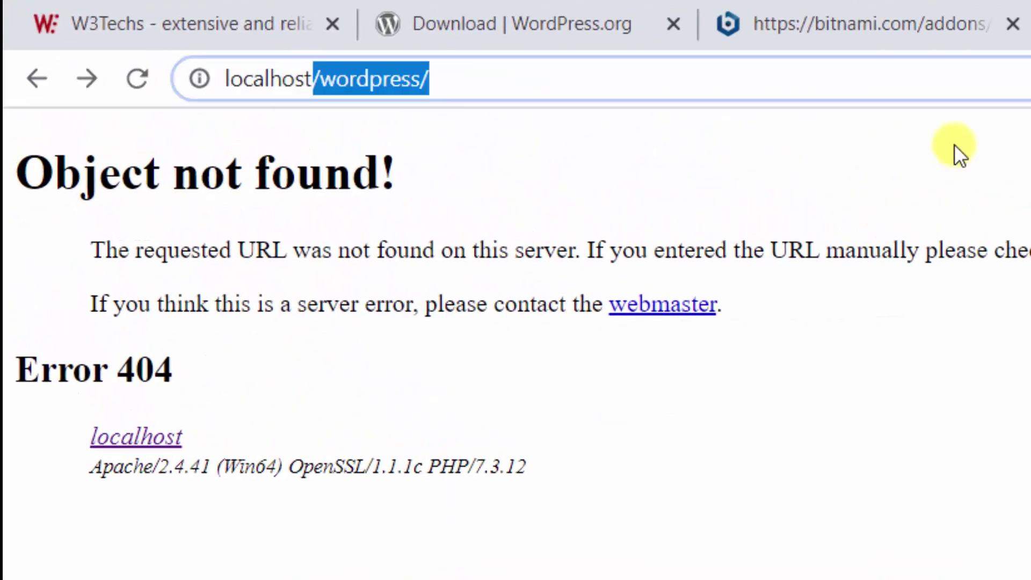
{"action": "key", "text": "BackSpace"}
{"action": "key", "text": "Return"}
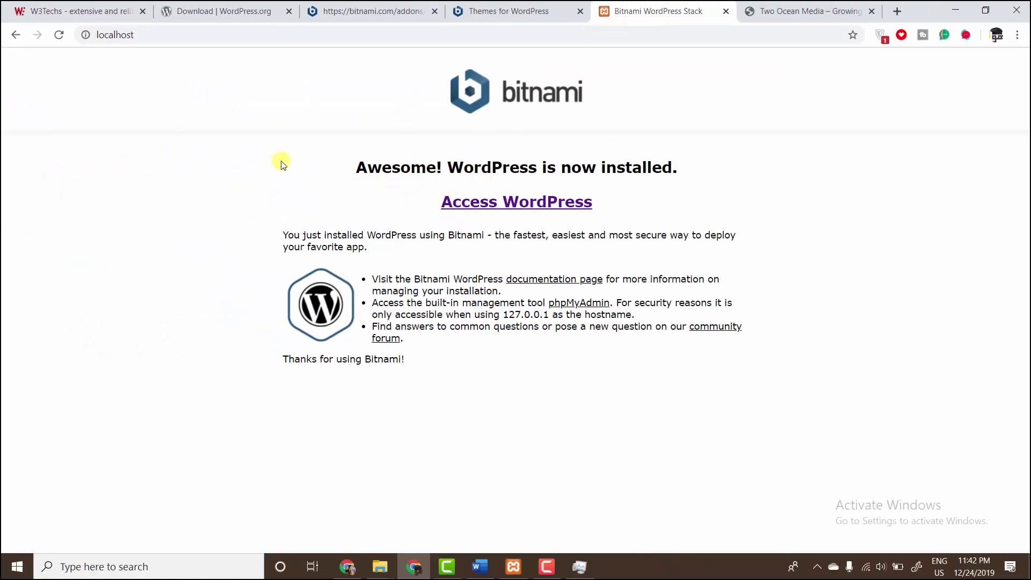
{"action": "left_click_drag", "start_coordinate": [281, 161], "coordinate": [714, 181]}
{"action": "left_click", "coordinate": [513, 566]}
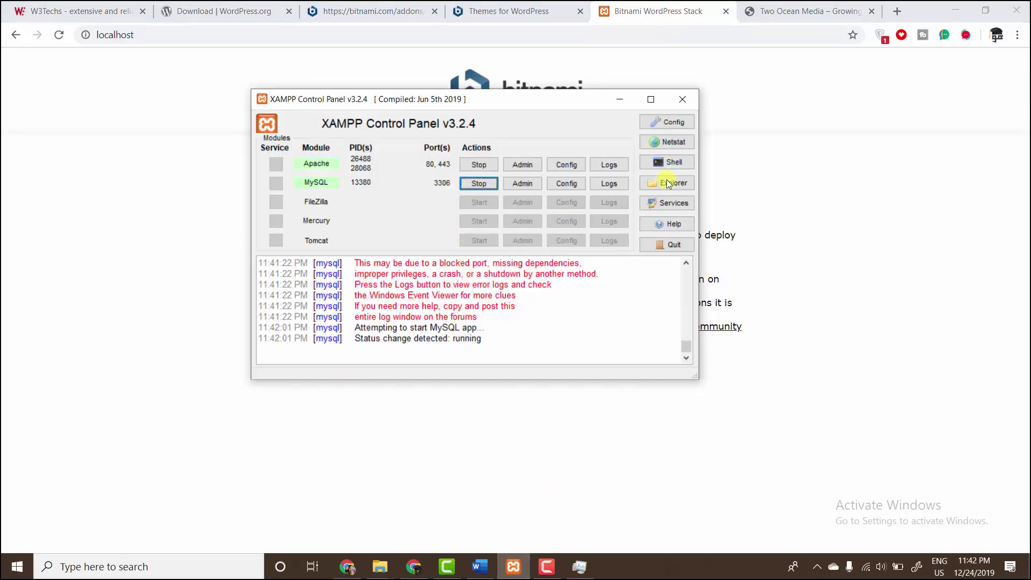
- Open C:\xampp2\htdocs in File Explorer and select its 8 default items, none from WordPress
{"action": "left_click", "coordinate": [678, 185]}
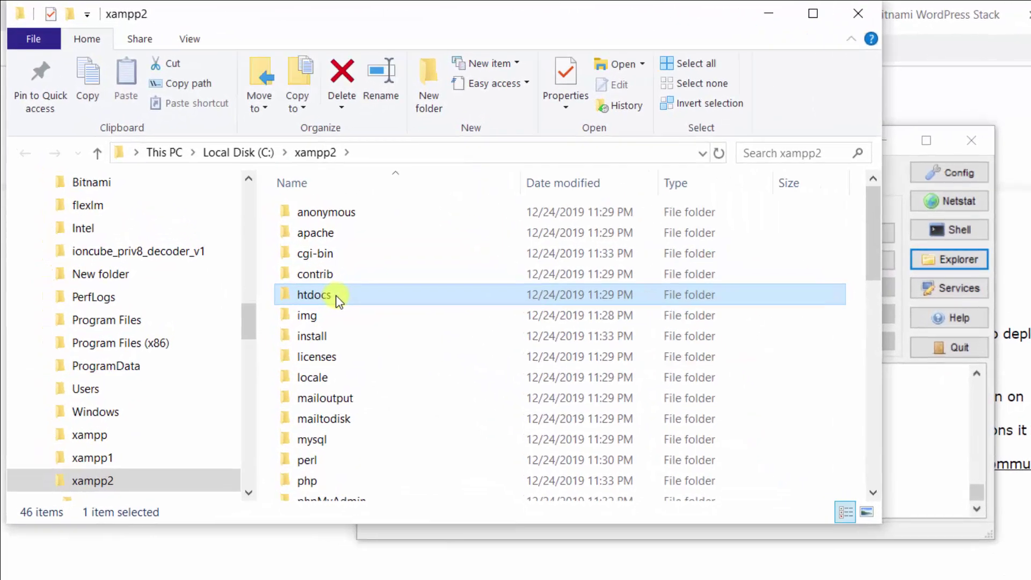
{"action": "double_click", "coordinate": [236, 207]}
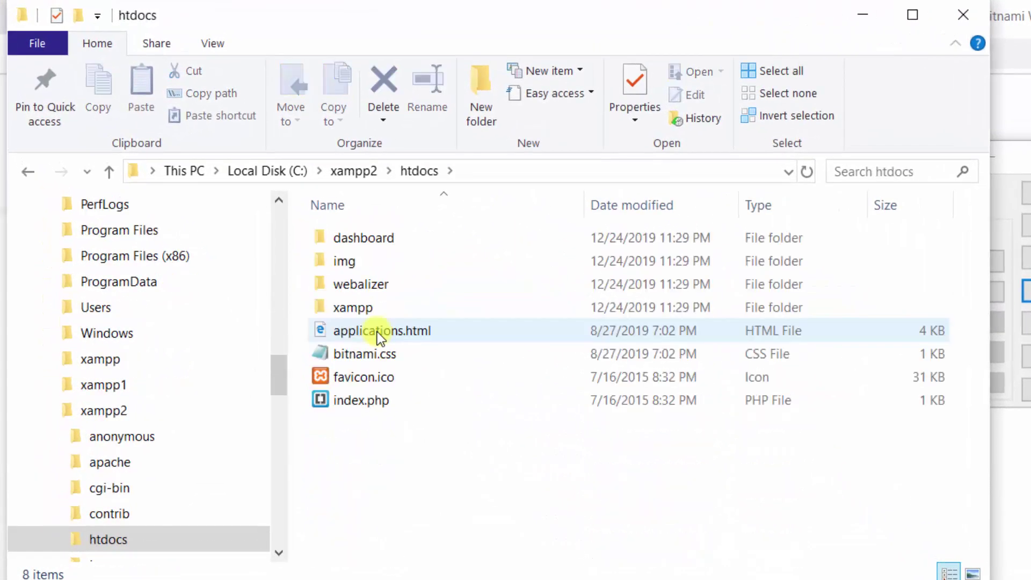
{"action": "left_click_drag", "start_coordinate": [384, 452], "coordinate": [414, 220]}
{"action": "left_click_drag", "start_coordinate": [435, 494], "coordinate": [401, 227]}
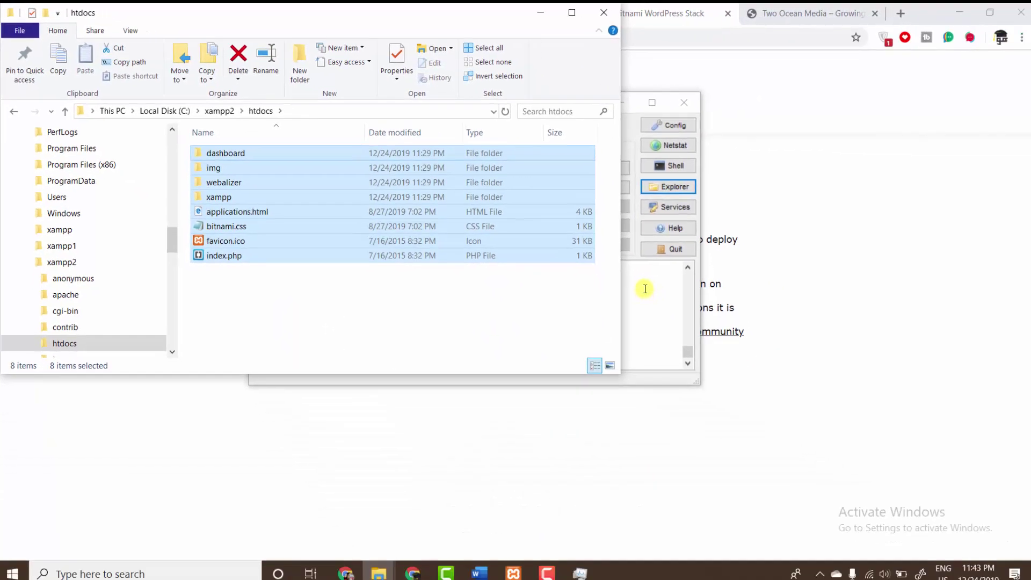
{"action": "left_click", "coordinate": [1026, 447]}
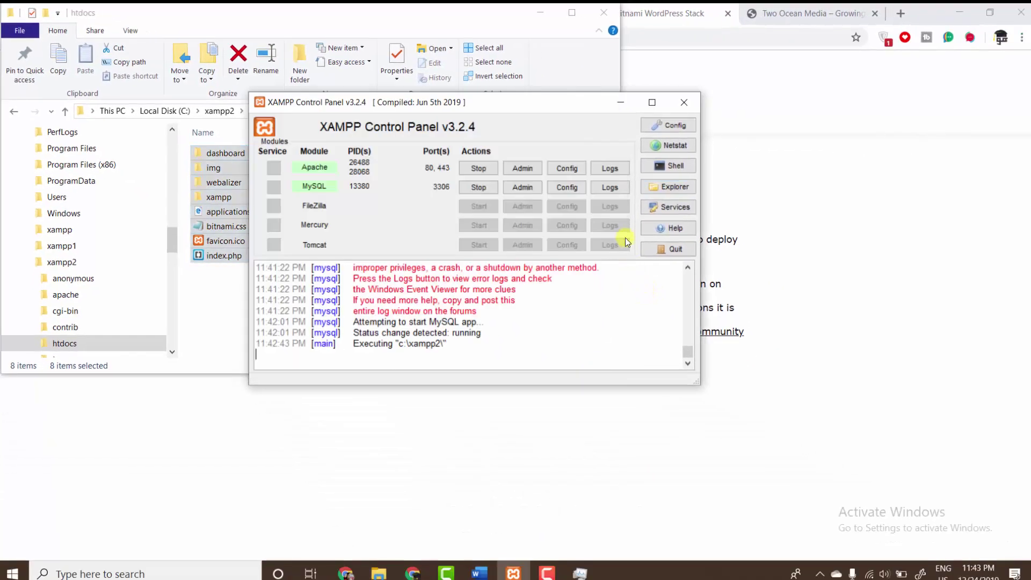
- Open Apache's admin page at localhost, then phpMyAdmin at localhost/phpmyadmin from MySQL's Admin button
{"action": "left_click", "coordinate": [534, 170]}
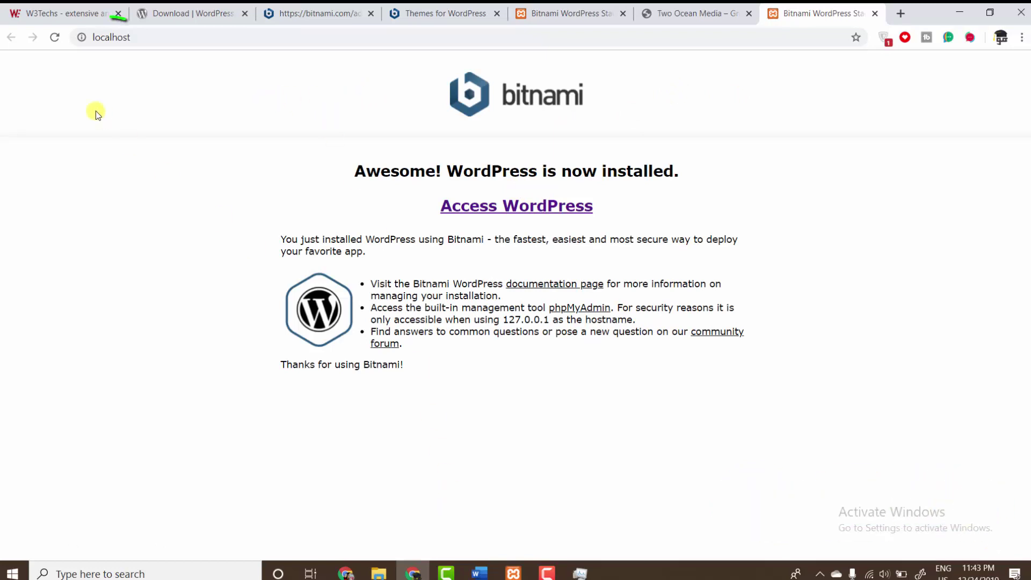
{"action": "left_click", "coordinate": [514, 573]}
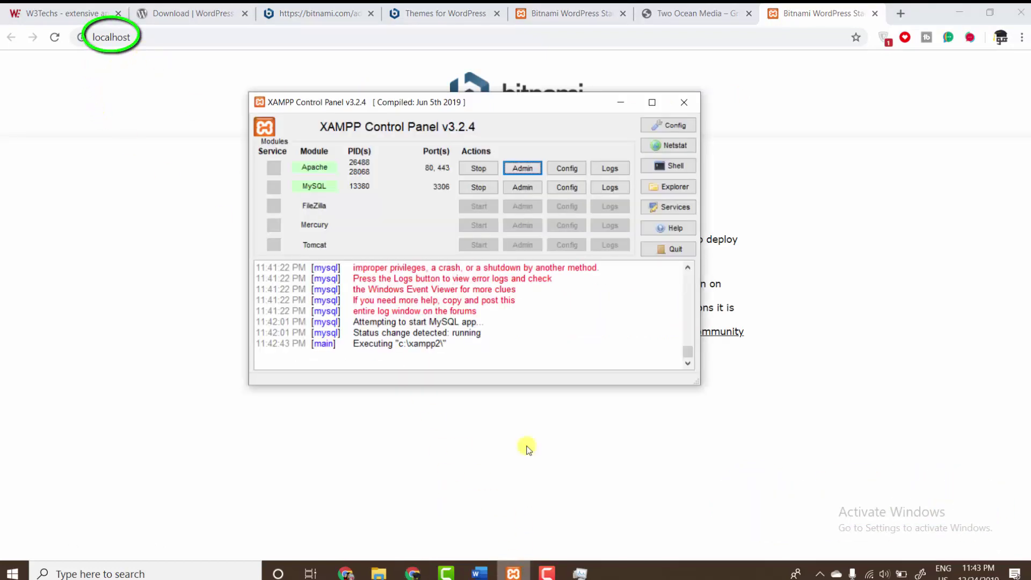
{"action": "left_click", "coordinate": [519, 187]}
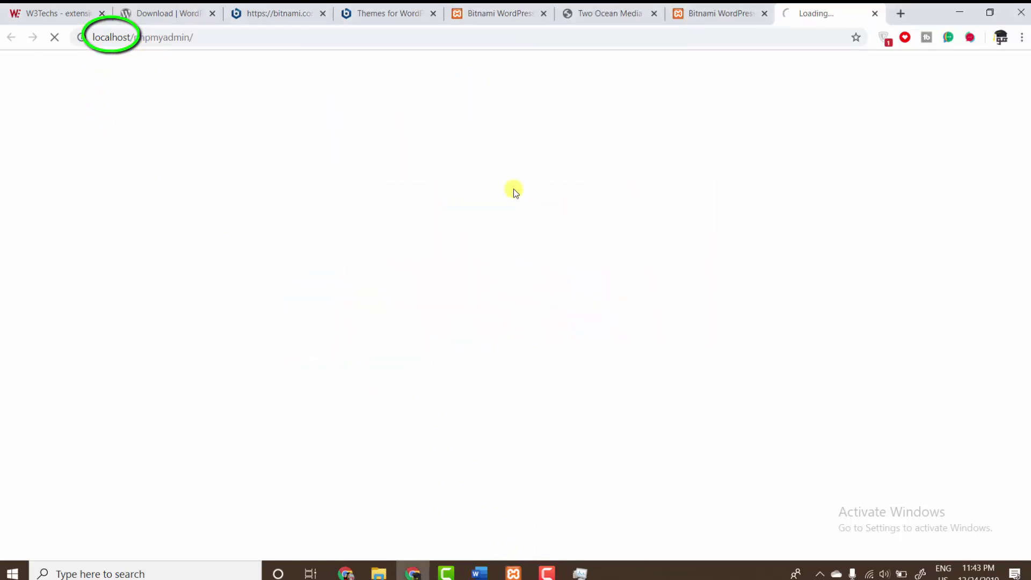
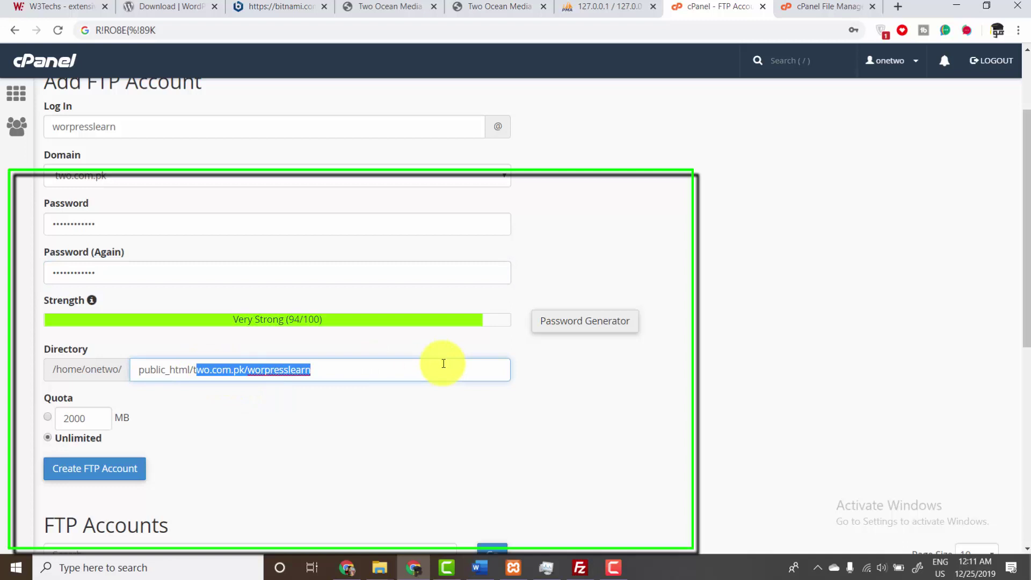
- Set the new FTP account's directory to public_html/newwebsite2, after checking that folder in File Manager
{"action": "key", "text": "BackSpace"}
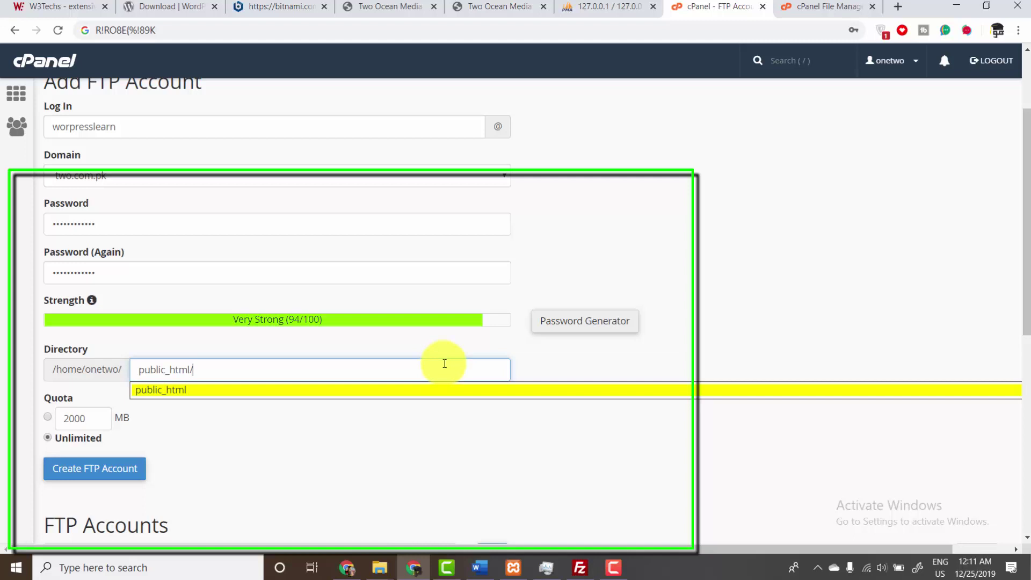
{"action": "type", "text": "newweb"}
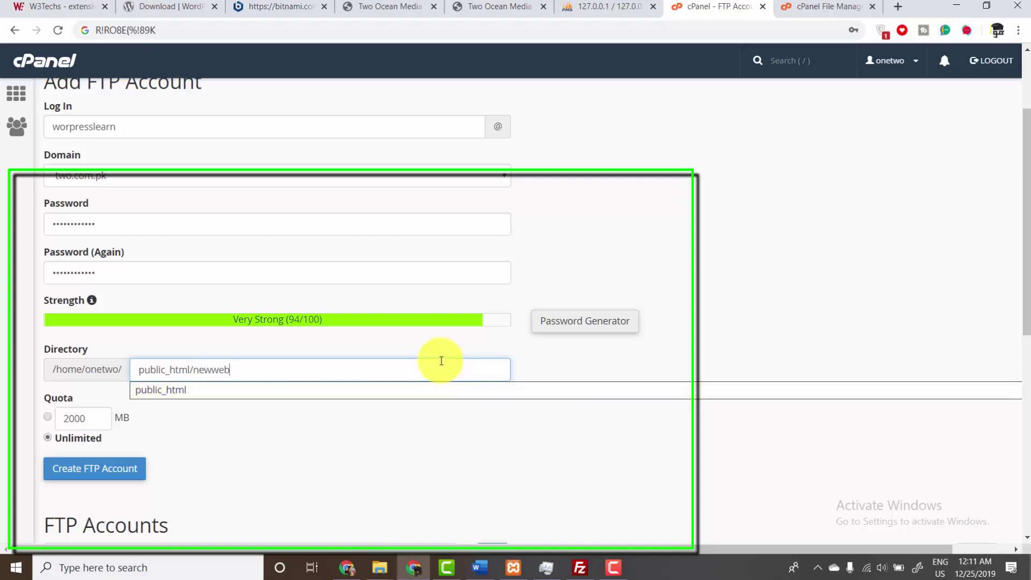
{"action": "type", "text": "site2"}
{"action": "left_click", "coordinate": [816, 7]}
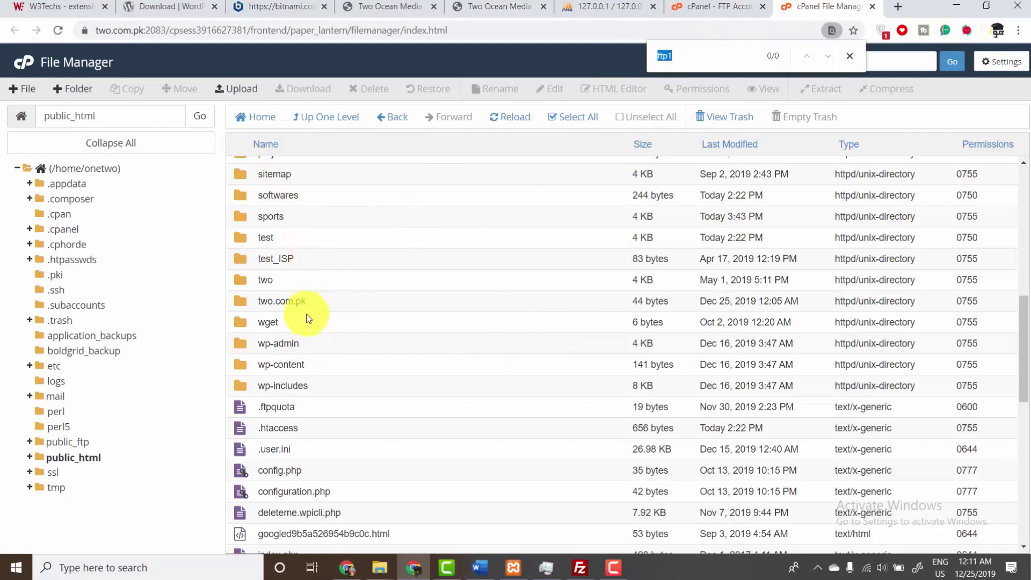
{"action": "scroll", "coordinate": [310, 347], "scroll_direction": "down", "scroll_amount": 5}
{"action": "scroll", "coordinate": [311, 347], "scroll_direction": "up", "scroll_amount": 10}
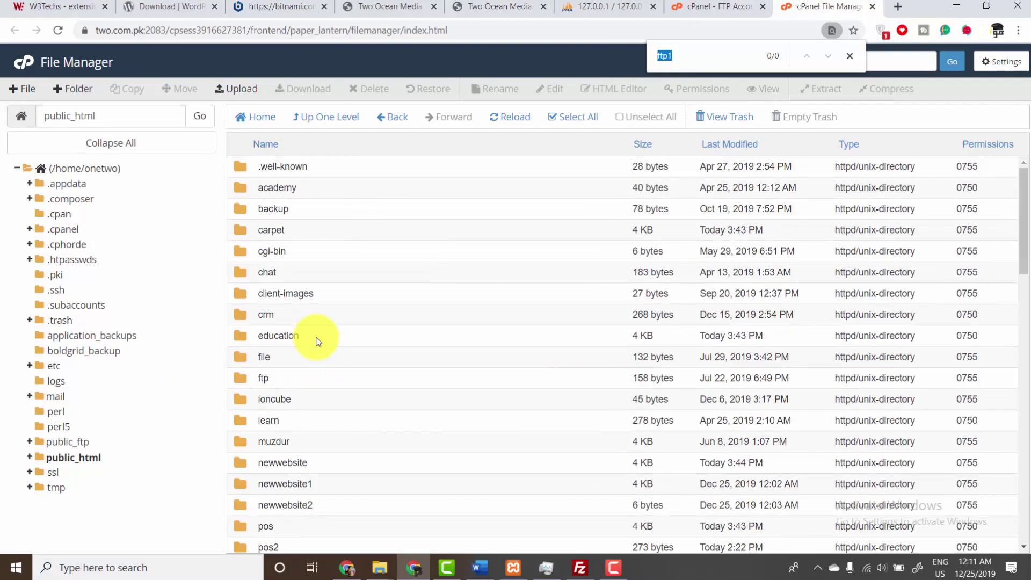
{"action": "left_click", "coordinate": [312, 509]}
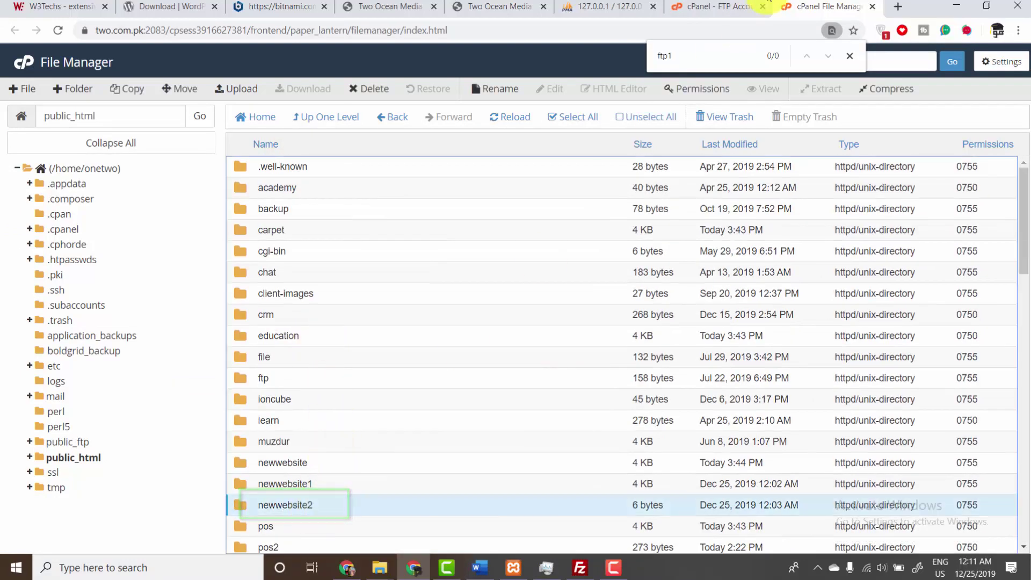
- Create the FTP account rooted at public_html/newwebsite2 with unlimited quota
{"action": "left_click", "coordinate": [708, 6]}
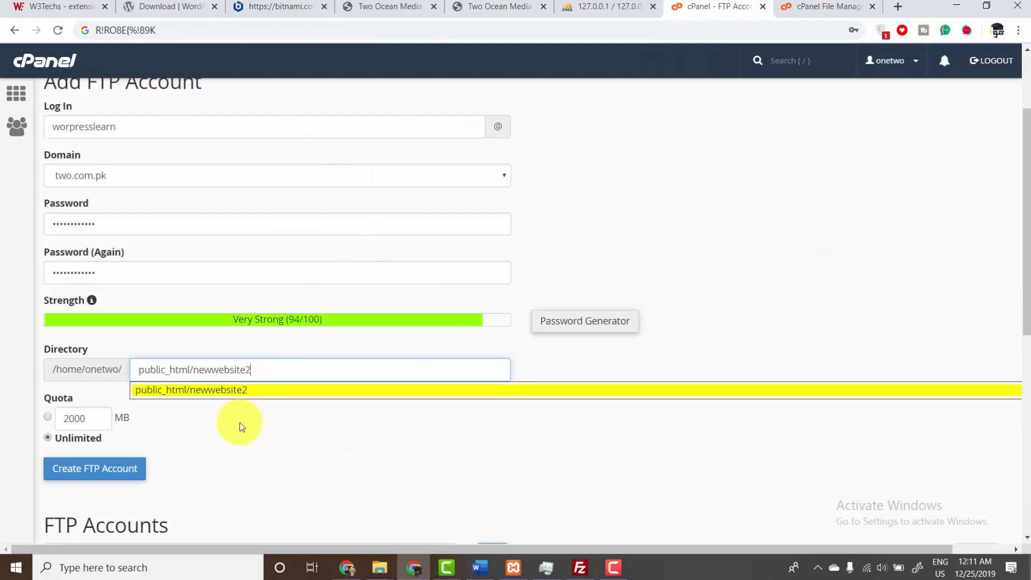
{"action": "left_click", "coordinate": [234, 415]}
{"action": "left_click", "coordinate": [115, 471]}
{"action": "left_click_drag", "start_coordinate": [1027, 181], "coordinate": [1026, 341]}
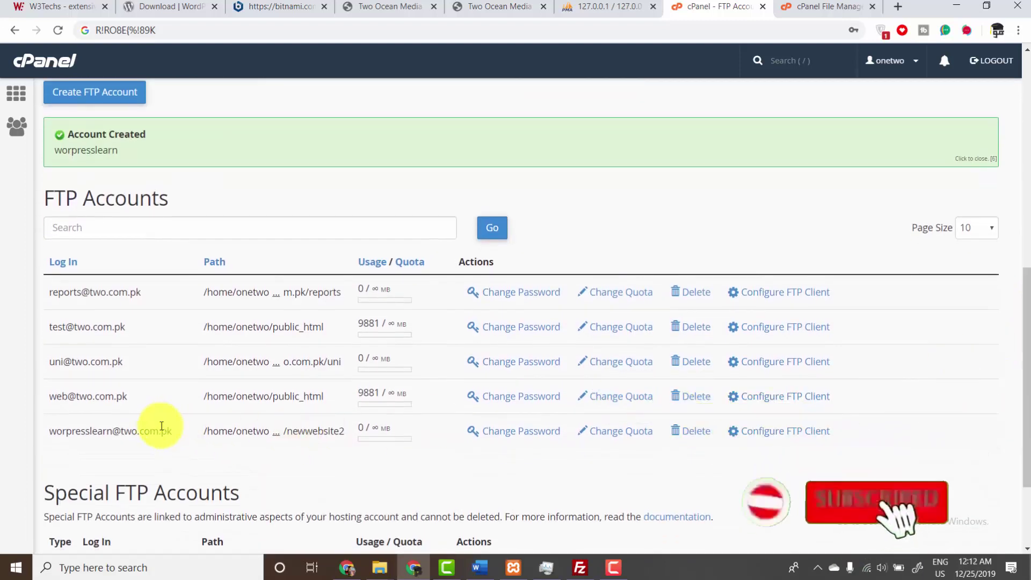
- Enter host two.com.pk and the new FTP account's username and password in FileZilla's Quickconnect, then connect
{"action": "left_click_drag", "start_coordinate": [169, 430], "coordinate": [47, 431]}
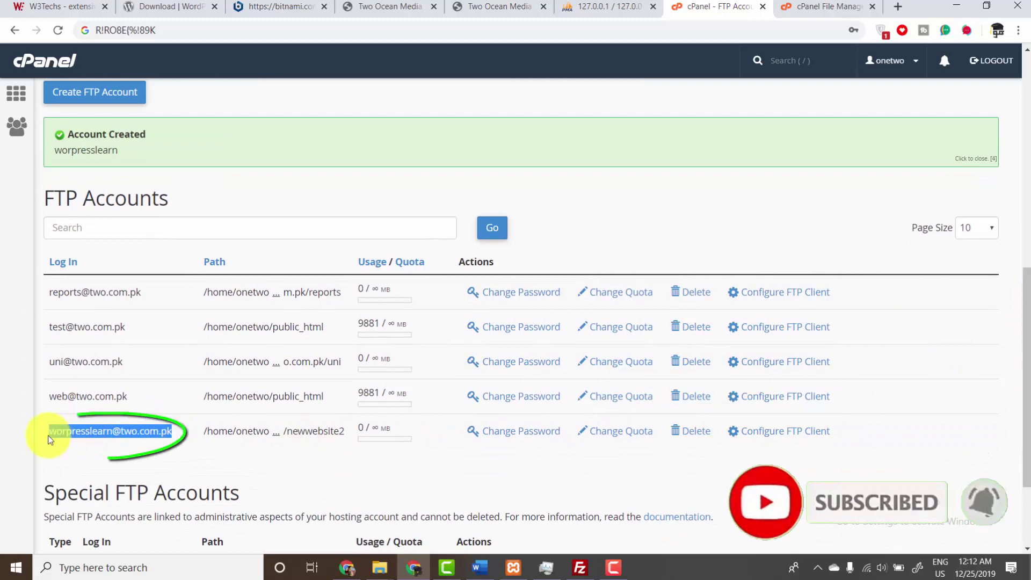
{"action": "left_click", "coordinate": [578, 565]}
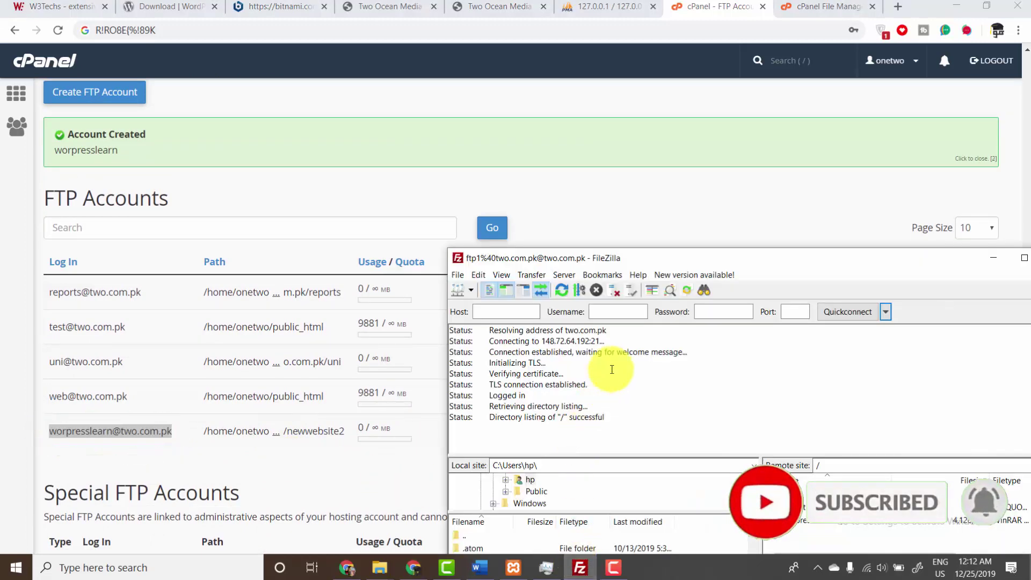
{"action": "left_click", "coordinate": [509, 314]}
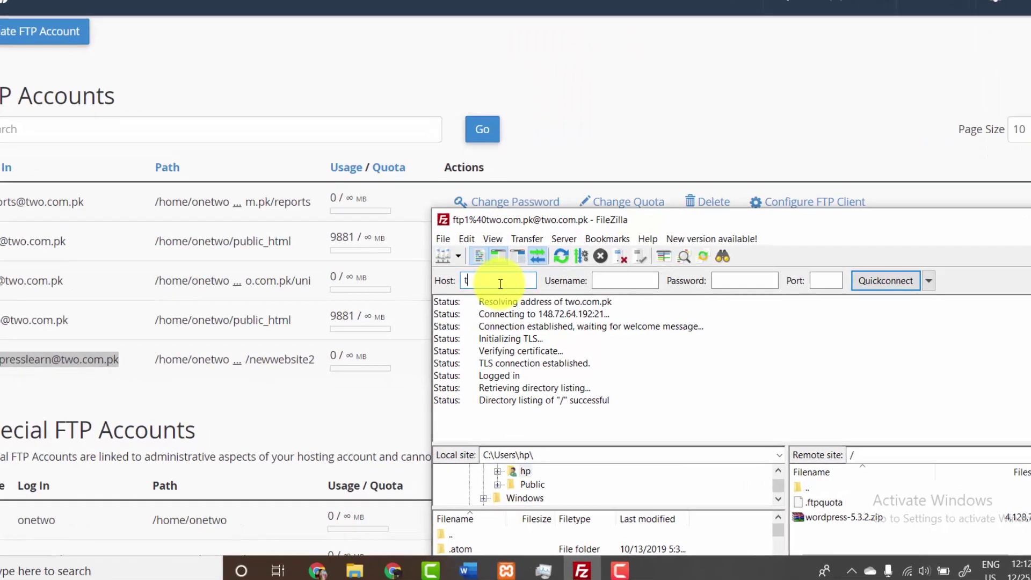
{"action": "type", "text": "two.co"}
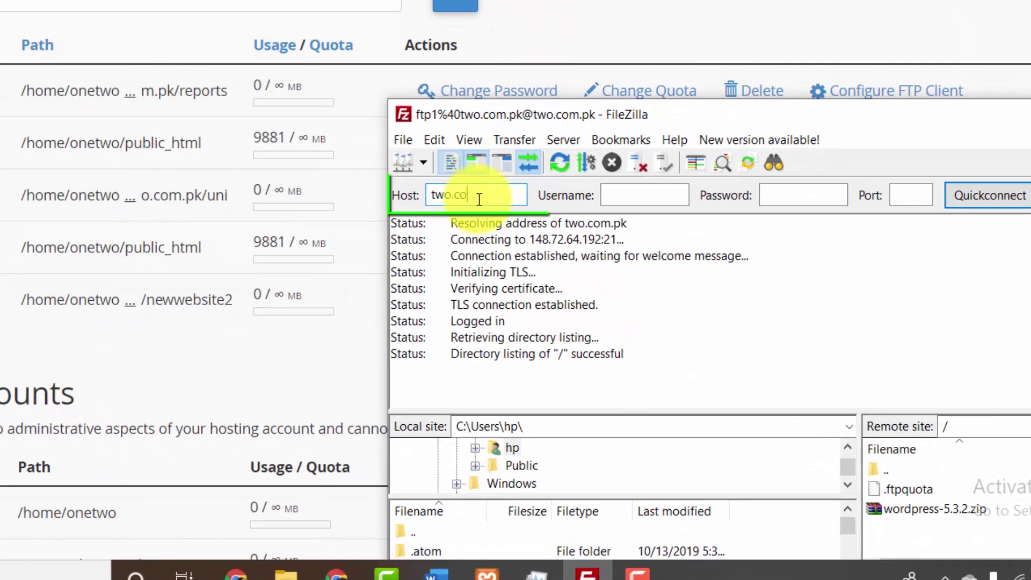
{"action": "type", "text": "m.pk"}
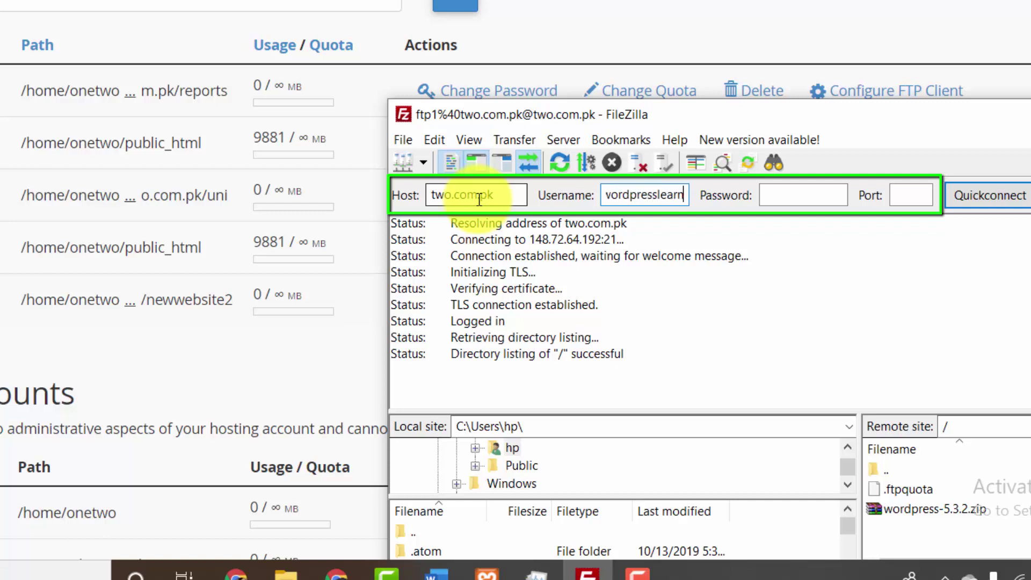
{"action": "type", "text": "@TWO"}
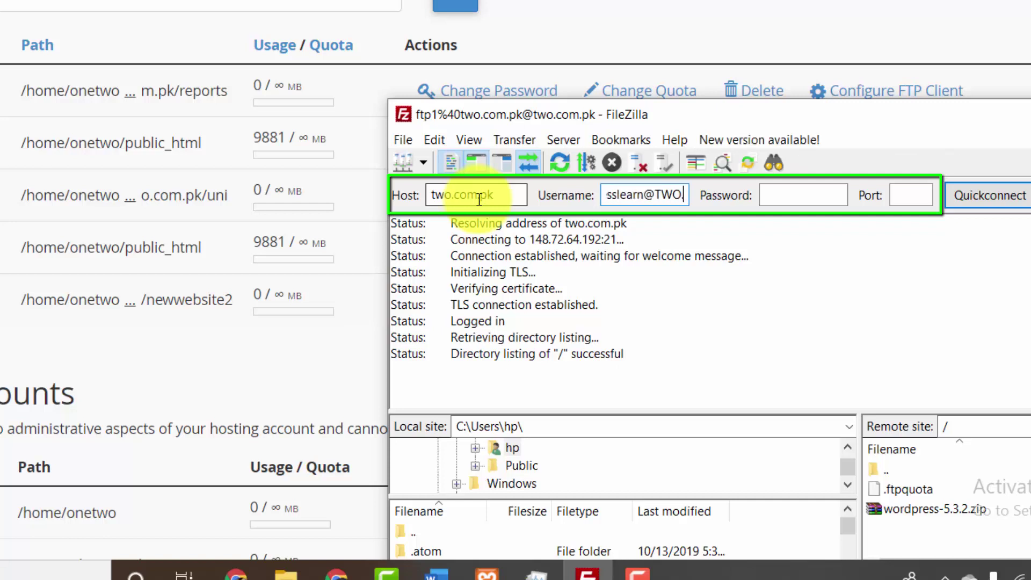
{"action": "key", "text": "shift+Tab"}
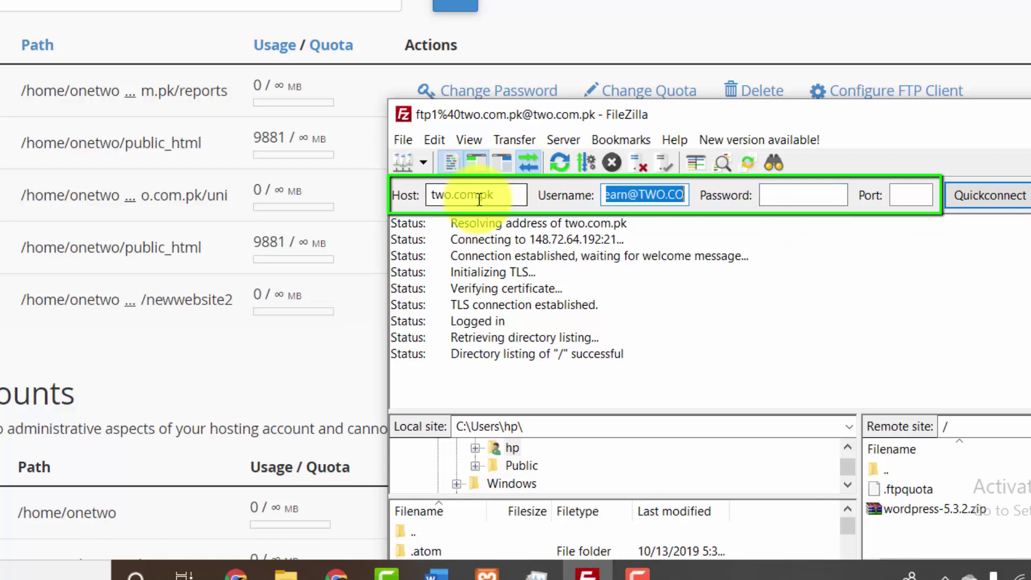
{"action": "key", "text": "Right"}
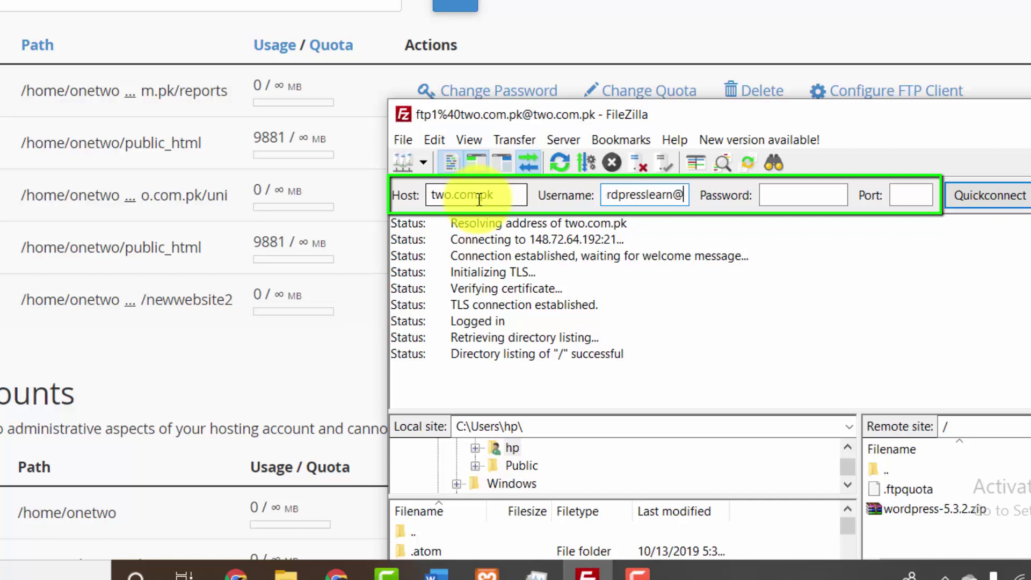
{"action": "key", "text": "Tab"}
{"action": "key", "text": "Return"}
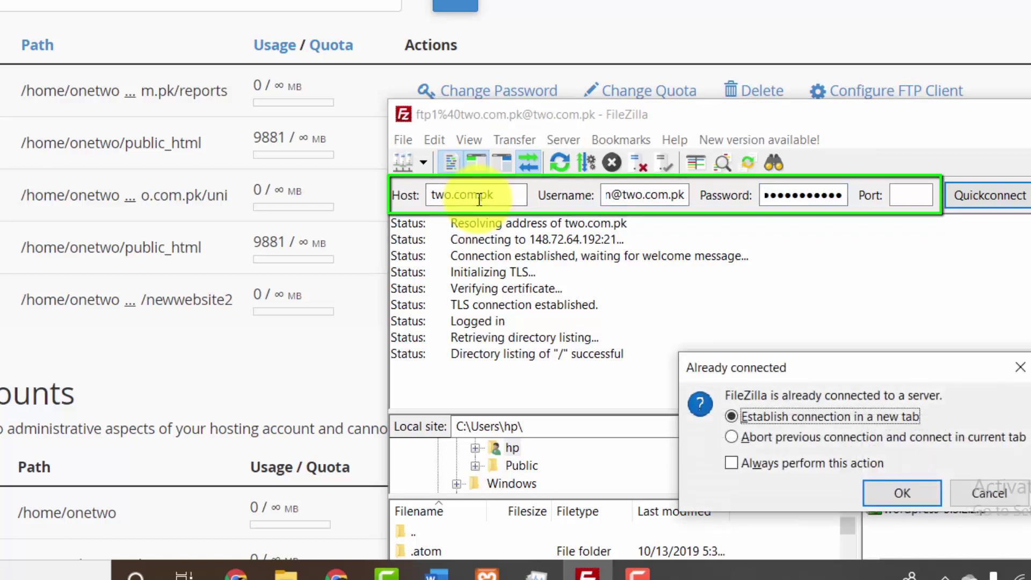
- Run the connection in a new tab, see it fail with '530 Login authentication failed', and return to cPanel
{"action": "left_click", "coordinate": [914, 486]}
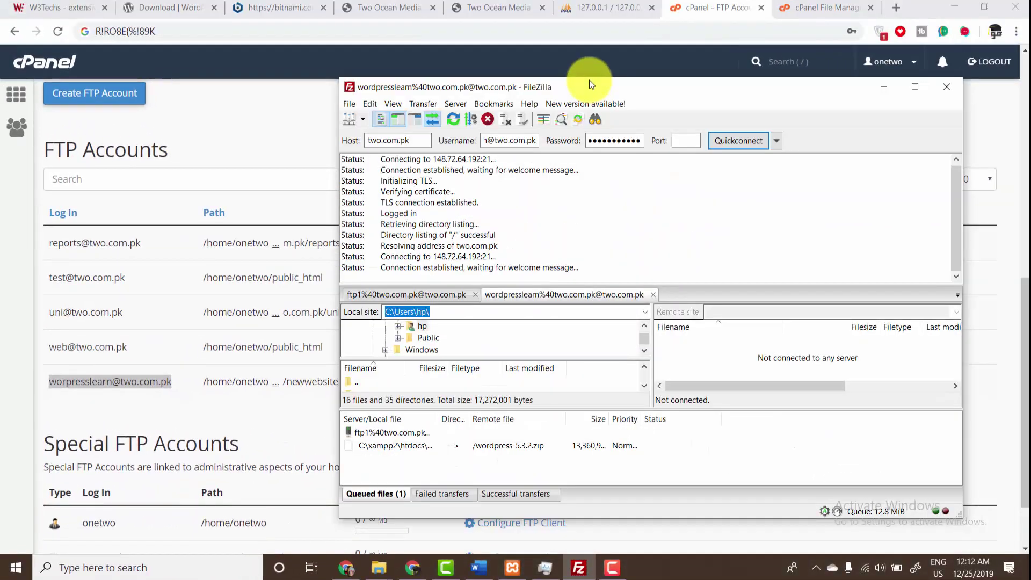
{"action": "left_click_drag", "start_coordinate": [588, 81], "coordinate": [580, 74]}
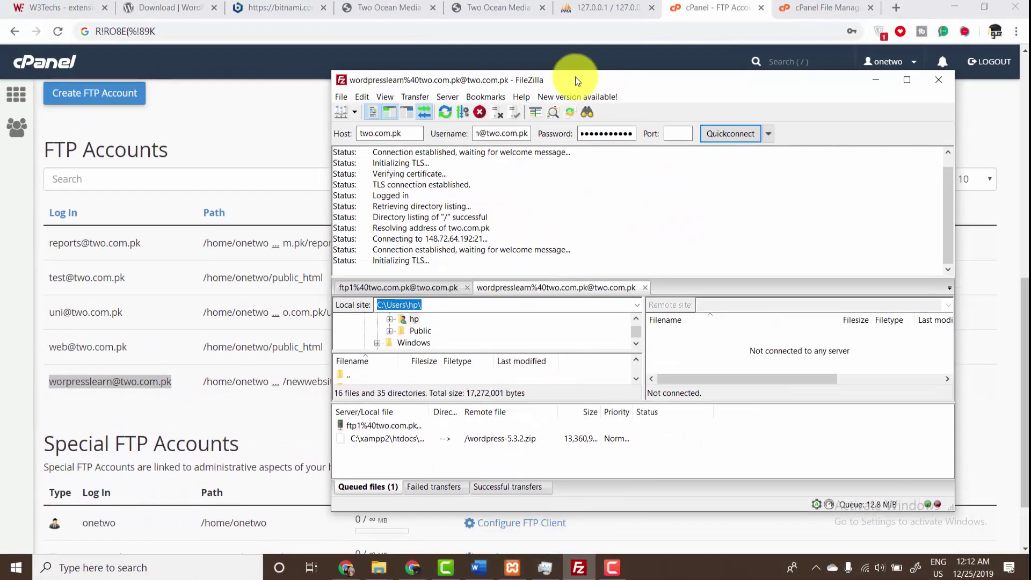
{"action": "left_click_drag", "start_coordinate": [373, 261], "coordinate": [473, 260]}
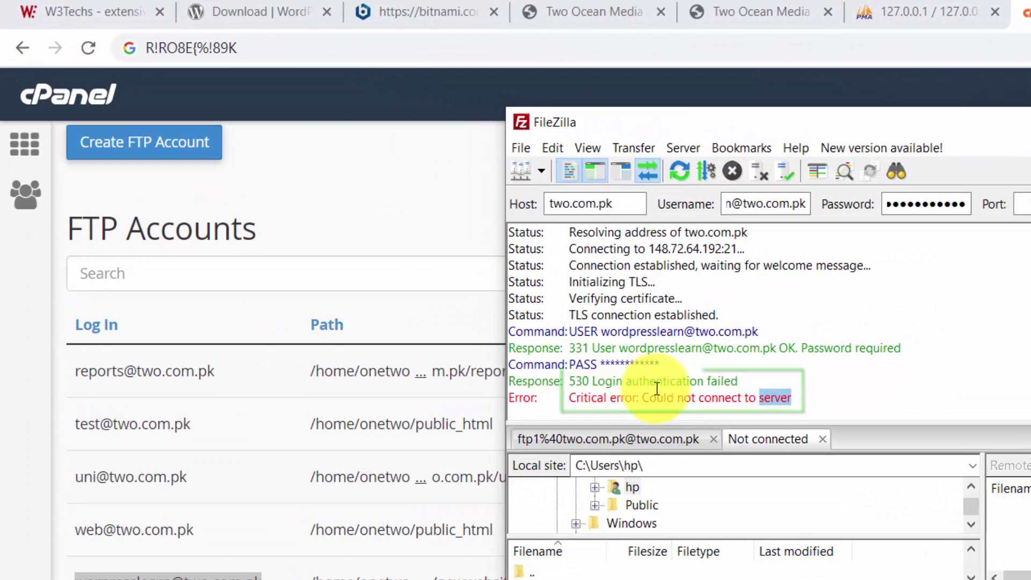
{"action": "left_click_drag", "start_coordinate": [964, 205], "coordinate": [745, 205]}
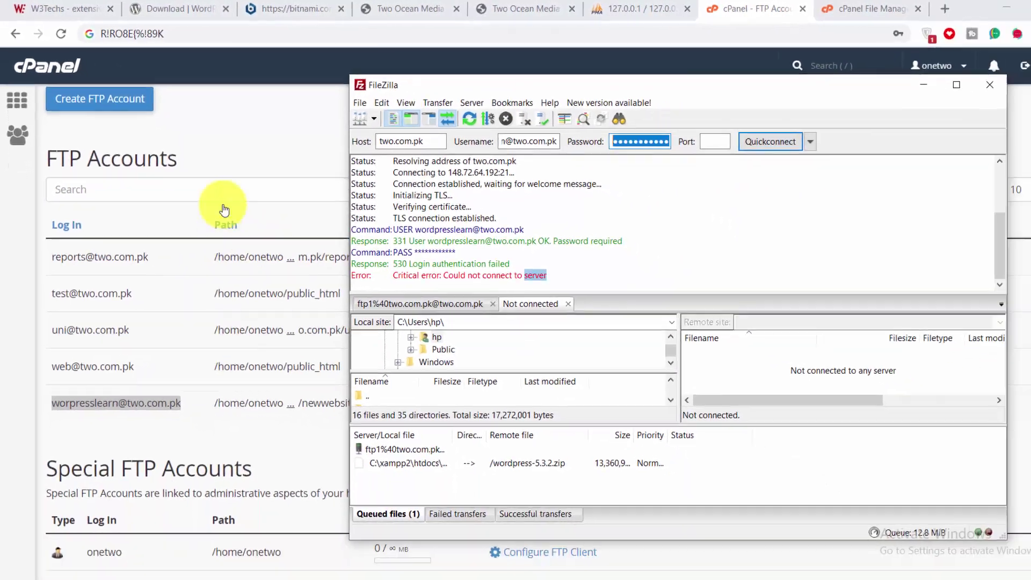
{"action": "left_click", "coordinate": [354, 236]}
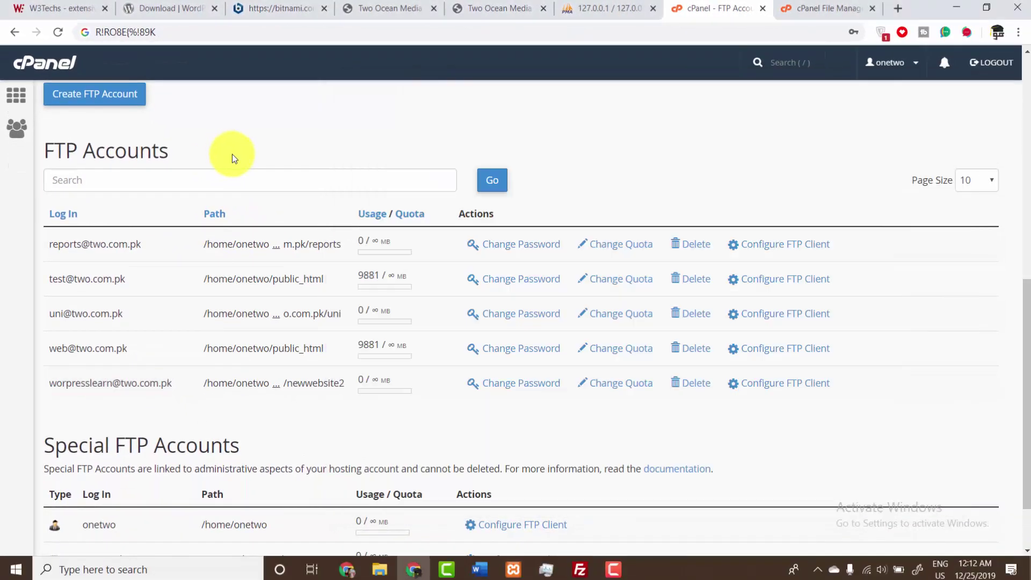
- Change the new FTP account's password to a generated 100/100-strength password
{"action": "left_click", "coordinate": [540, 383]}
{"action": "scroll", "coordinate": [1019, 263], "scroll_direction": "down", "scroll_amount": 5}
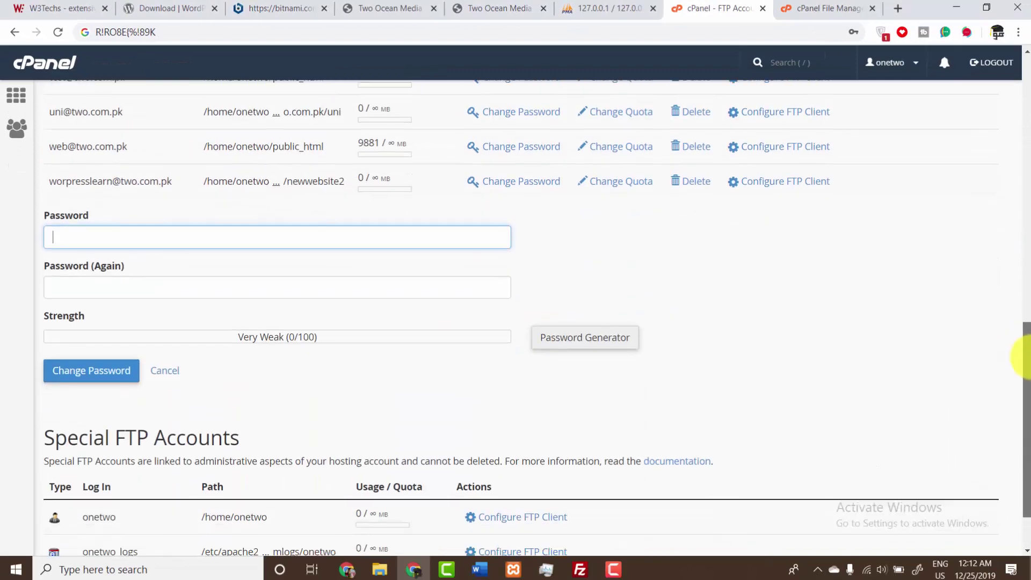
{"action": "left_click", "coordinate": [597, 298]}
{"action": "left_click", "coordinate": [451, 282]}
{"action": "left_click", "coordinate": [453, 280]}
{"action": "left_click", "coordinate": [458, 262]}
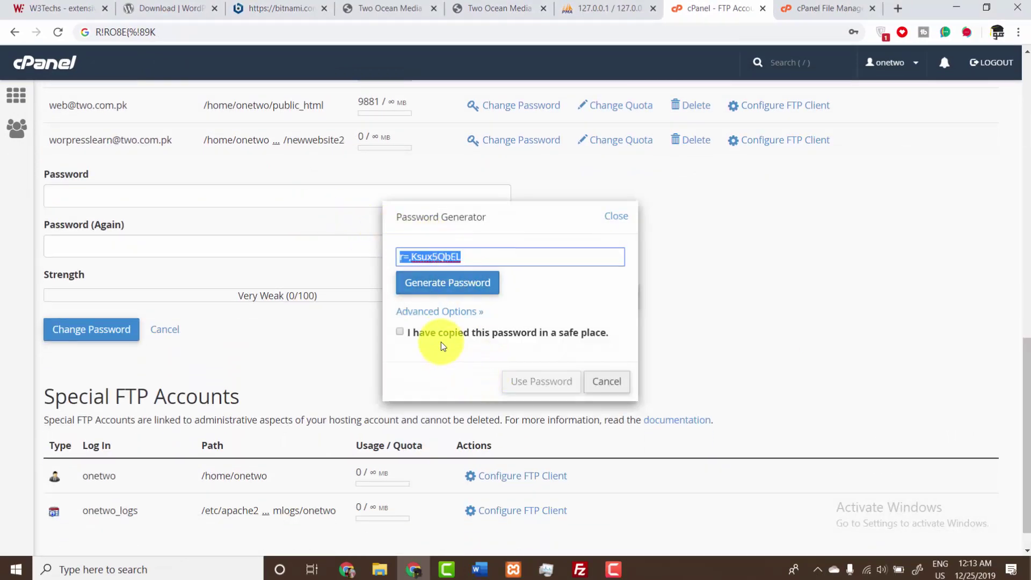
{"action": "left_click", "coordinate": [454, 334]}
{"action": "left_click", "coordinate": [541, 382]}
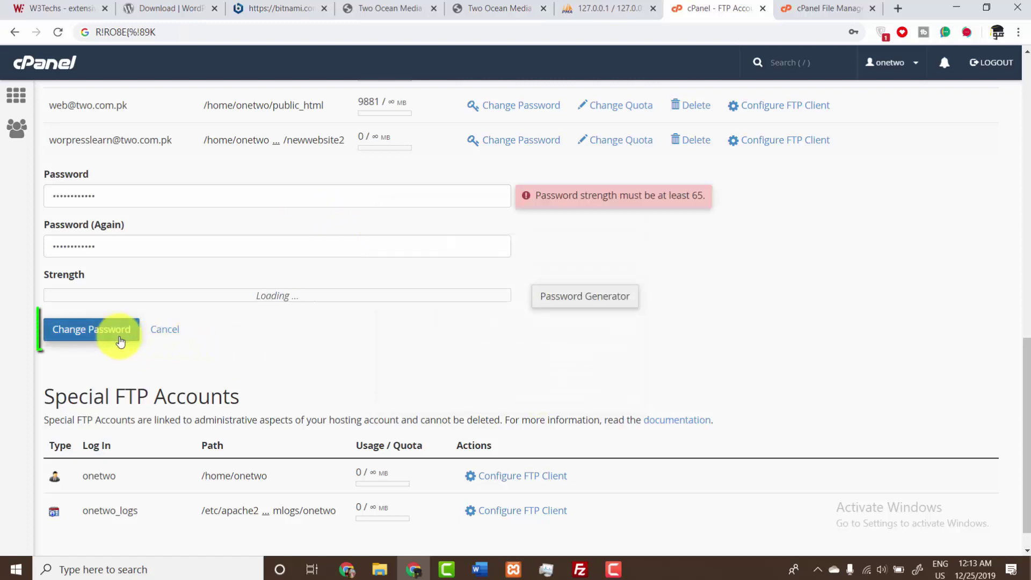
{"action": "left_click", "coordinate": [68, 330]}
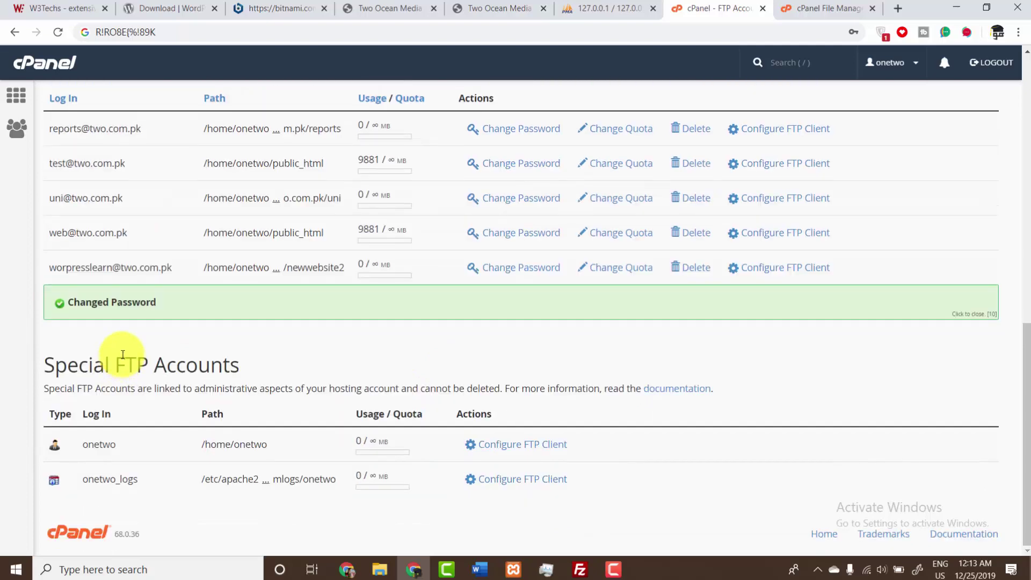
{"action": "left_click", "coordinate": [596, 568]}
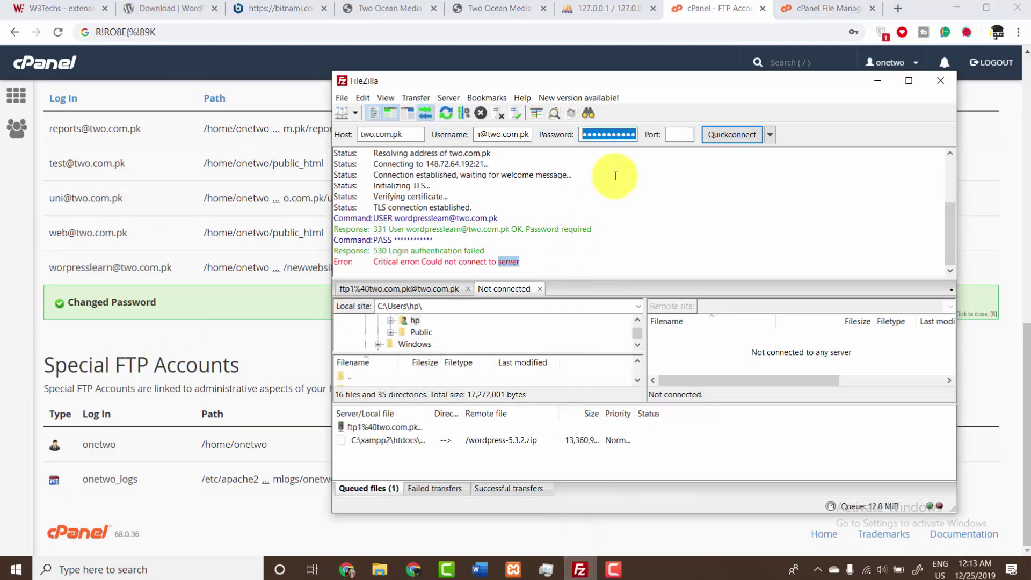
- Retry the Quickconnect login with the updated password and close the older connection tab
{"action": "left_click", "coordinate": [730, 140]}
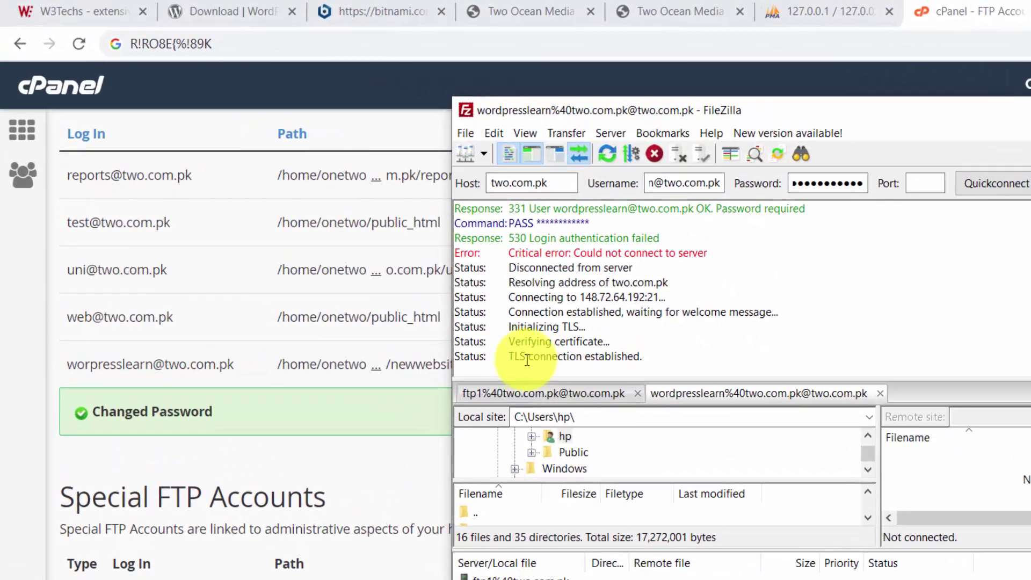
{"action": "left_click_drag", "start_coordinate": [373, 258], "coordinate": [465, 257]}
{"action": "left_click_drag", "start_coordinate": [634, 350], "coordinate": [677, 353]}
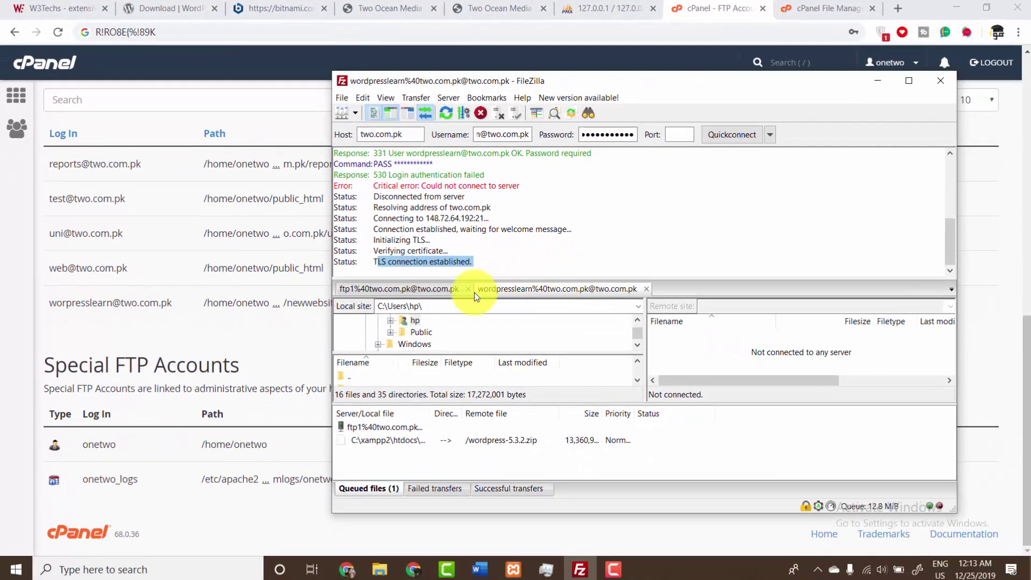
{"action": "left_click", "coordinate": [468, 289]}
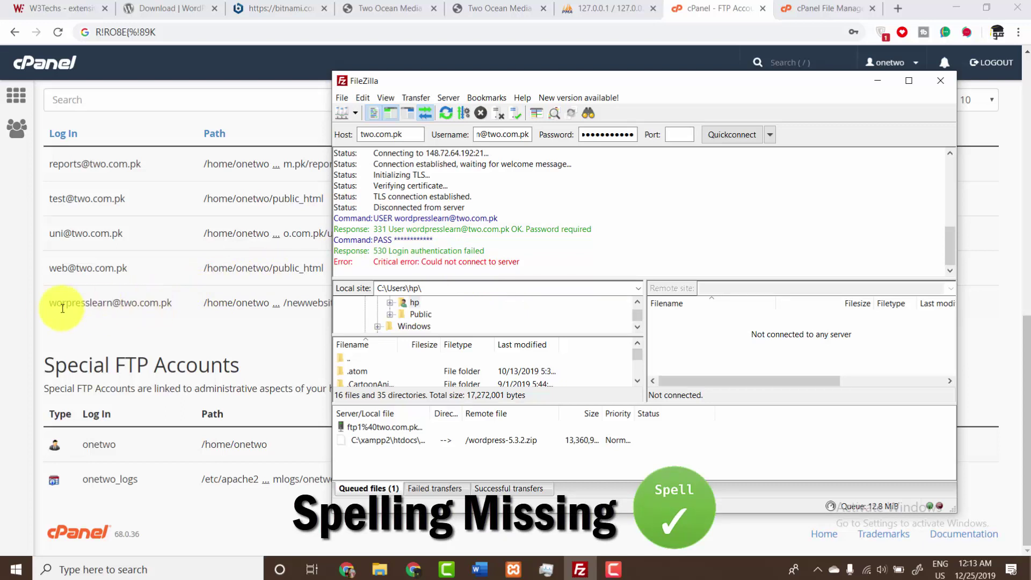
- Check the login name in cPanel and reconnect, reaching the remote root holding only .ftpquota
{"action": "left_click", "coordinate": [47, 299]}
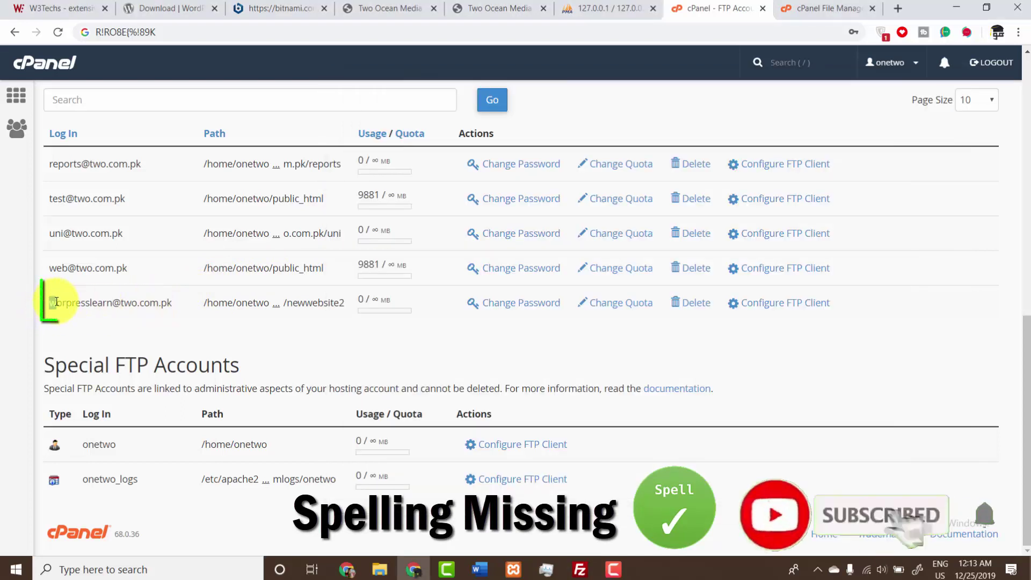
{"action": "left_click_drag", "start_coordinate": [48, 301], "coordinate": [172, 302]}
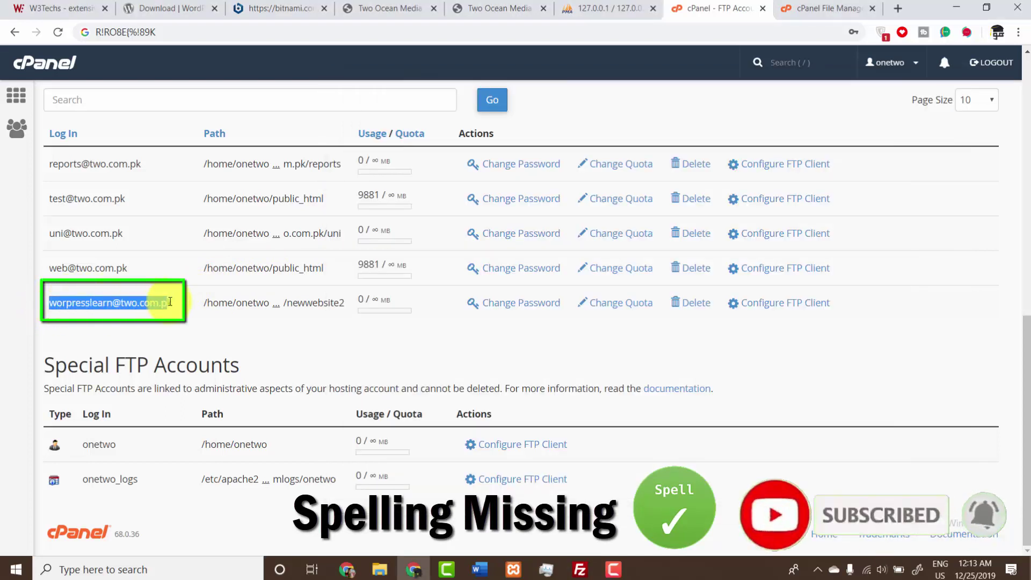
{"action": "left_click", "coordinate": [579, 570]}
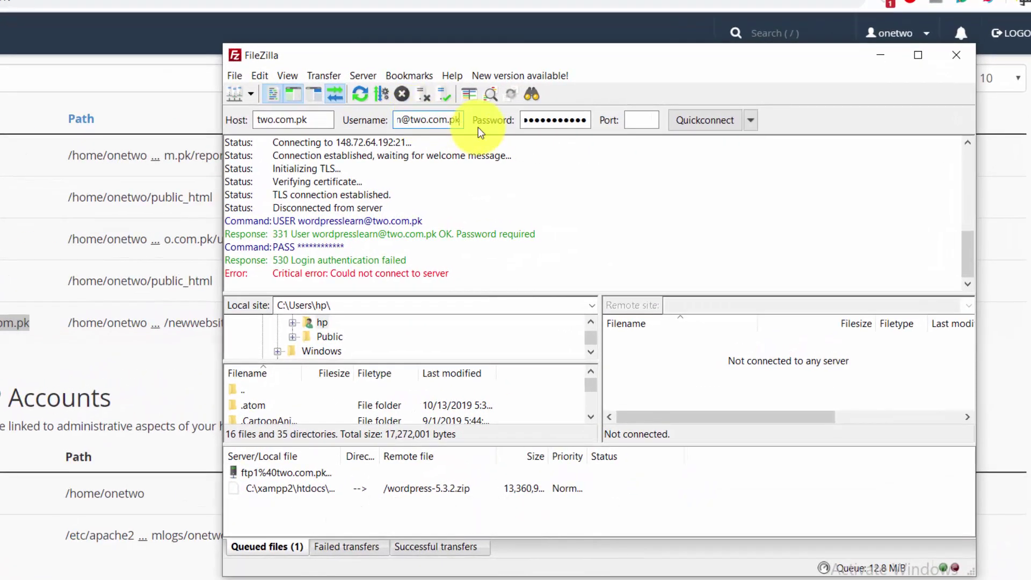
{"action": "left_click", "coordinate": [704, 120]}
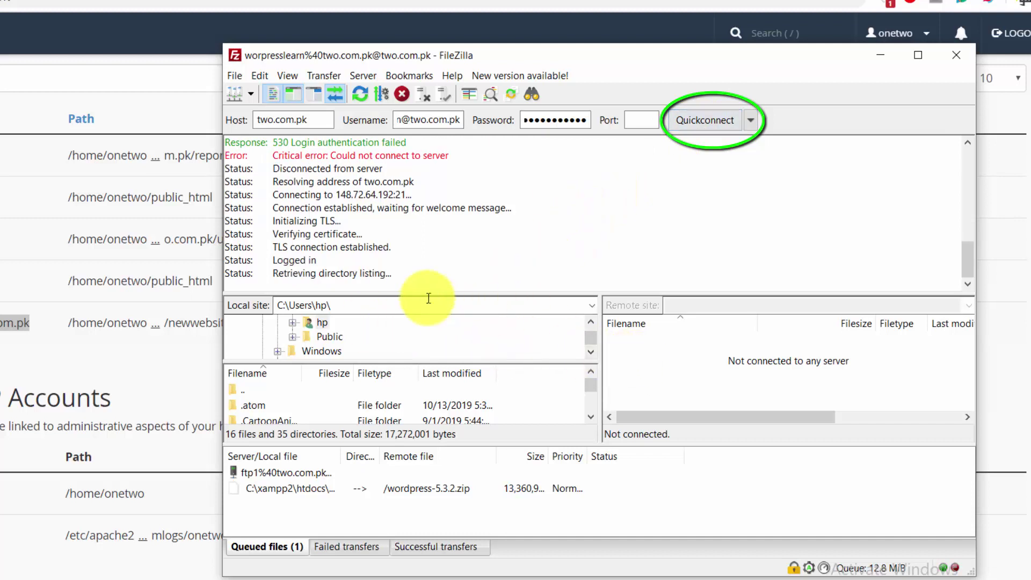
{"action": "left_click_drag", "start_coordinate": [271, 275], "coordinate": [388, 273]}
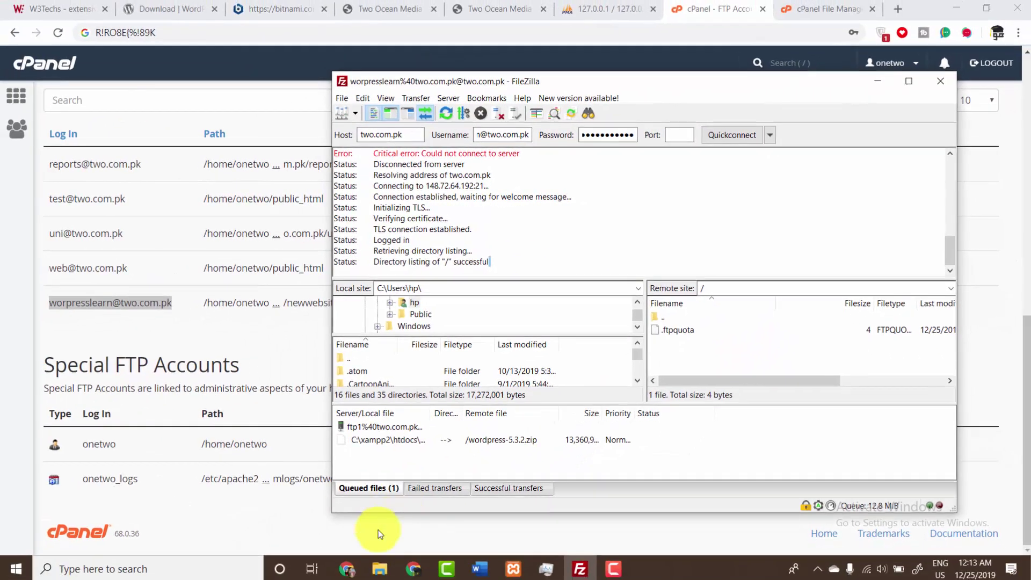
{"action": "left_click", "coordinate": [383, 577]}
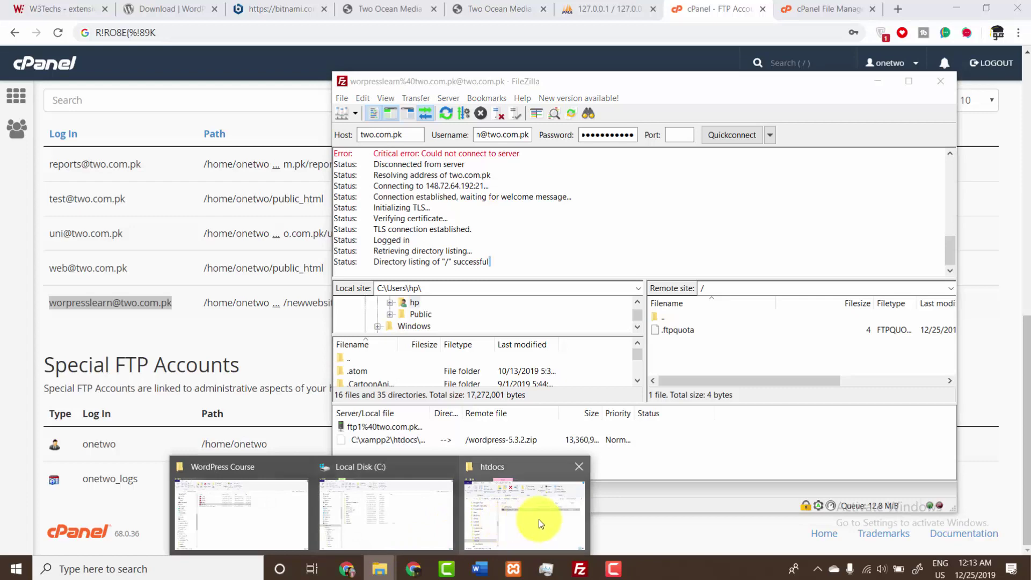
- Move wordpress-5.3.2.zip into a new folder named 'ftp' inside htdocs
{"action": "left_click", "coordinate": [539, 519]}
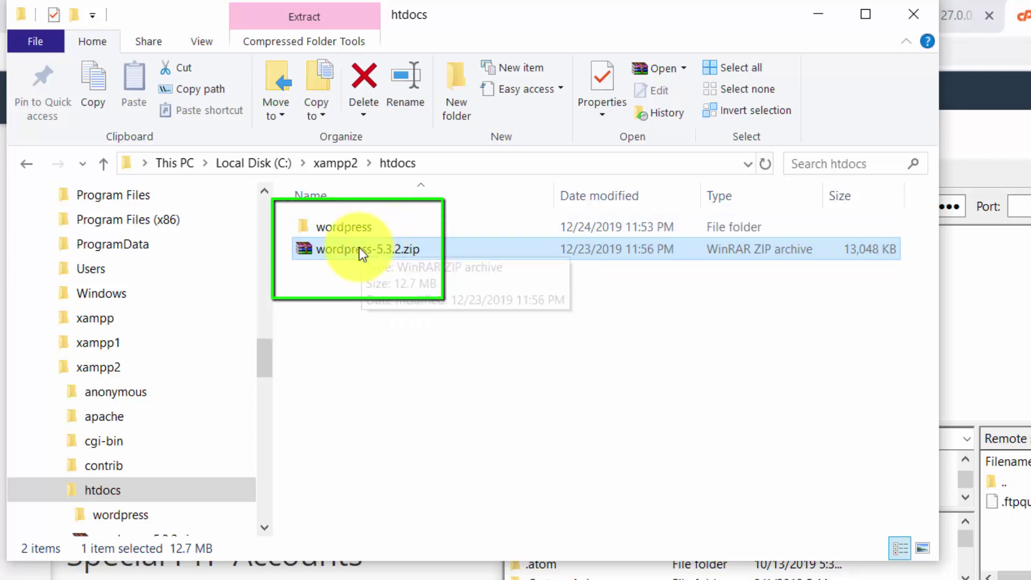
{"action": "key", "text": "ctrl+x"}
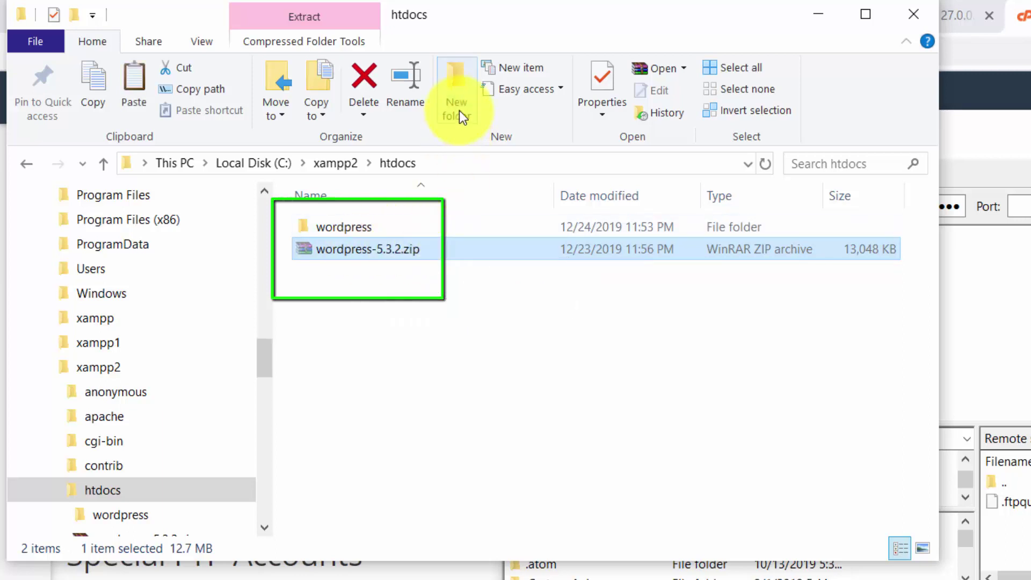
{"action": "left_click", "coordinate": [456, 102]}
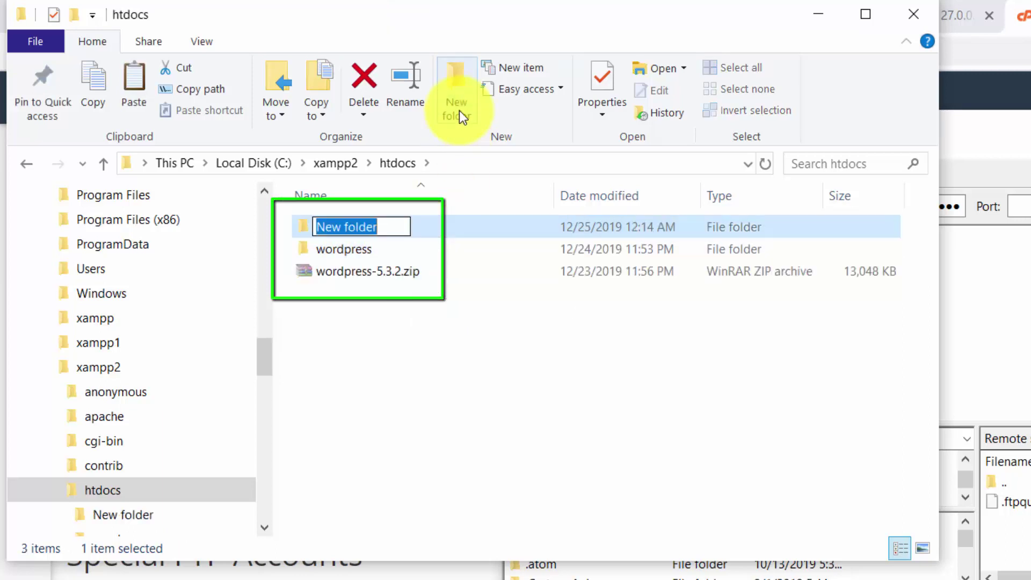
{"action": "key", "text": "BackSpace"}
{"action": "type", "text": "ftp"}
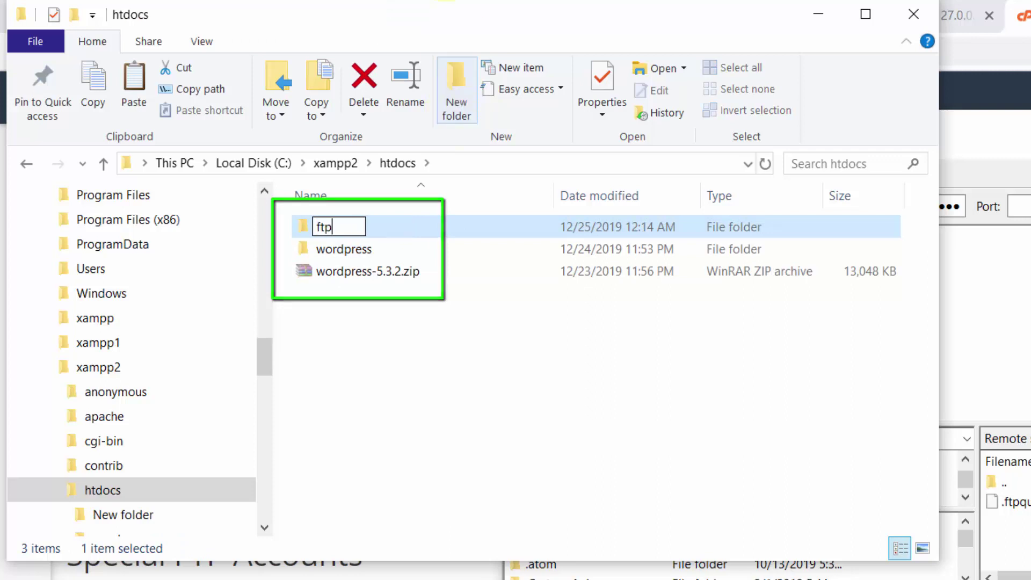
{"action": "key", "text": "Return"}
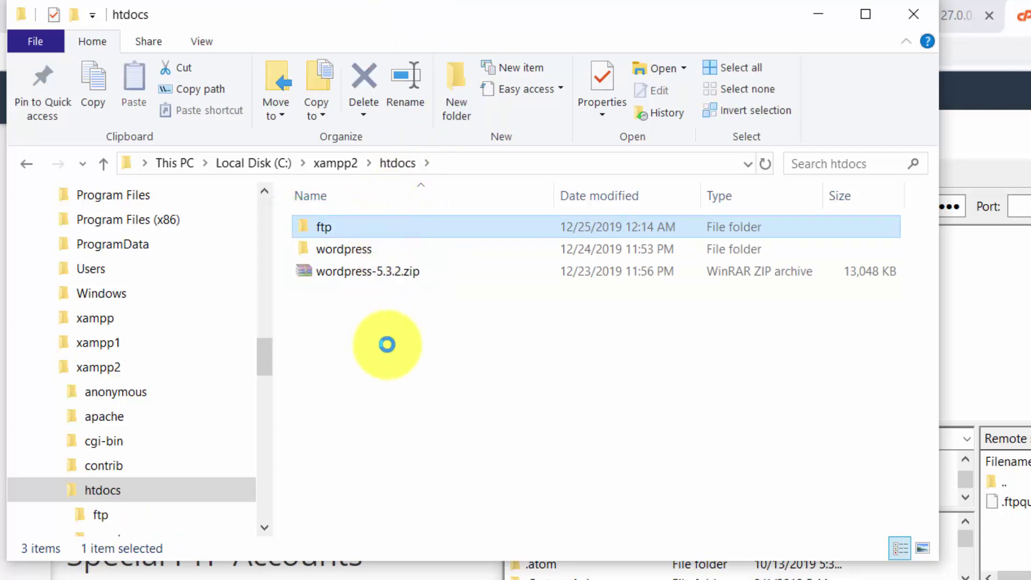
{"action": "key", "text": "Return"}
{"action": "key", "text": "ctrl+v"}
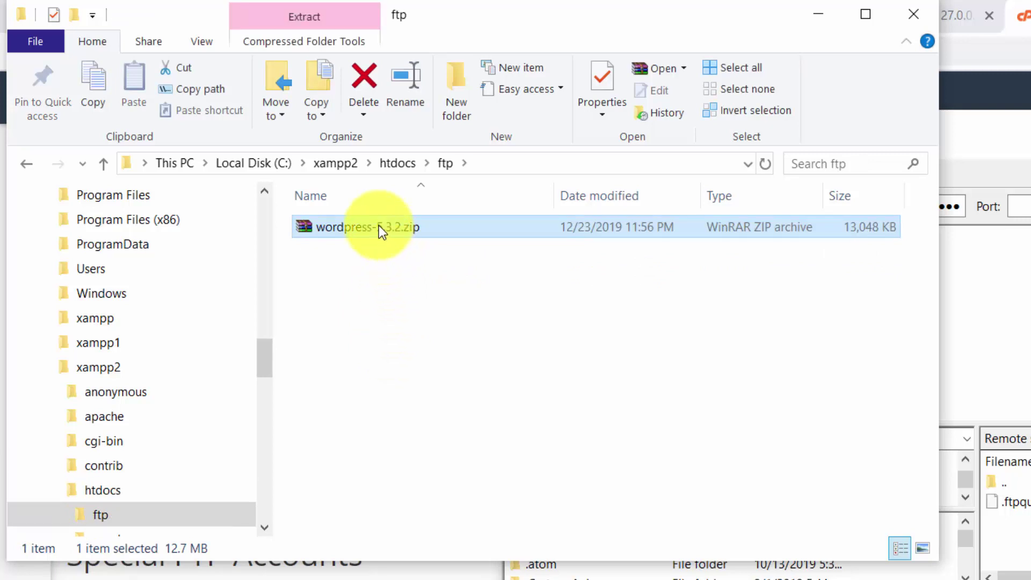
- Extract the zip in place and open the resulting wordpress folder
{"action": "right_click", "coordinate": [379, 227]}
{"action": "left_click", "coordinate": [412, 332]}
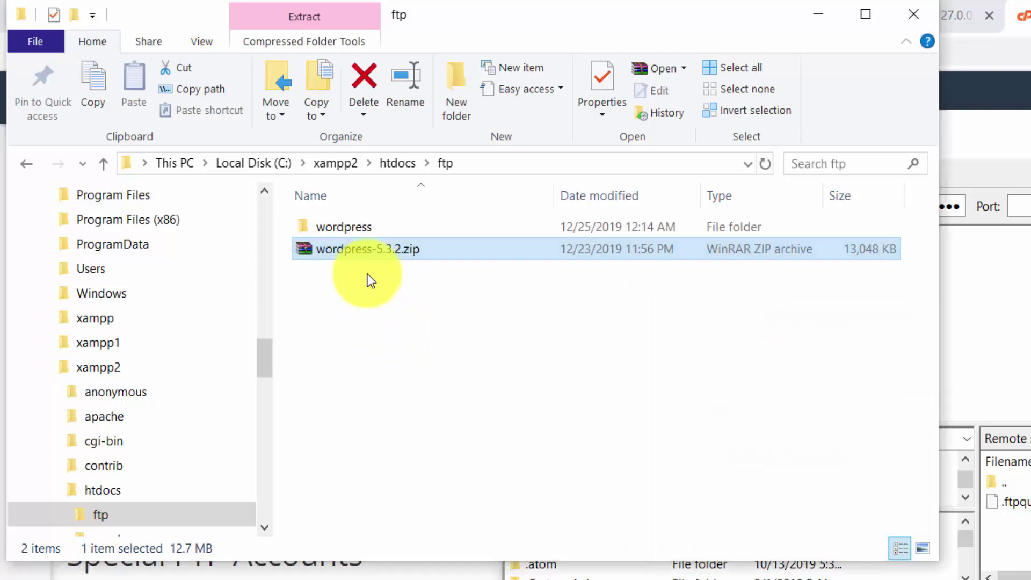
{"action": "double_click", "coordinate": [371, 226]}
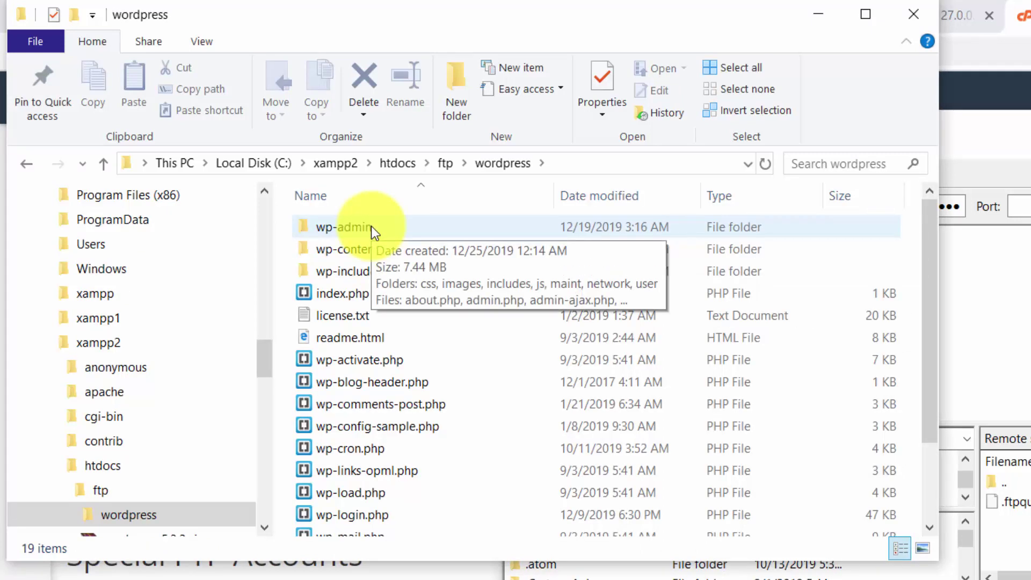
- Upload all 19 extracted WordPress items to the remote root and maximize FileZilla to watch
{"action": "key", "text": "ctrl+a"}
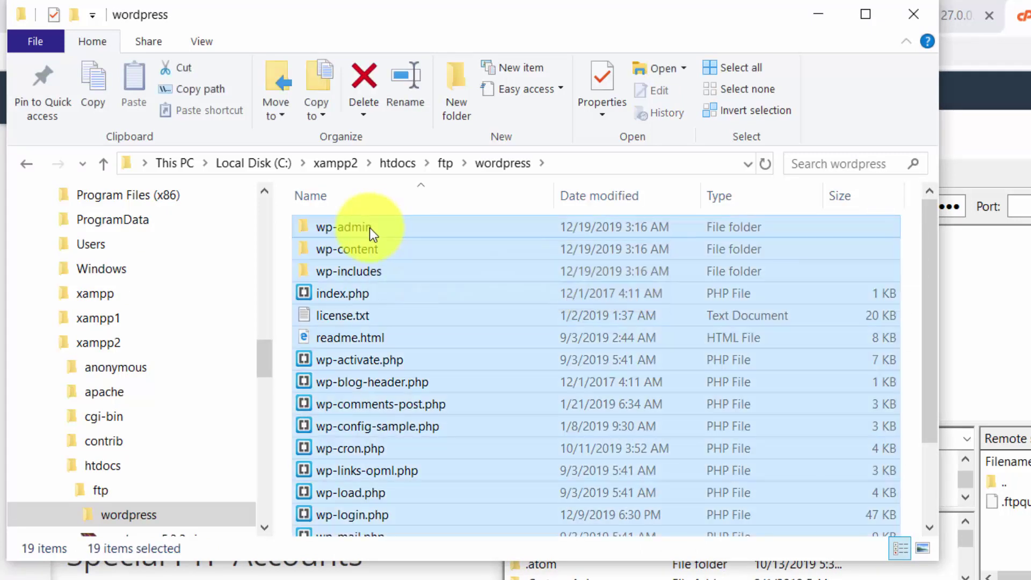
{"action": "scroll", "coordinate": [483, 335], "scroll_direction": "down", "scroll_amount": 2}
{"action": "scroll", "coordinate": [368, 346], "scroll_direction": "up", "scroll_amount": 2}
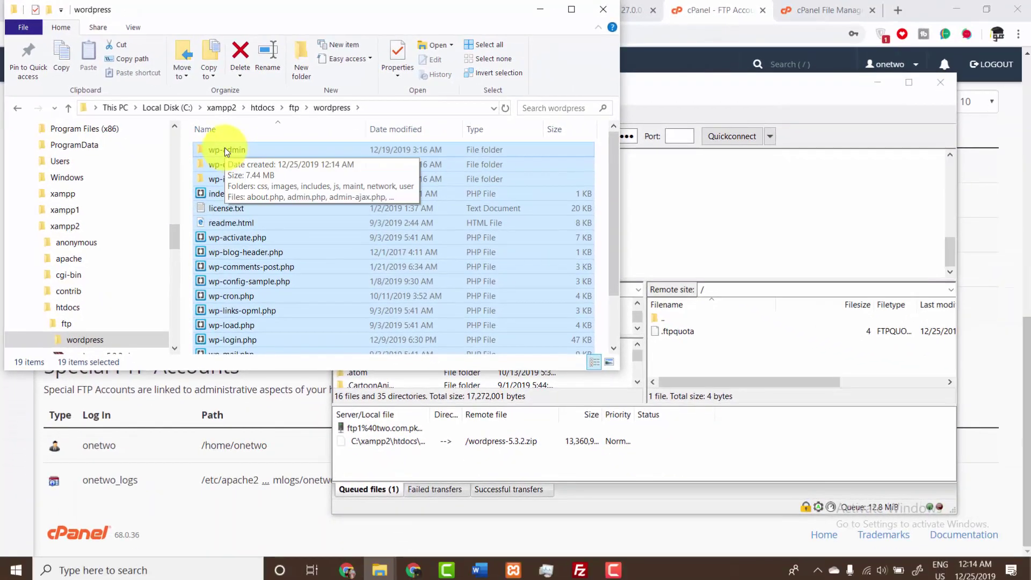
{"action": "left_click_drag", "start_coordinate": [225, 149], "coordinate": [710, 359]}
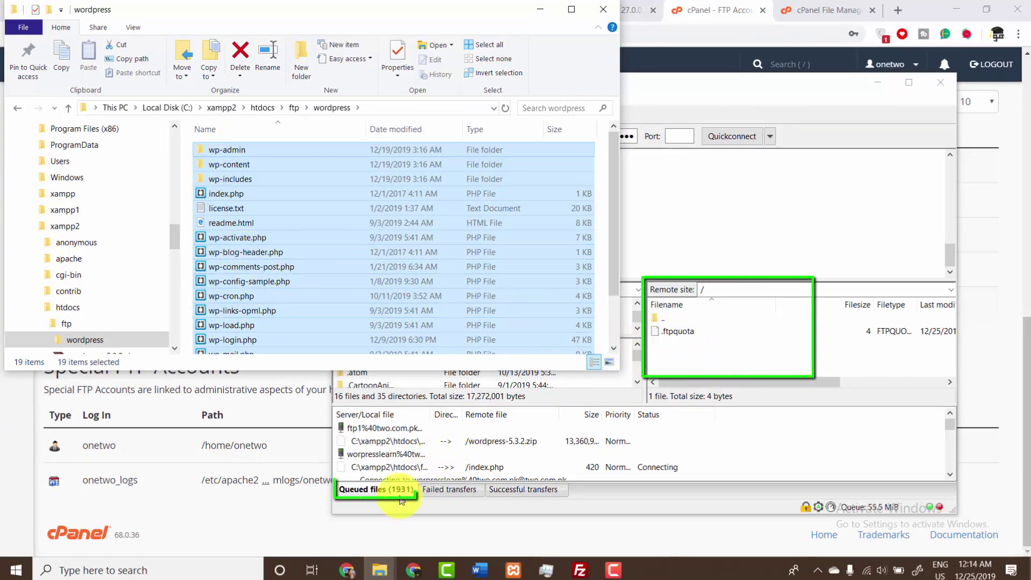
{"action": "left_click_drag", "start_coordinate": [682, 89], "coordinate": [590, 2]}
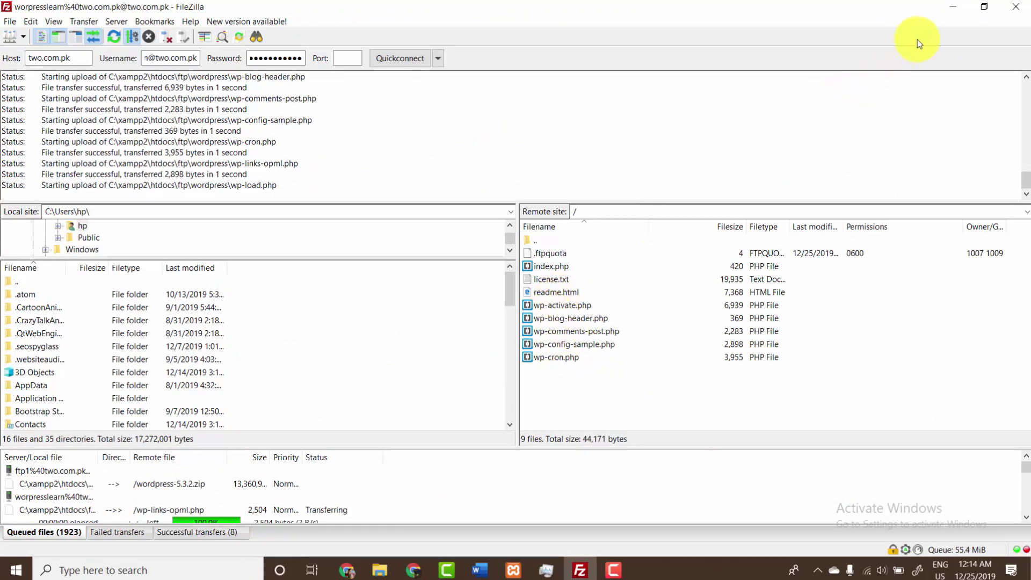
- Confirm in cPanel that the FTP account's path is public_html/newwebsite2, then go back to cPanel home
{"action": "left_click", "coordinate": [954, 5]}
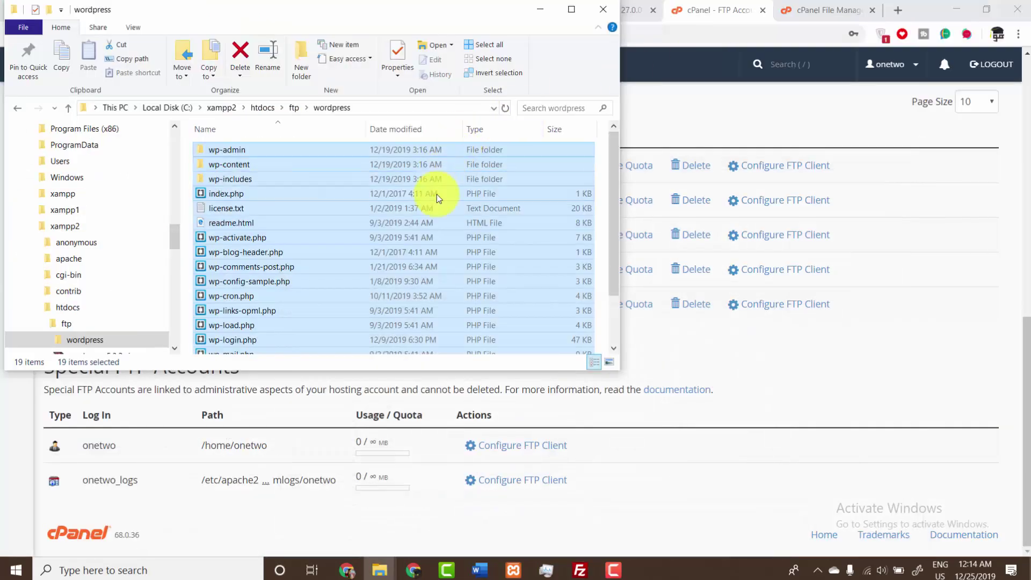
{"action": "left_click", "coordinate": [539, 9]}
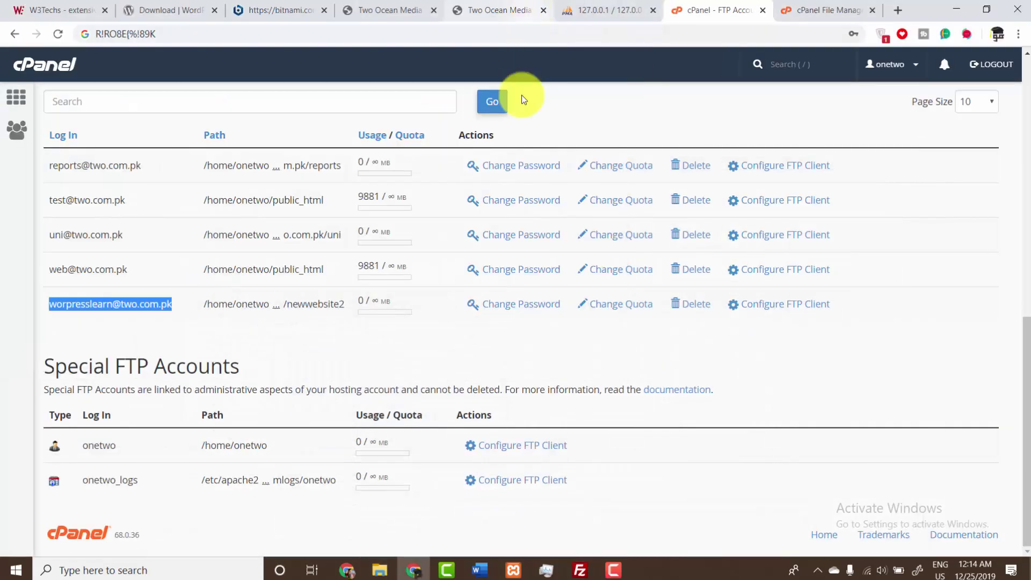
{"action": "scroll", "coordinate": [473, 274], "scroll_direction": "up", "scroll_amount": 10}
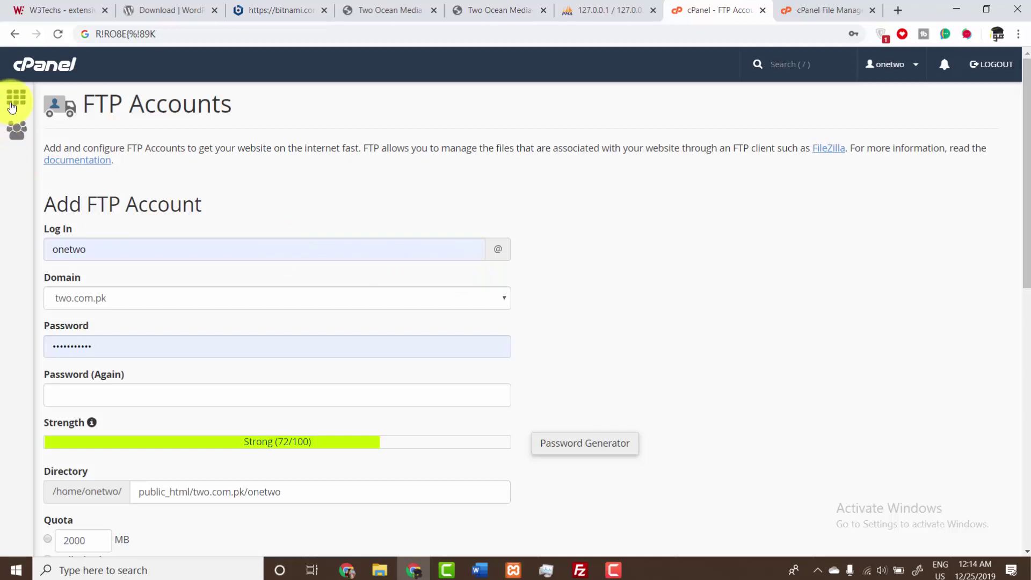
{"action": "scroll", "coordinate": [113, 230], "scroll_direction": "down", "scroll_amount": 10}
{"action": "scroll", "coordinate": [110, 231], "scroll_direction": "up", "scroll_amount": 10}
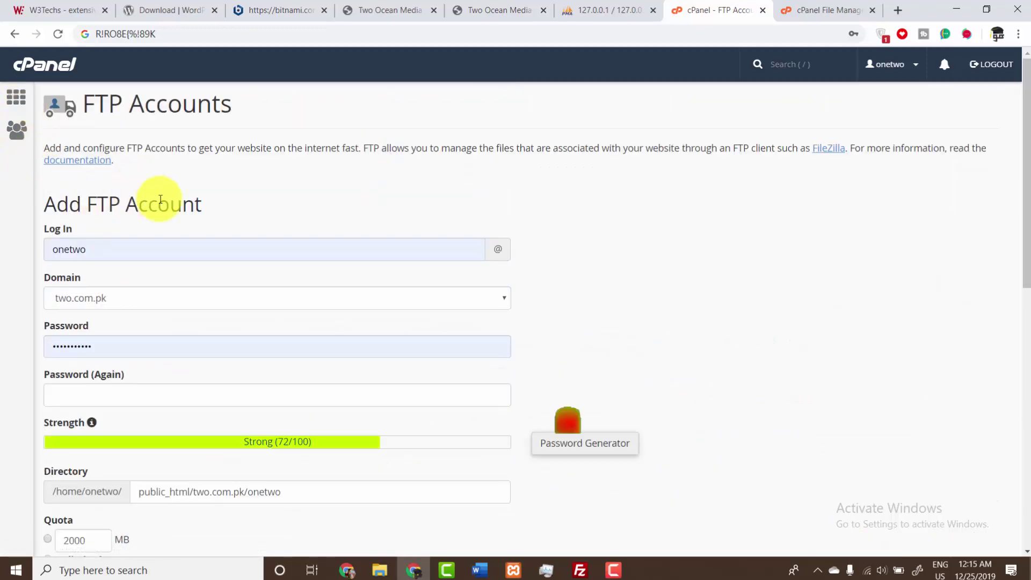
{"action": "scroll", "coordinate": [160, 199], "scroll_direction": "down", "scroll_amount": 10}
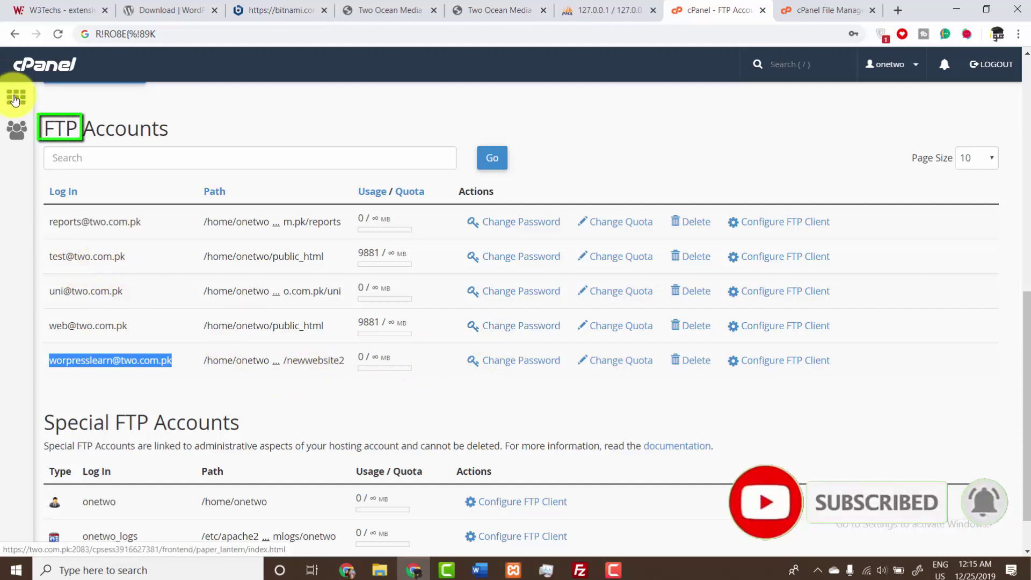
{"action": "left_click", "coordinate": [15, 99]}
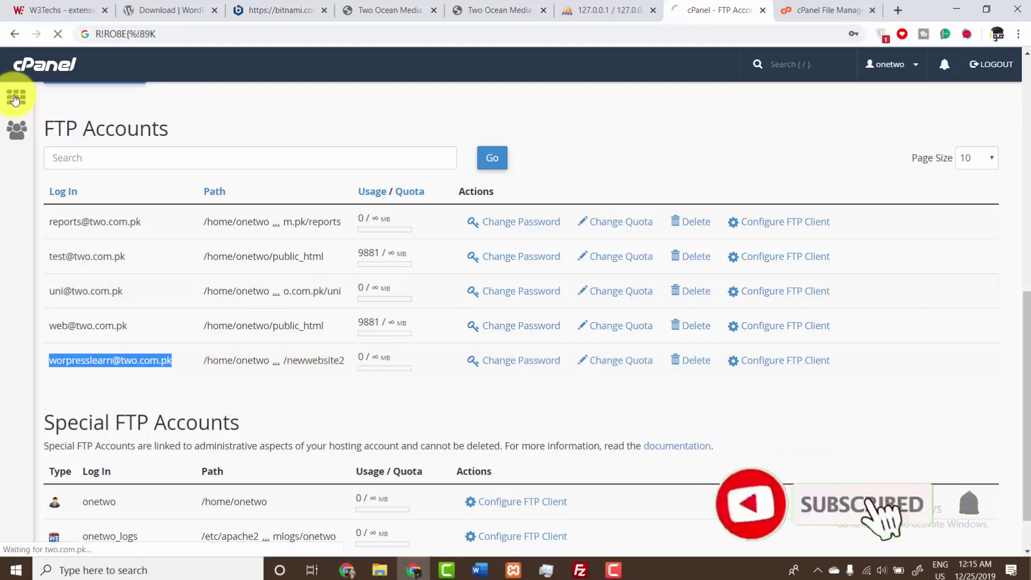
- Check the progress of FileZilla's upload queue
{"action": "left_click", "coordinate": [579, 571]}
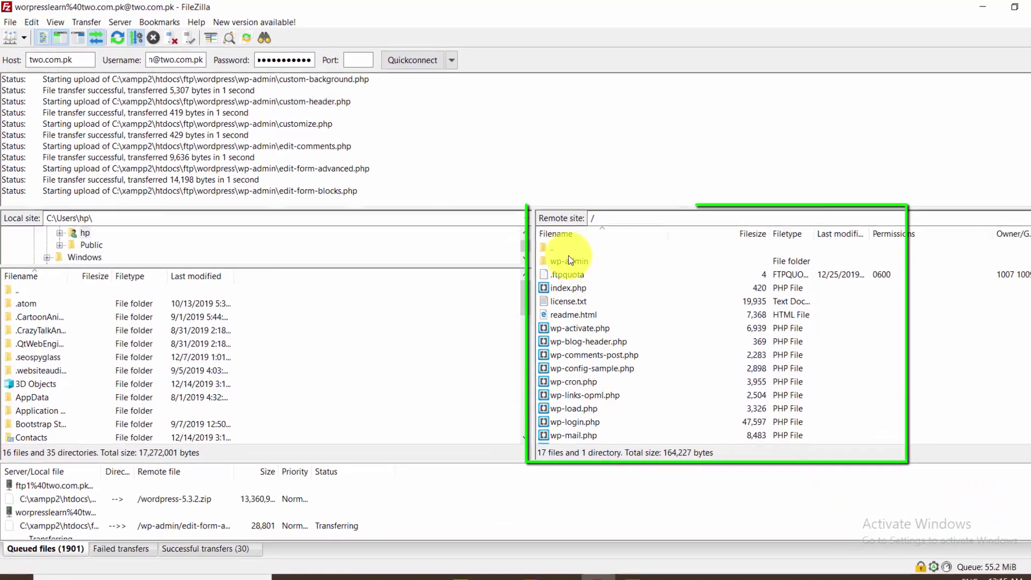
{"action": "scroll", "coordinate": [578, 348], "scroll_direction": "down", "scroll_amount": 2}
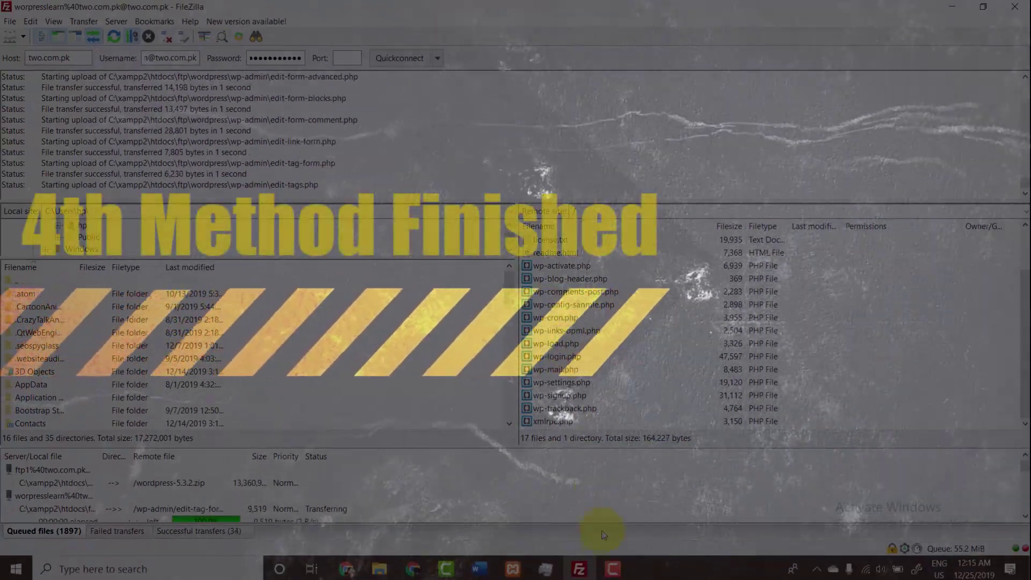
{"action": "mouse_move", "coordinate": [607, 568]}
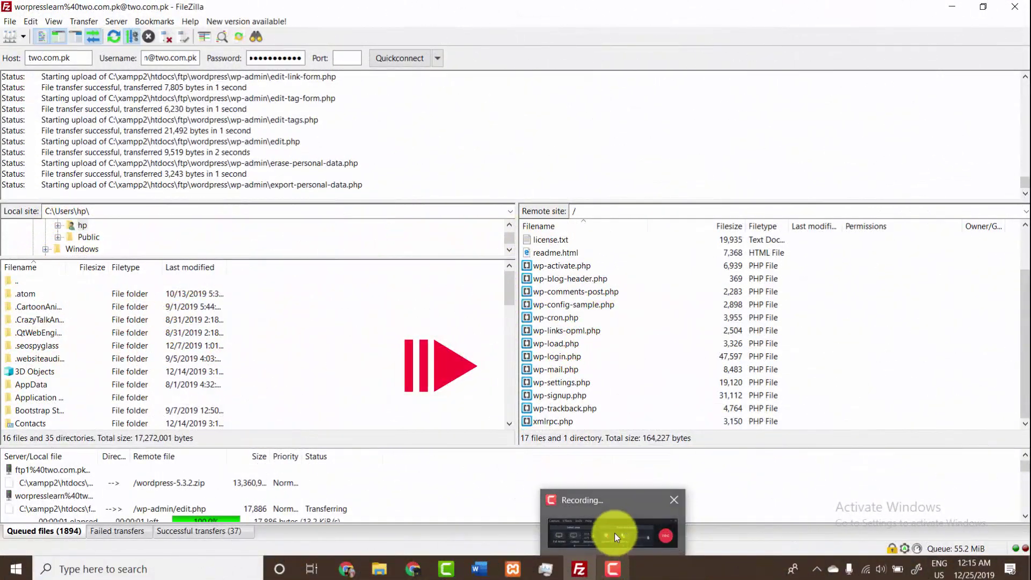
{"action": "left_click", "coordinate": [612, 532]}
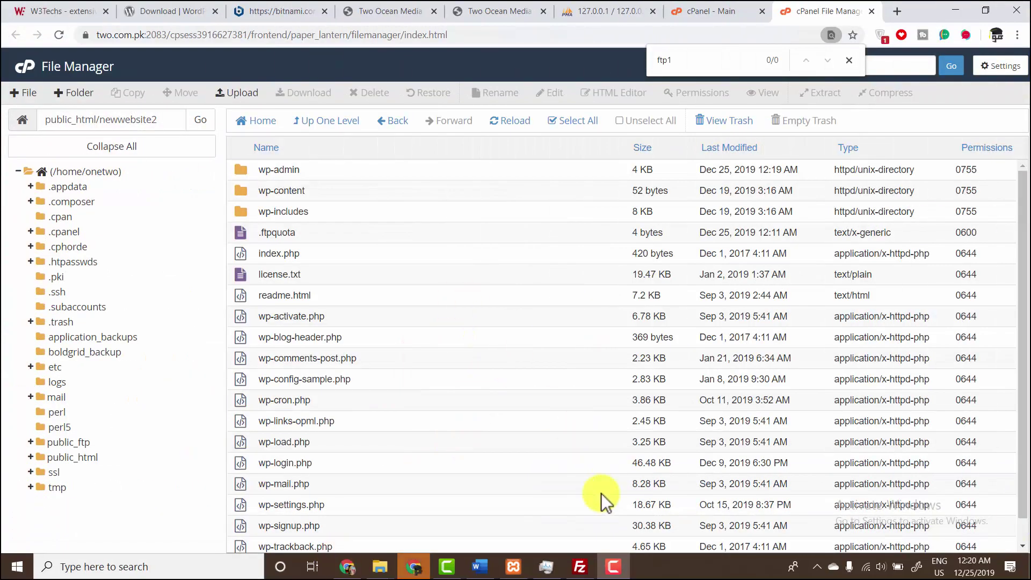
{"action": "left_click", "coordinate": [579, 566]}
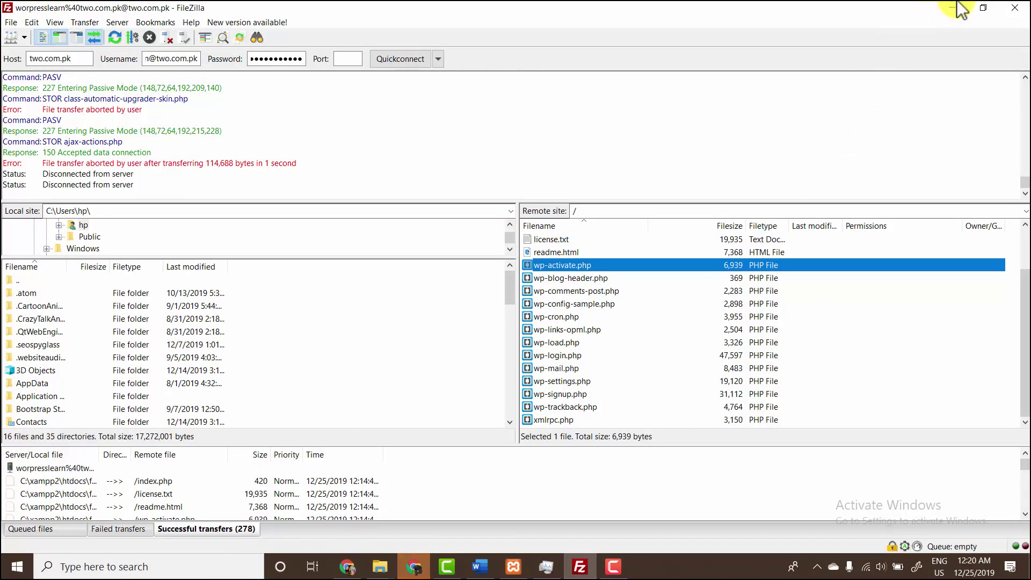
{"action": "left_click", "coordinate": [953, 6]}
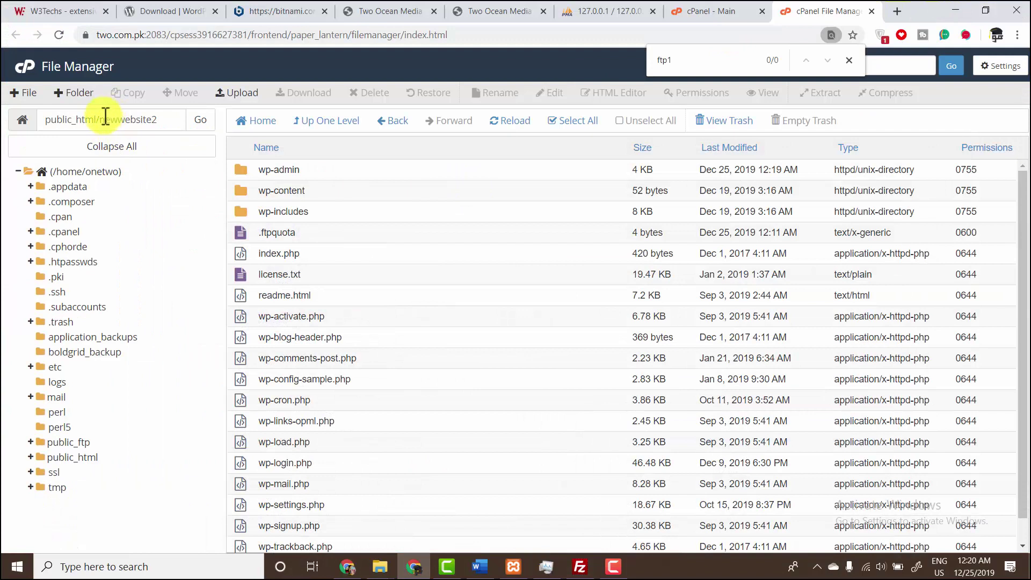
{"action": "double_click", "coordinate": [138, 119]}
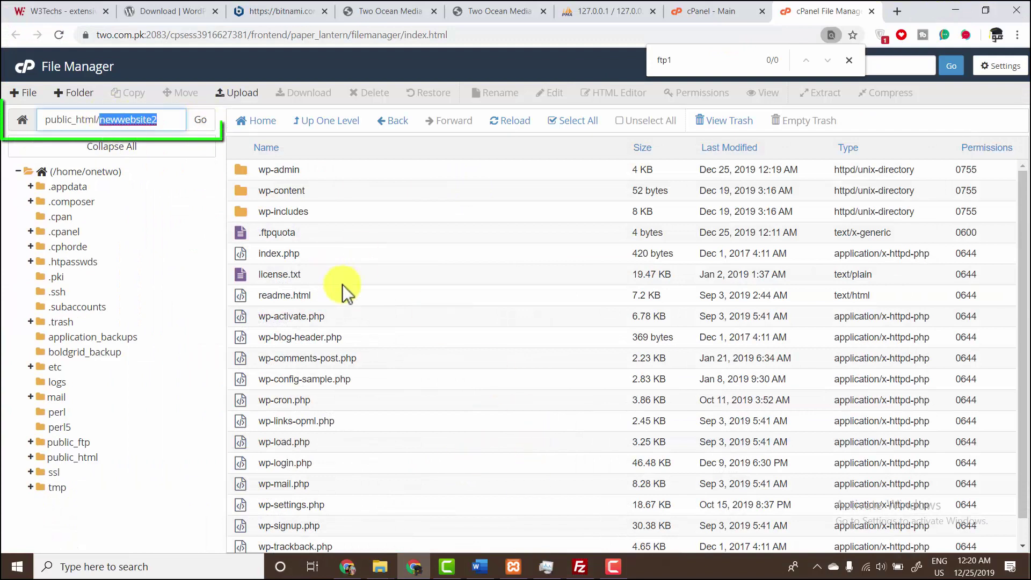
{"action": "scroll", "coordinate": [360, 286], "scroll_direction": "down", "scroll_amount": 1}
{"action": "scroll", "coordinate": [366, 280], "scroll_direction": "up", "scroll_amount": 1}
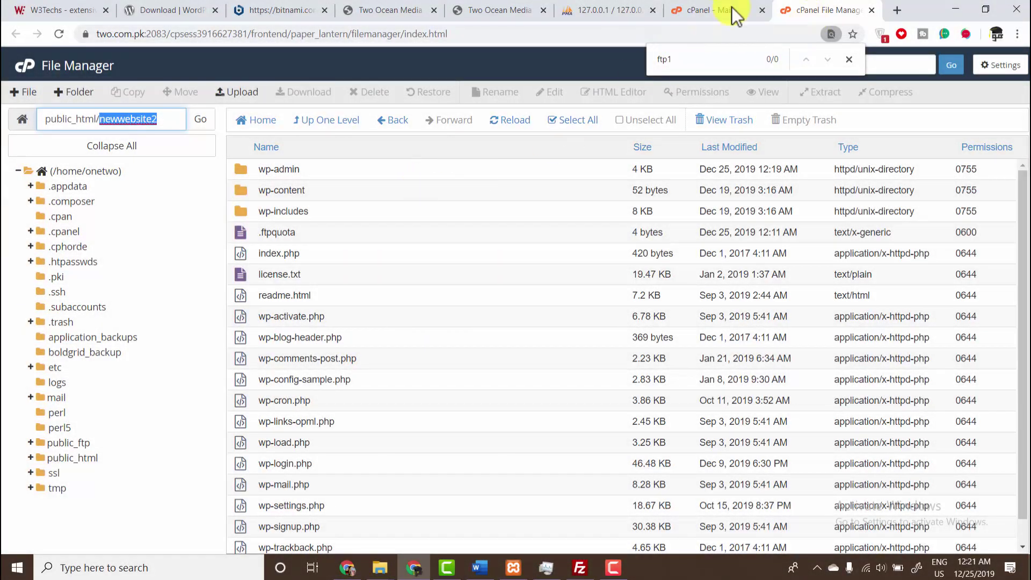
- Load two.com.pk/newwebsite2 in a new Chrome tab to reach WordPress setup, then return to File Manager
{"action": "left_click", "coordinate": [896, 12]}
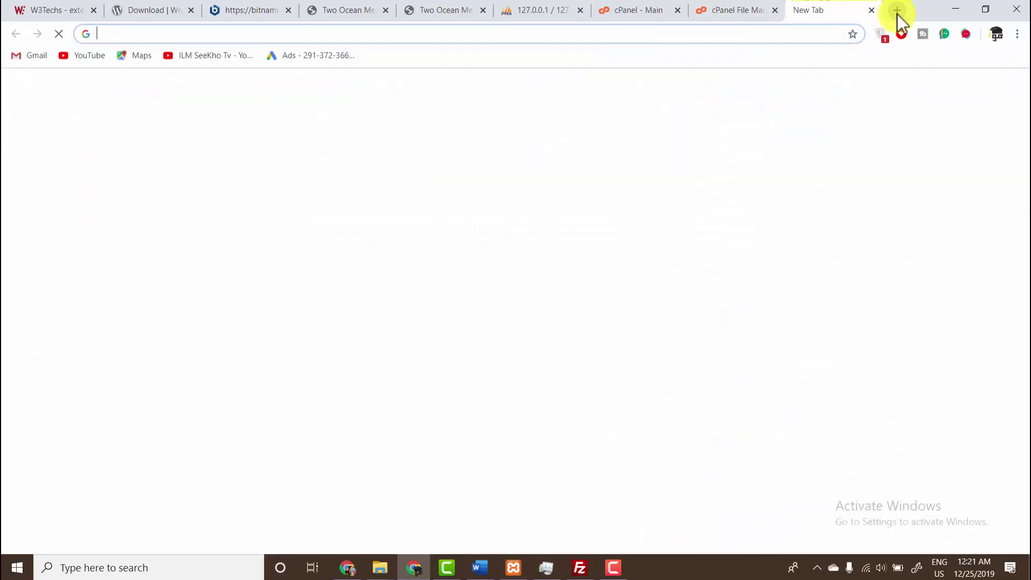
{"action": "type", "text": "two.com.pk/newwebsite"}
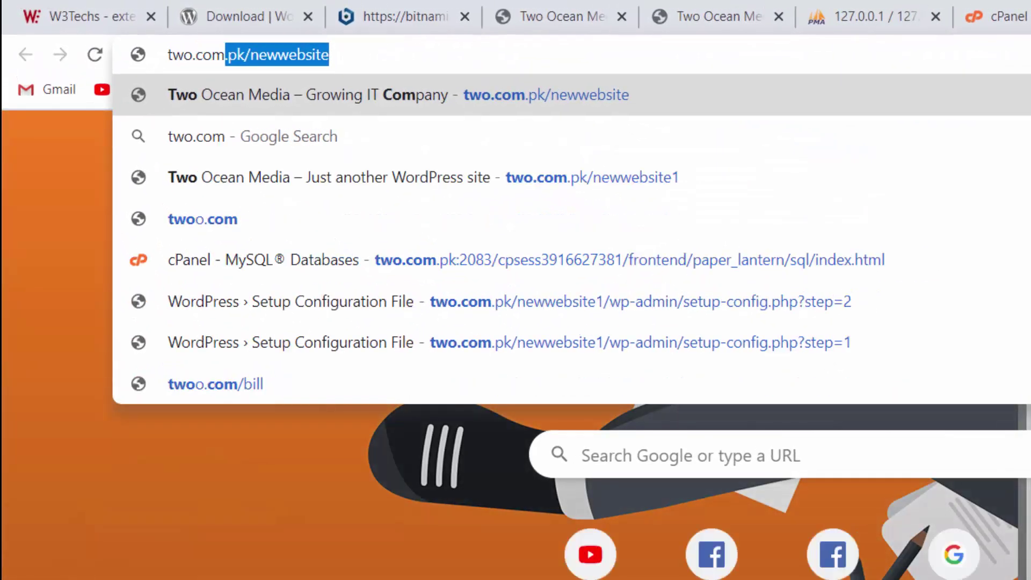
{"action": "key", "text": "Right"}
{"action": "type", "text": "12"}
{"action": "key", "text": "BackSpace"}
{"action": "key", "text": "BackSpace"}
{"action": "type", "text": "2]"}
{"action": "key", "text": "Return"}
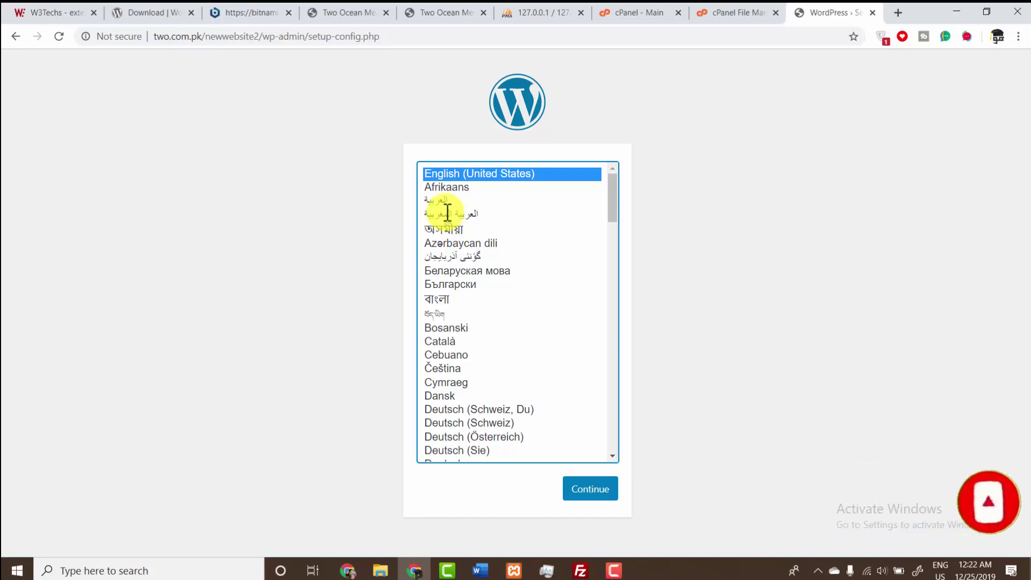
{"action": "left_click", "coordinate": [722, 8]}
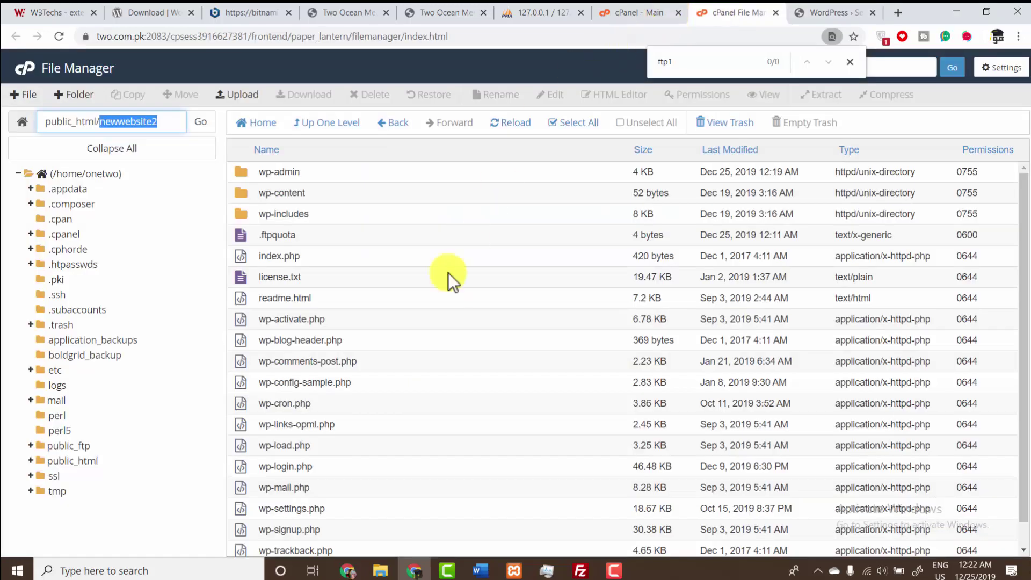
{"action": "scroll", "coordinate": [301, 236], "scroll_direction": "down", "scroll_amount": 1}
{"action": "scroll", "coordinate": [304, 242], "scroll_direction": "up", "scroll_amount": 1}
{"action": "left_click", "coordinate": [325, 175]}
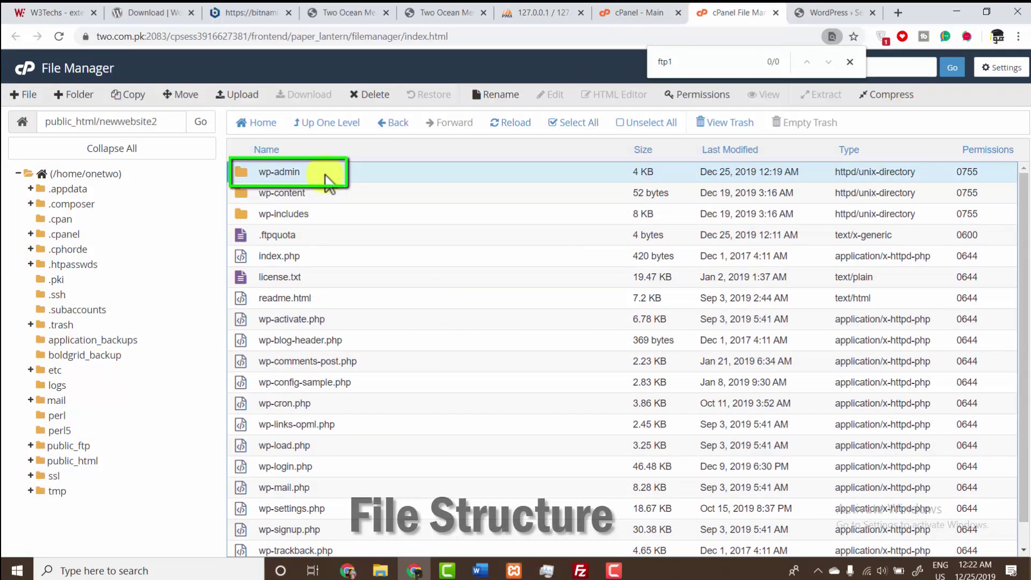
{"action": "left_click", "coordinate": [321, 198]}
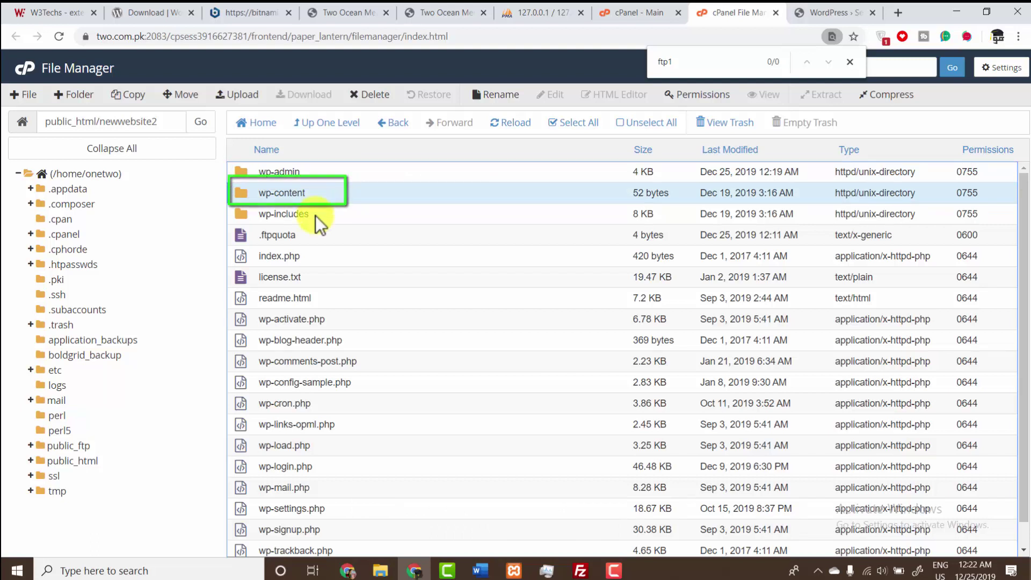
{"action": "left_click", "coordinate": [314, 215]}
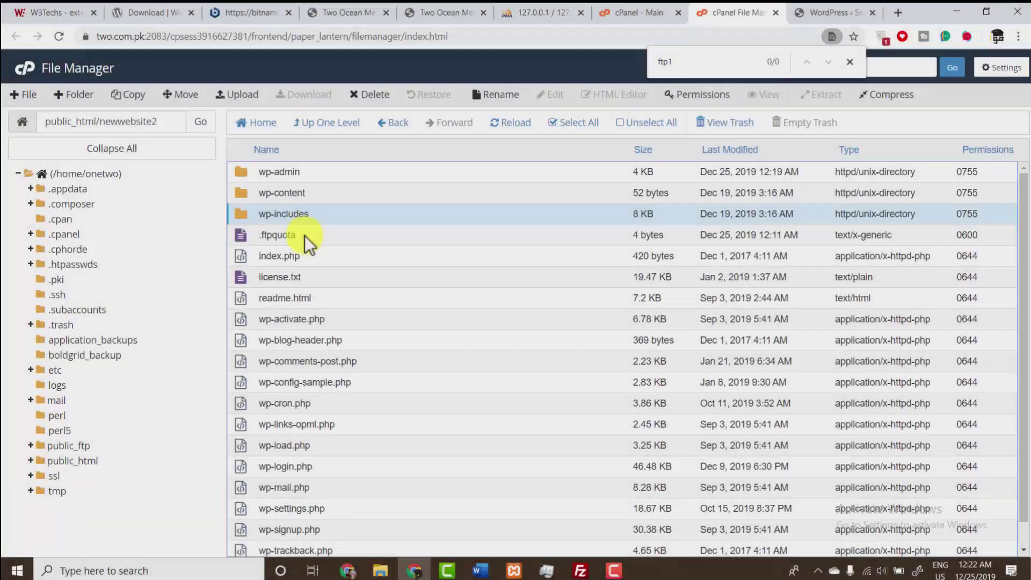
{"action": "left_click", "coordinate": [304, 235]}
{"action": "scroll", "coordinate": [318, 394], "scroll_direction": "down", "scroll_amount": 1}
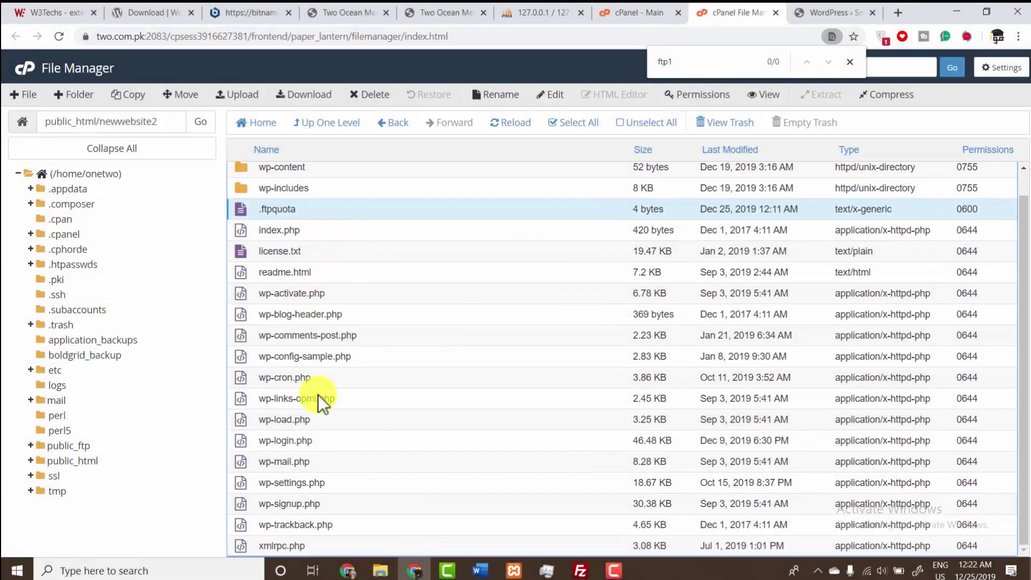
{"action": "left_click", "coordinate": [312, 543]}
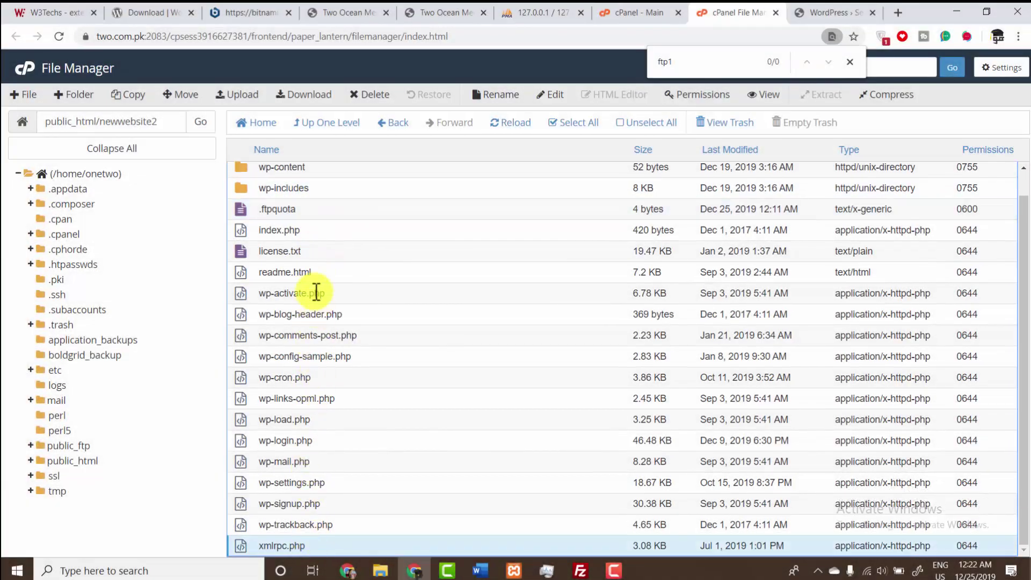
{"action": "left_click", "coordinate": [324, 231], "text": "shift"}
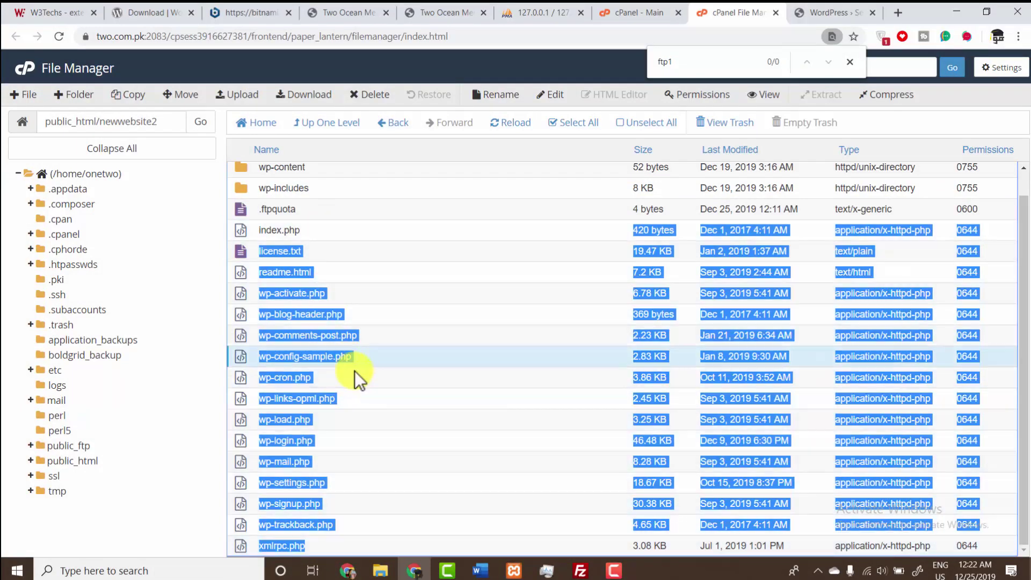
{"action": "left_click", "coordinate": [336, 370]}
{"action": "left_click", "coordinate": [294, 362]}
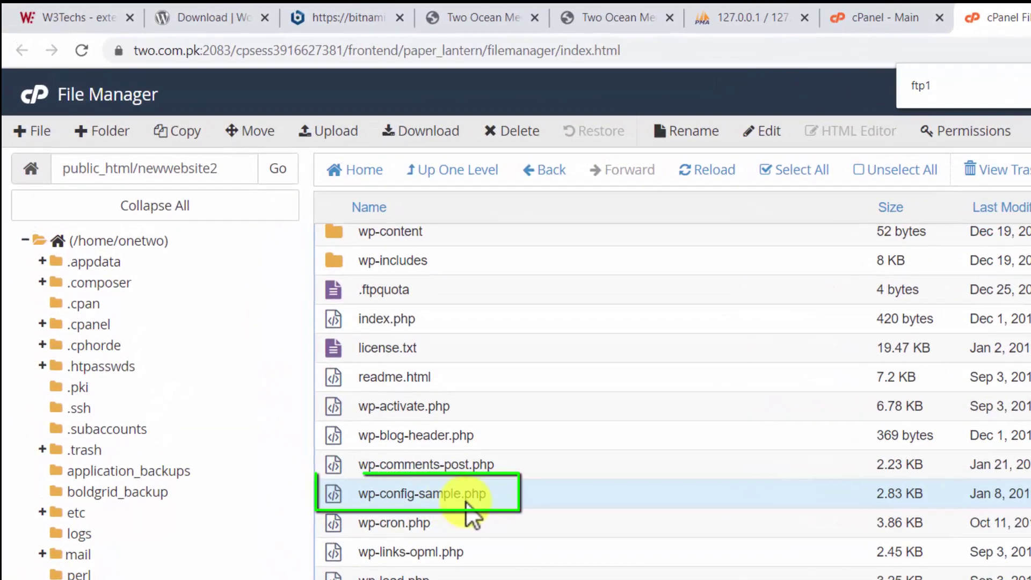
- Rename wp-config-sample.php to wp-config.php and open it for editing
{"action": "right_click", "coordinate": [408, 440]}
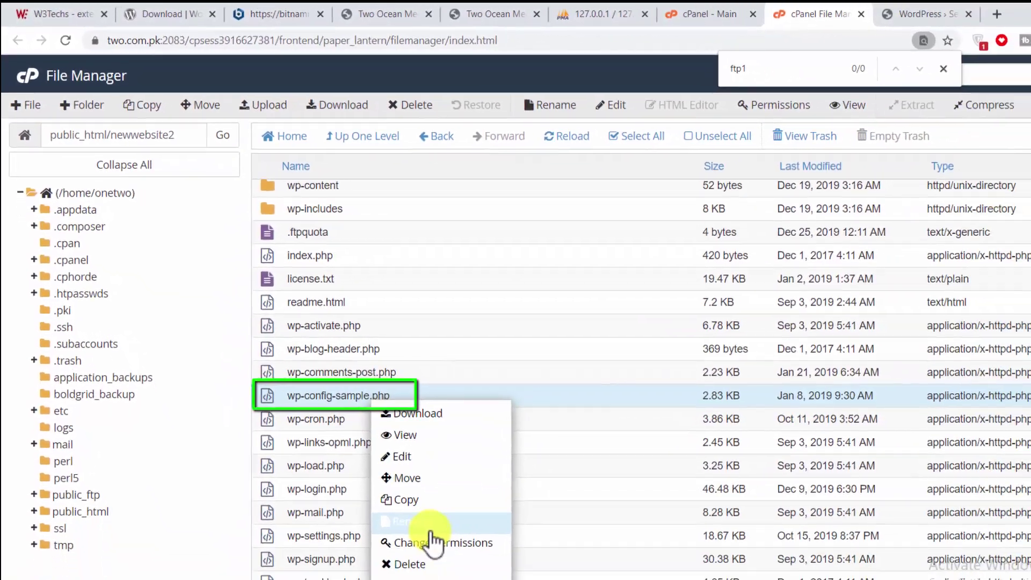
{"action": "left_click", "coordinate": [431, 526]}
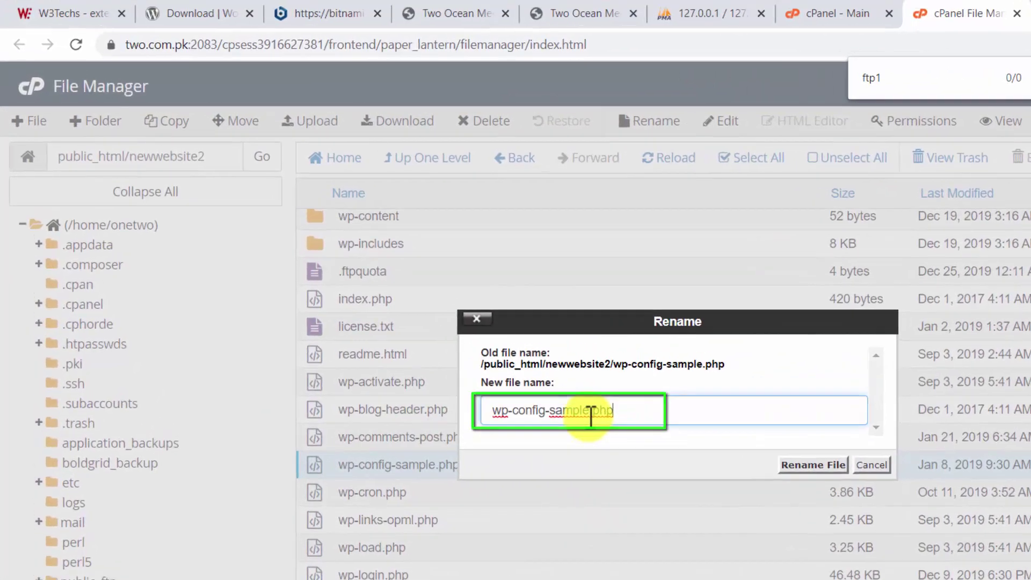
{"action": "left_click_drag", "start_coordinate": [589, 413], "coordinate": [545, 414]}
{"action": "key", "text": "BackSpace"}
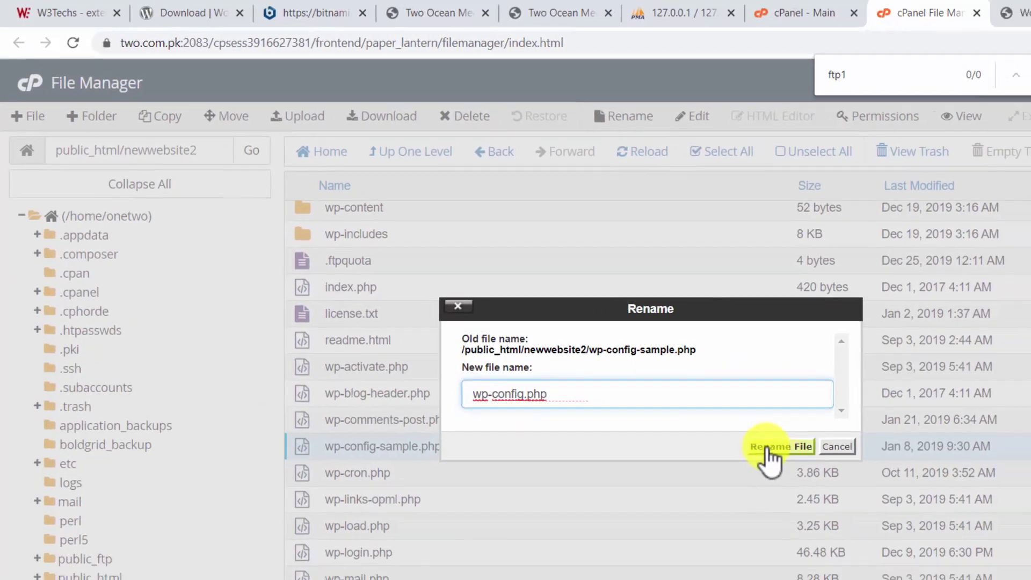
{"action": "left_click", "coordinate": [767, 447]}
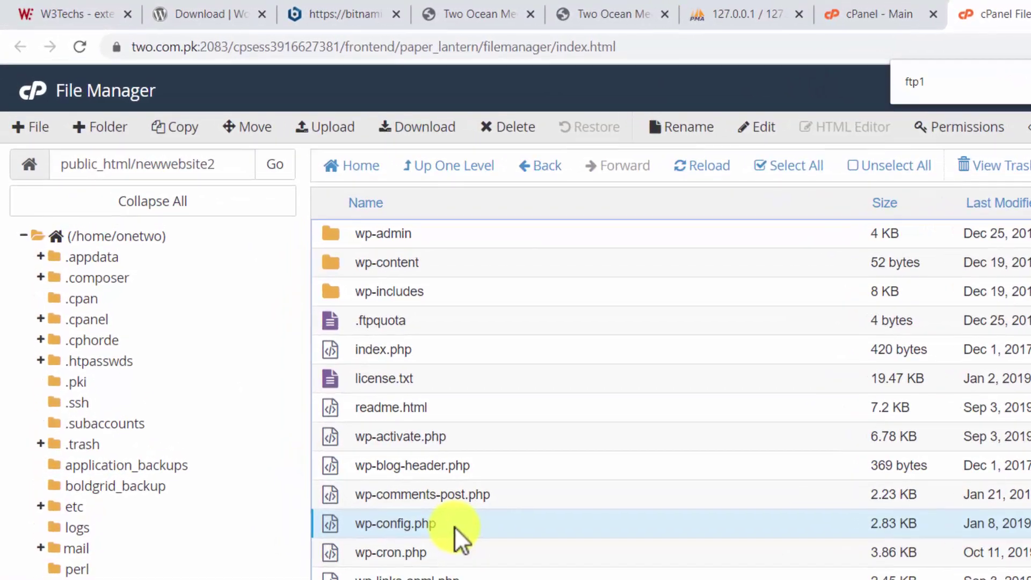
{"action": "right_click", "coordinate": [455, 525]}
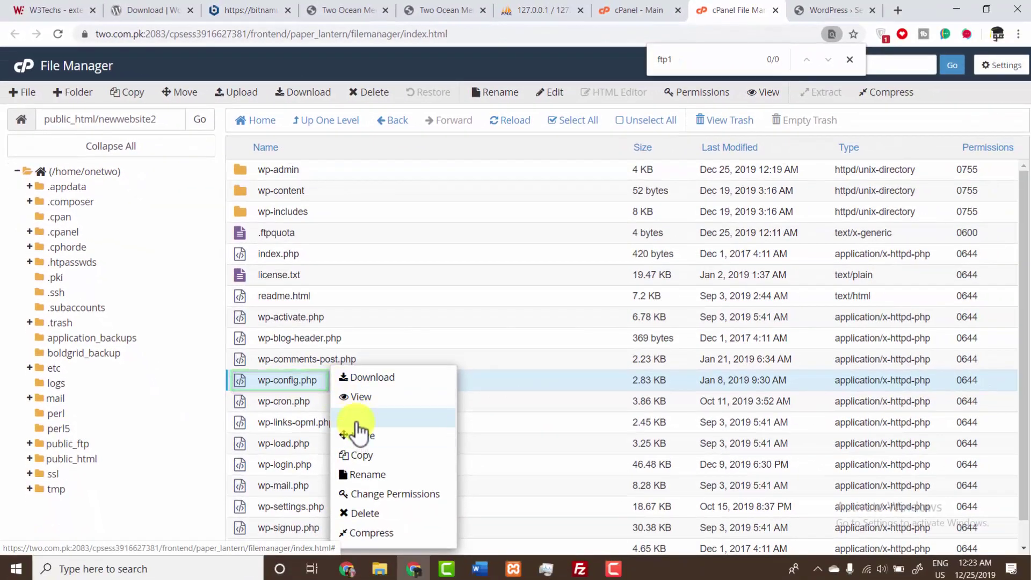
{"action": "left_click", "coordinate": [355, 419]}
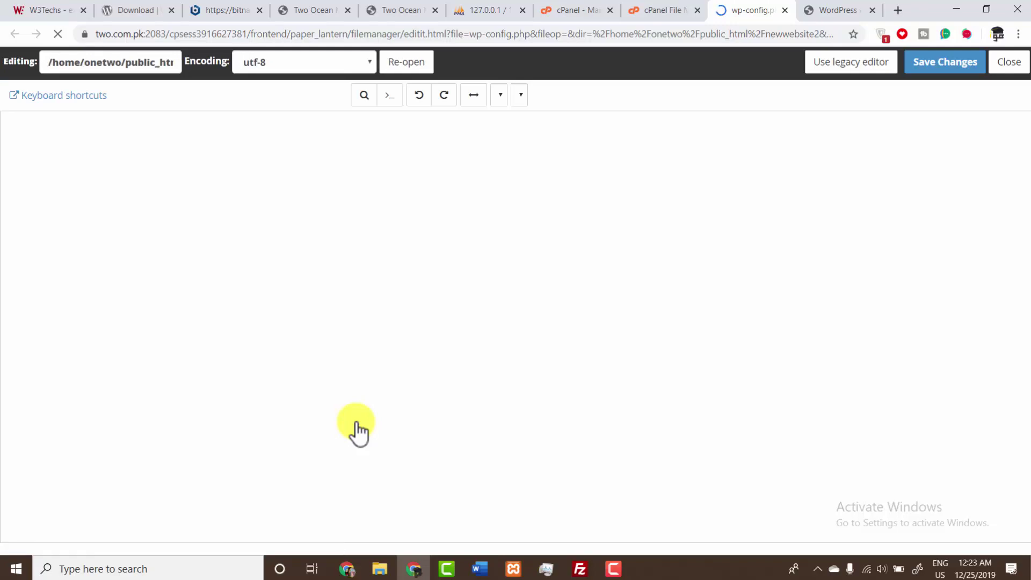
- Open cPanel's MySQL Databases page and select the database_name_here placeholder in wp-config.php
{"action": "left_click", "coordinate": [633, 8]}
{"action": "left_click", "coordinate": [582, 8]}
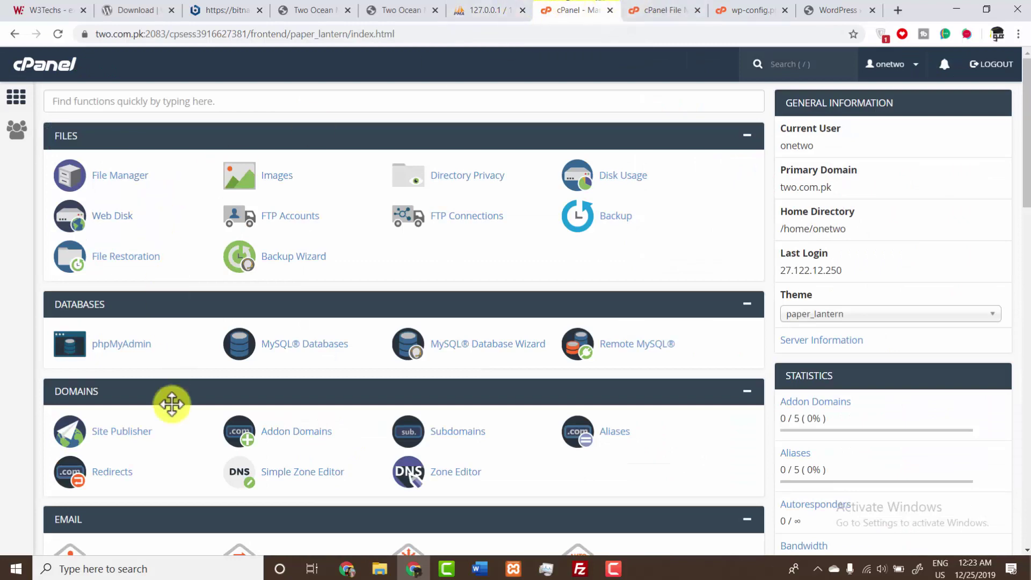
{"action": "left_click", "coordinate": [276, 350]}
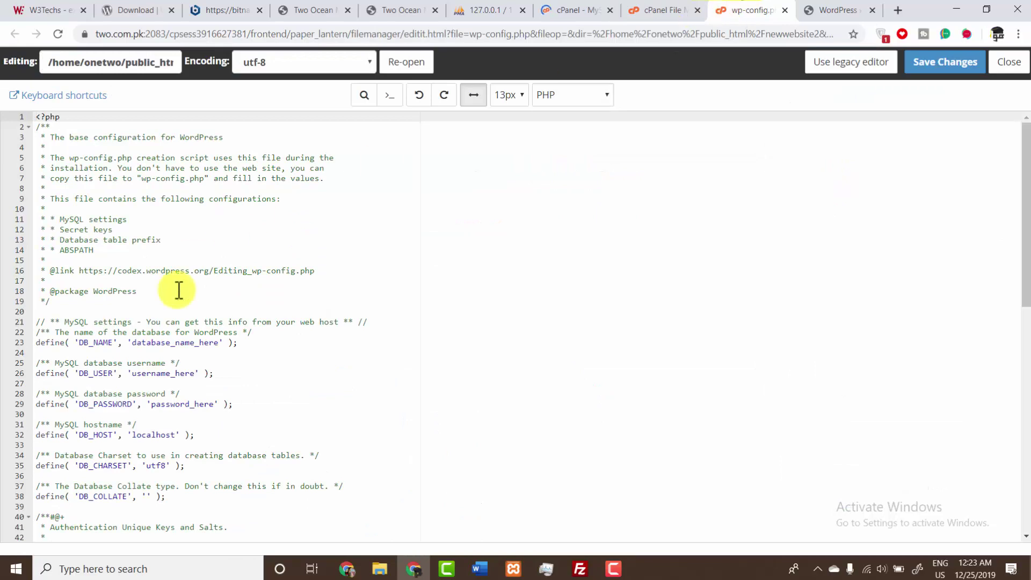
{"action": "left_click_drag", "start_coordinate": [134, 342], "coordinate": [188, 341]}
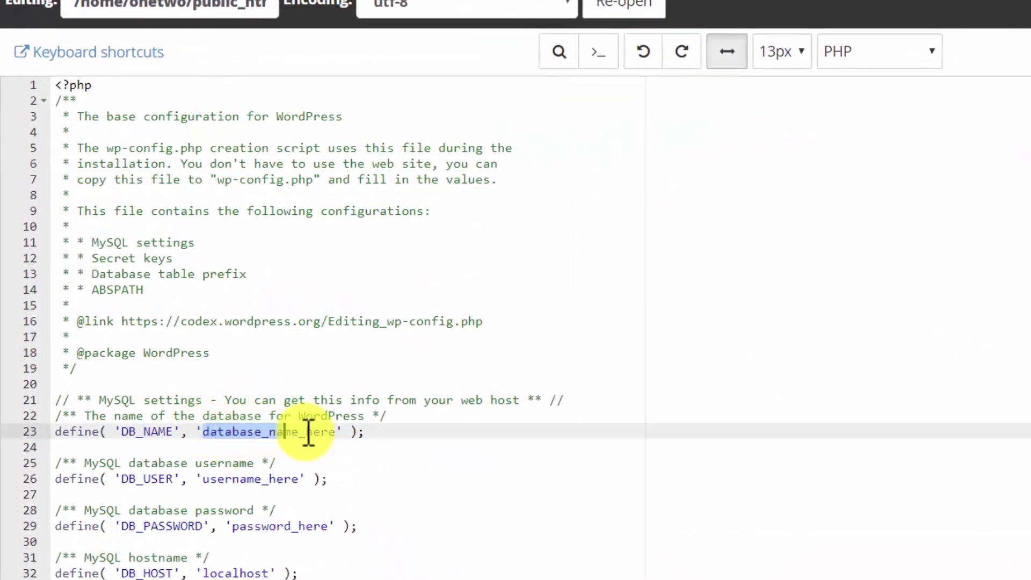
{"action": "left_click_drag", "start_coordinate": [304, 432], "coordinate": [335, 432]}
- Show 20 databases per page and copy the database name onetwo_newweb2
{"action": "left_click", "coordinate": [569, 10]}
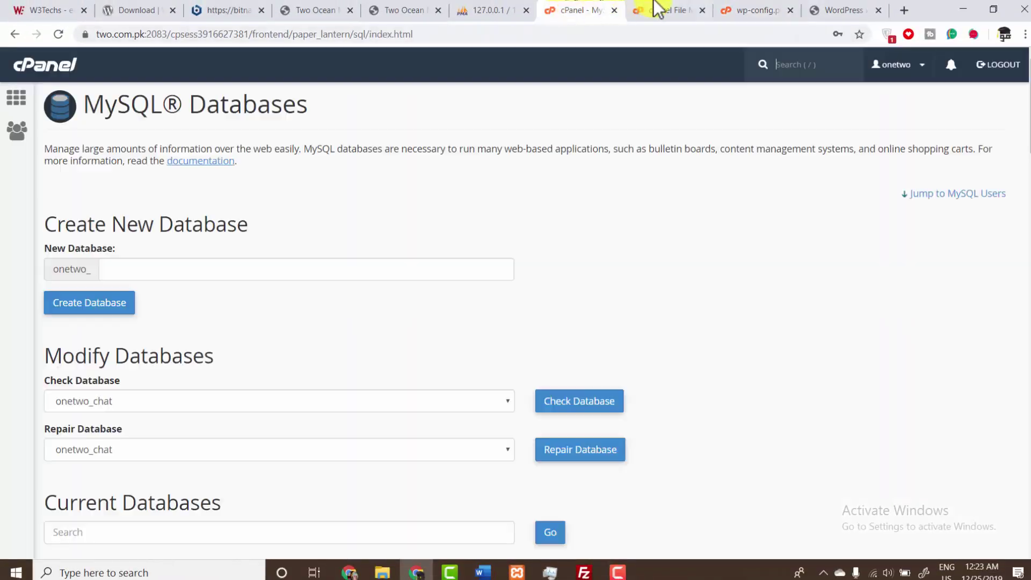
{"action": "left_click_drag", "start_coordinate": [1027, 153], "coordinate": [1025, 262]}
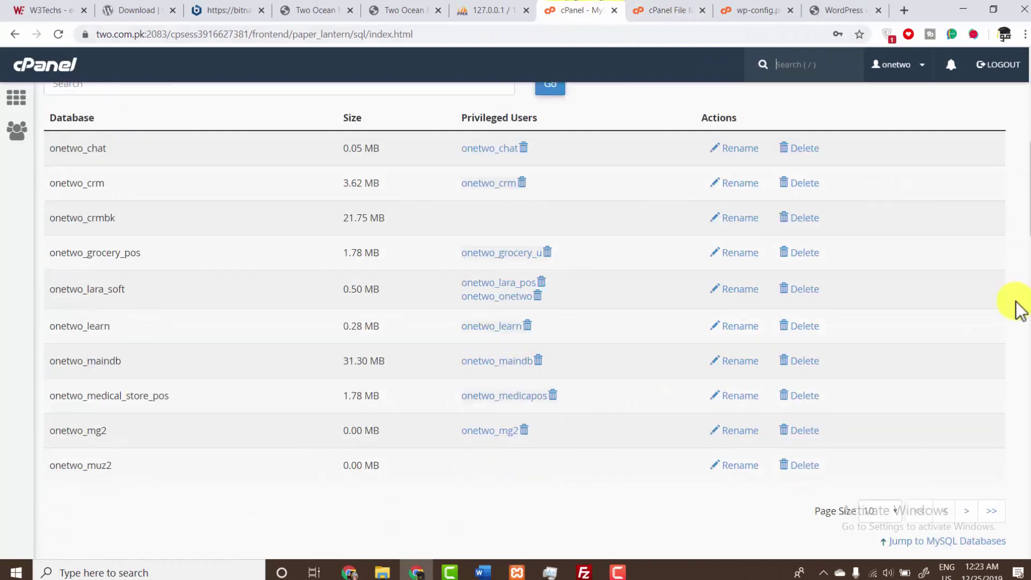
{"action": "scroll", "coordinate": [1025, 284], "scroll_direction": "down", "scroll_amount": 12}
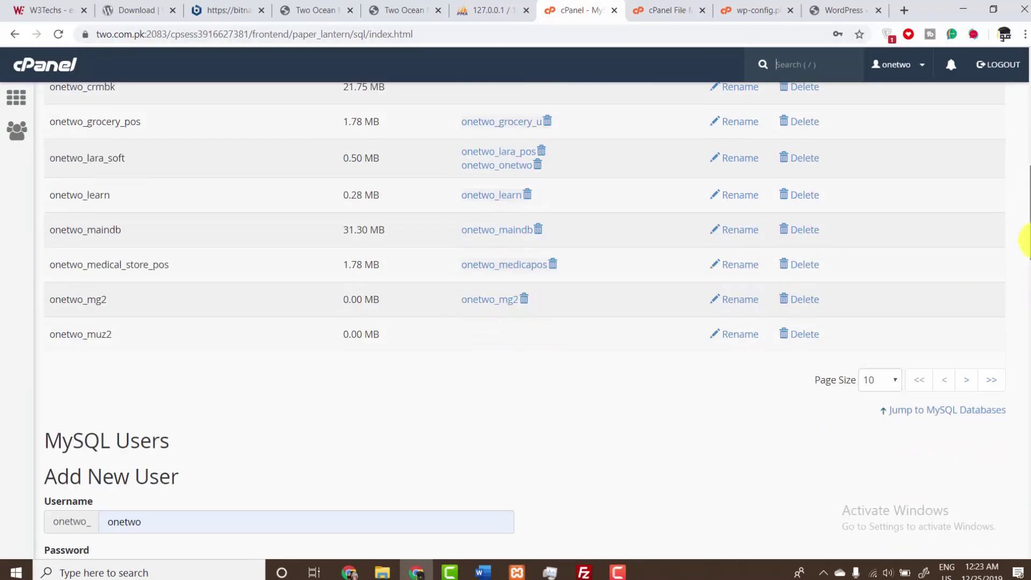
{"action": "left_click_drag", "start_coordinate": [1025, 338], "coordinate": [1026, 236]}
{"action": "left_click", "coordinate": [883, 338]}
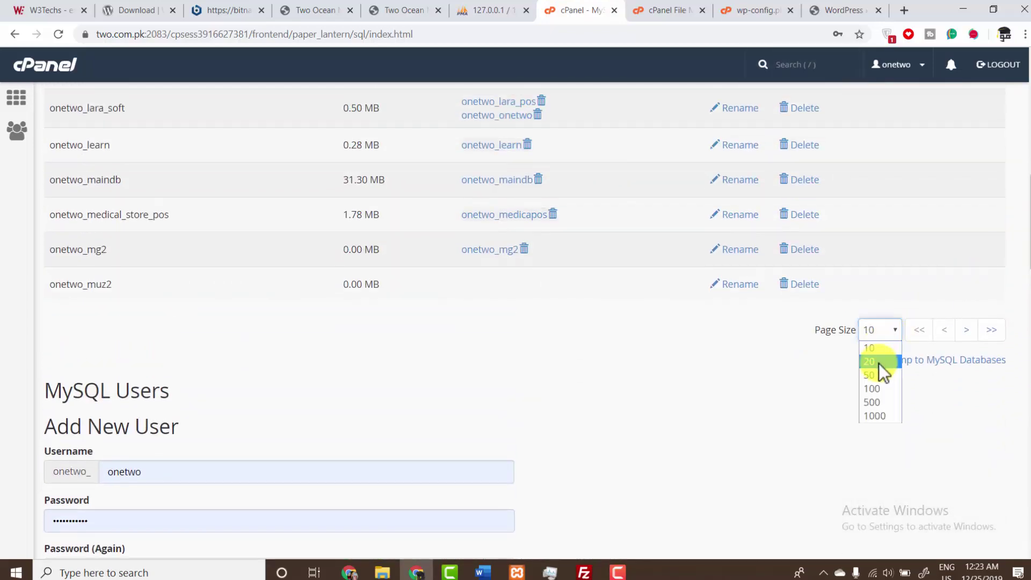
{"action": "left_click", "coordinate": [877, 370]}
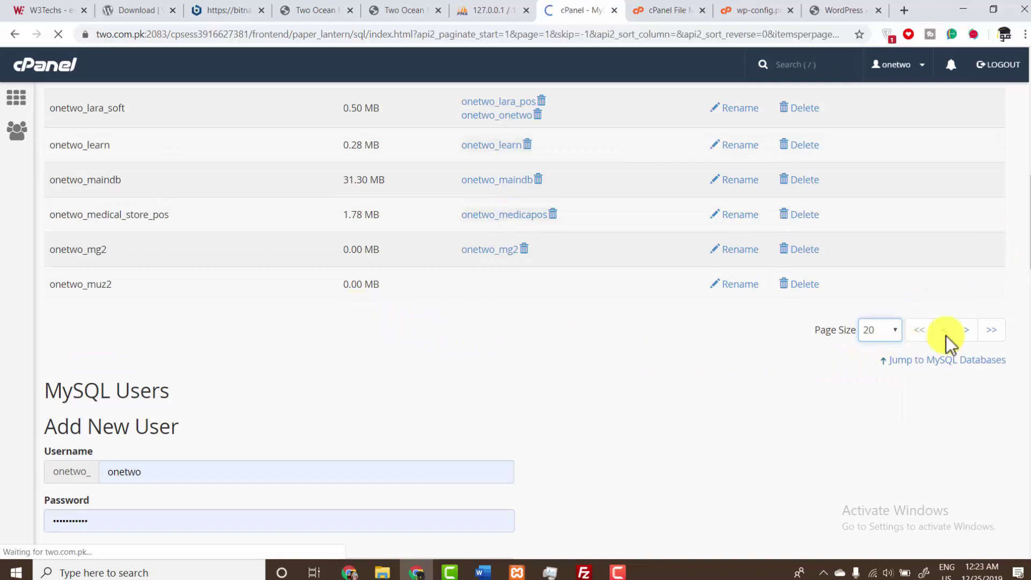
{"action": "left_click", "coordinate": [1029, 224]}
{"action": "left_click_drag", "start_coordinate": [1029, 225], "coordinate": [1029, 235]}
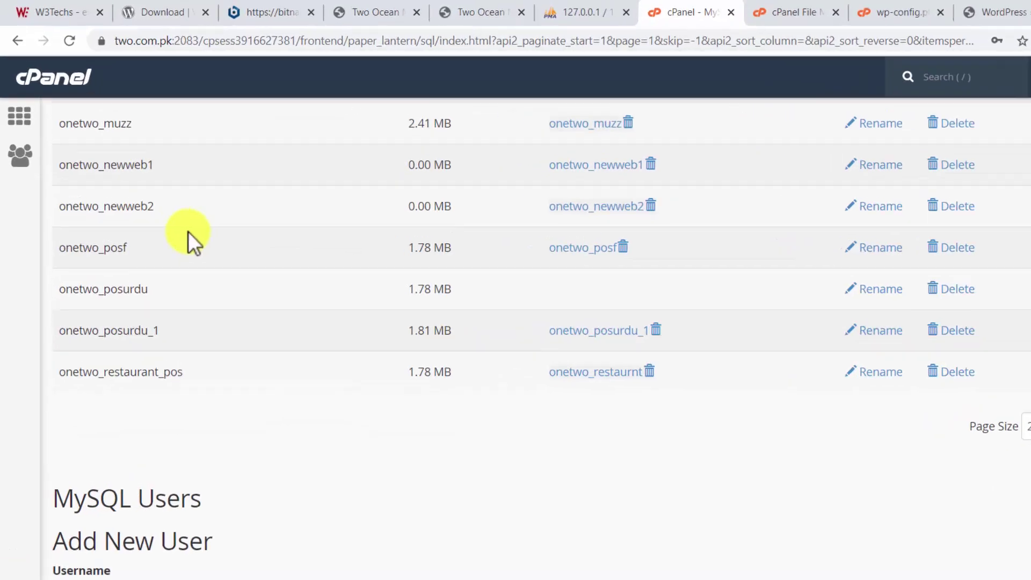
{"action": "left_click_drag", "start_coordinate": [156, 207], "coordinate": [58, 208]}
{"action": "key", "text": "ctrl+c"}
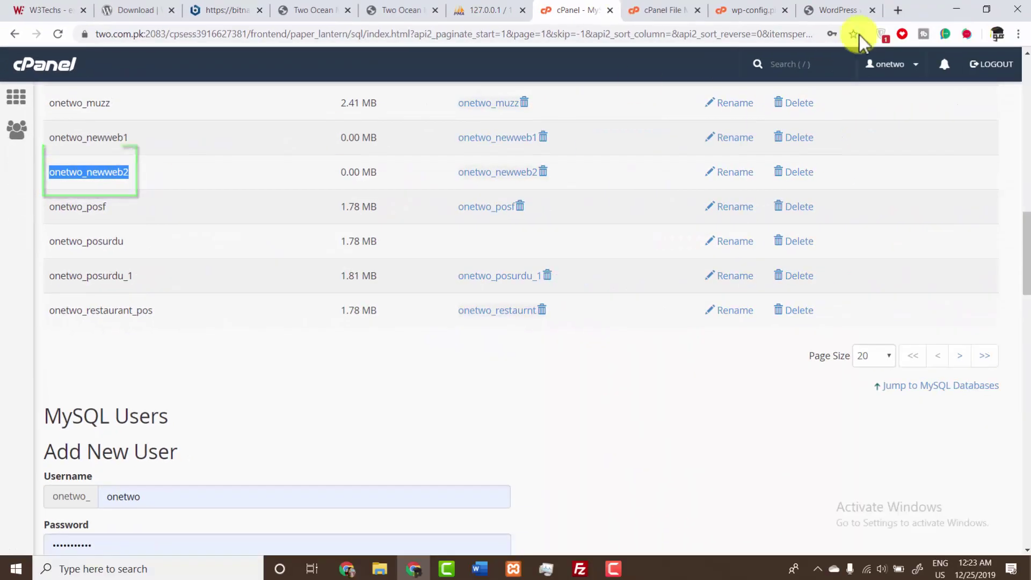
- Paste onetwo_newweb2 over username_here for DB_USER, then view Current Users on MySQL Databases
{"action": "left_click", "coordinate": [722, 8]}
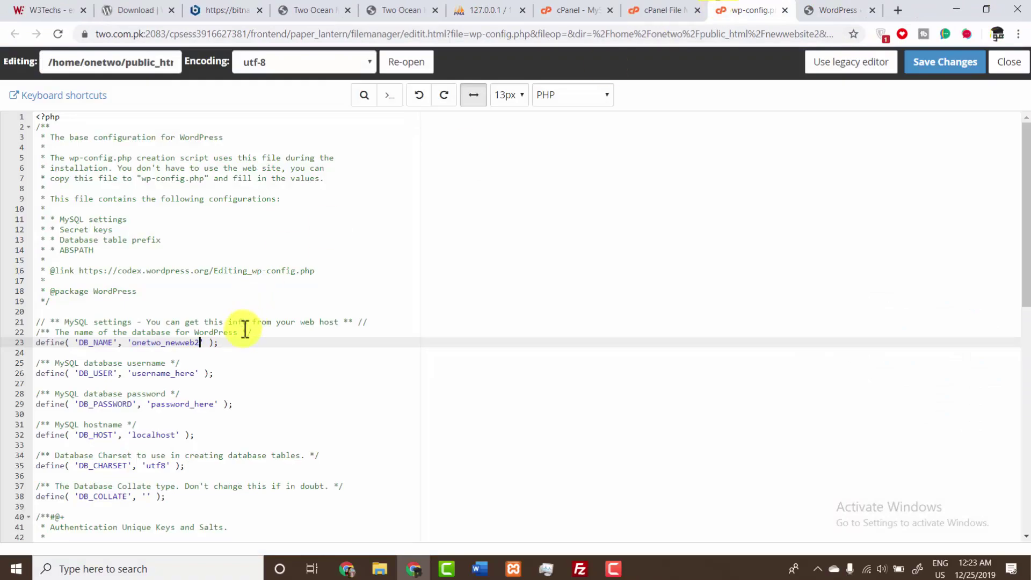
{"action": "left_click_drag", "start_coordinate": [193, 373], "coordinate": [148, 373]}
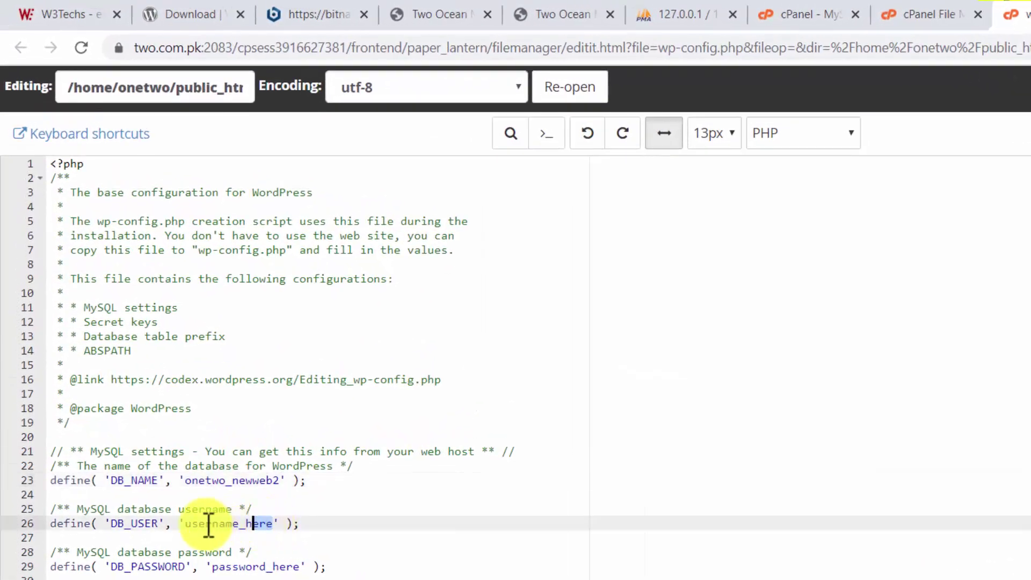
{"action": "left_click_drag", "start_coordinate": [208, 523], "coordinate": [184, 525]}
{"action": "key", "text": "ctrl+v"}
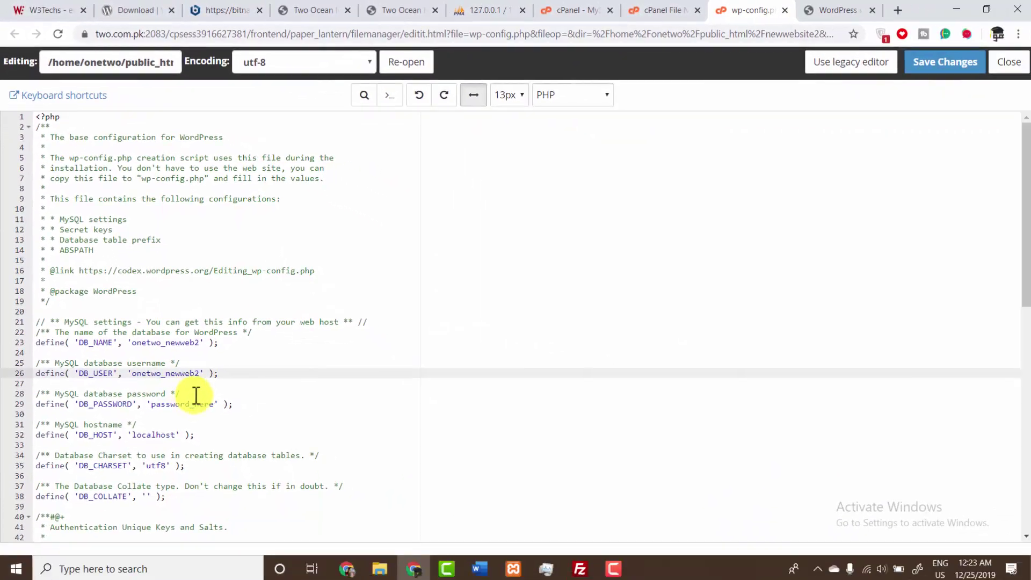
{"action": "left_click", "coordinate": [663, 10]}
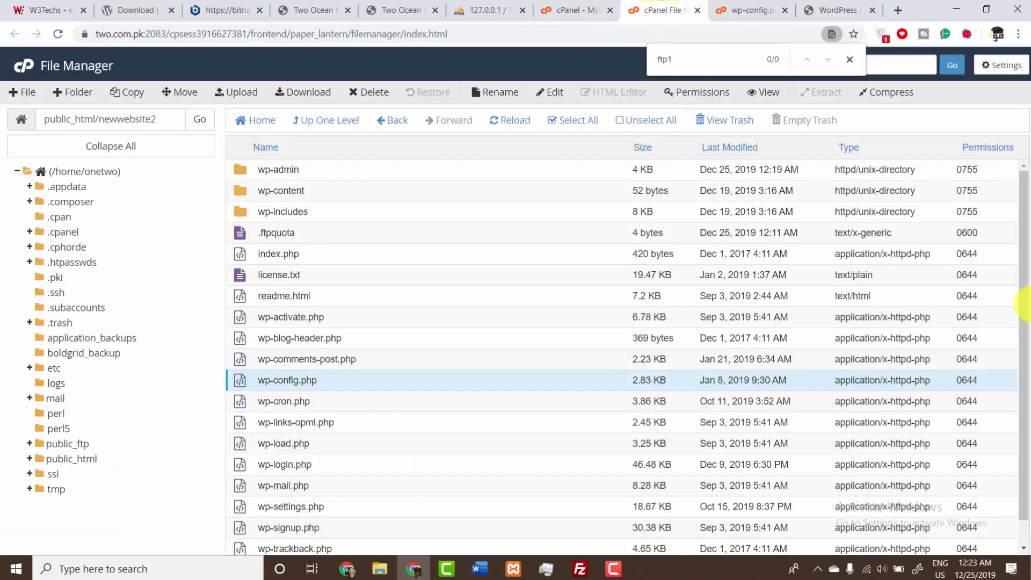
{"action": "left_click", "coordinate": [569, 8]}
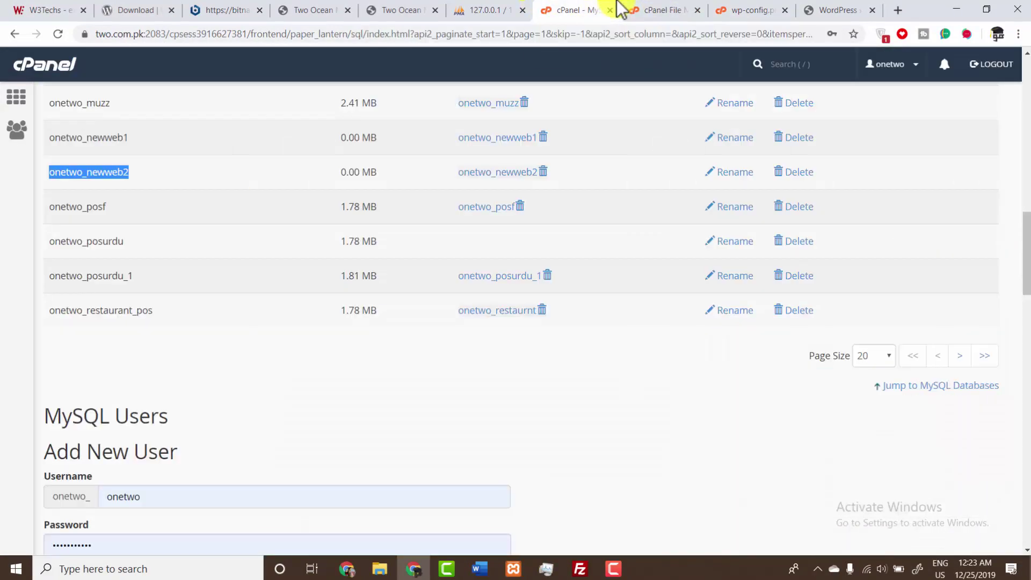
{"action": "left_click_drag", "start_coordinate": [1026, 230], "coordinate": [1013, 414]}
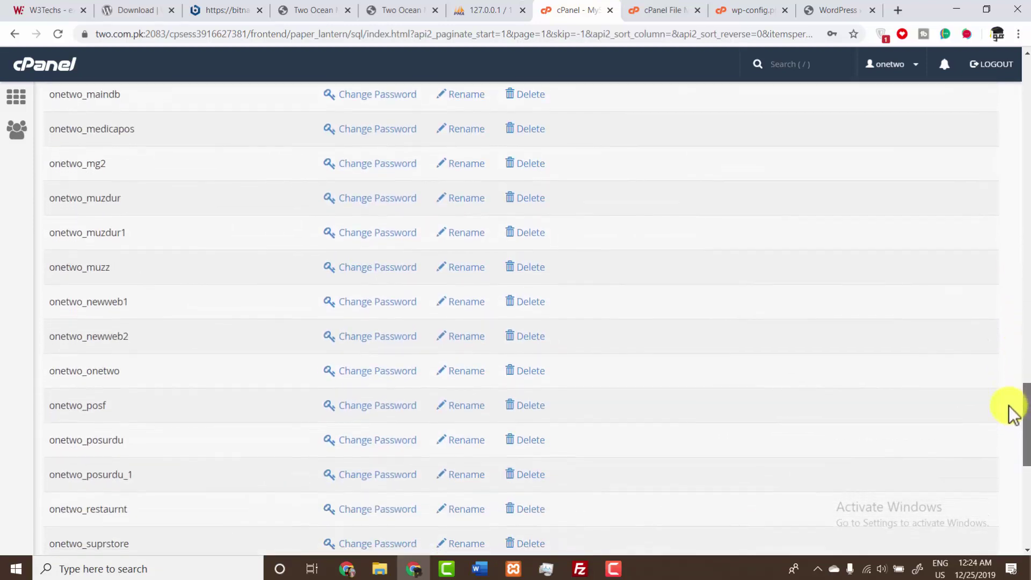
- Generate a strong password for the database user, copy it, and save it
{"action": "left_click", "coordinate": [383, 339]}
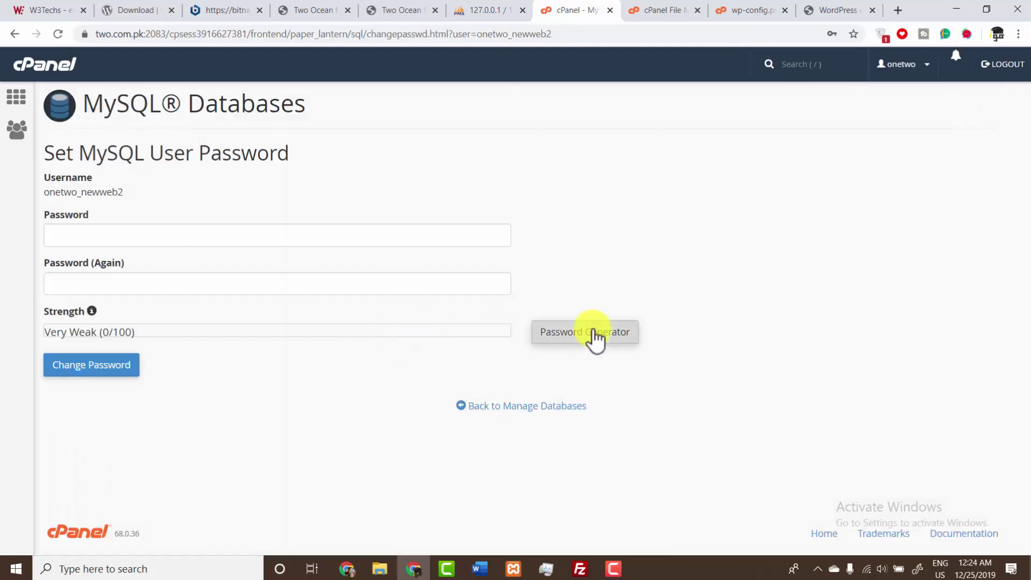
{"action": "left_click", "coordinate": [591, 337]}
{"action": "triple_click", "coordinate": [499, 254]}
{"action": "key", "text": "ctrl+c"}
{"action": "left_click", "coordinate": [446, 334]}
{"action": "left_click", "coordinate": [530, 380]}
{"action": "left_click", "coordinate": [78, 369]}
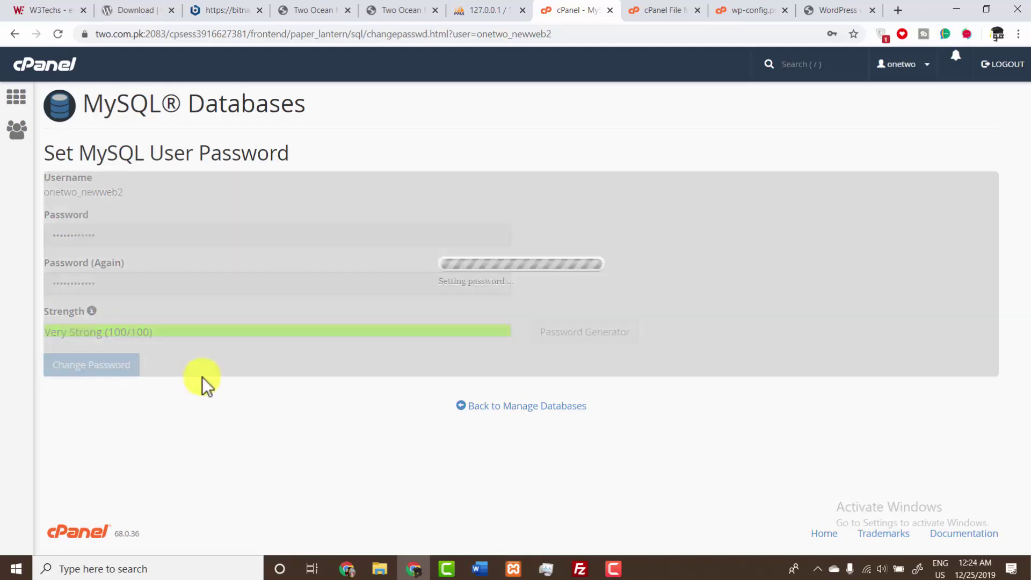
- Paste the copied password over the password_here placeholder on wp-config.php's DB_PASSWORD line
{"action": "left_click", "coordinate": [746, 10]}
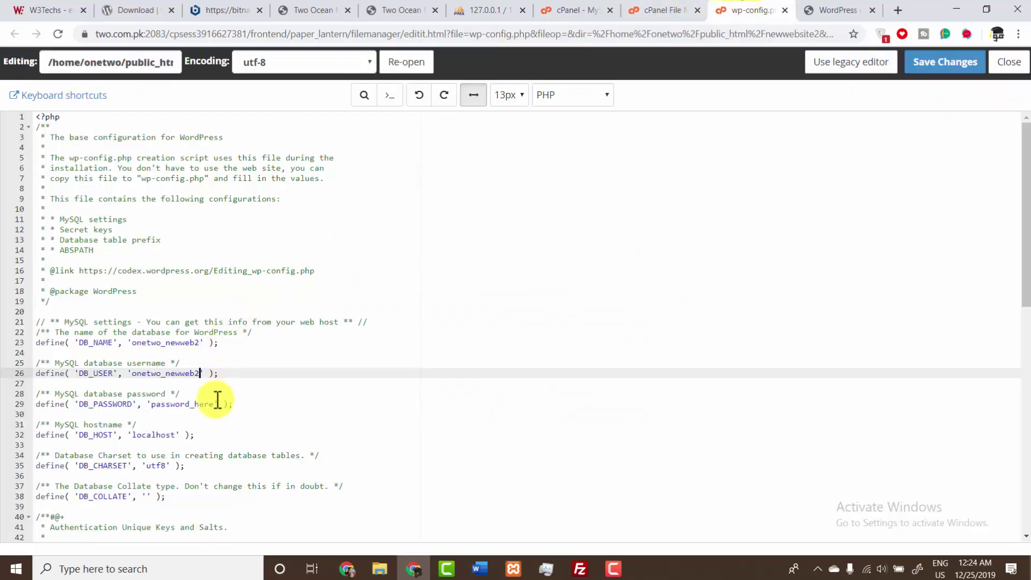
{"action": "left_click_drag", "start_coordinate": [213, 404], "coordinate": [173, 405]}
{"action": "left_click_drag", "start_coordinate": [192, 453], "coordinate": [170, 453]}
{"action": "key", "text": "ctrl+v"}
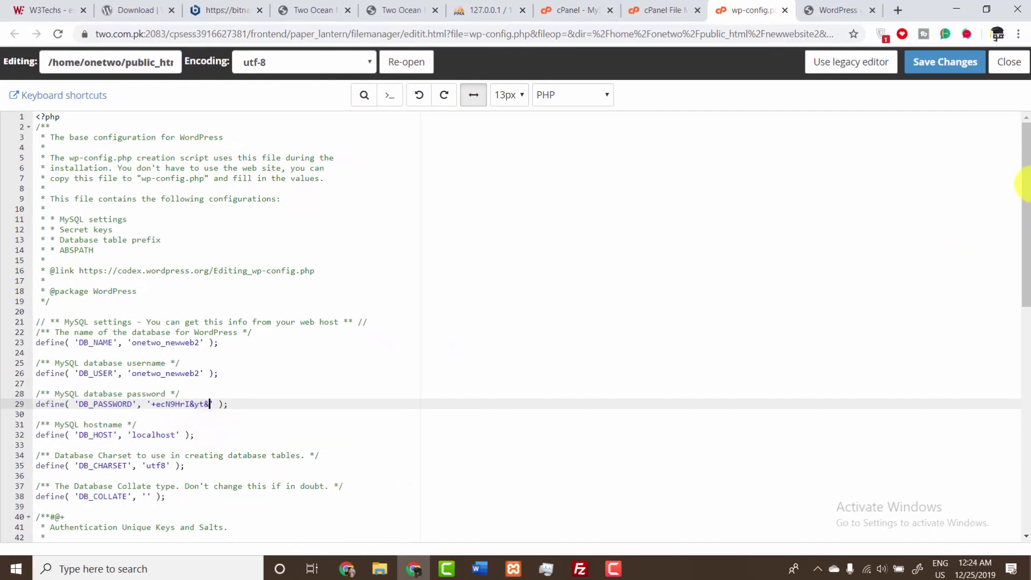
{"action": "left_click_drag", "start_coordinate": [1023, 183], "coordinate": [1021, 275]}
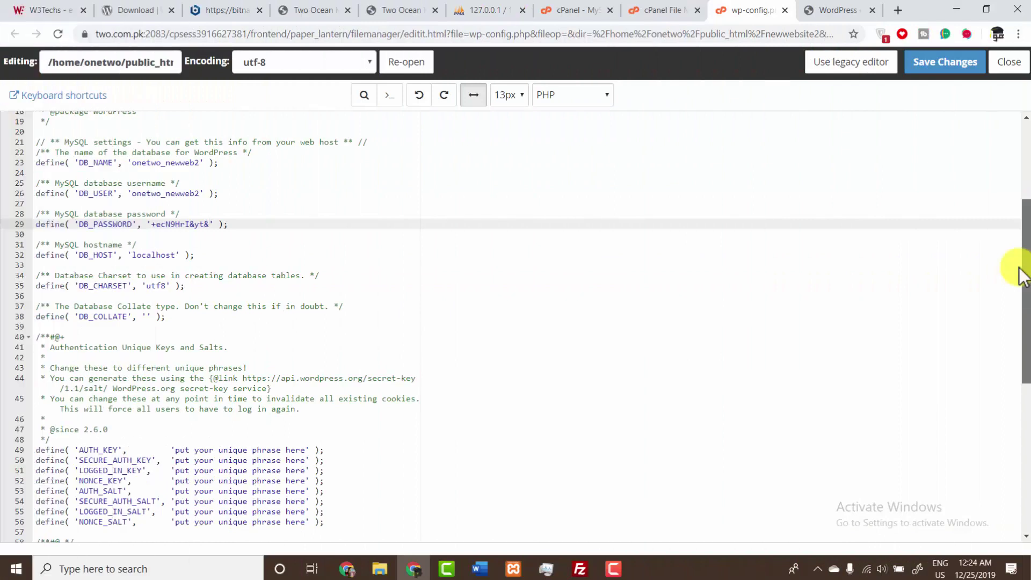
{"action": "left_click_drag", "start_coordinate": [1020, 274], "coordinate": [1023, 300]}
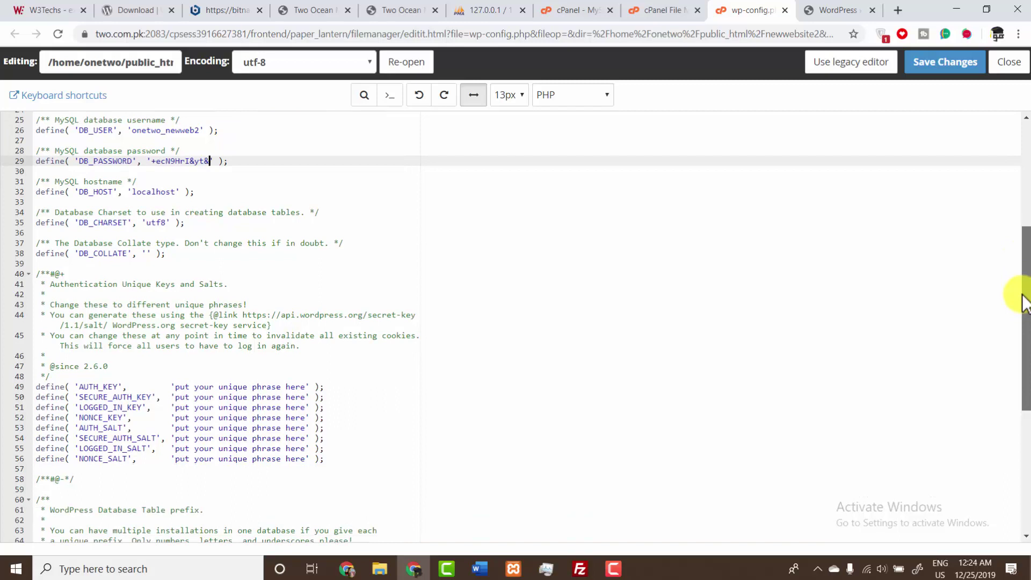
{"action": "left_click", "coordinate": [840, 9]}
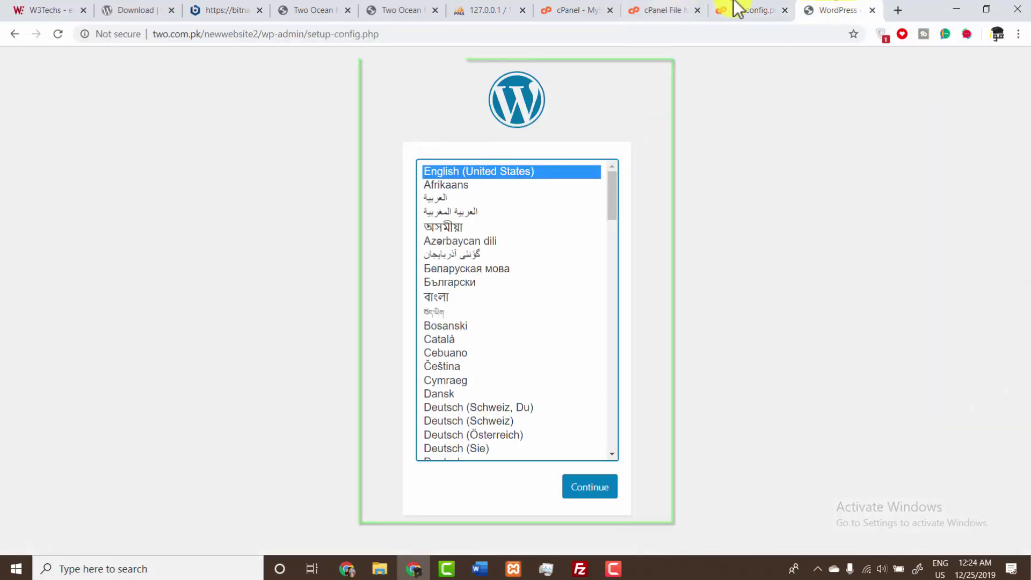
{"action": "left_click", "coordinate": [737, 10]}
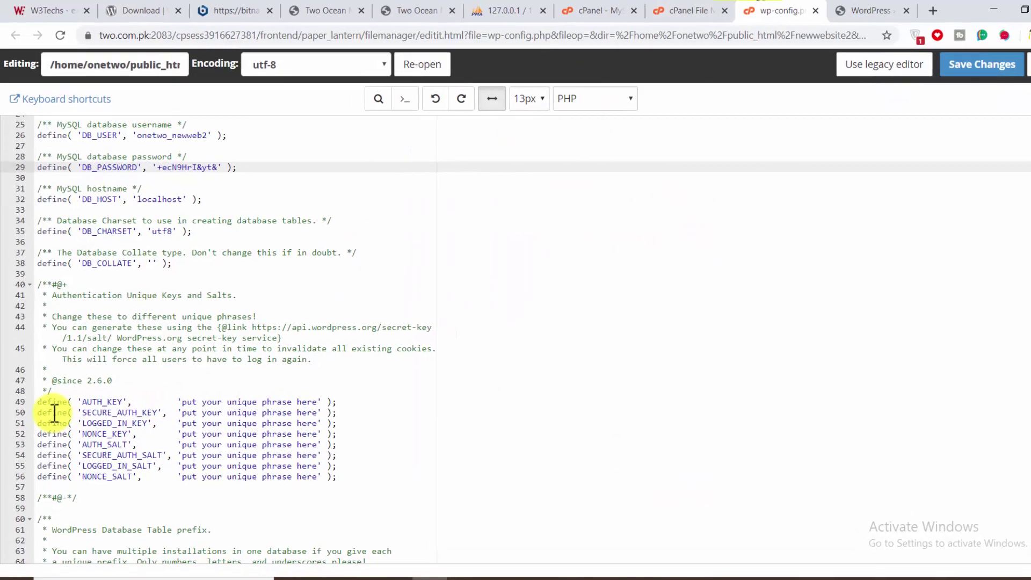
- Copy the api.wordpress.org secret-key generator address from the comment and load it in the browser
{"action": "left_click_drag", "start_coordinate": [42, 399], "coordinate": [250, 474]}
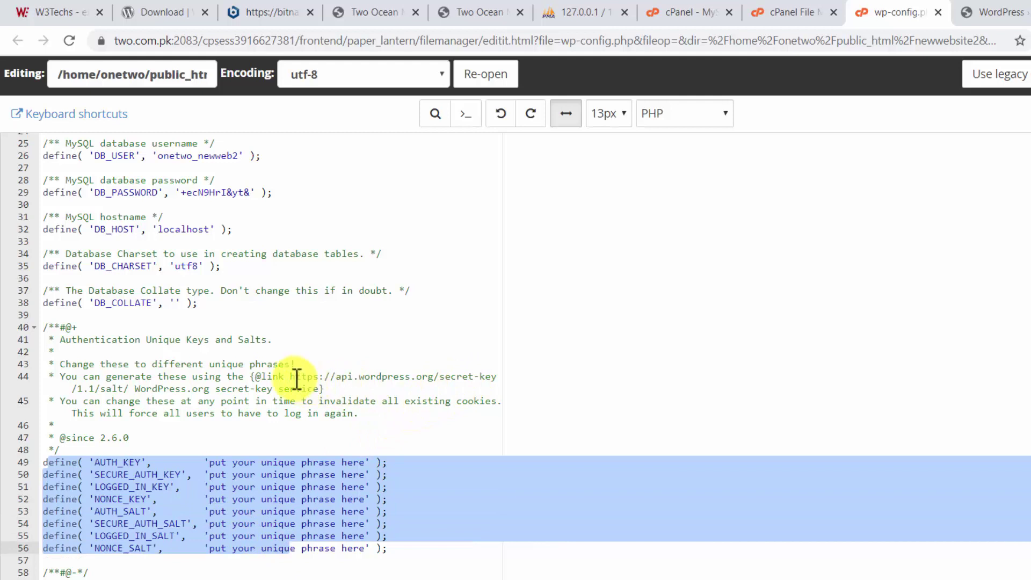
{"action": "left_click_drag", "start_coordinate": [291, 375], "coordinate": [130, 386]}
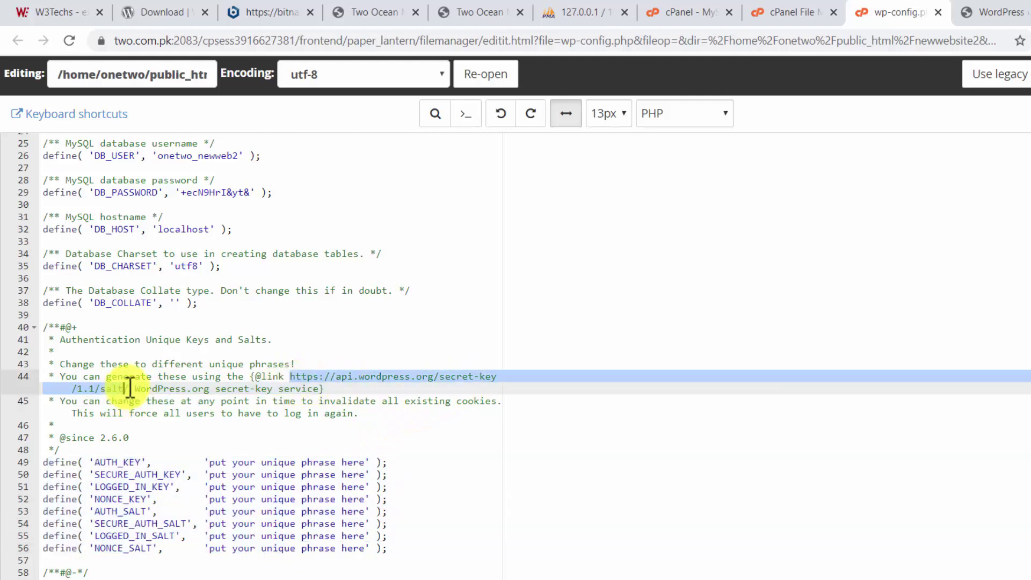
{"action": "right_click", "coordinate": [119, 387]}
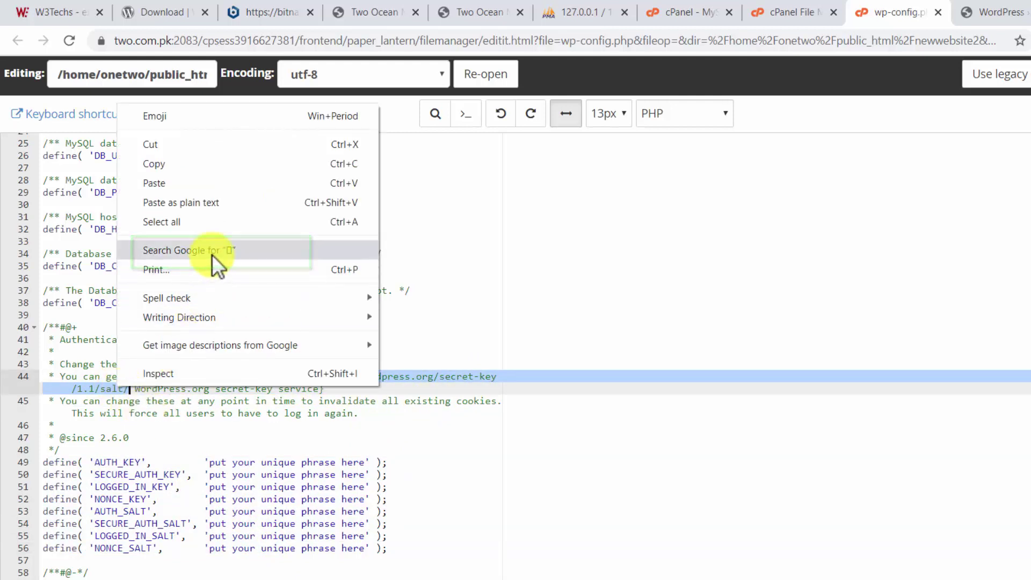
{"action": "left_click", "coordinate": [212, 256]}
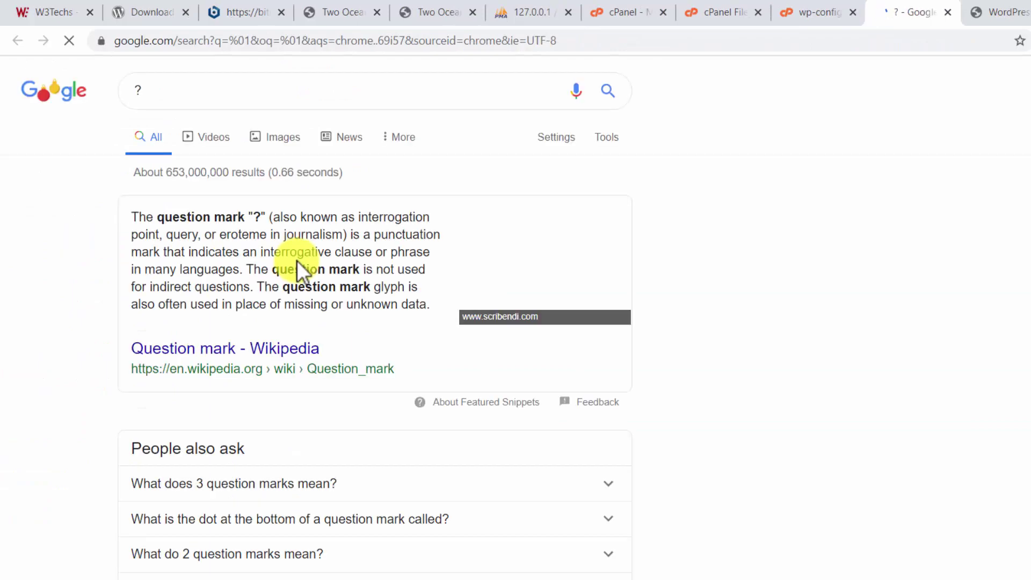
{"action": "left_click", "coordinate": [811, 11]}
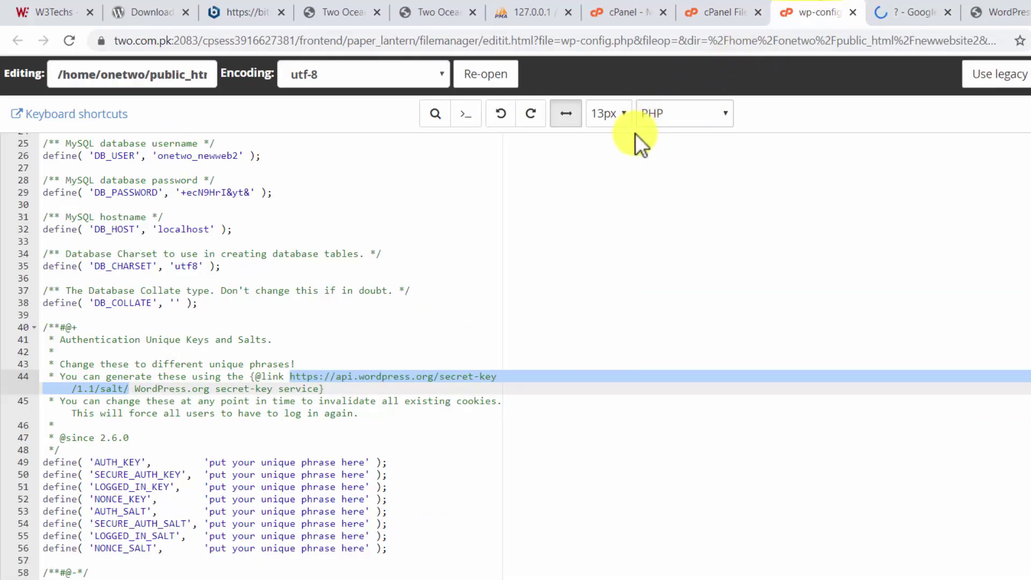
{"action": "key", "text": "ctrl+c"}
{"action": "left_click", "coordinate": [883, 9]}
{"action": "left_click", "coordinate": [541, 43]}
{"action": "key", "text": "ctrl+v"}
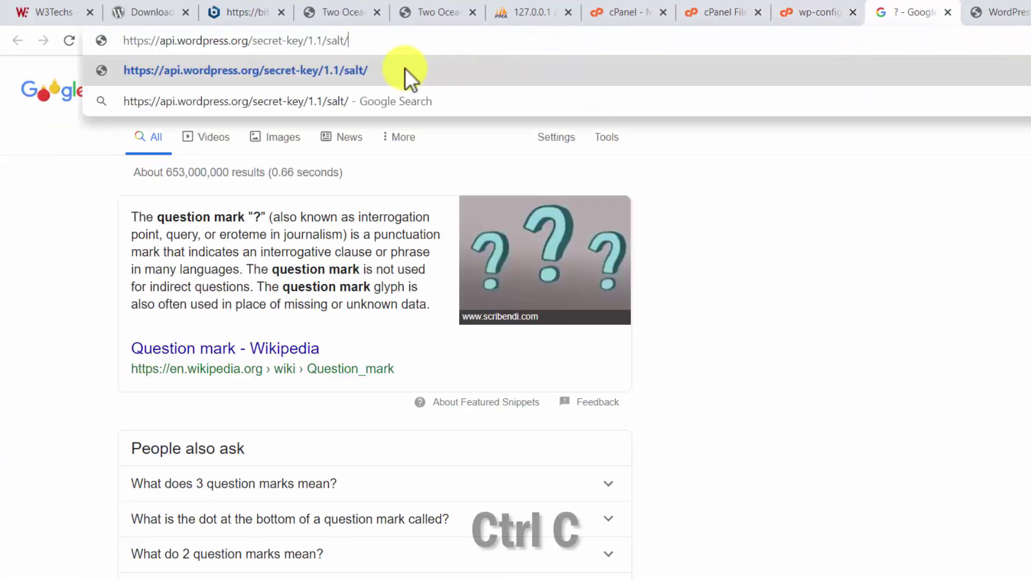
{"action": "key", "text": "Return"}
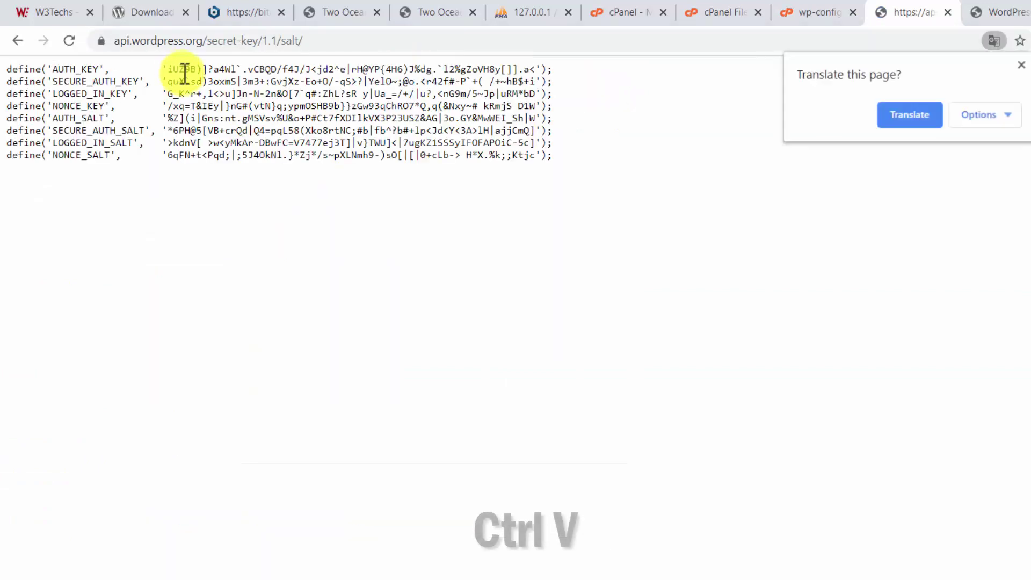
- Replace the eight placeholder key and salt lines with the generated values, disable wrapping, and save
{"action": "key", "text": "ctrl+a"}
{"action": "left_click", "coordinate": [816, 10]}
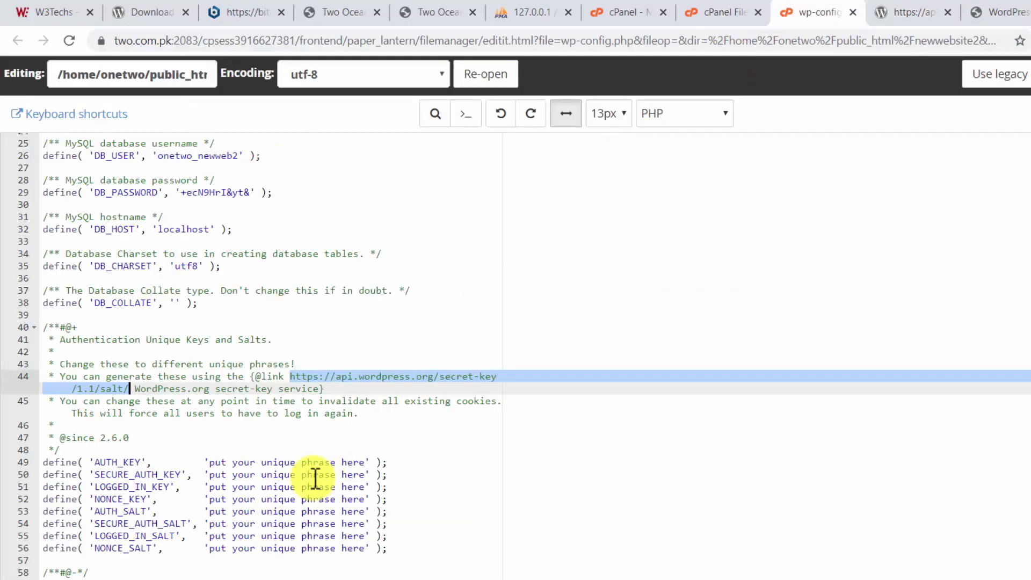
{"action": "left_click_drag", "start_coordinate": [386, 548], "coordinate": [3, 465]}
{"action": "key", "text": "ctrl+v"}
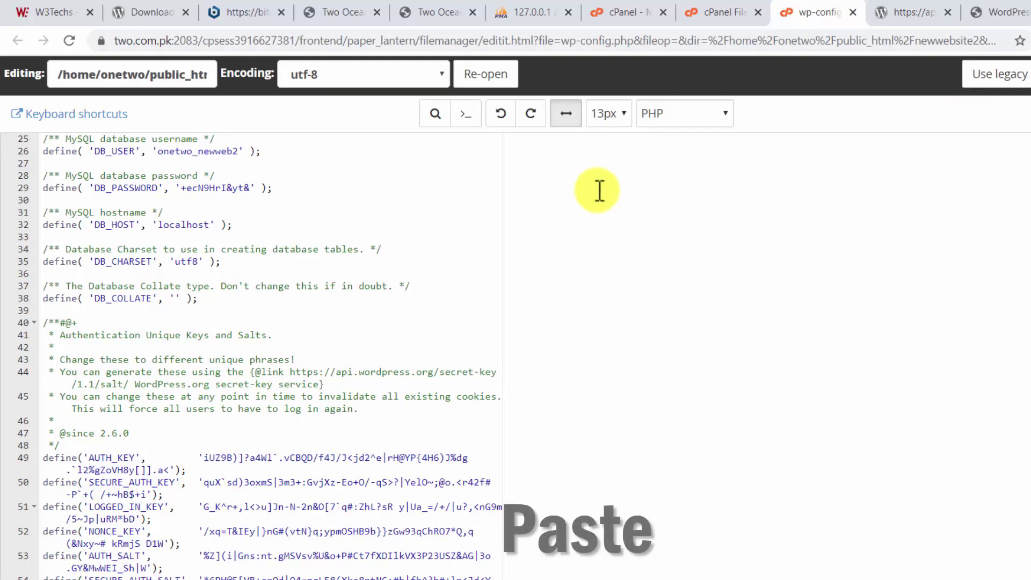
{"action": "left_click", "coordinate": [565, 113]}
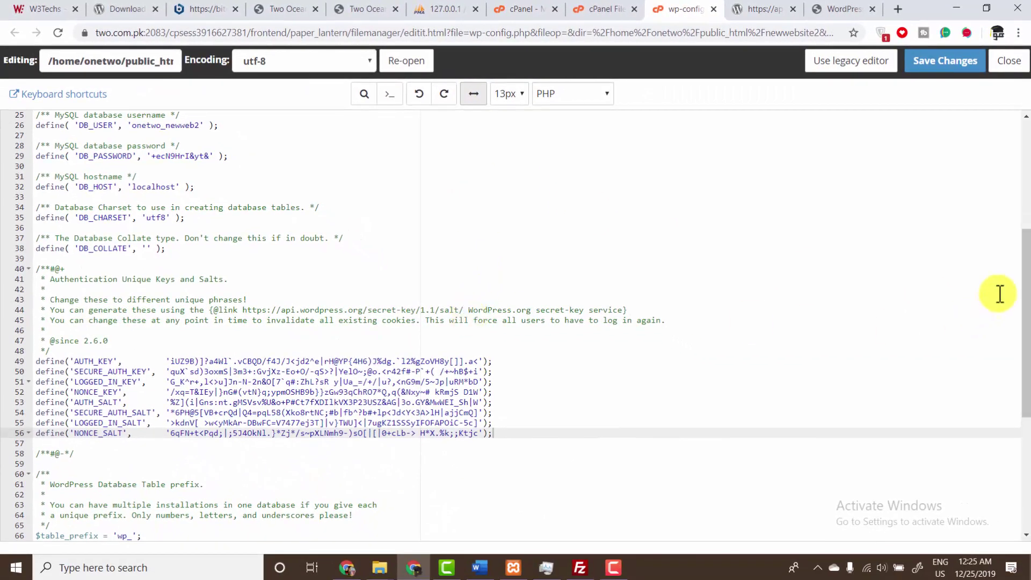
{"action": "left_click_drag", "start_coordinate": [1014, 280], "coordinate": [1016, 413]}
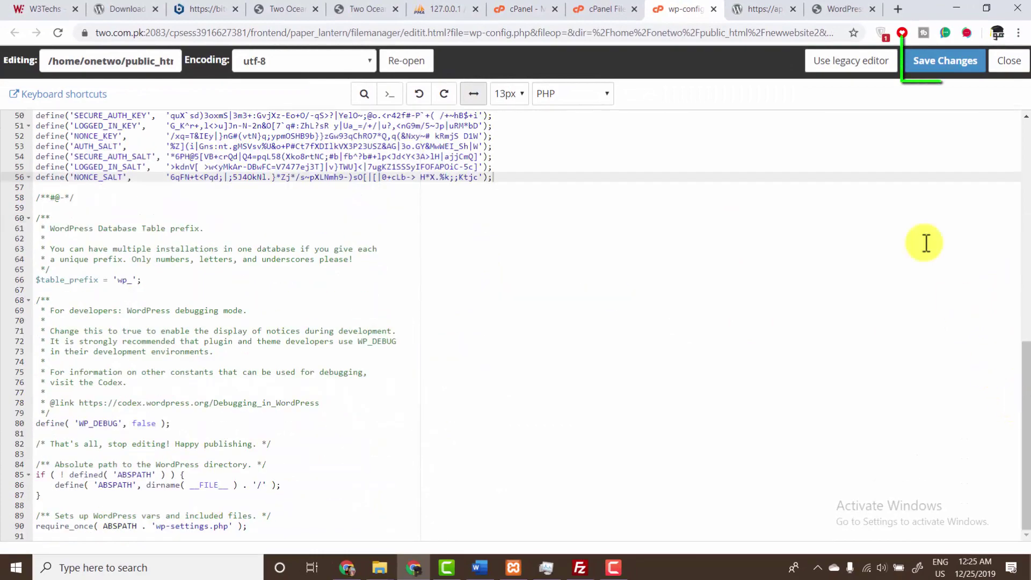
{"action": "left_click", "coordinate": [928, 63]}
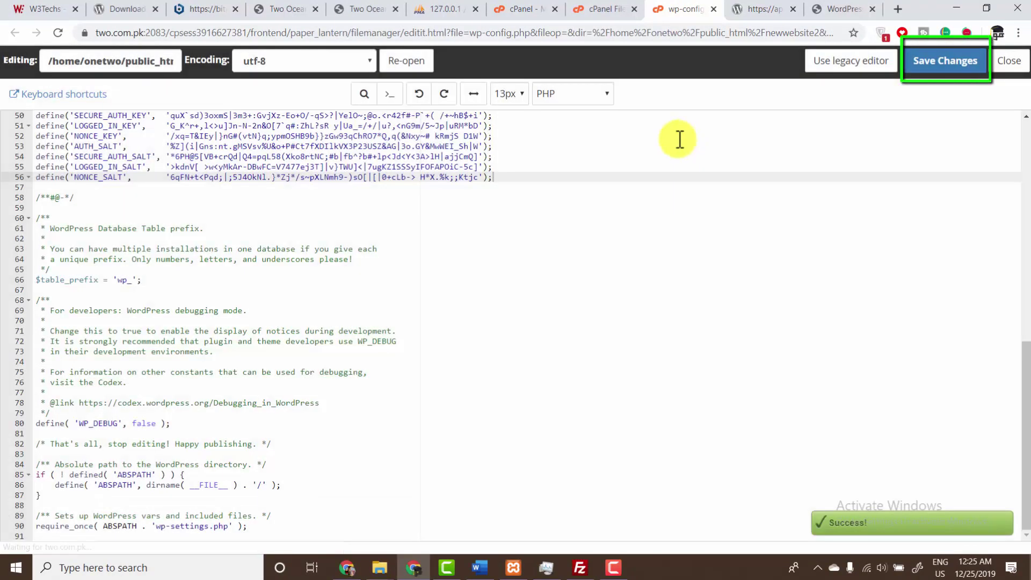
{"action": "left_click", "coordinate": [762, 9]}
- Load the site's base address and continue setup with English (United States)
{"action": "left_click", "coordinate": [816, 9]}
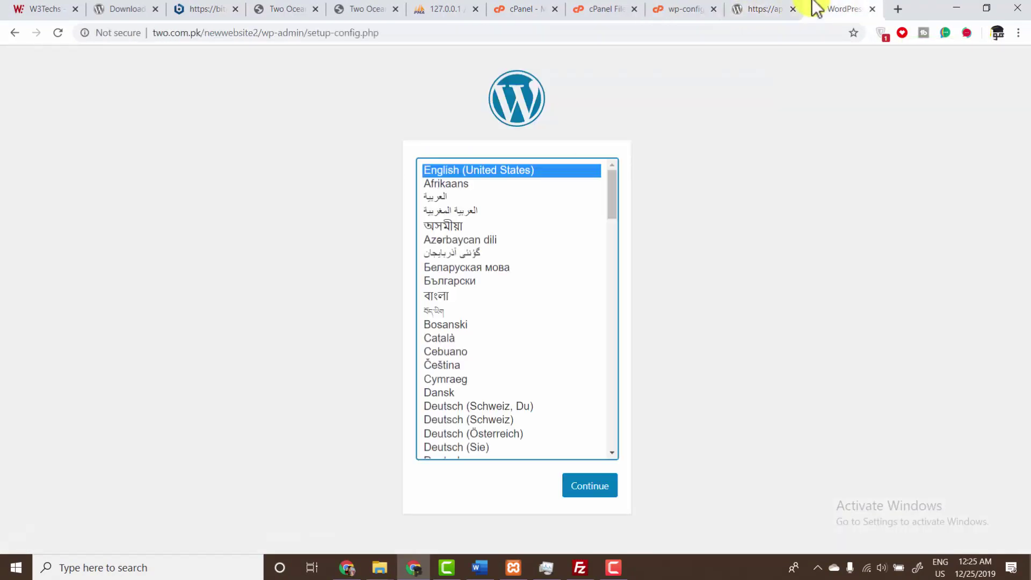
{"action": "left_click_drag", "start_coordinate": [261, 32], "coordinate": [379, 33]}
{"action": "key", "text": "BackSpace"}
{"action": "key", "text": "Return"}
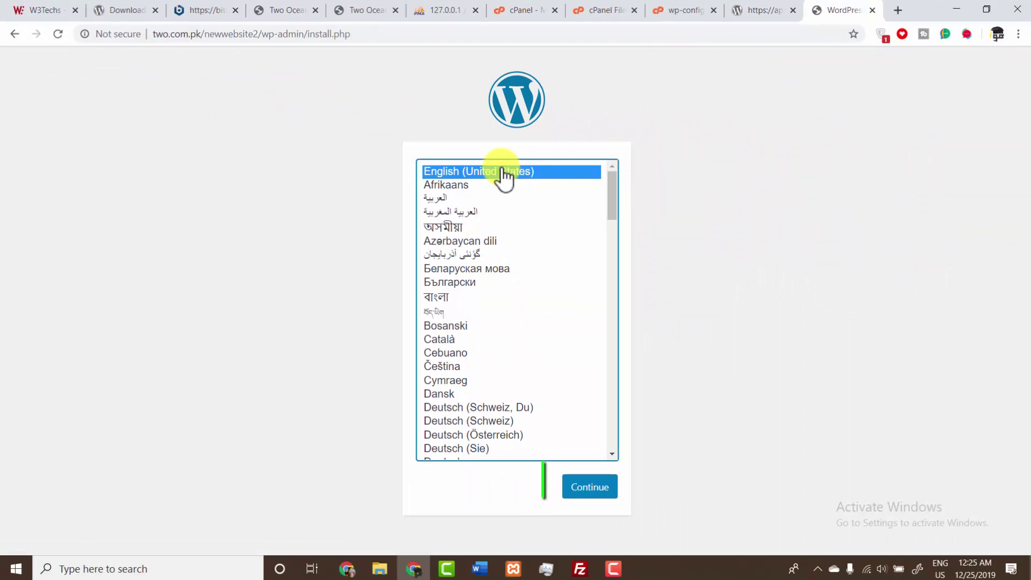
{"action": "left_click", "coordinate": [589, 487]}
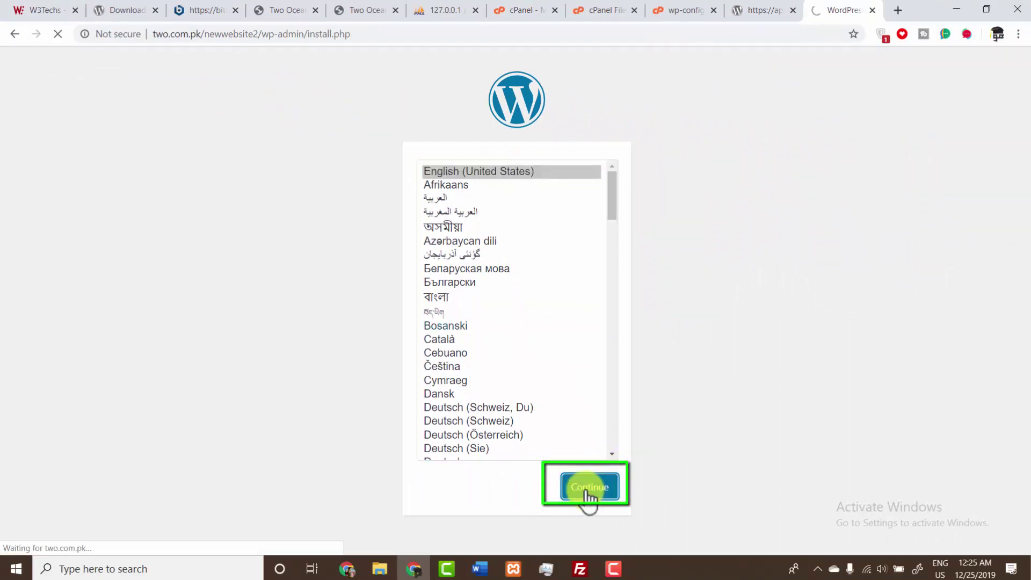
- Install WordPress with site title 'Two Ocean Media', username admin, a password and the saved admin e-mail
{"action": "left_click_drag", "start_coordinate": [1027, 217], "coordinate": [1024, 283]}
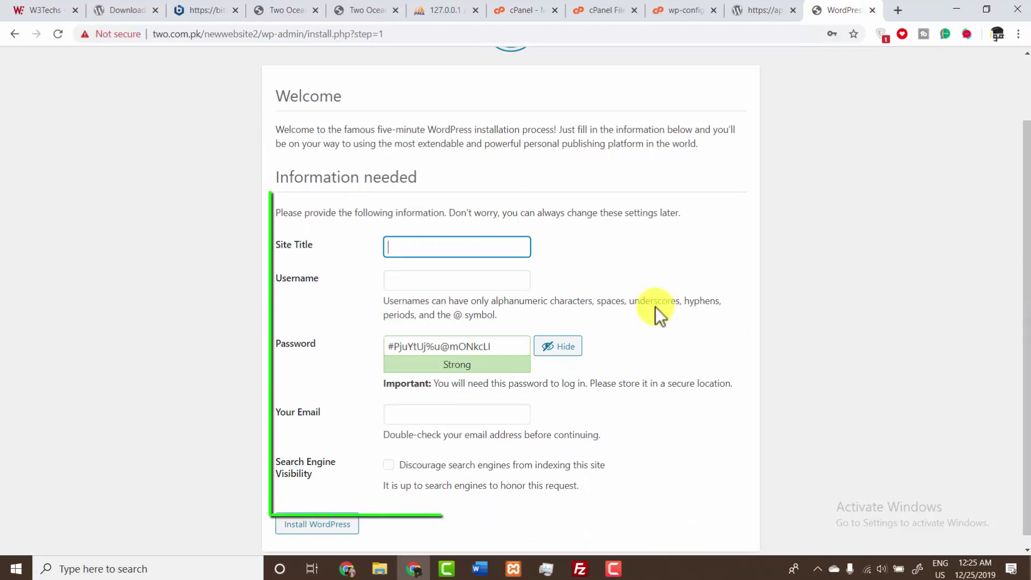
{"action": "type", "text": "Two Ocean Media"}
{"action": "key", "text": "Tab"}
{"action": "type", "text": "admin"}
{"action": "key", "text": "Tab"}
{"action": "type", "text": "123"}
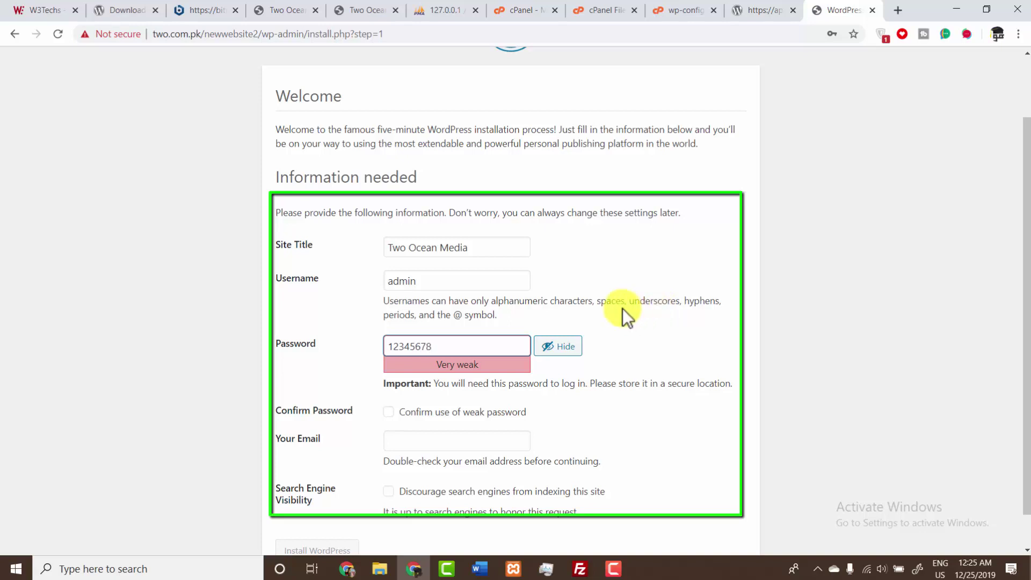
{"action": "left_click", "coordinate": [401, 438]}
{"action": "left_click", "coordinate": [413, 460]}
{"action": "left_click", "coordinate": [331, 546]}
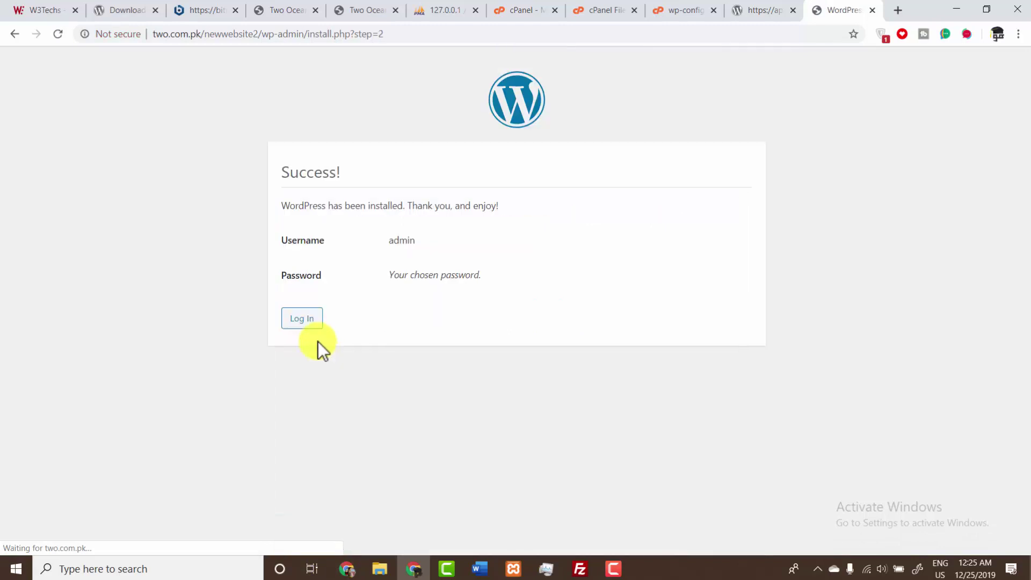
- Load two.com.pk/newwebsite2/ to view the live Two Ocean Media front page
{"action": "left_click", "coordinate": [261, 34]}
{"action": "key", "text": "shift+End"}
{"action": "key", "text": "BackSpace"}
{"action": "key", "text": "Return"}
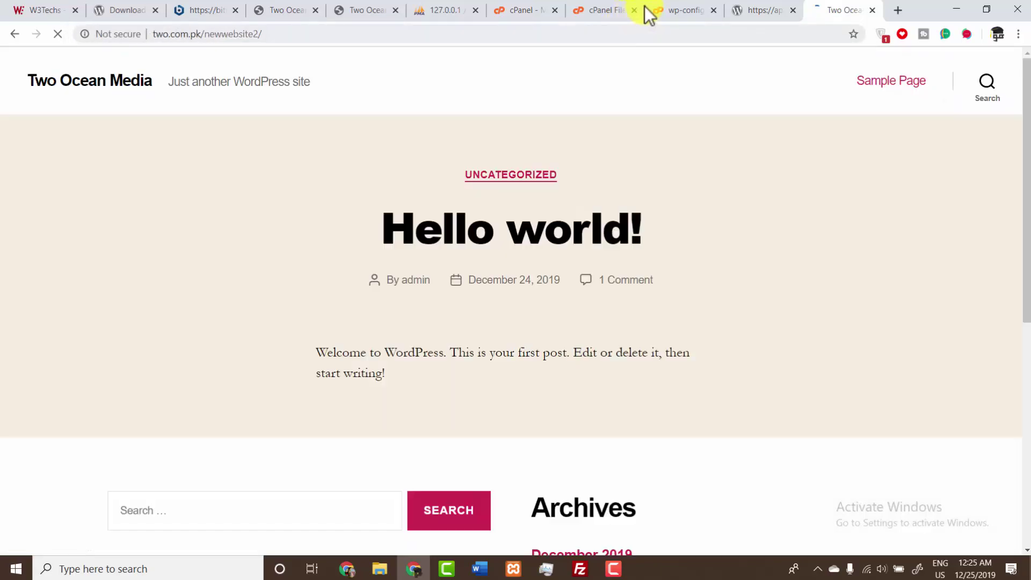
{"action": "left_click", "coordinate": [679, 10]}
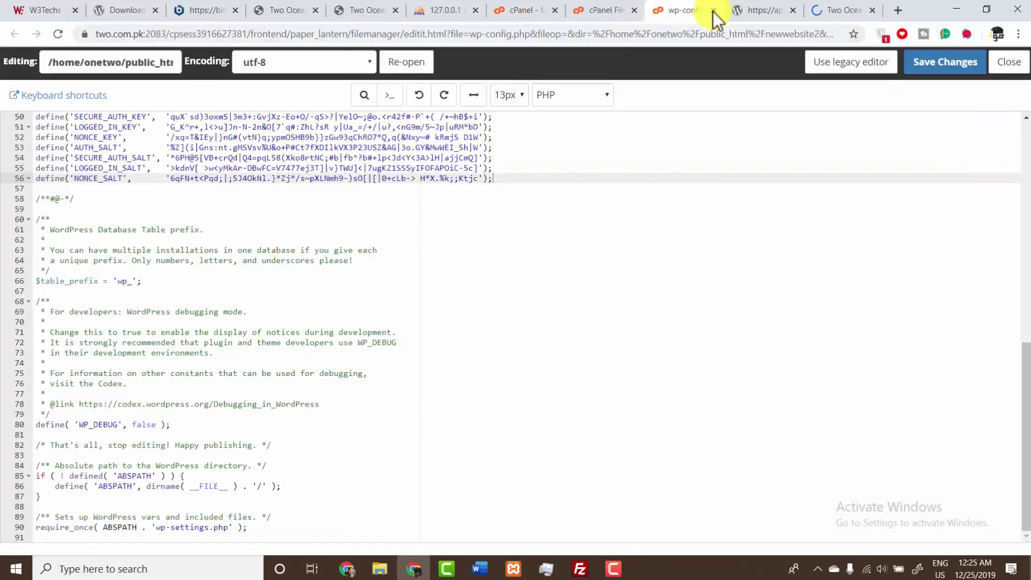
{"action": "left_click", "coordinate": [713, 12]}
{"action": "left_click", "coordinate": [713, 11]}
{"action": "left_click", "coordinate": [605, 2]}
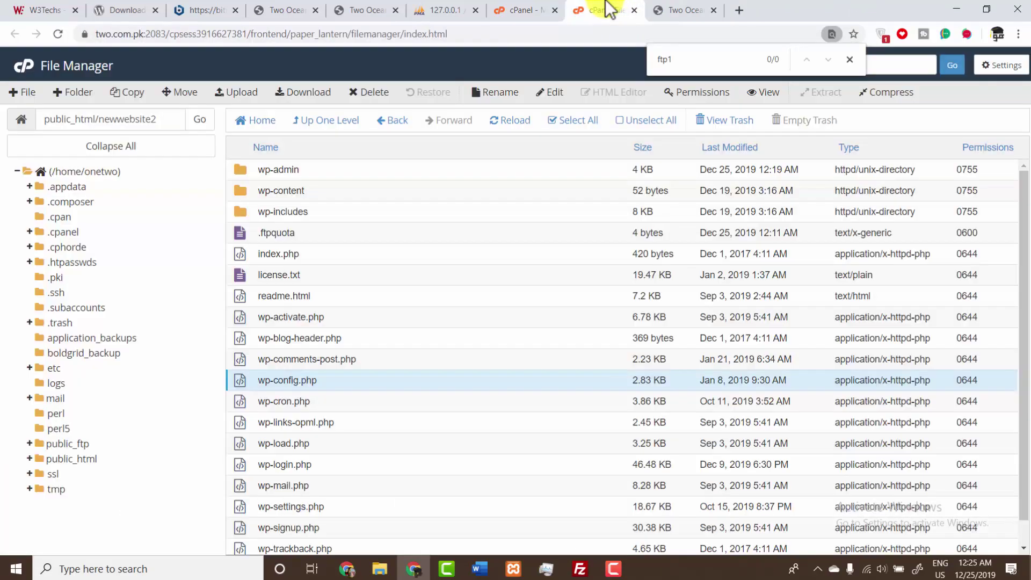
{"action": "left_click", "coordinate": [676, 9]}
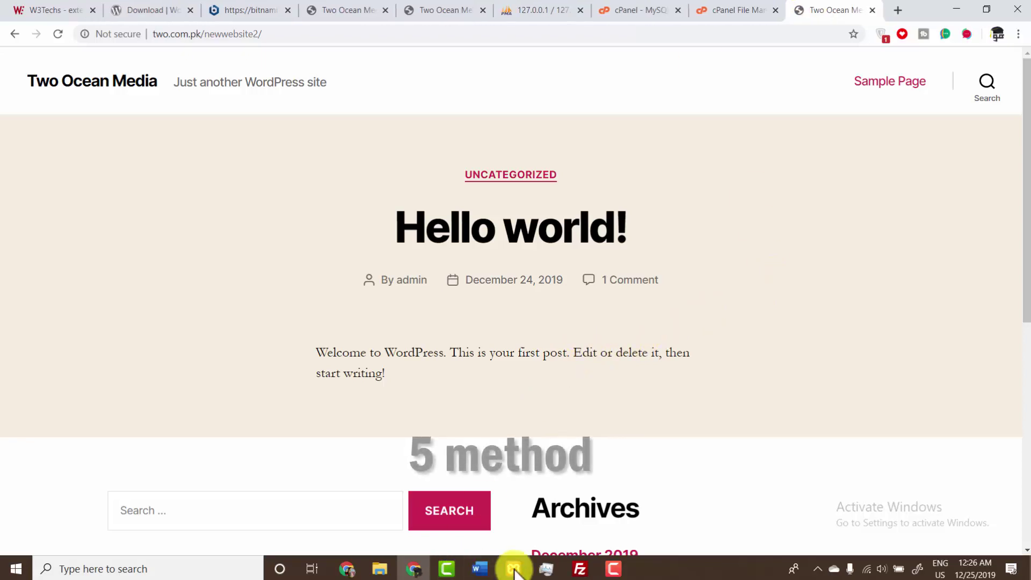
{"action": "left_click", "coordinate": [479, 569]}
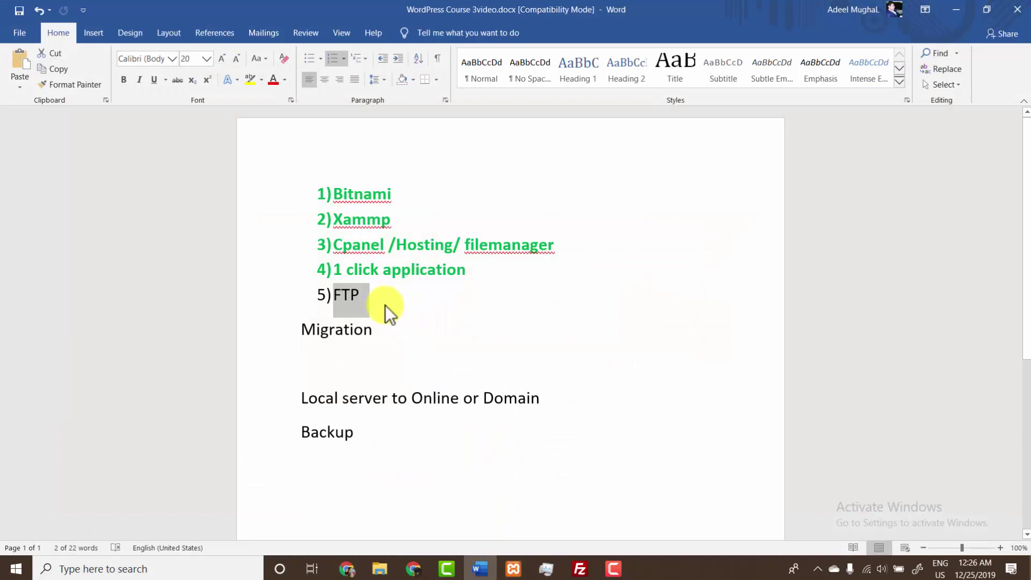
- Copy Xammp's green bold formatting onto the FTP list item with Format Painter
{"action": "left_click_drag", "start_coordinate": [385, 292], "coordinate": [292, 292]}
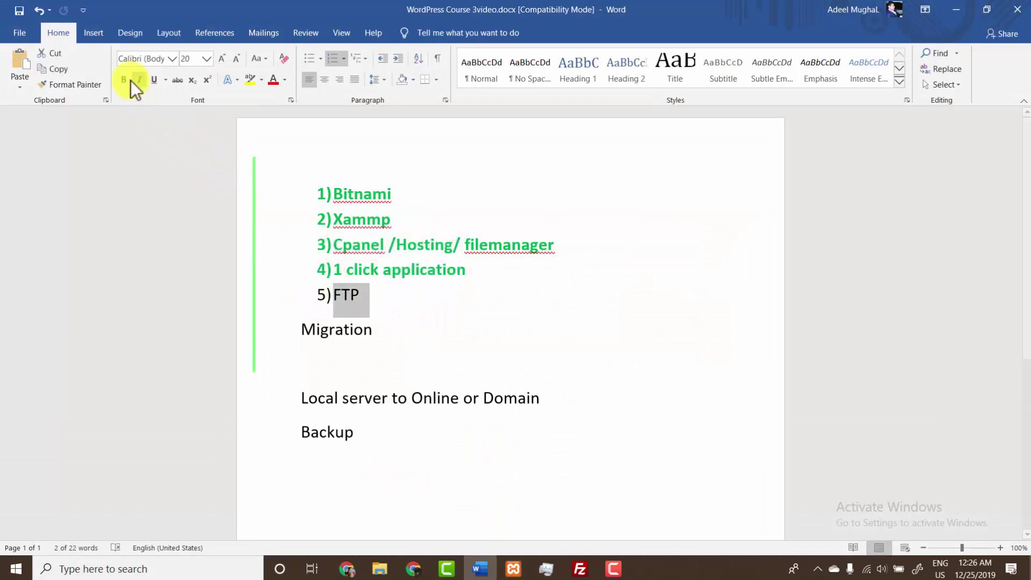
{"action": "left_click", "coordinate": [367, 219]}
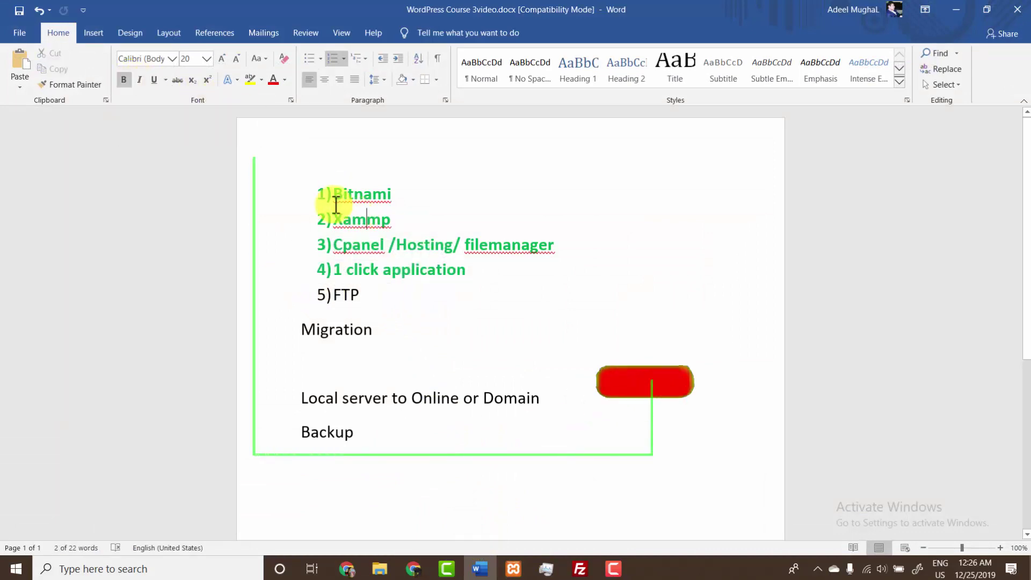
{"action": "left_click", "coordinate": [75, 86]}
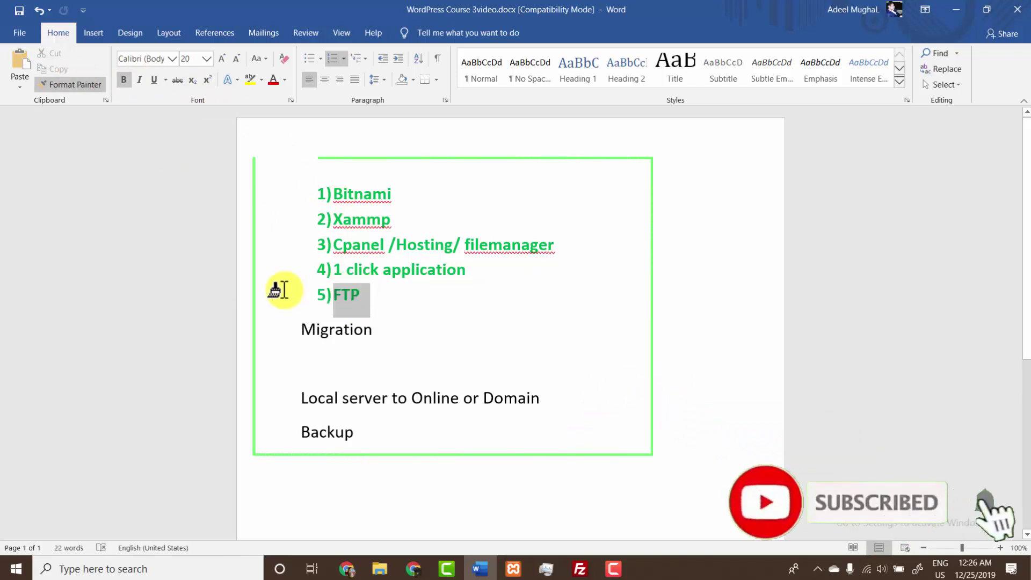